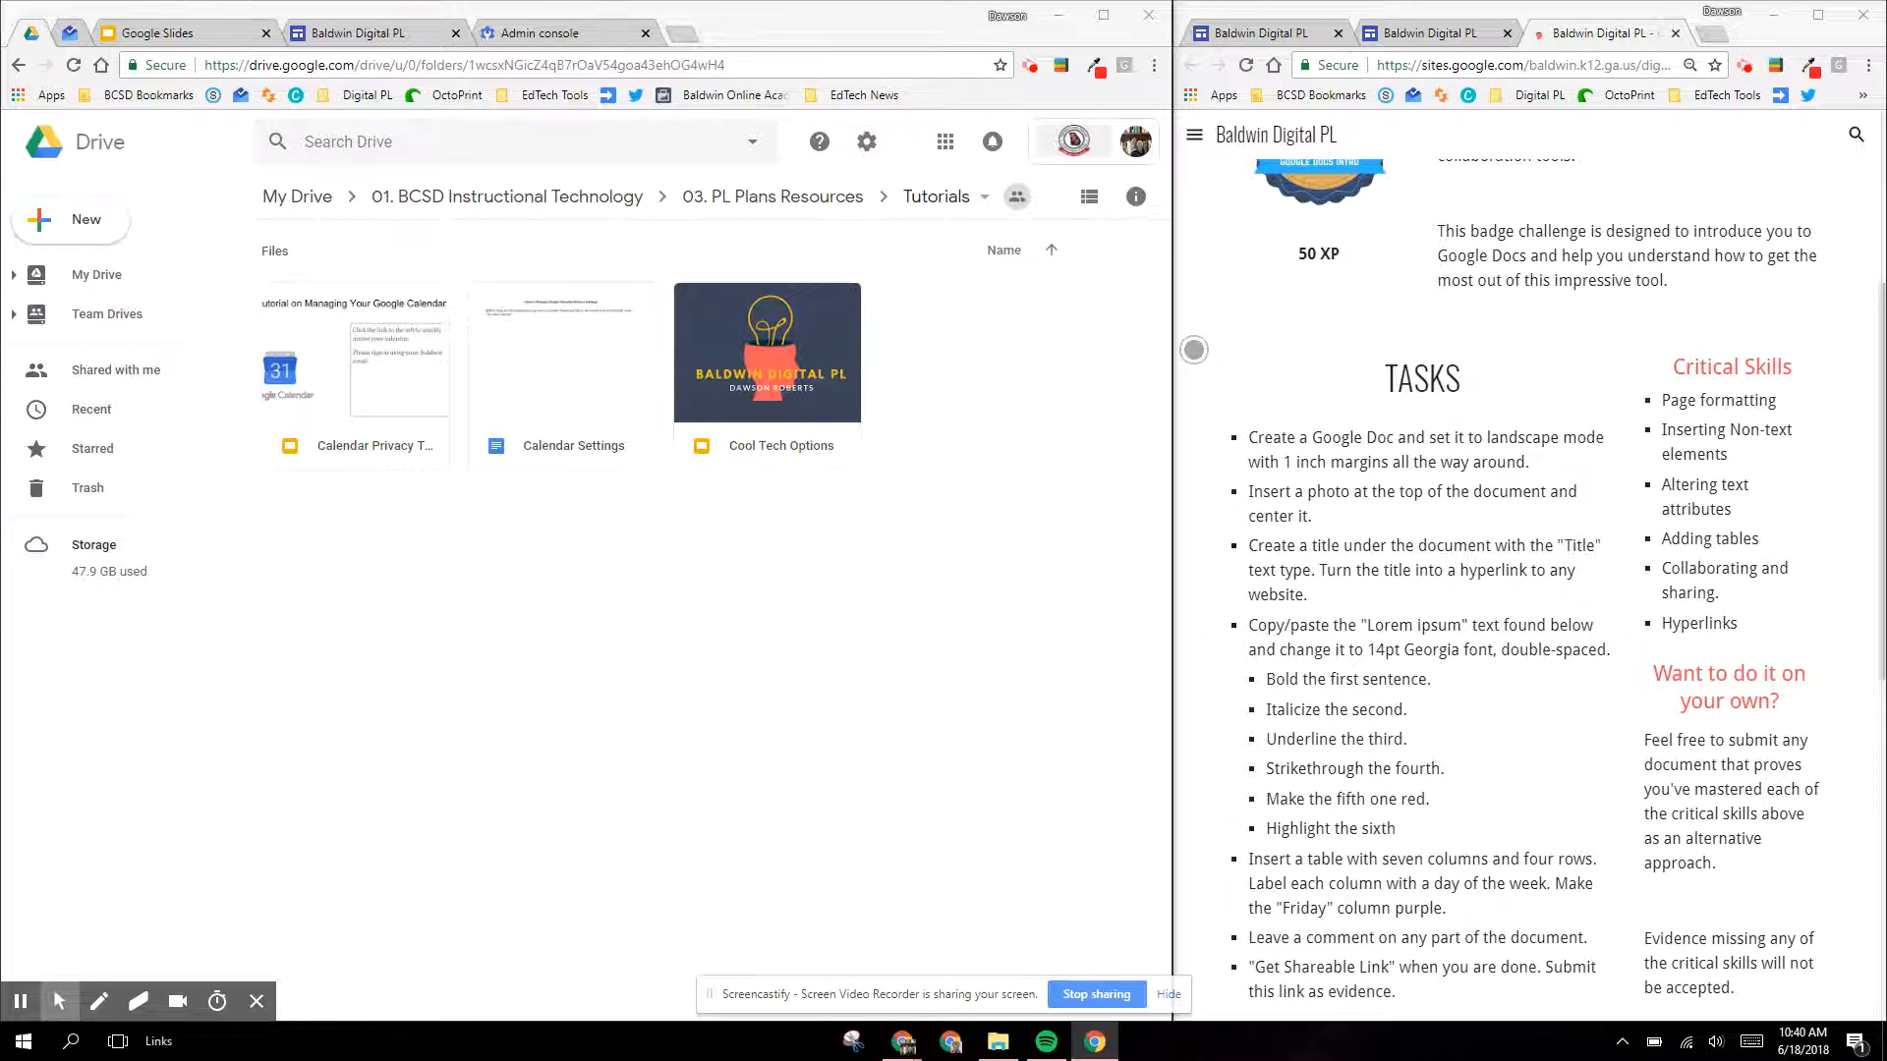
Step: Examine the Tasks list on the Google Docs intro badge challenge page
scroll(1203, 362, "down", 3)
scroll(1208, 364, "up", 2)
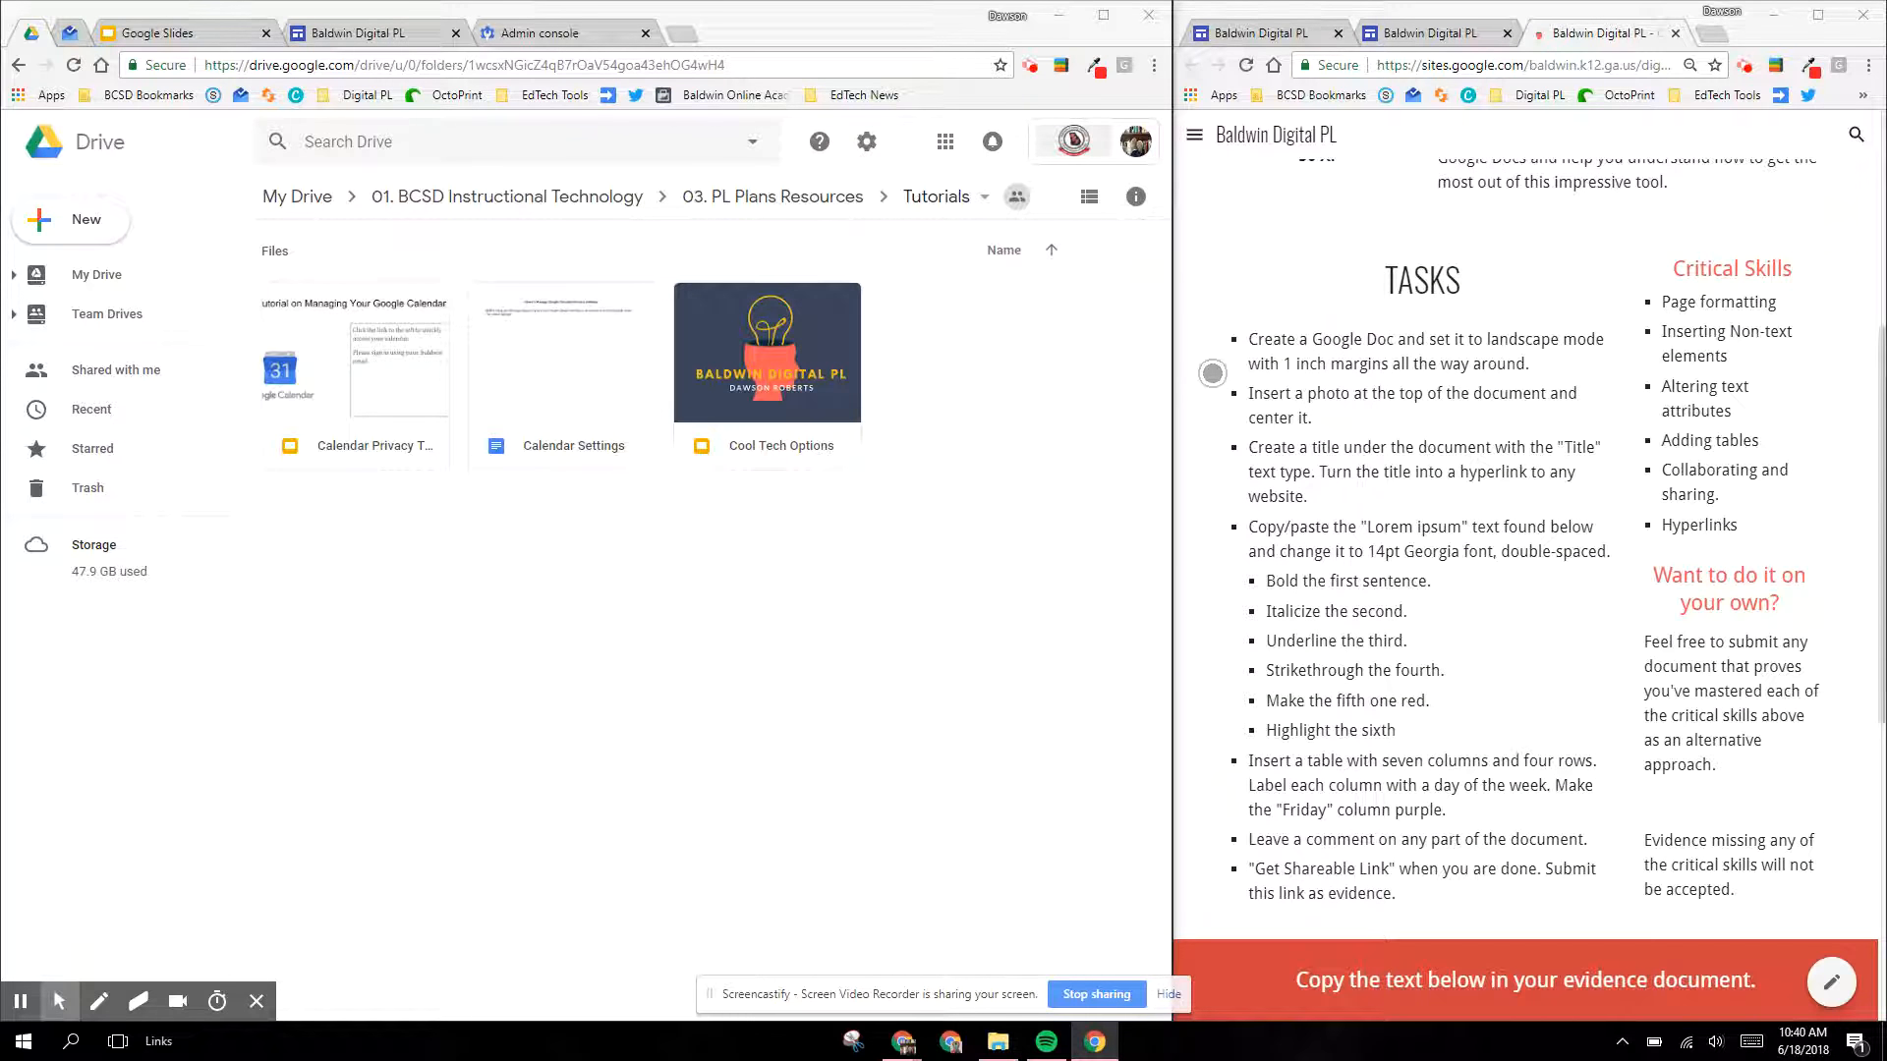
scroll(1219, 403, "down", 5)
scroll(1339, 593, "up", 6)
scroll(1376, 344, "up", 5)
scroll(1319, 288, "down", 6)
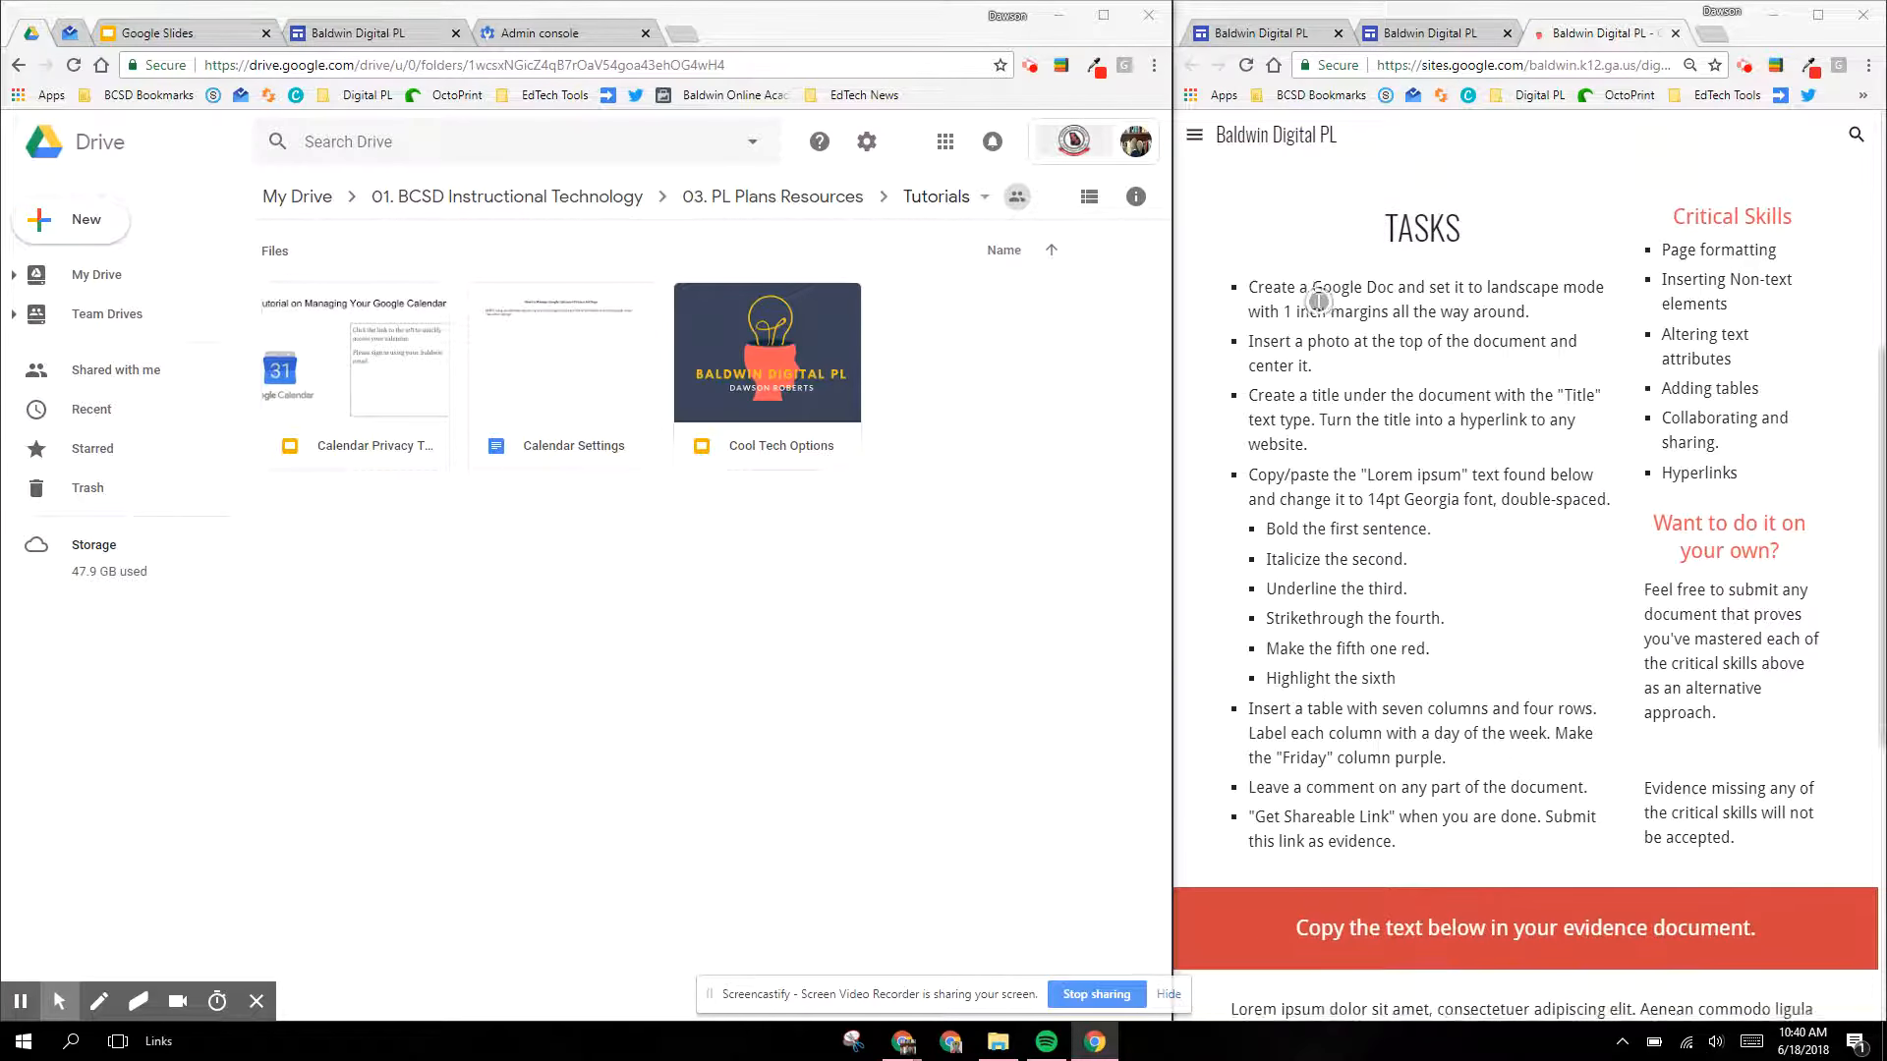
scroll(1299, 322, "up", 1)
left_click(1366, 276)
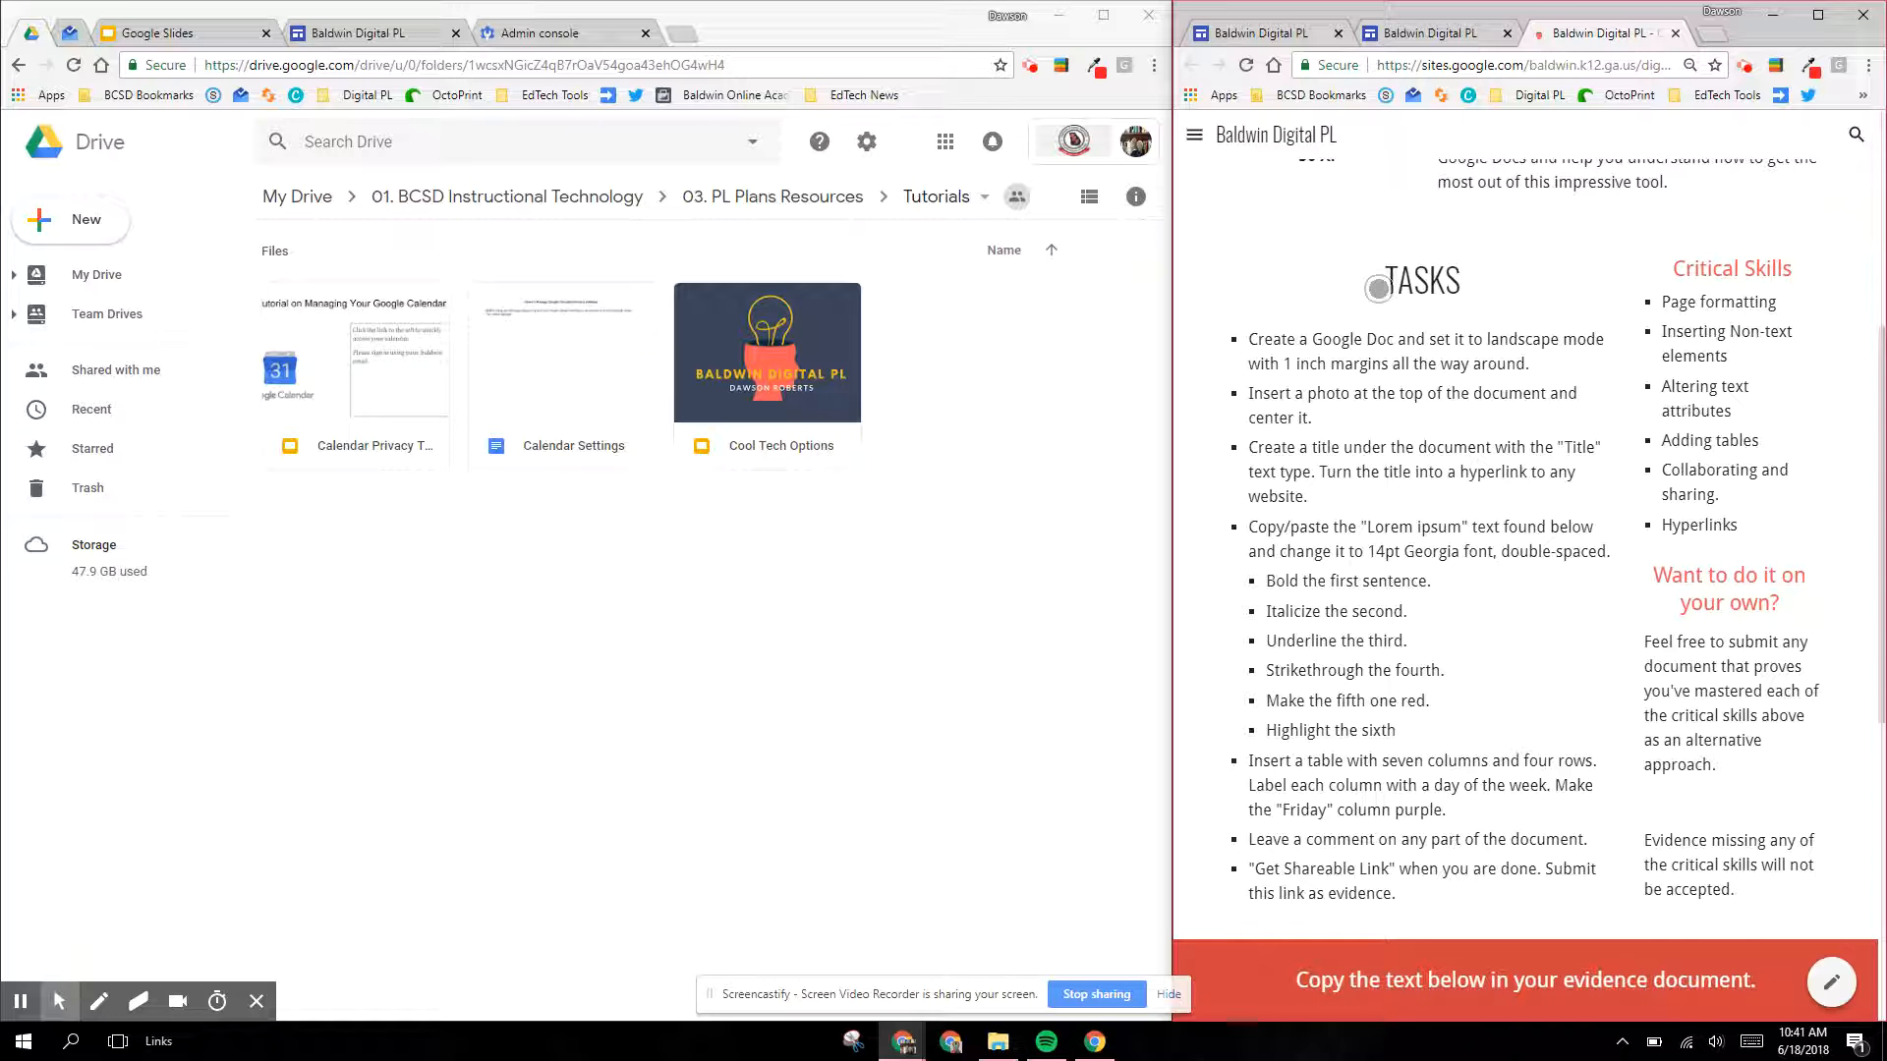
left_click_drag(1376, 291, 1484, 300)
left_click(1496, 277)
left_click_drag(1379, 285, 1510, 283)
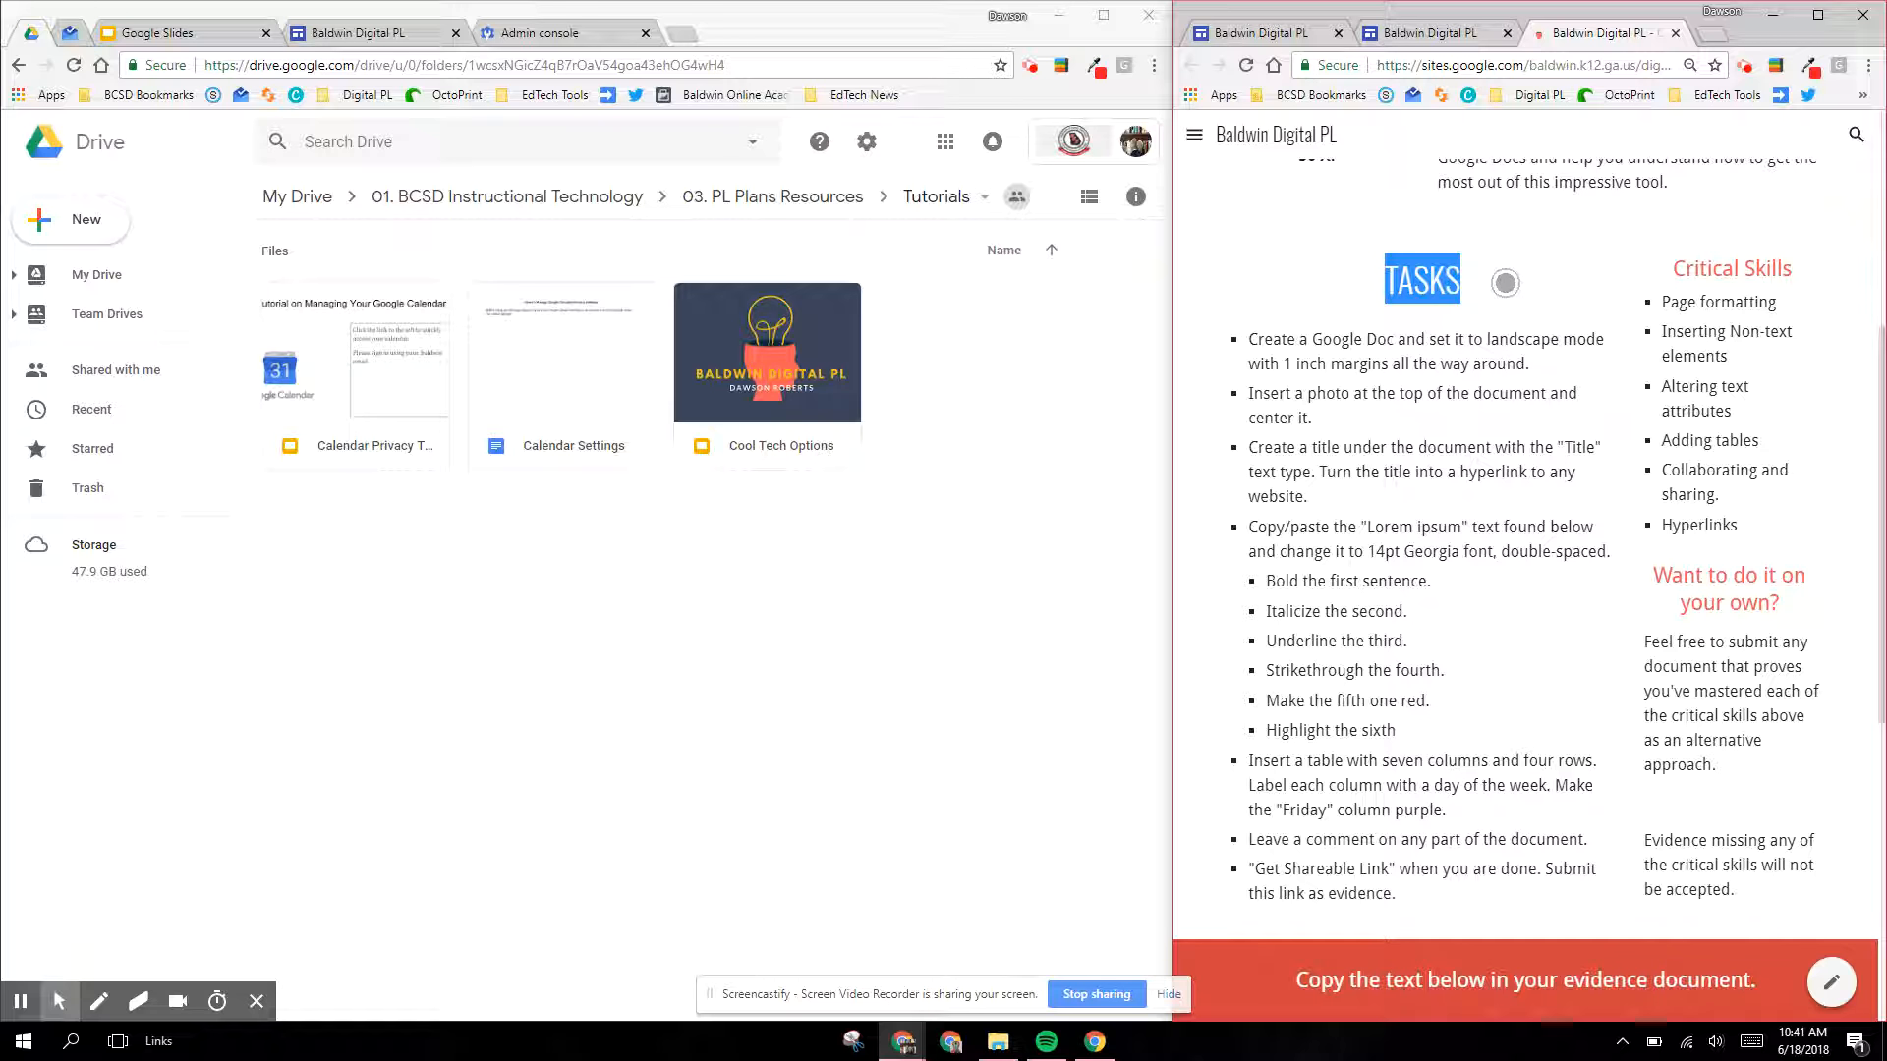
left_click(24, 1000)
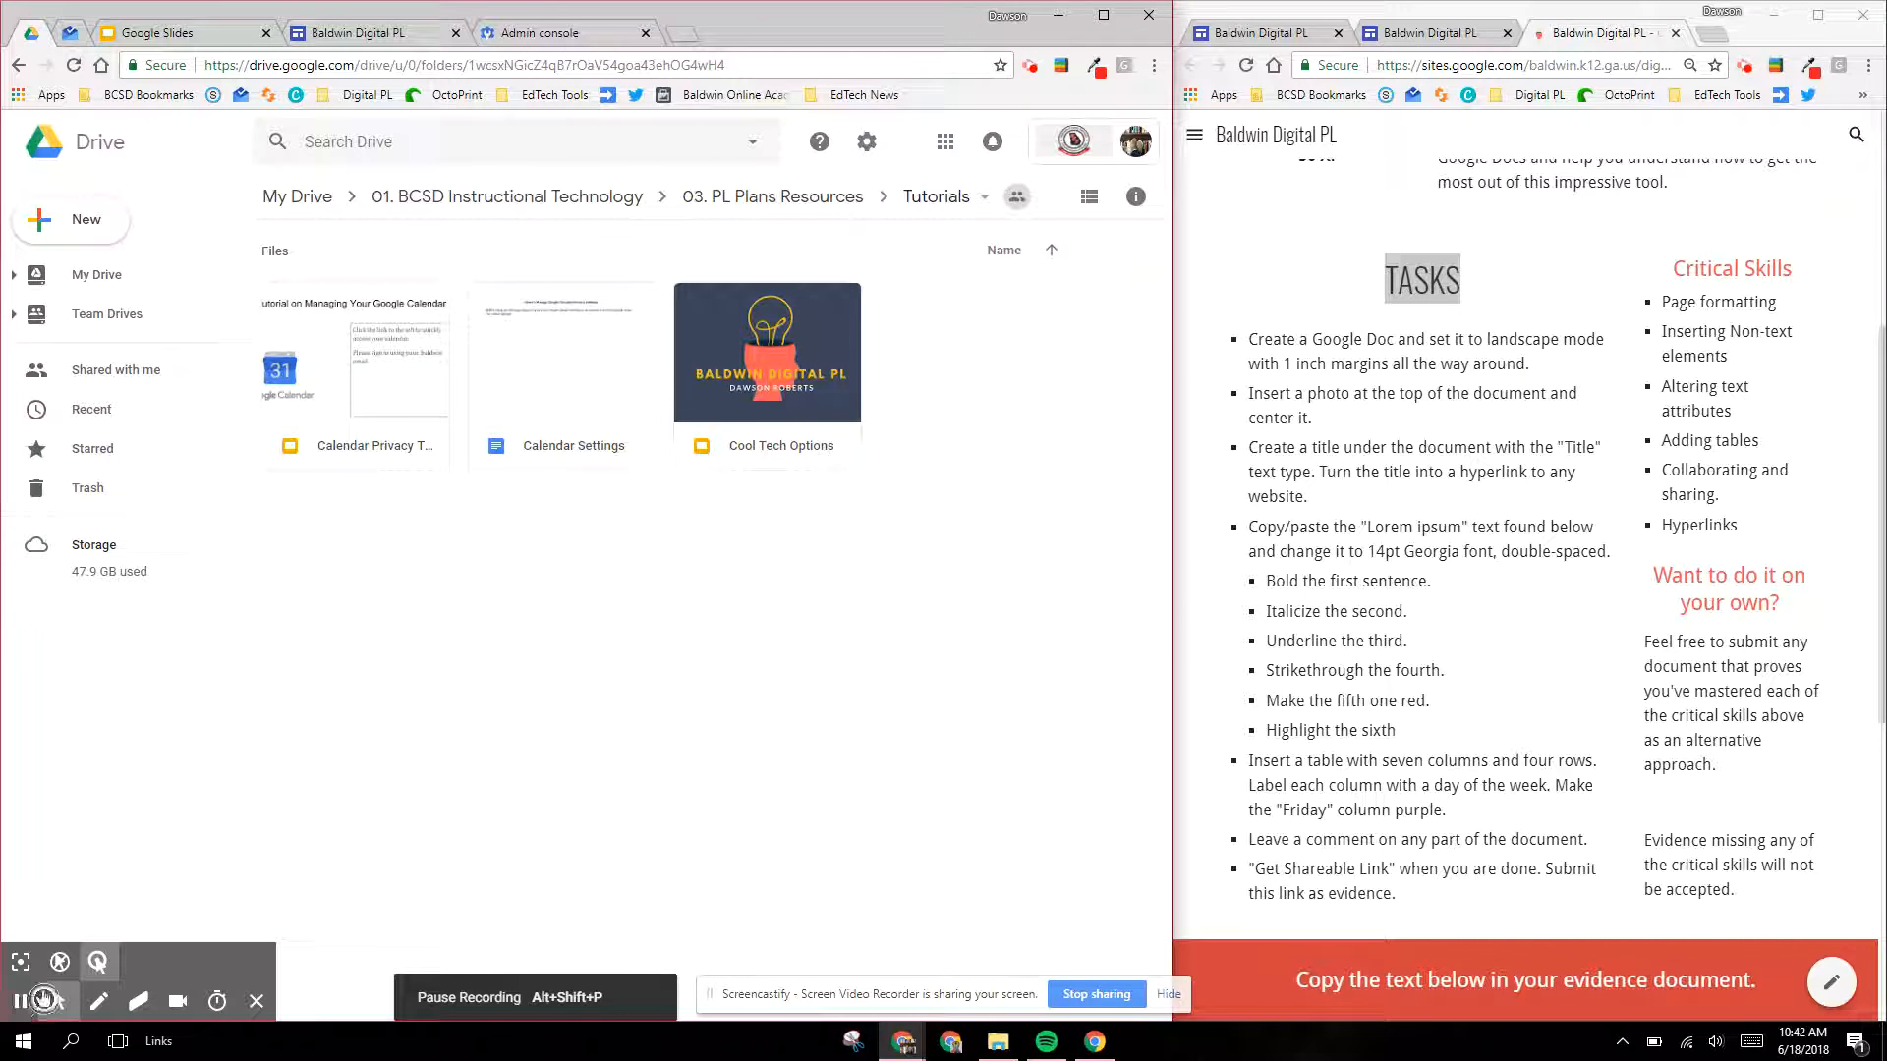
left_click(43, 1001)
left_click(1310, 277)
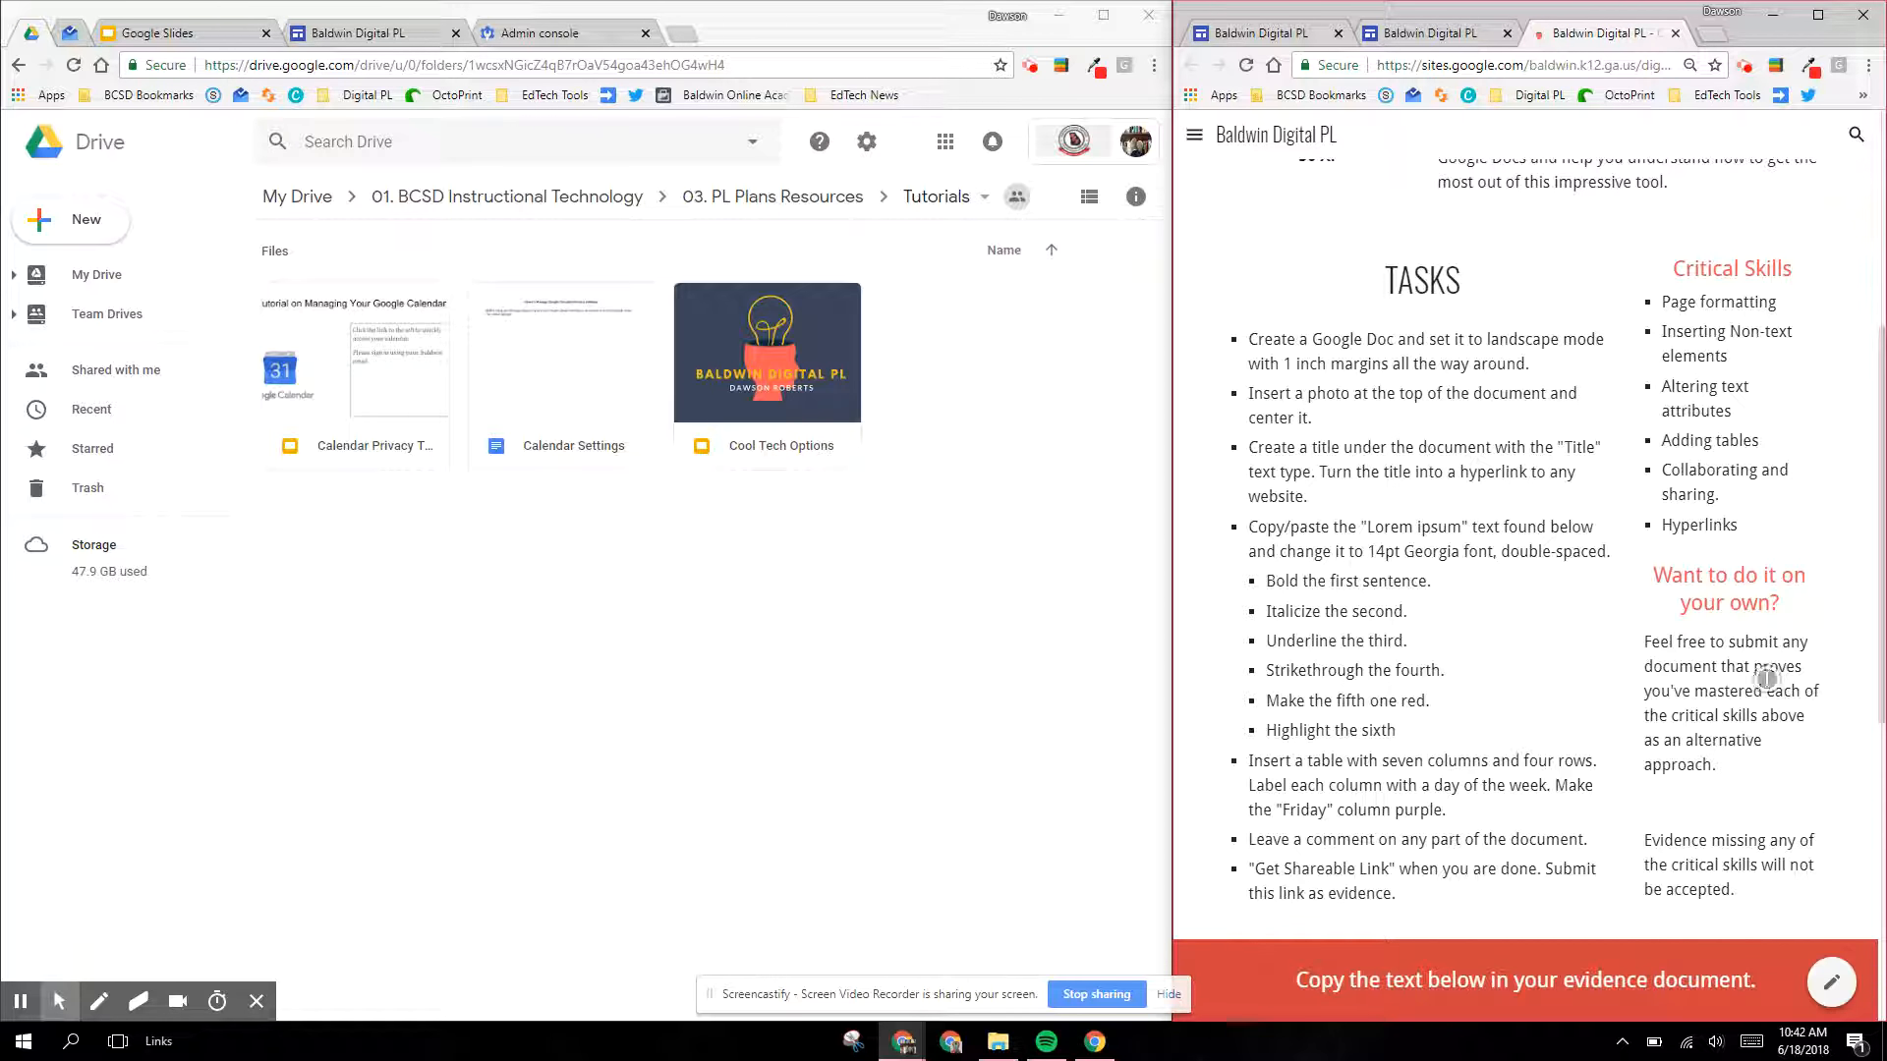
Step: Read the Critical Skills list and the "Want to do it on your own?" alternative submission instructions
left_click_drag(1669, 271, 1759, 515)
left_click(1333, 328)
left_click_drag(1651, 572, 1829, 602)
left_click(1833, 603)
left_click_drag(1639, 576, 1715, 577)
left_click(1620, 579)
left_click_drag(1640, 639, 1817, 633)
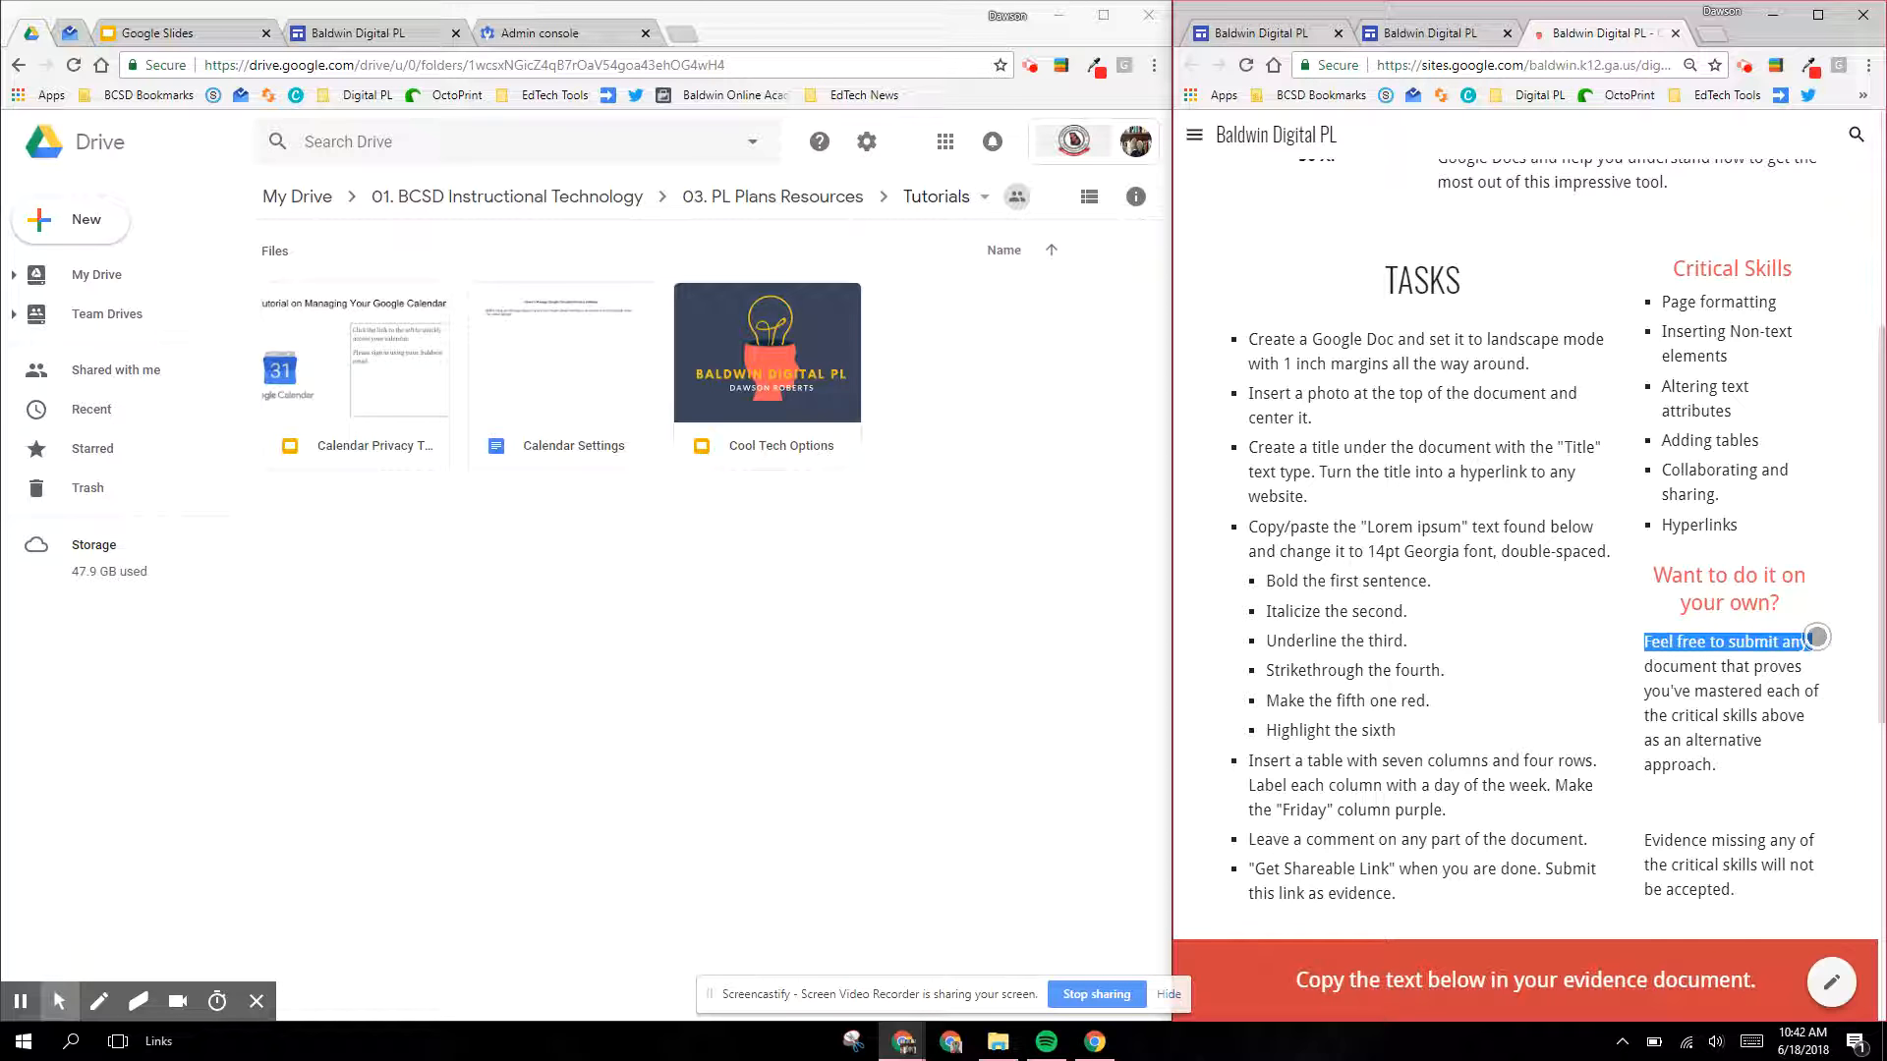
left_click(1834, 642)
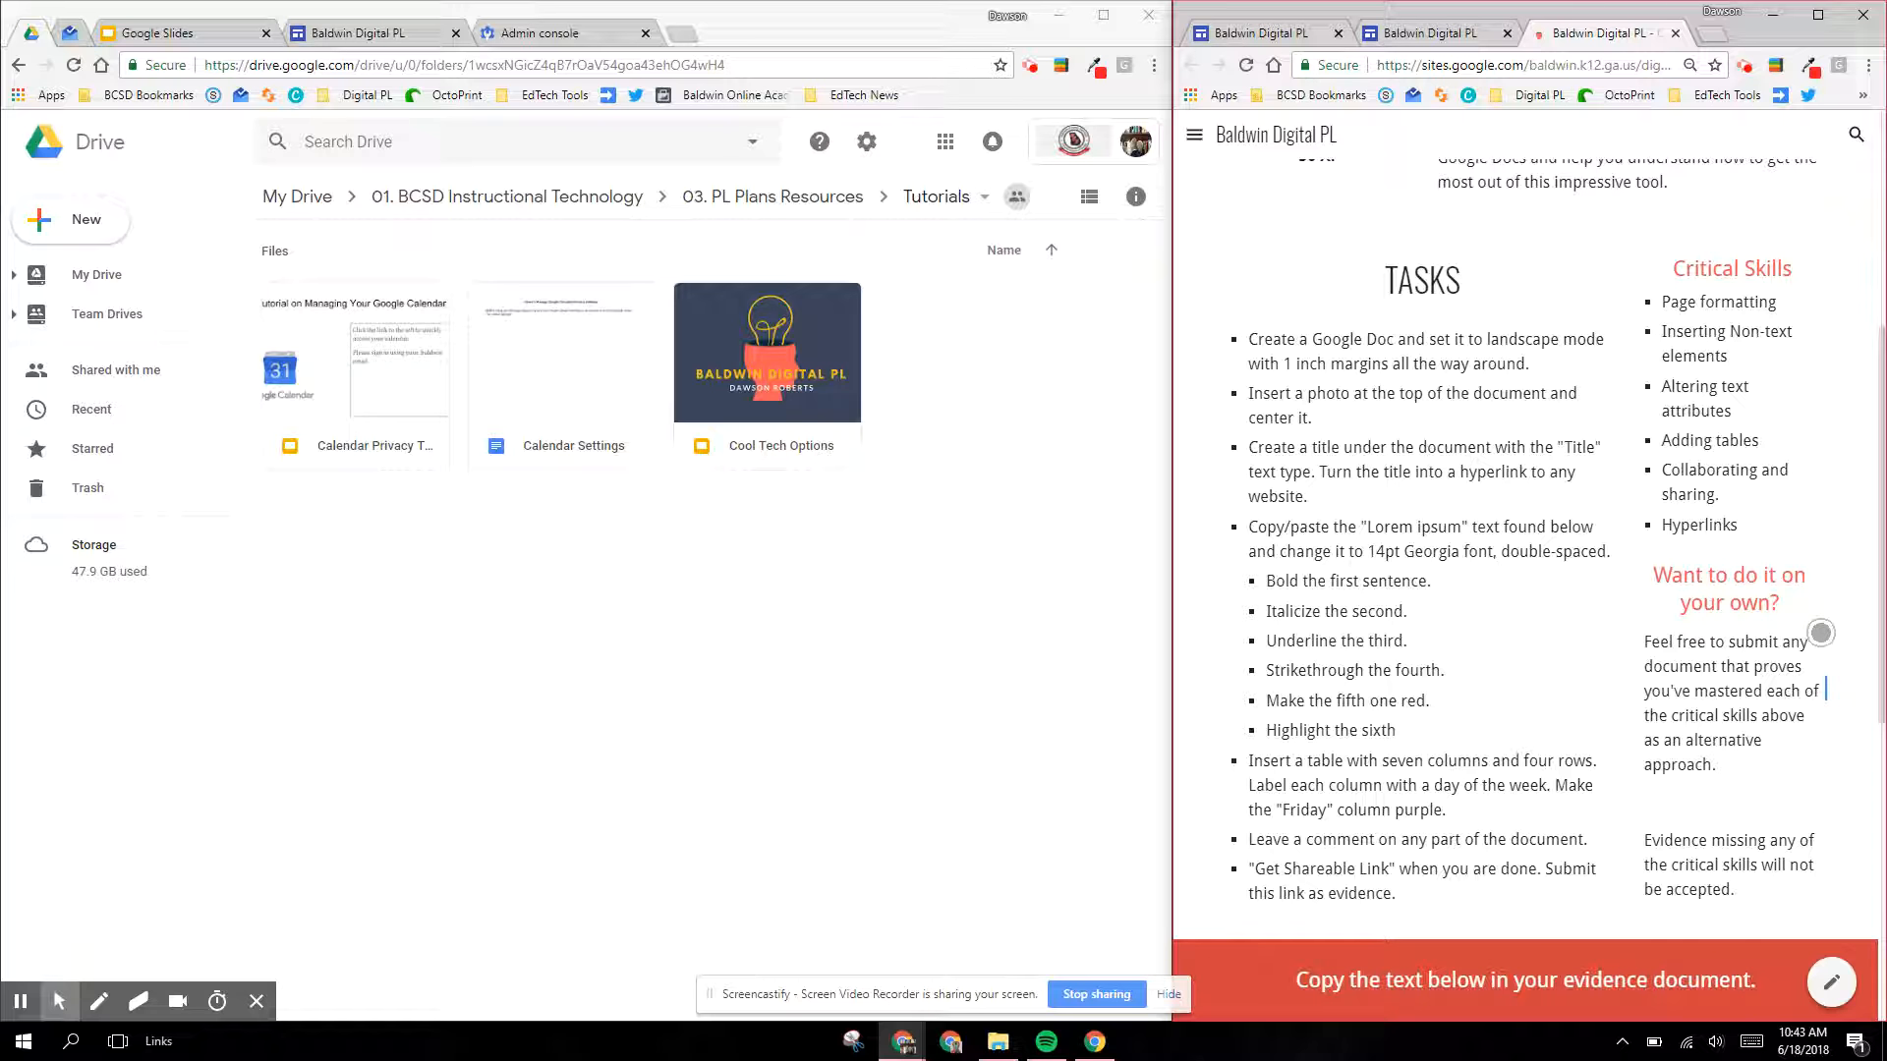
double_click(1667, 639)
left_click(1637, 642)
Step: Following the first badge task, create a blank Google Docs document in the shared Tutorials folder
left_click_drag(1237, 342, 1543, 360)
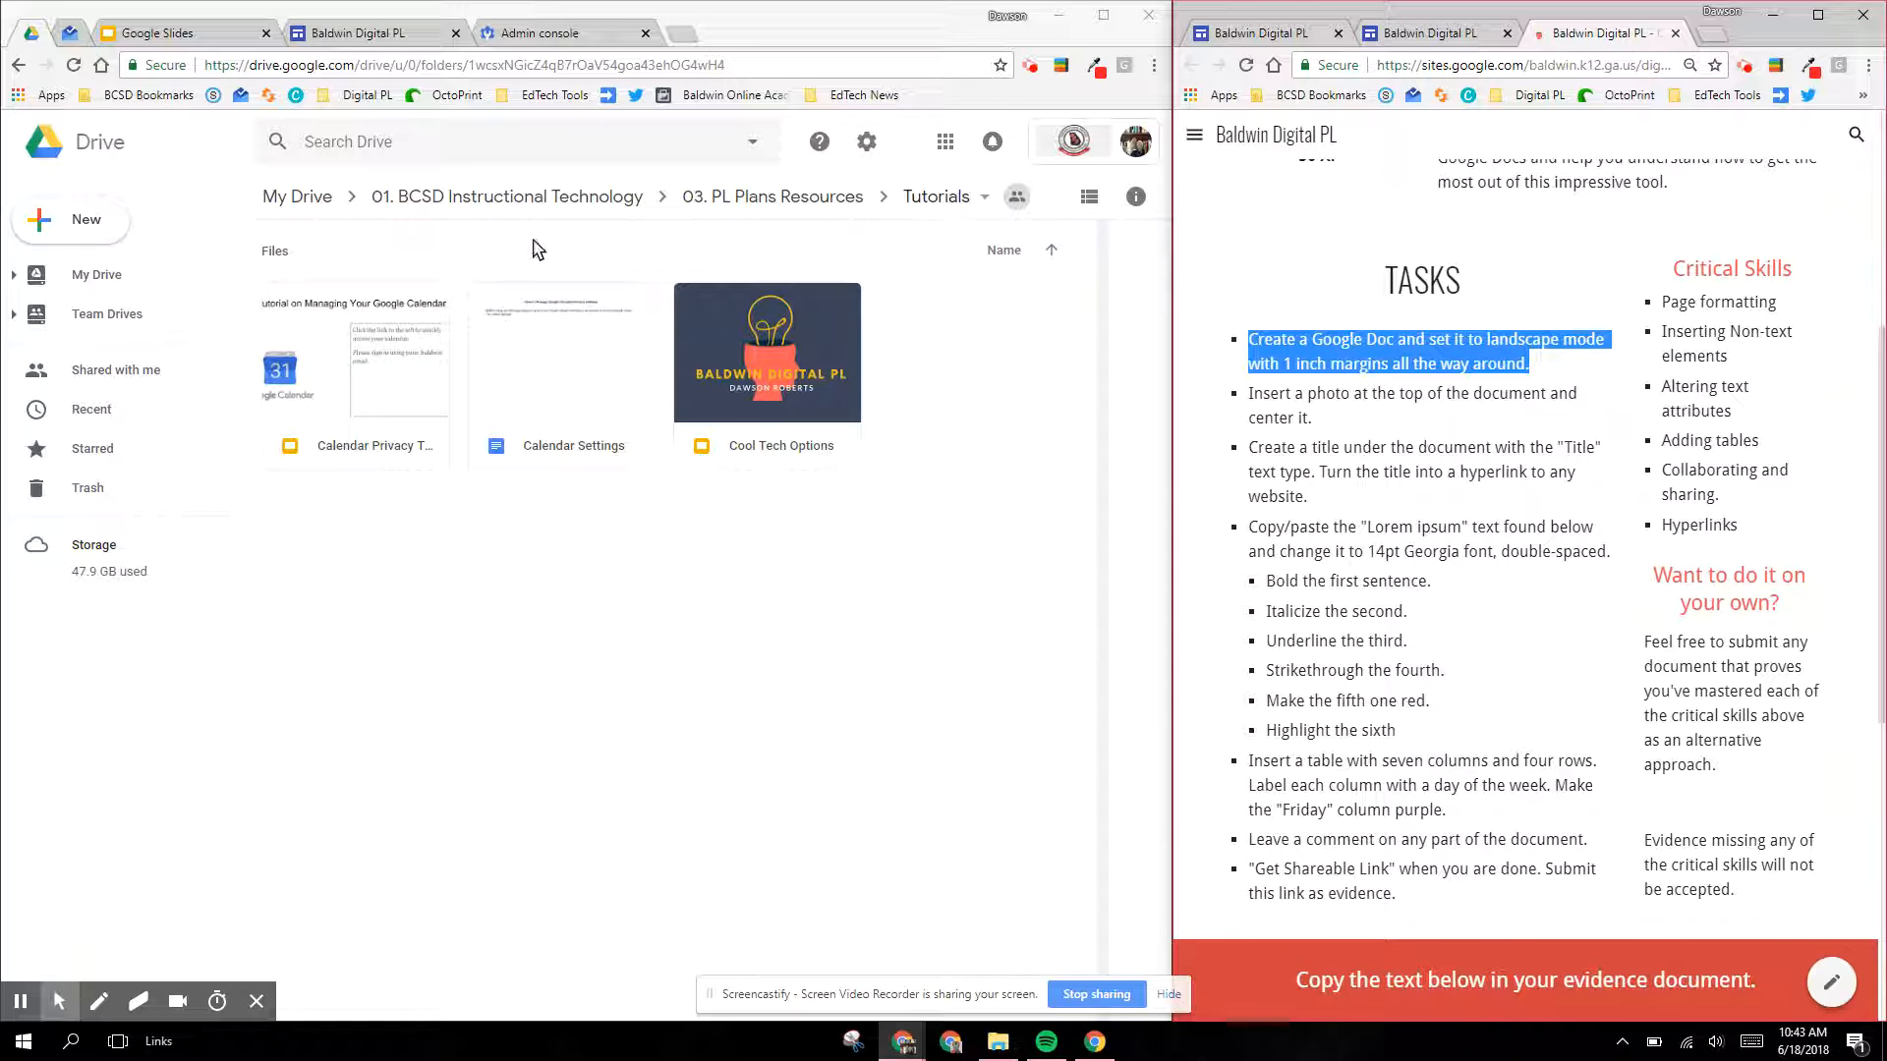
left_click(40, 220)
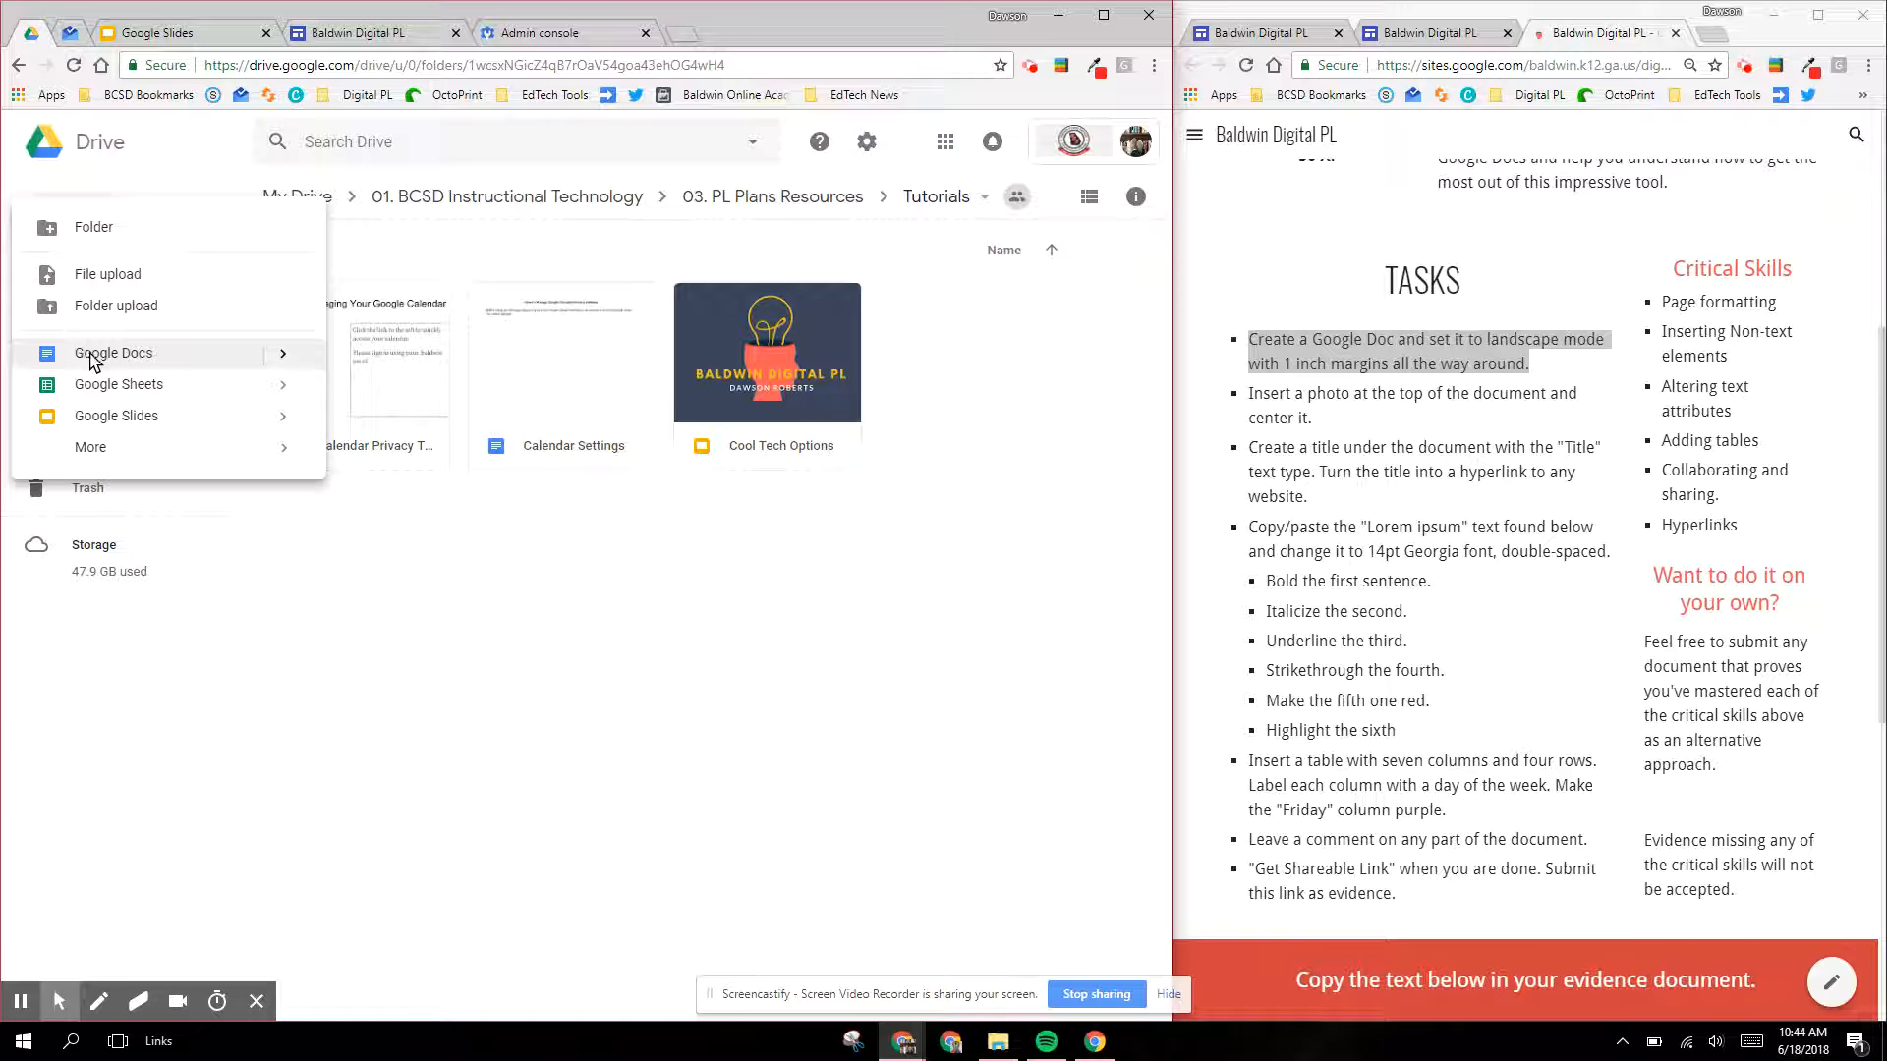
mouse_move(287, 363)
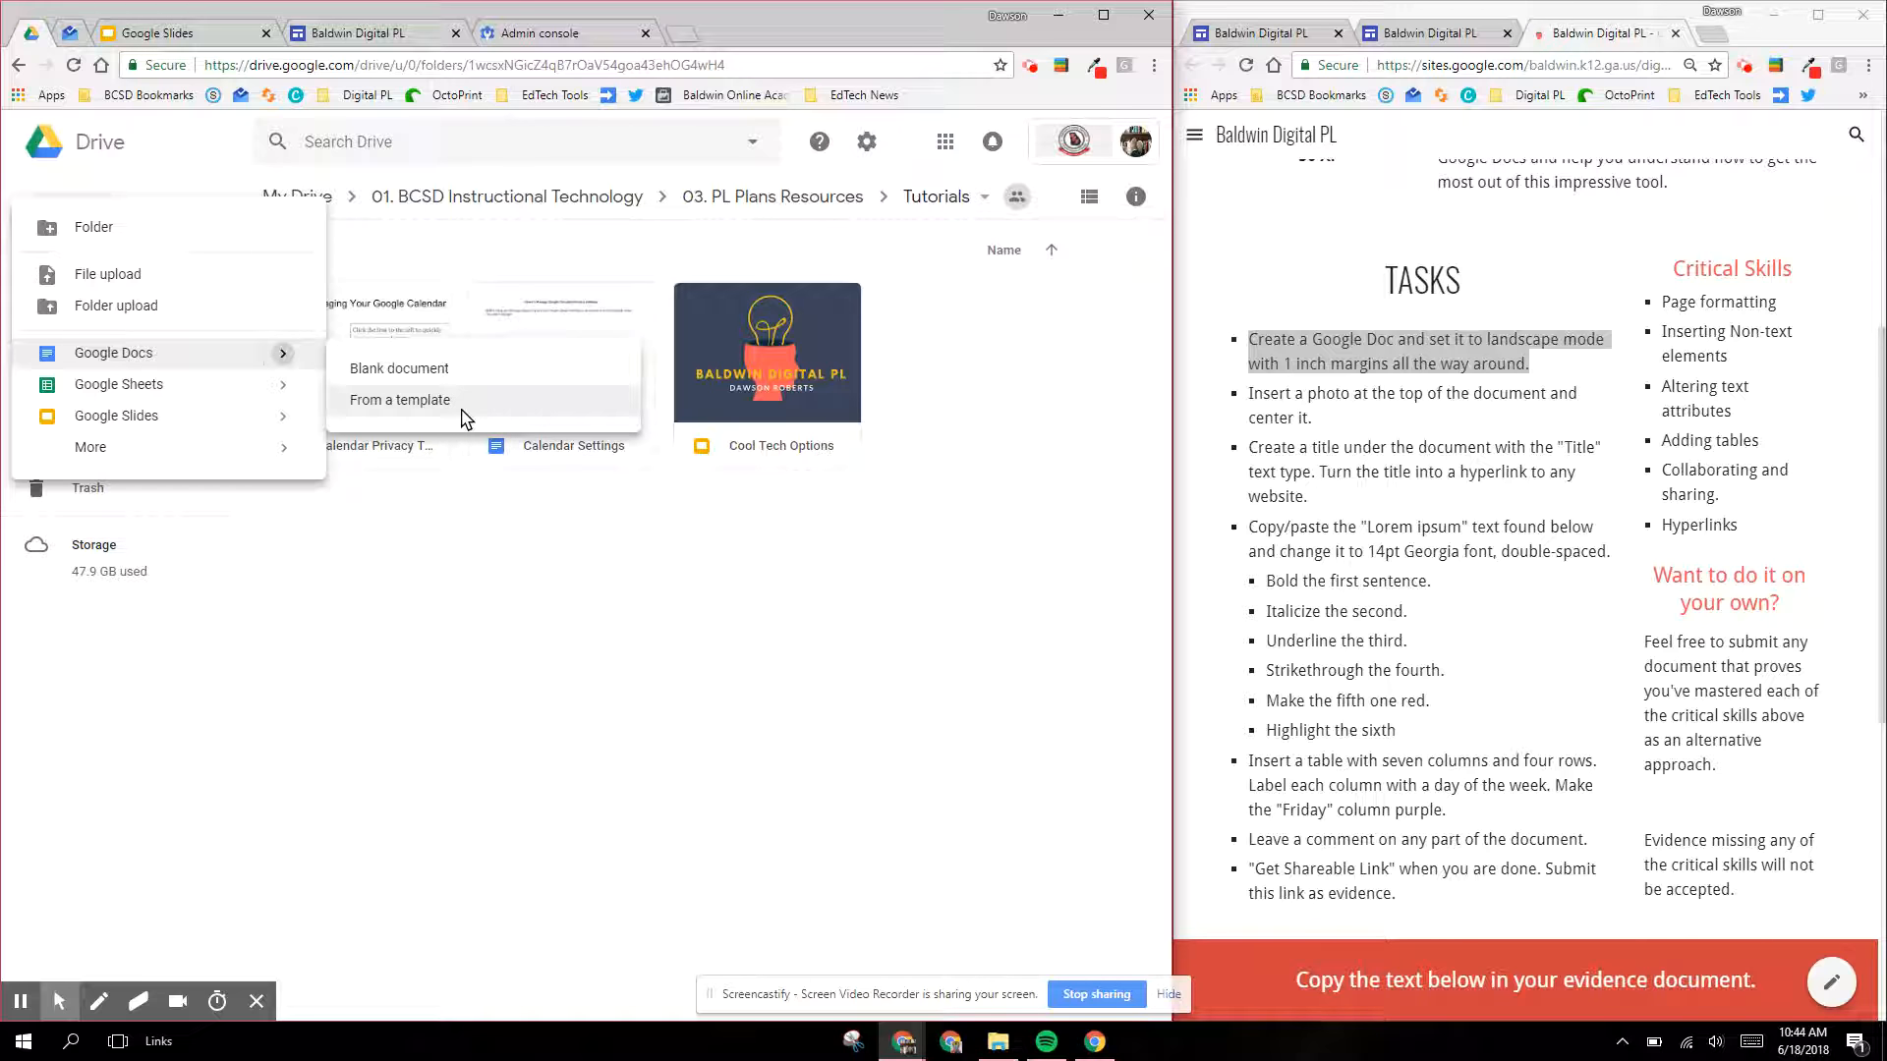
left_click(399, 374)
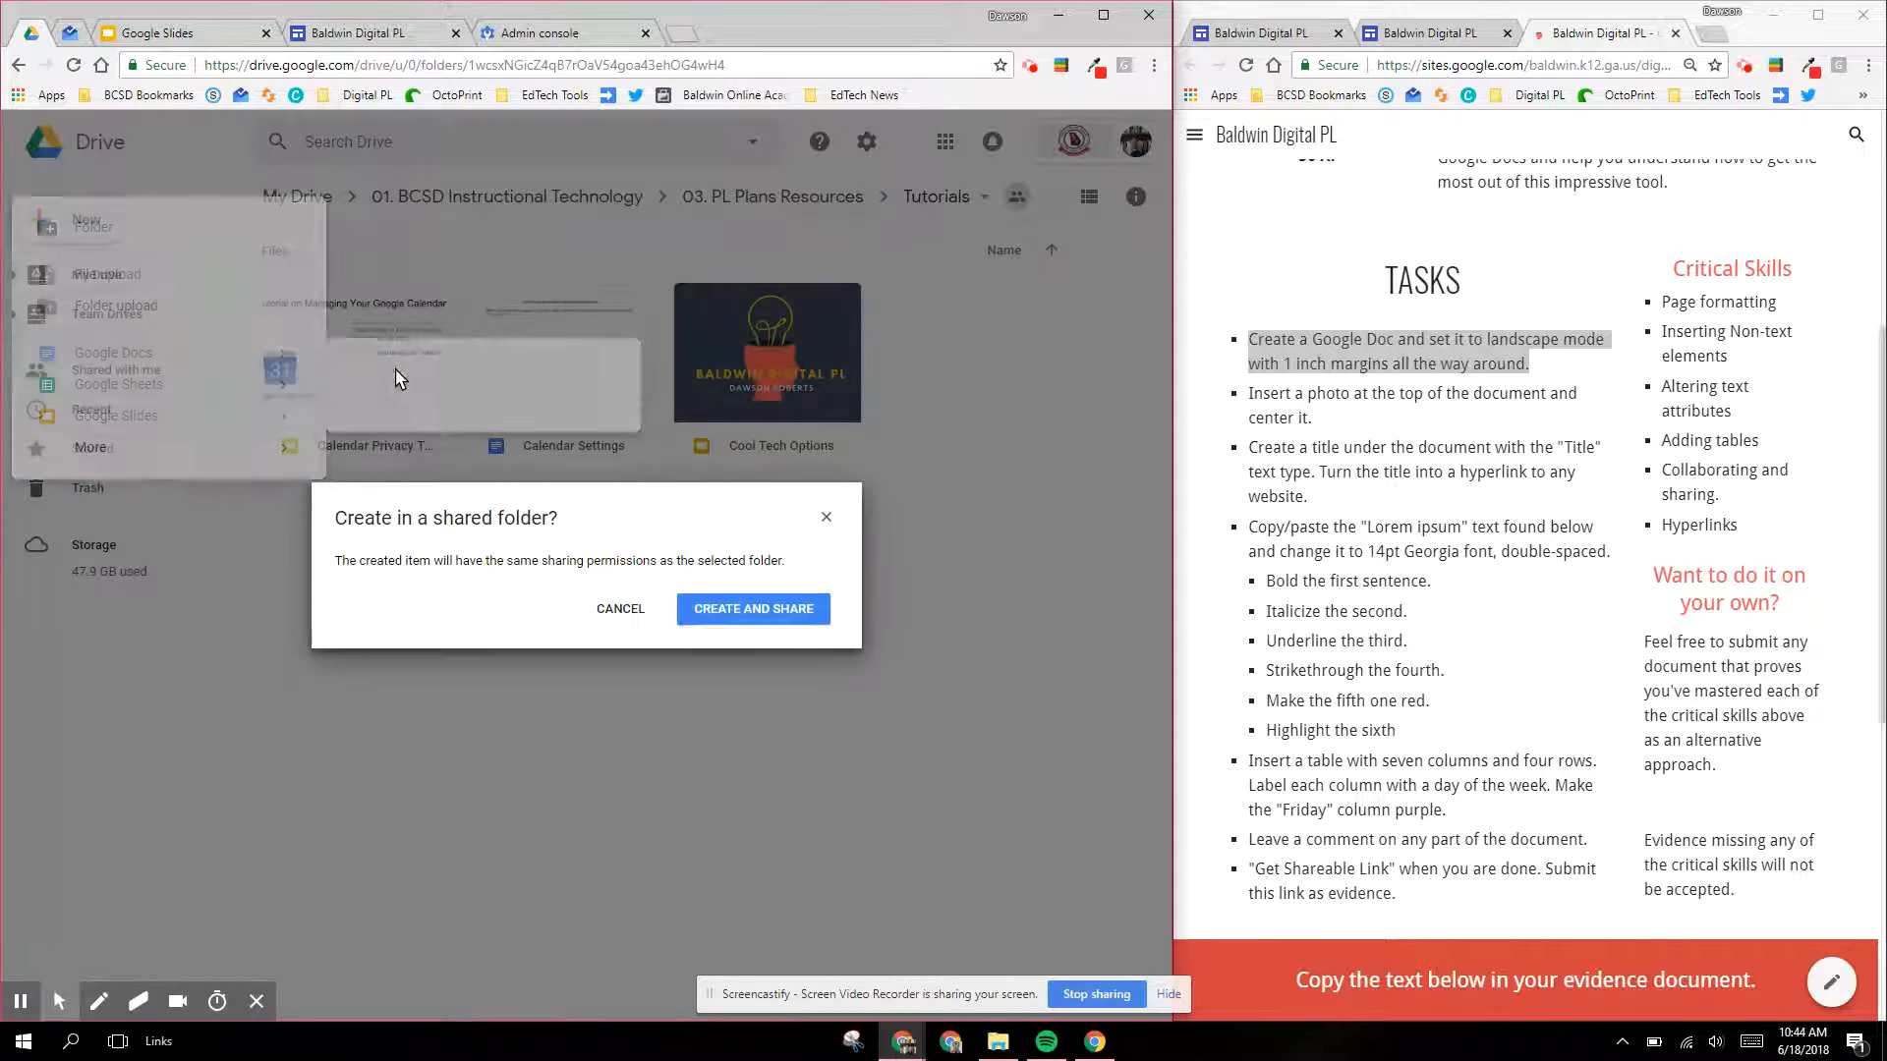
left_click(722, 604)
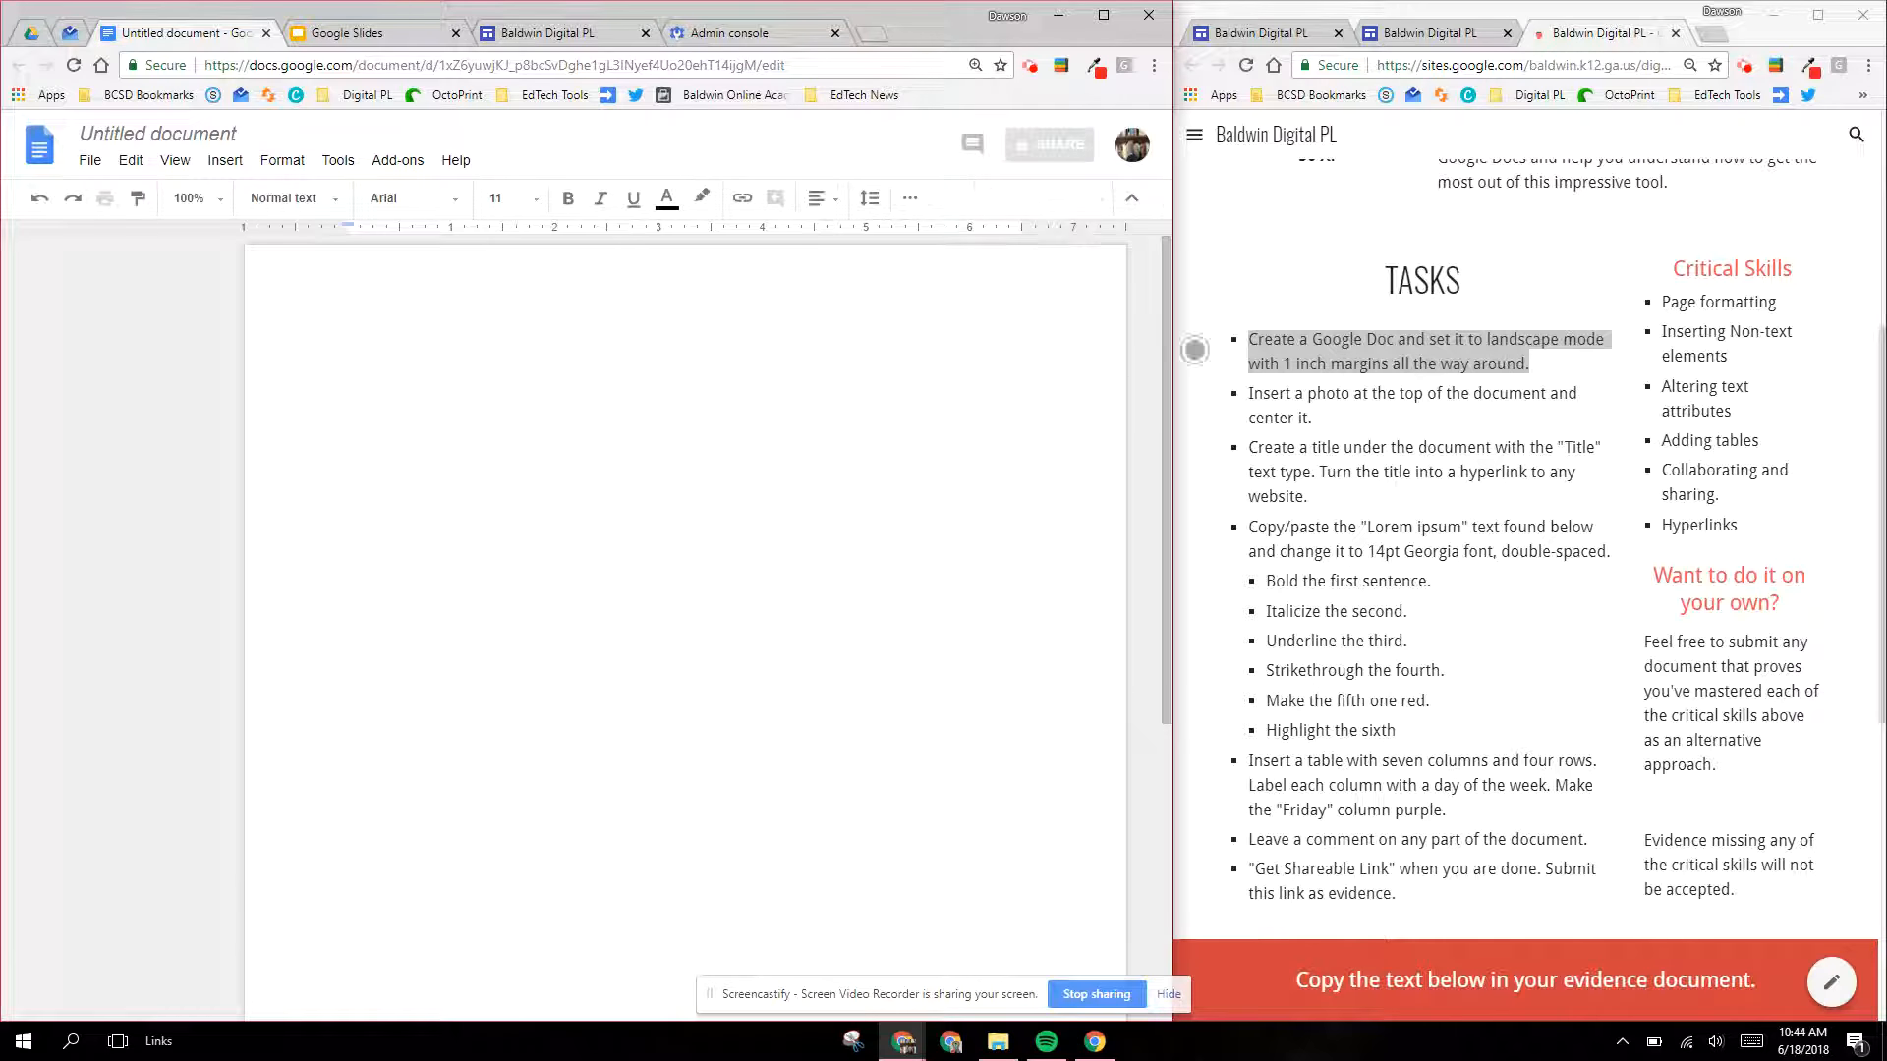
Step: Title the document with the participant's surname followed by "- Docs Intro Badge" and hide the document outline
left_click(159, 134)
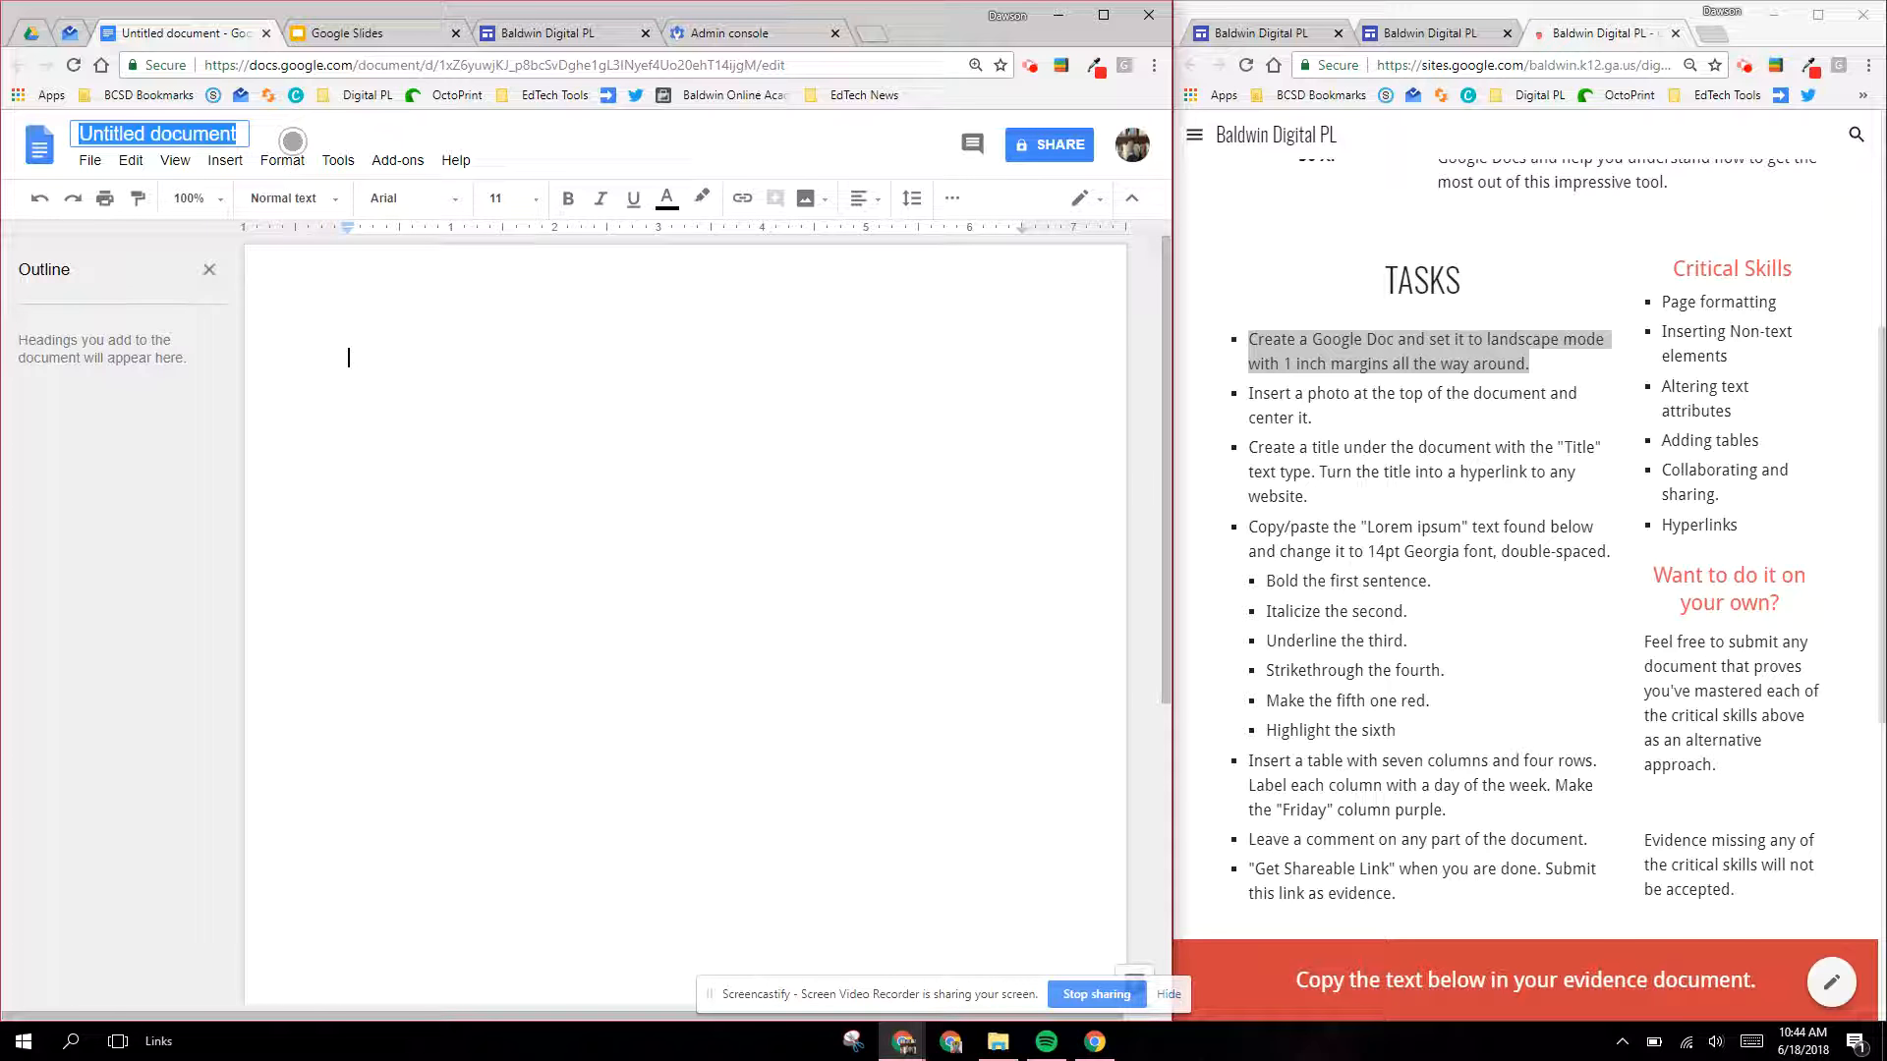
type("Roberts - Docs Intro Badge")
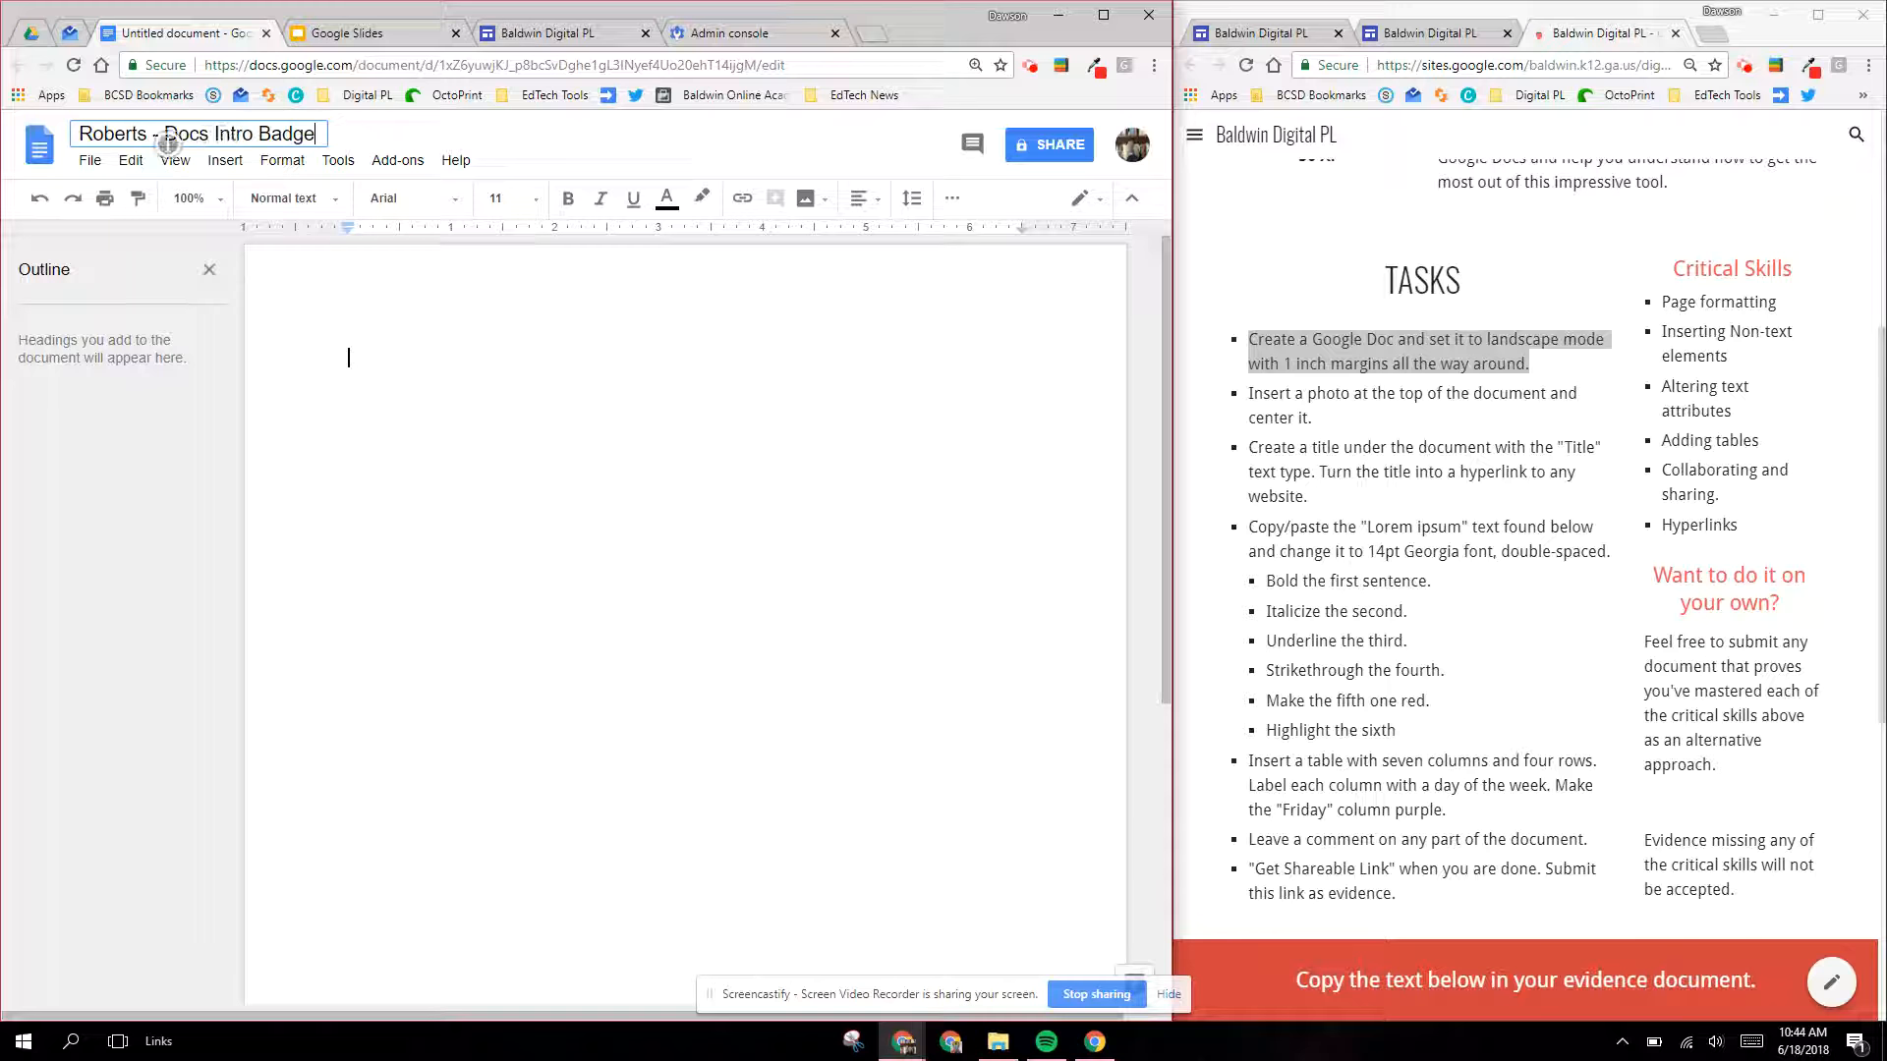
left_click(442, 334)
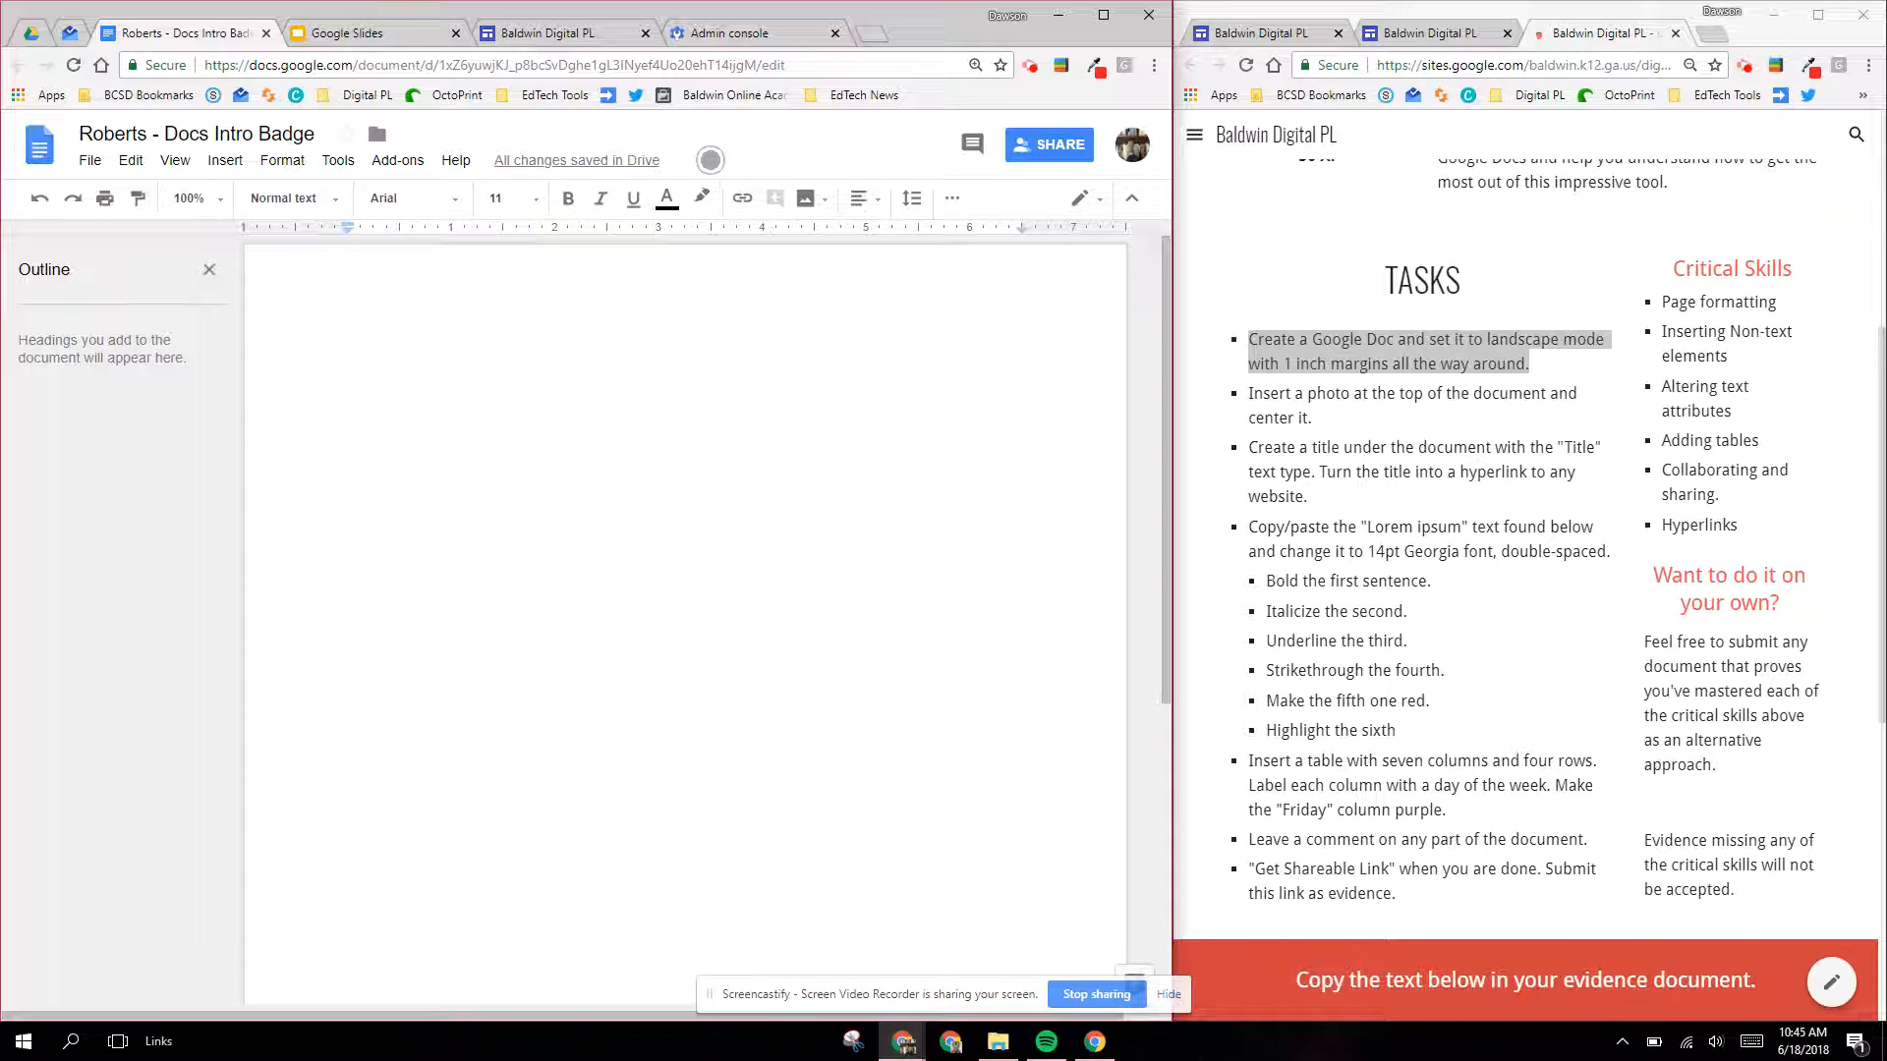
left_click(209, 269)
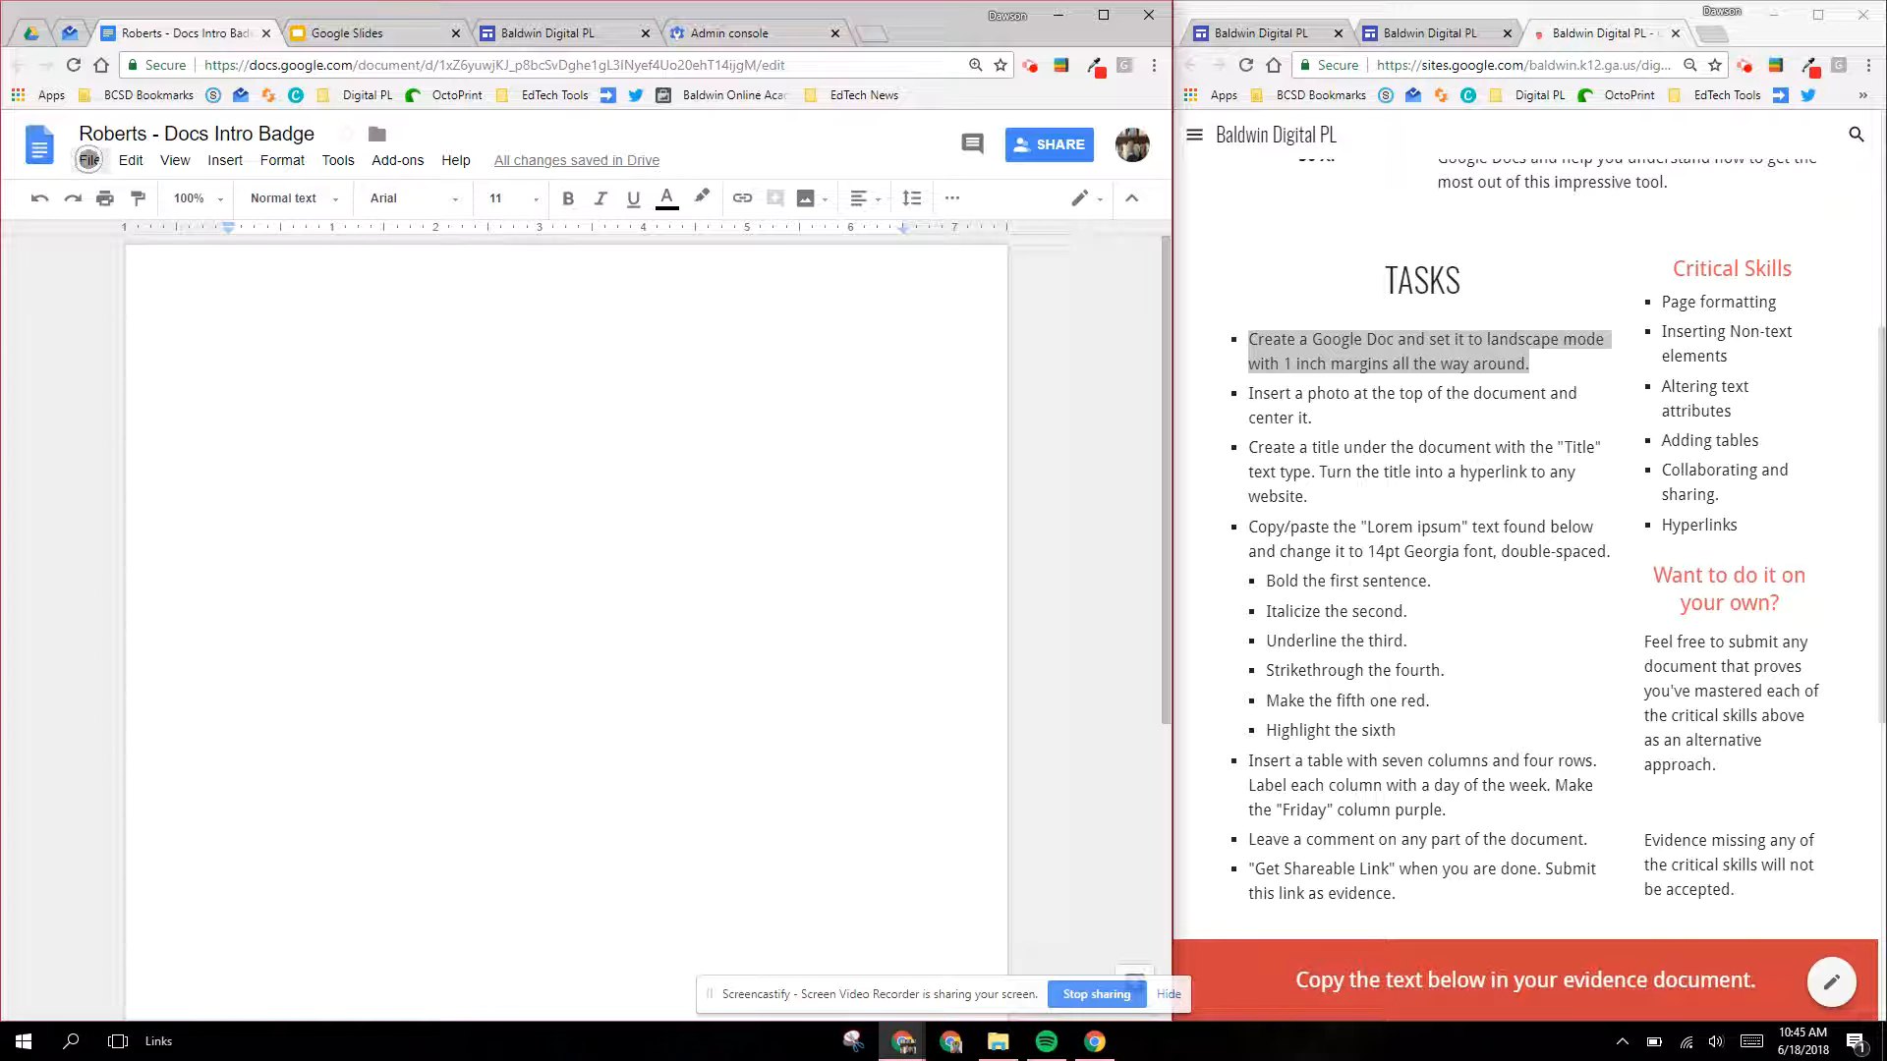
Step: Set the page orientation to landscape and keep 1-inch margins on all four sides
left_click(91, 160)
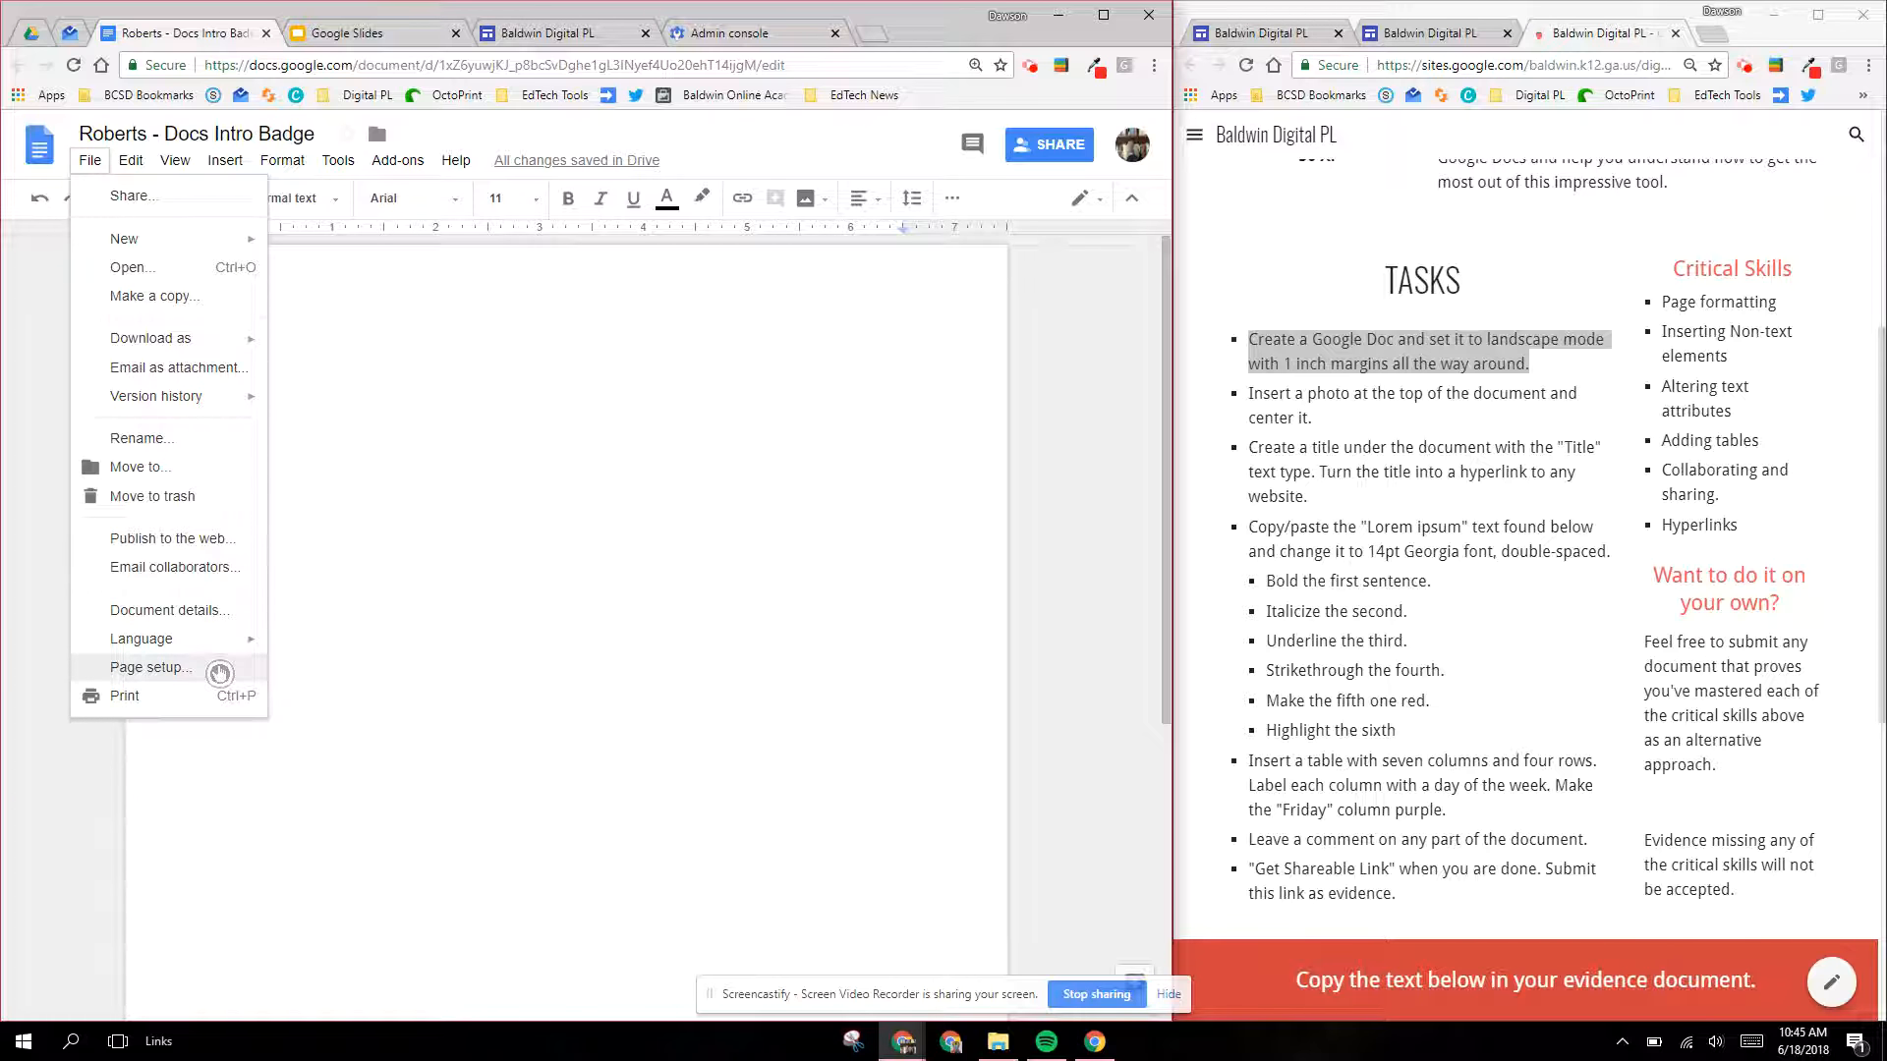
left_click(216, 669)
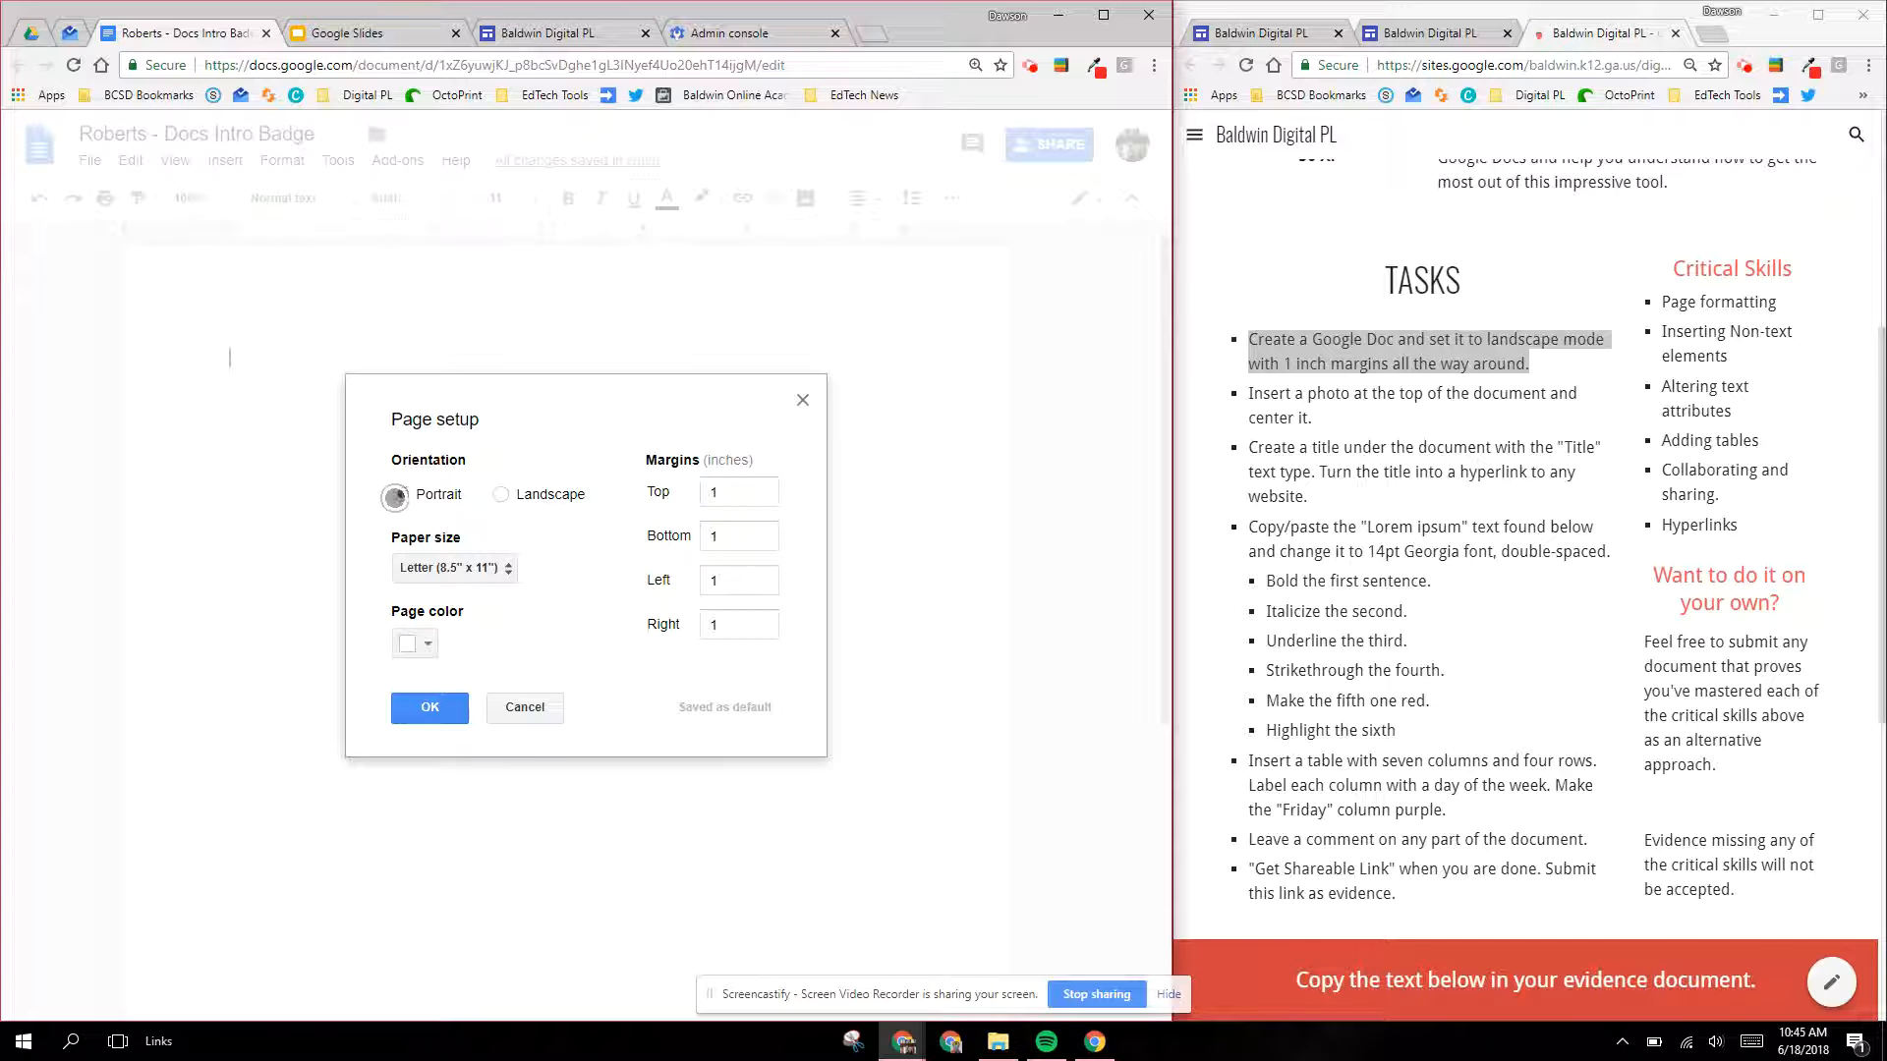
scroll(1380, 315, "down", 1)
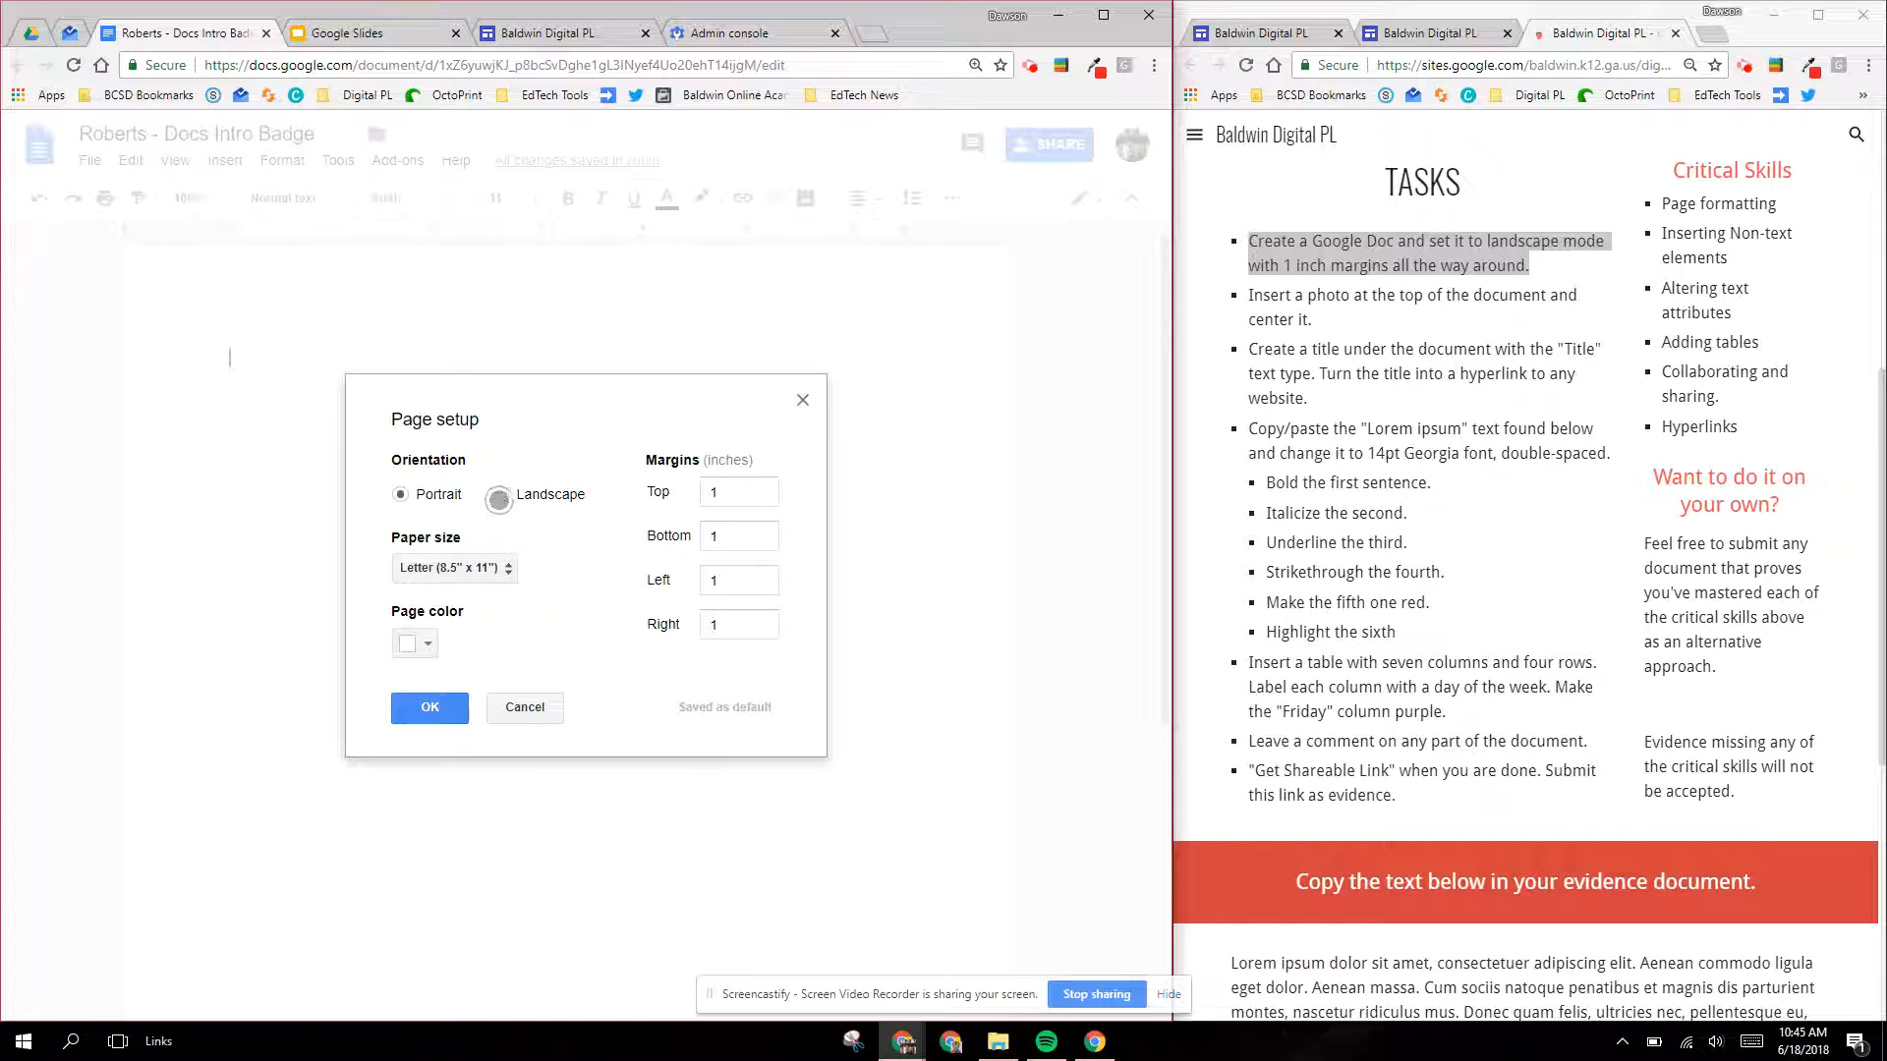
left_click(500, 495)
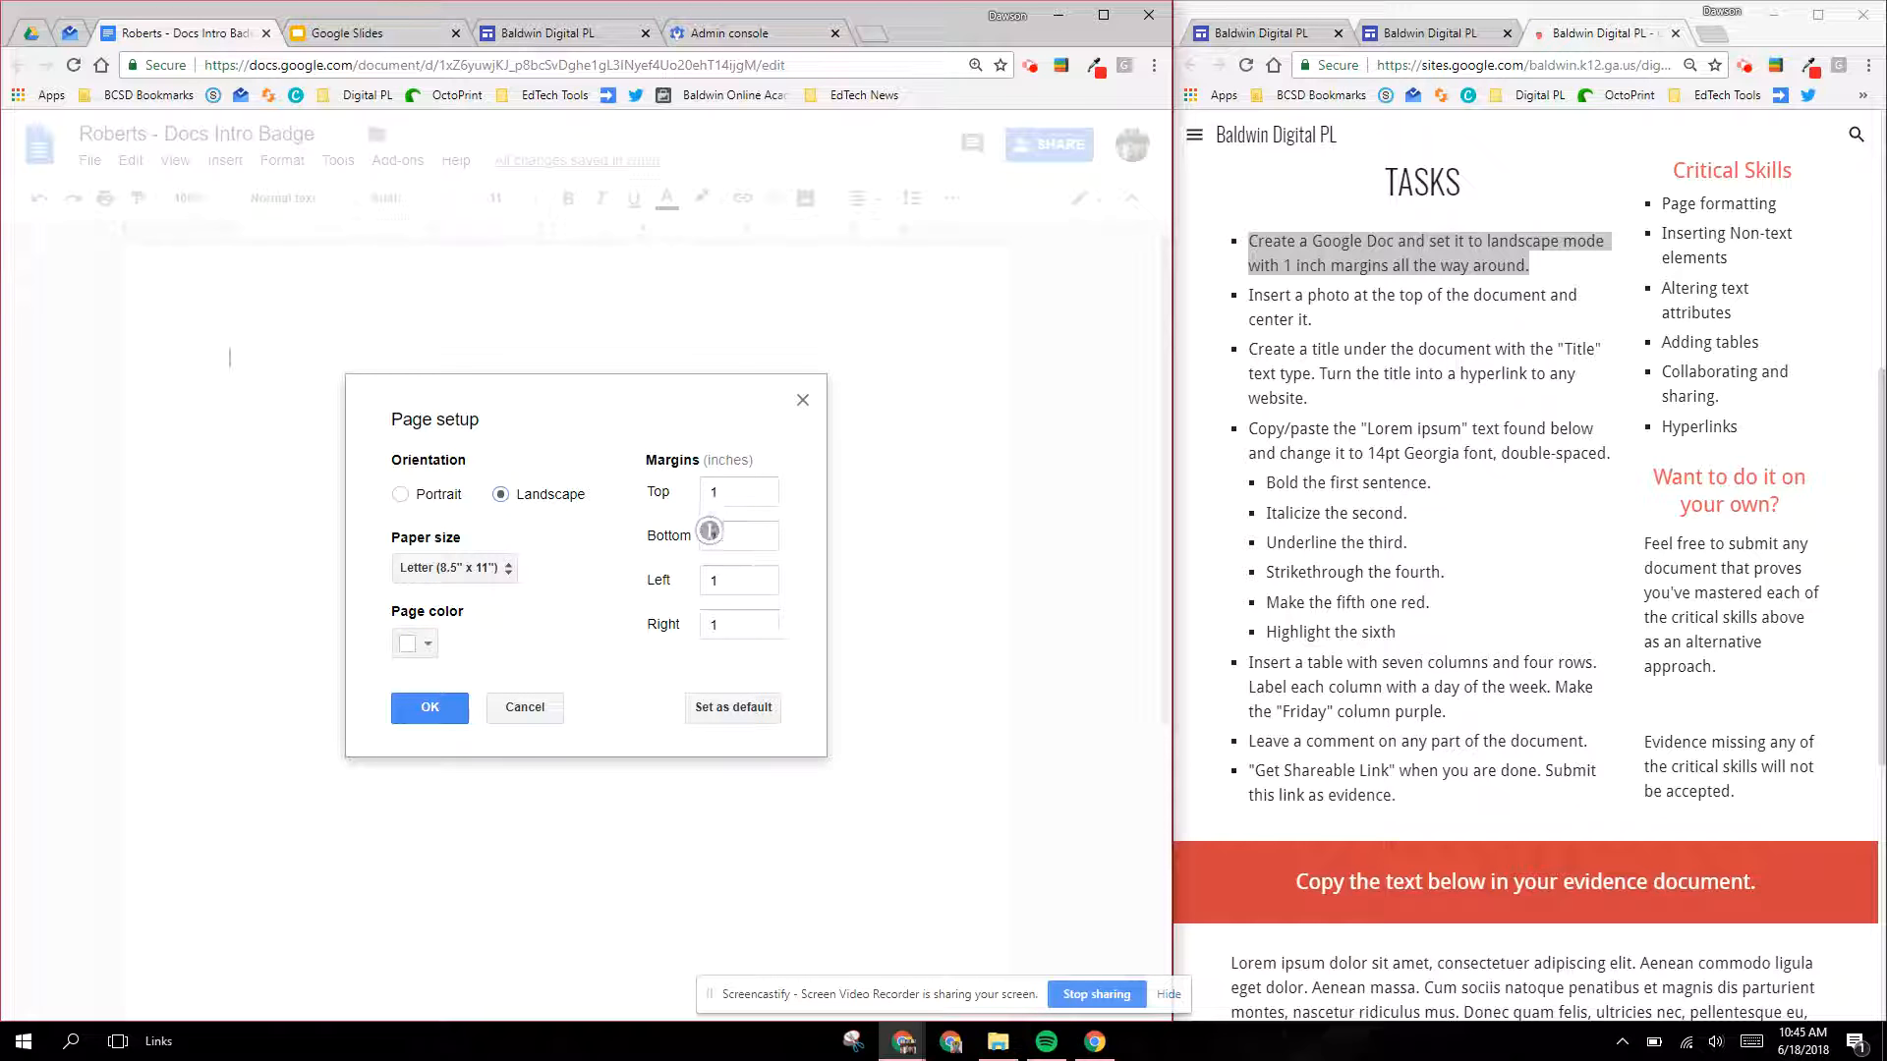
left_click(727, 625)
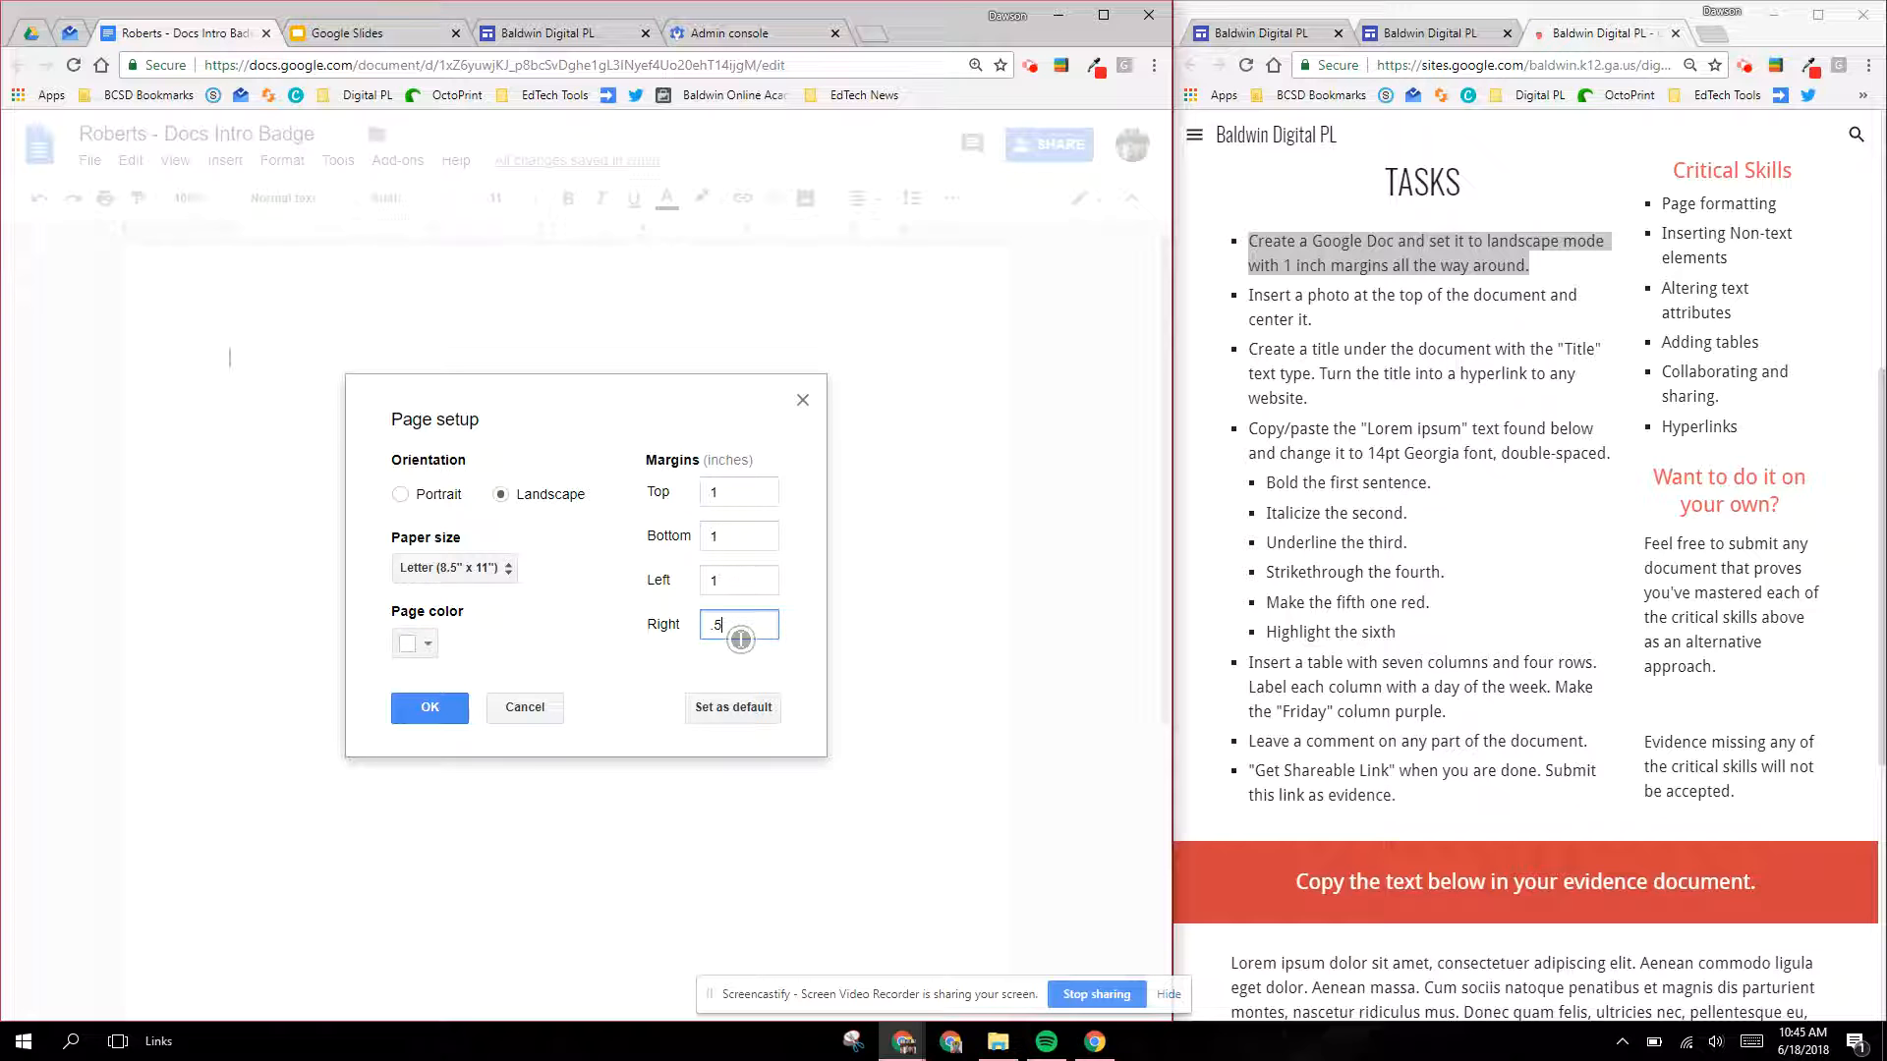
type("1")
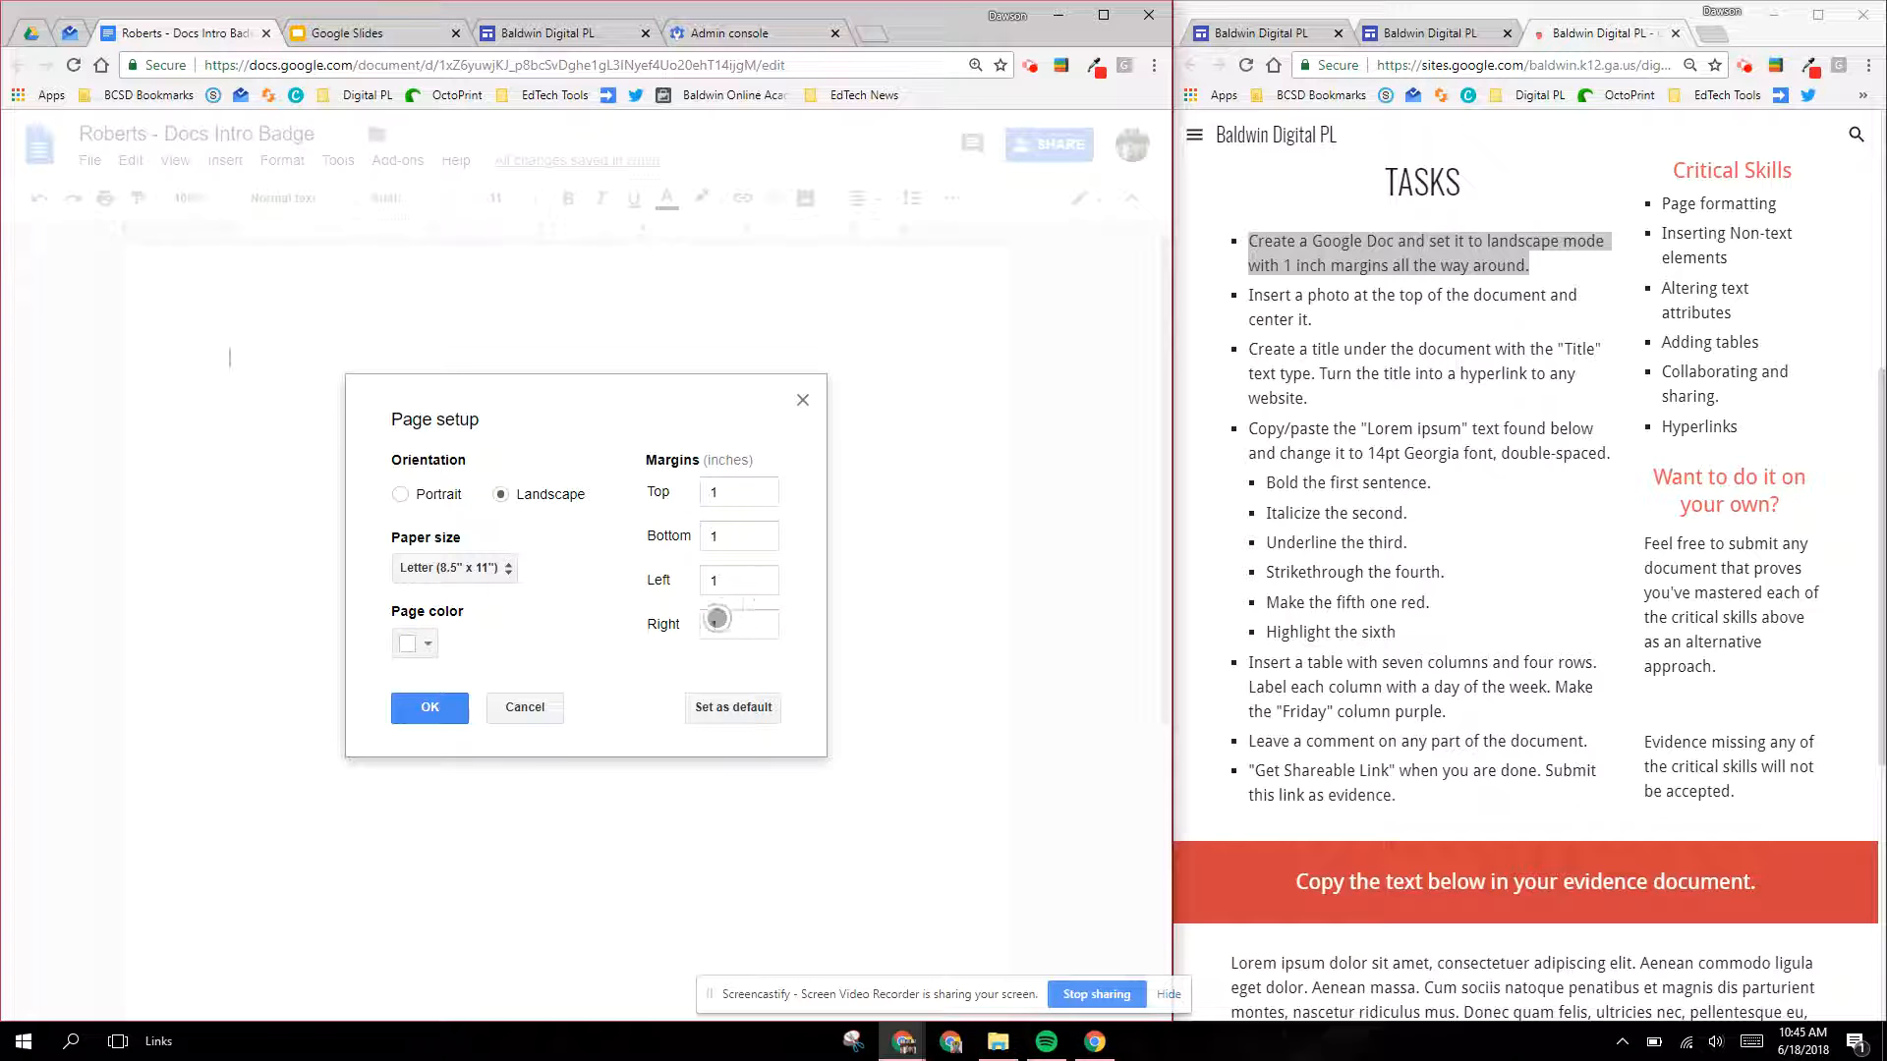
left_click(718, 707)
left_click(449, 711)
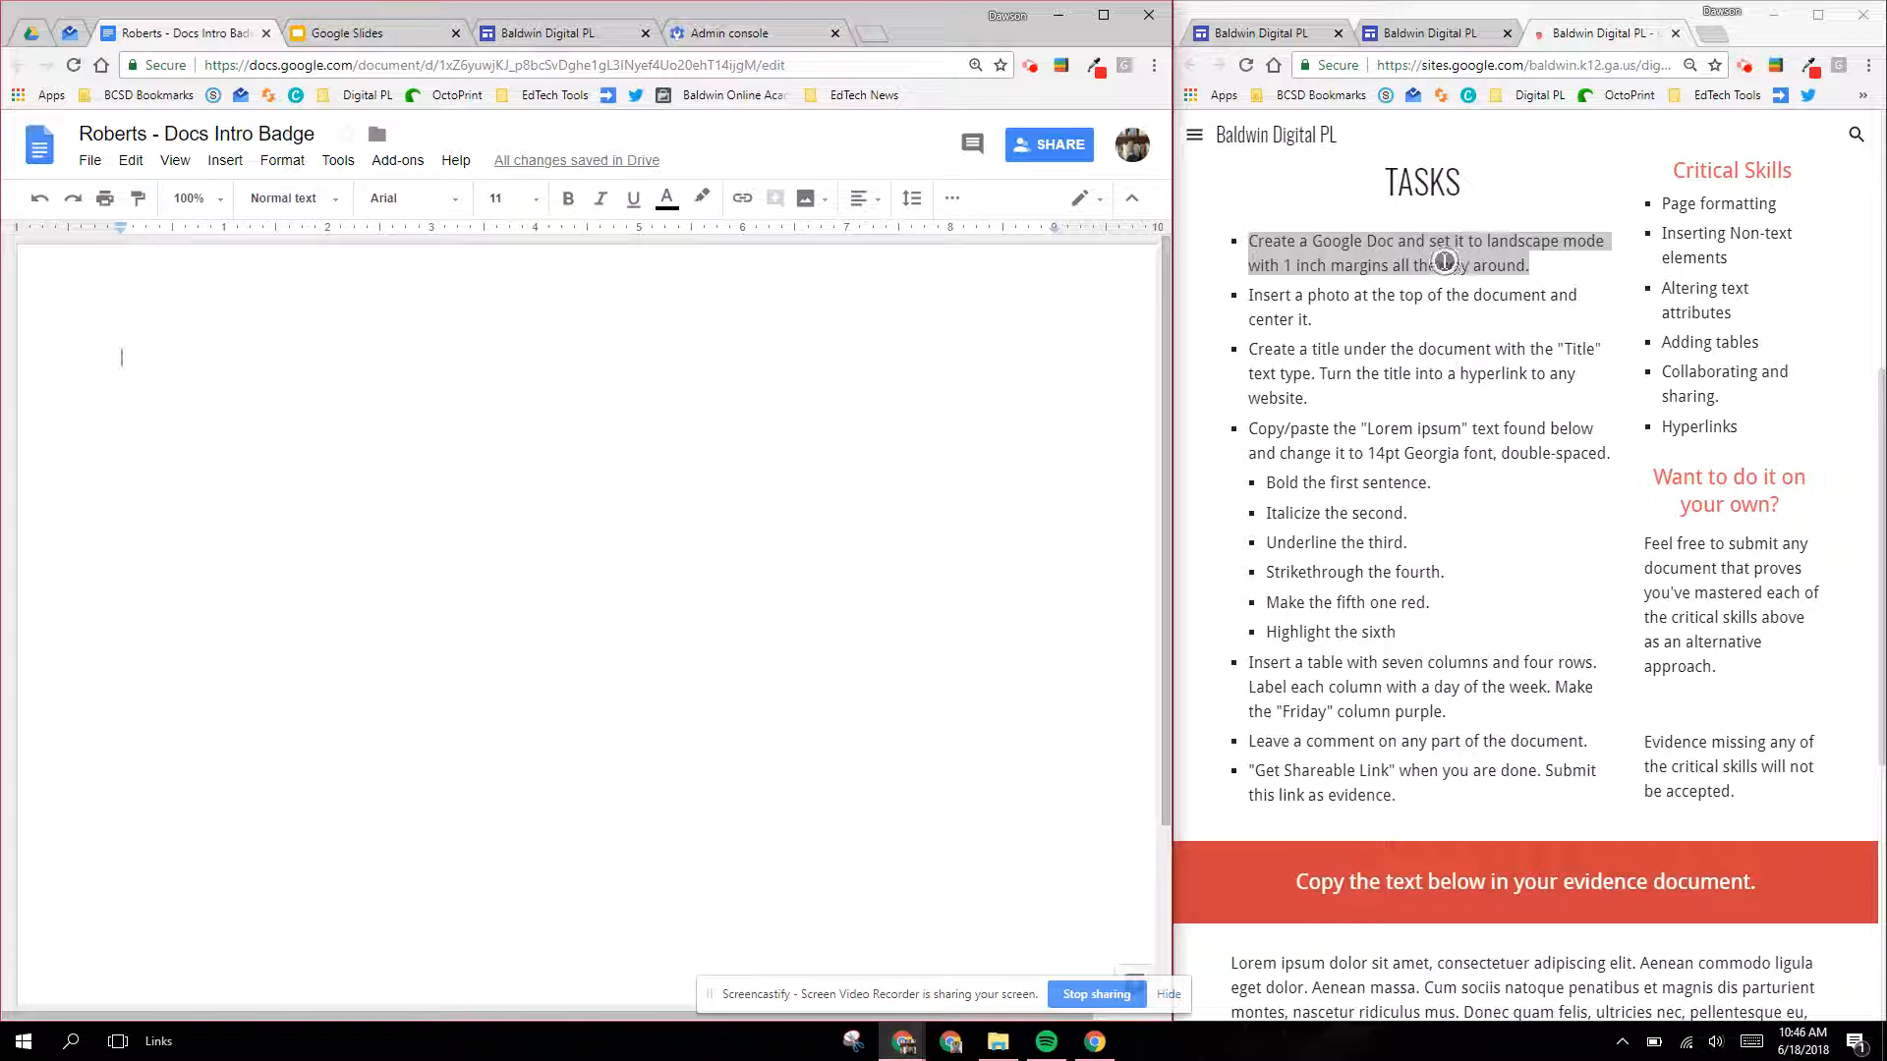
Step: Search the web for "popcorn" images and insert the photo of red-striped popcorn boxes at the start of the document
triple_click(1245, 294)
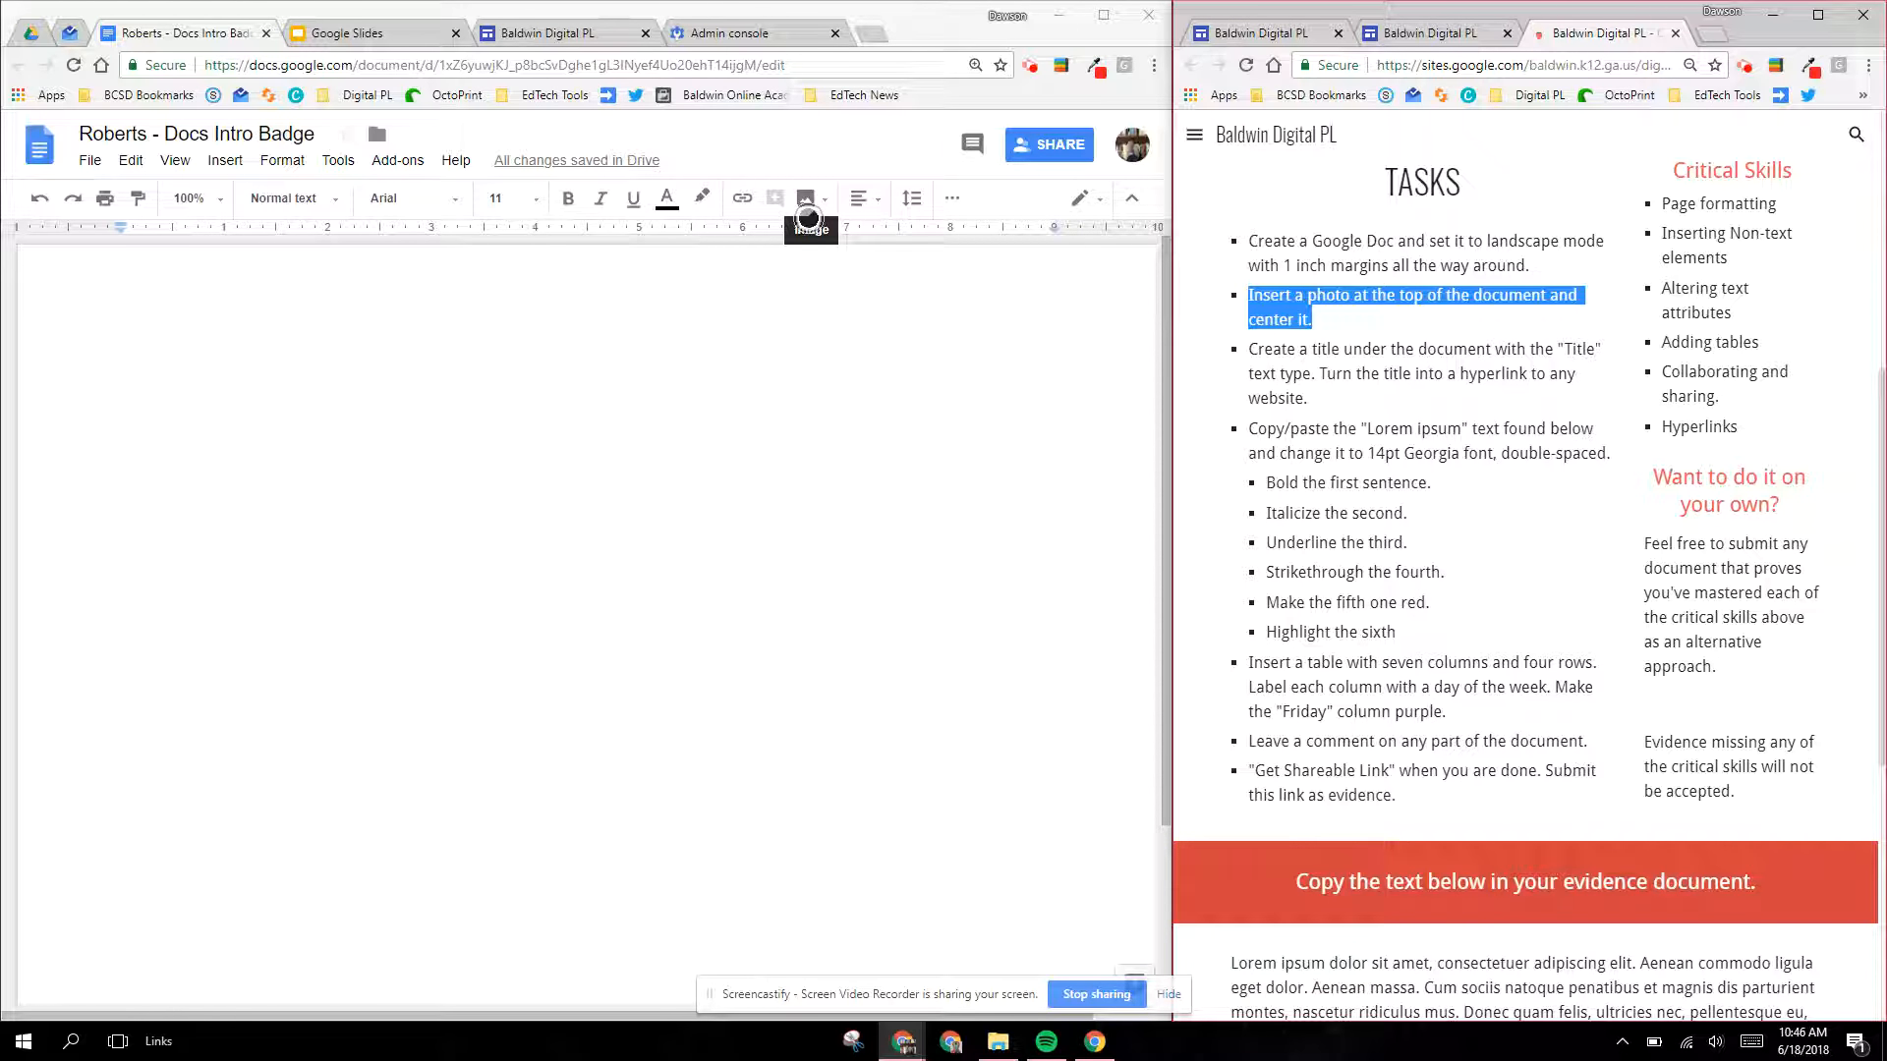
left_click(810, 202)
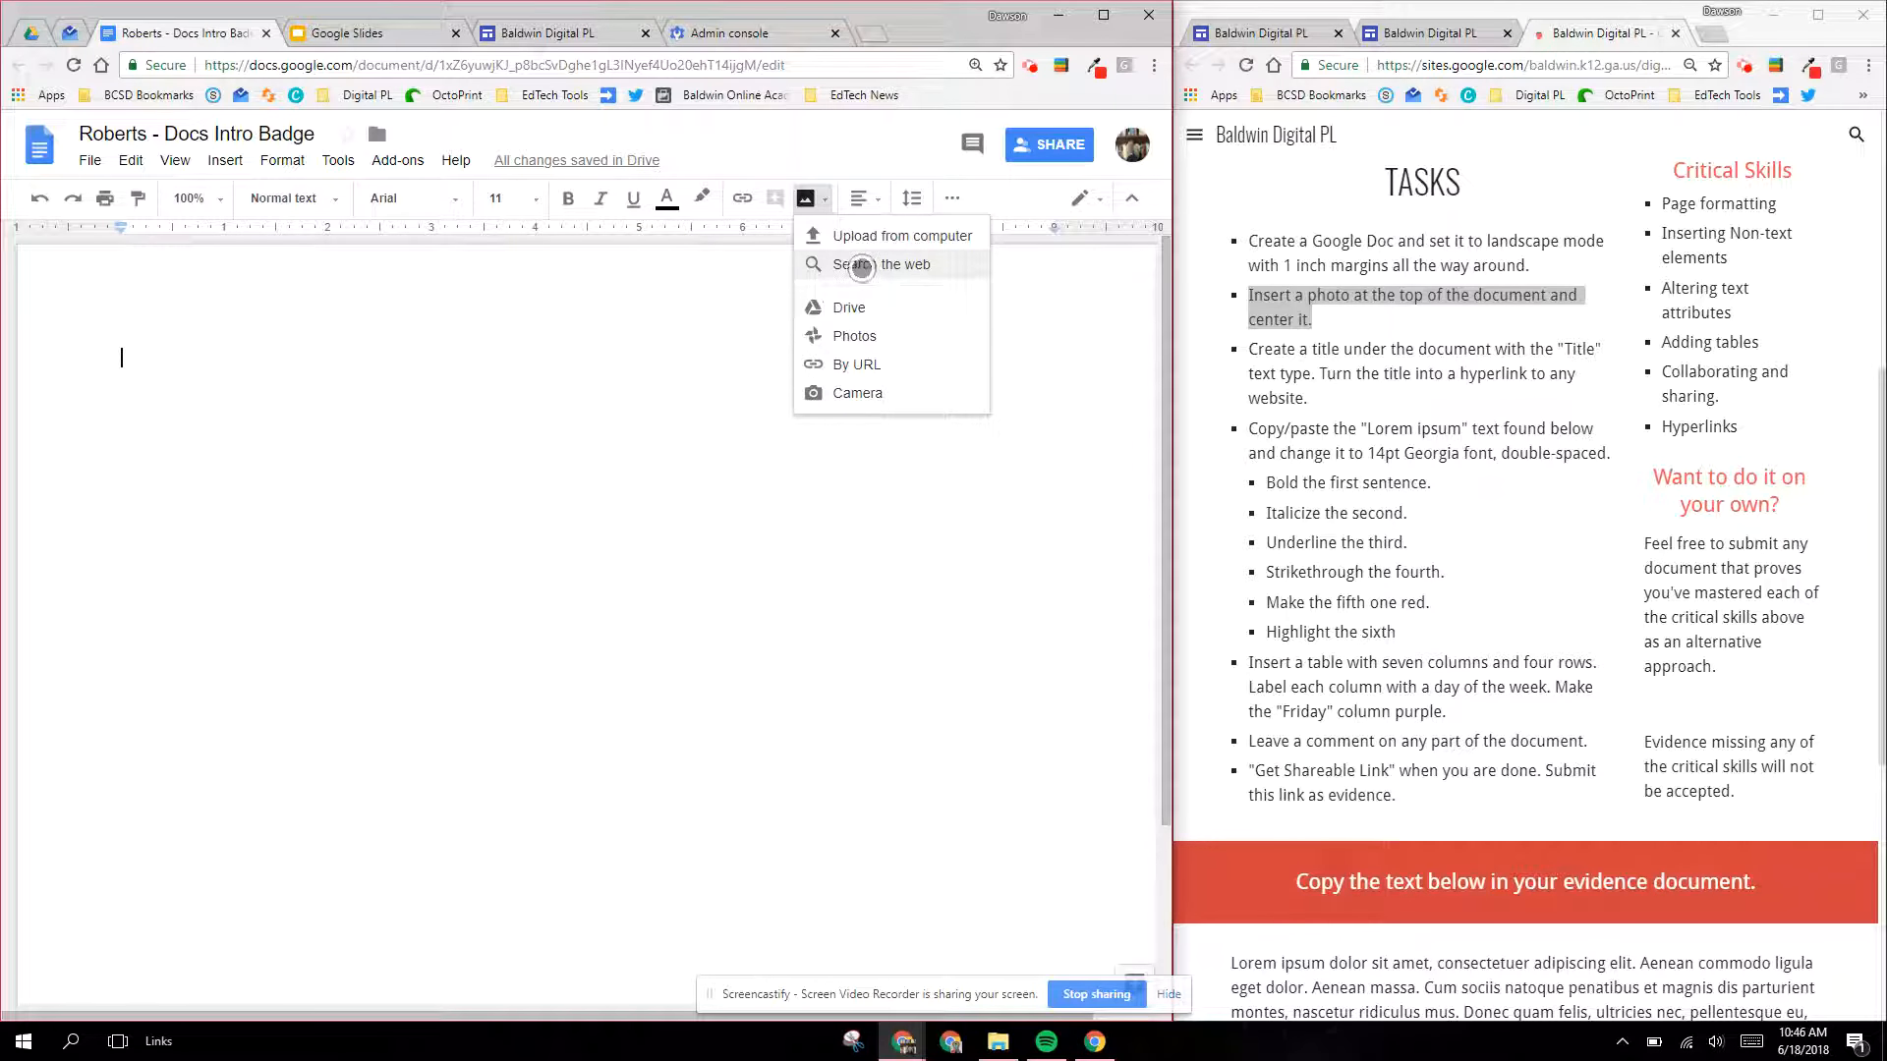
left_click(858, 264)
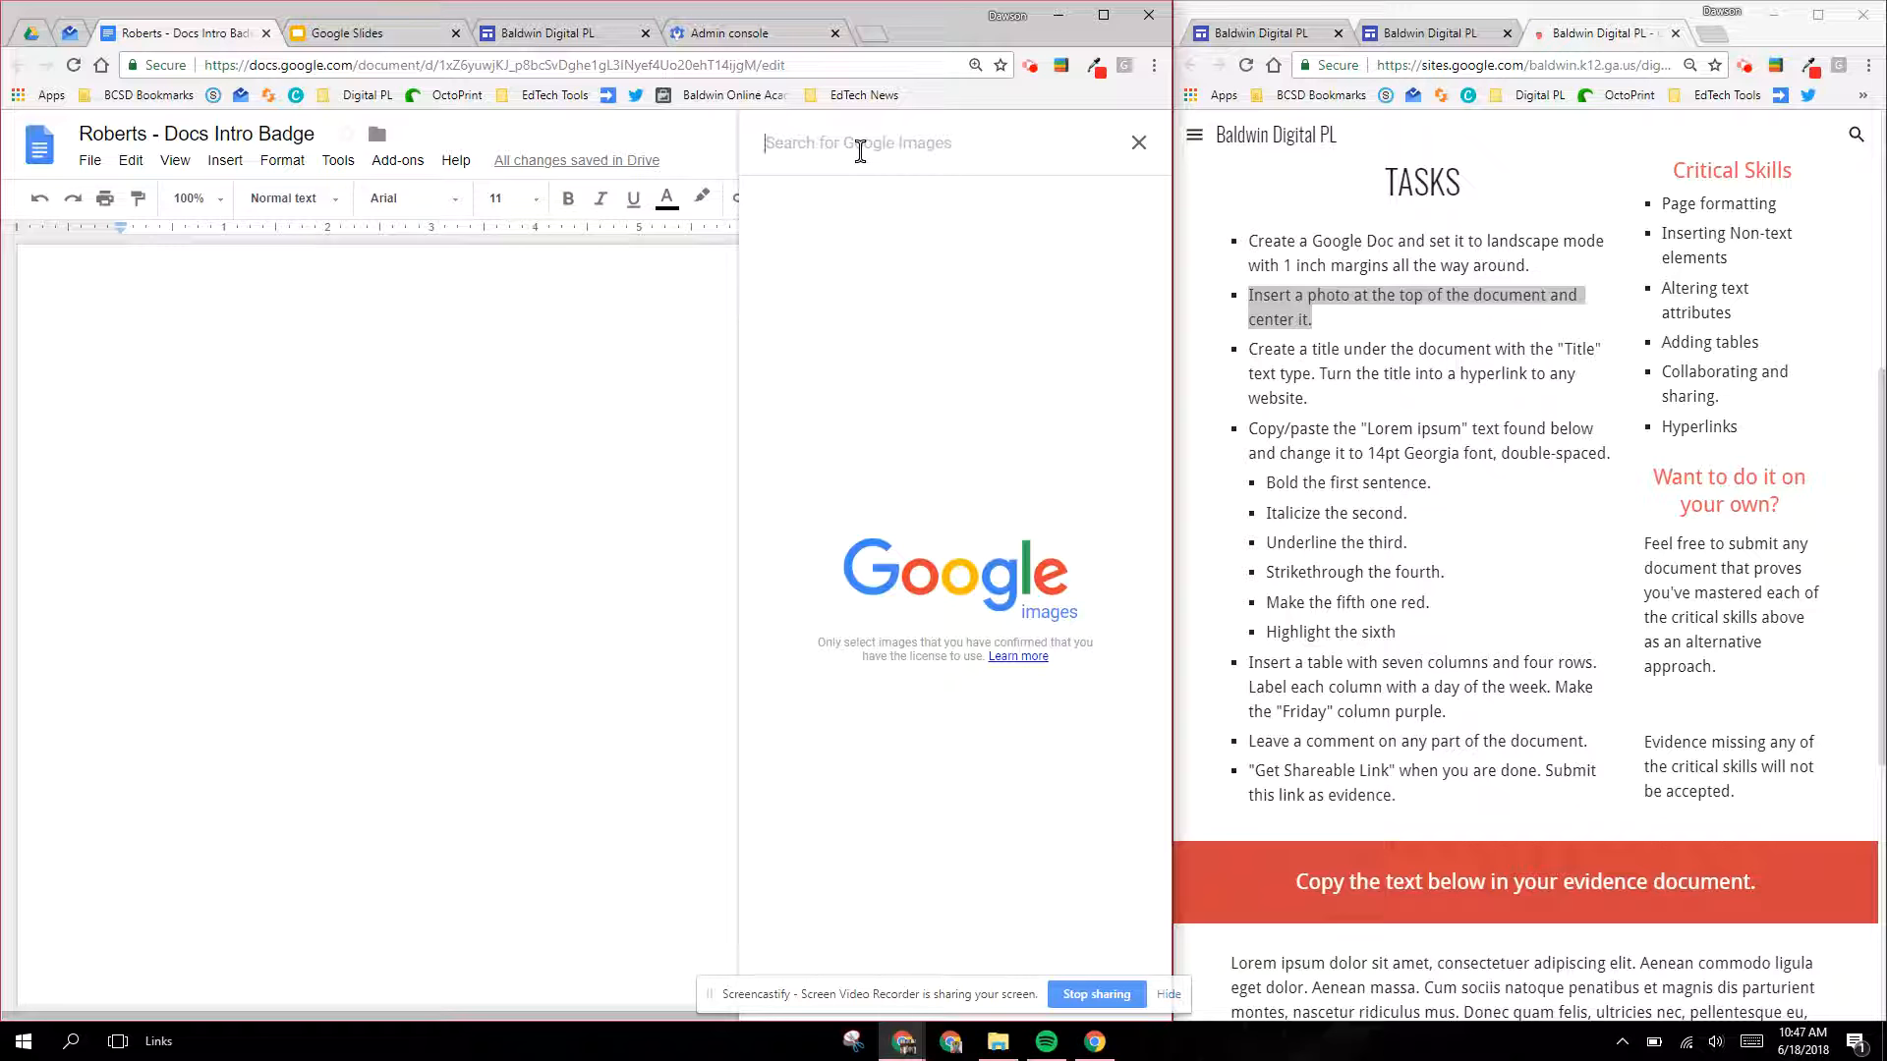
type("popcorn")
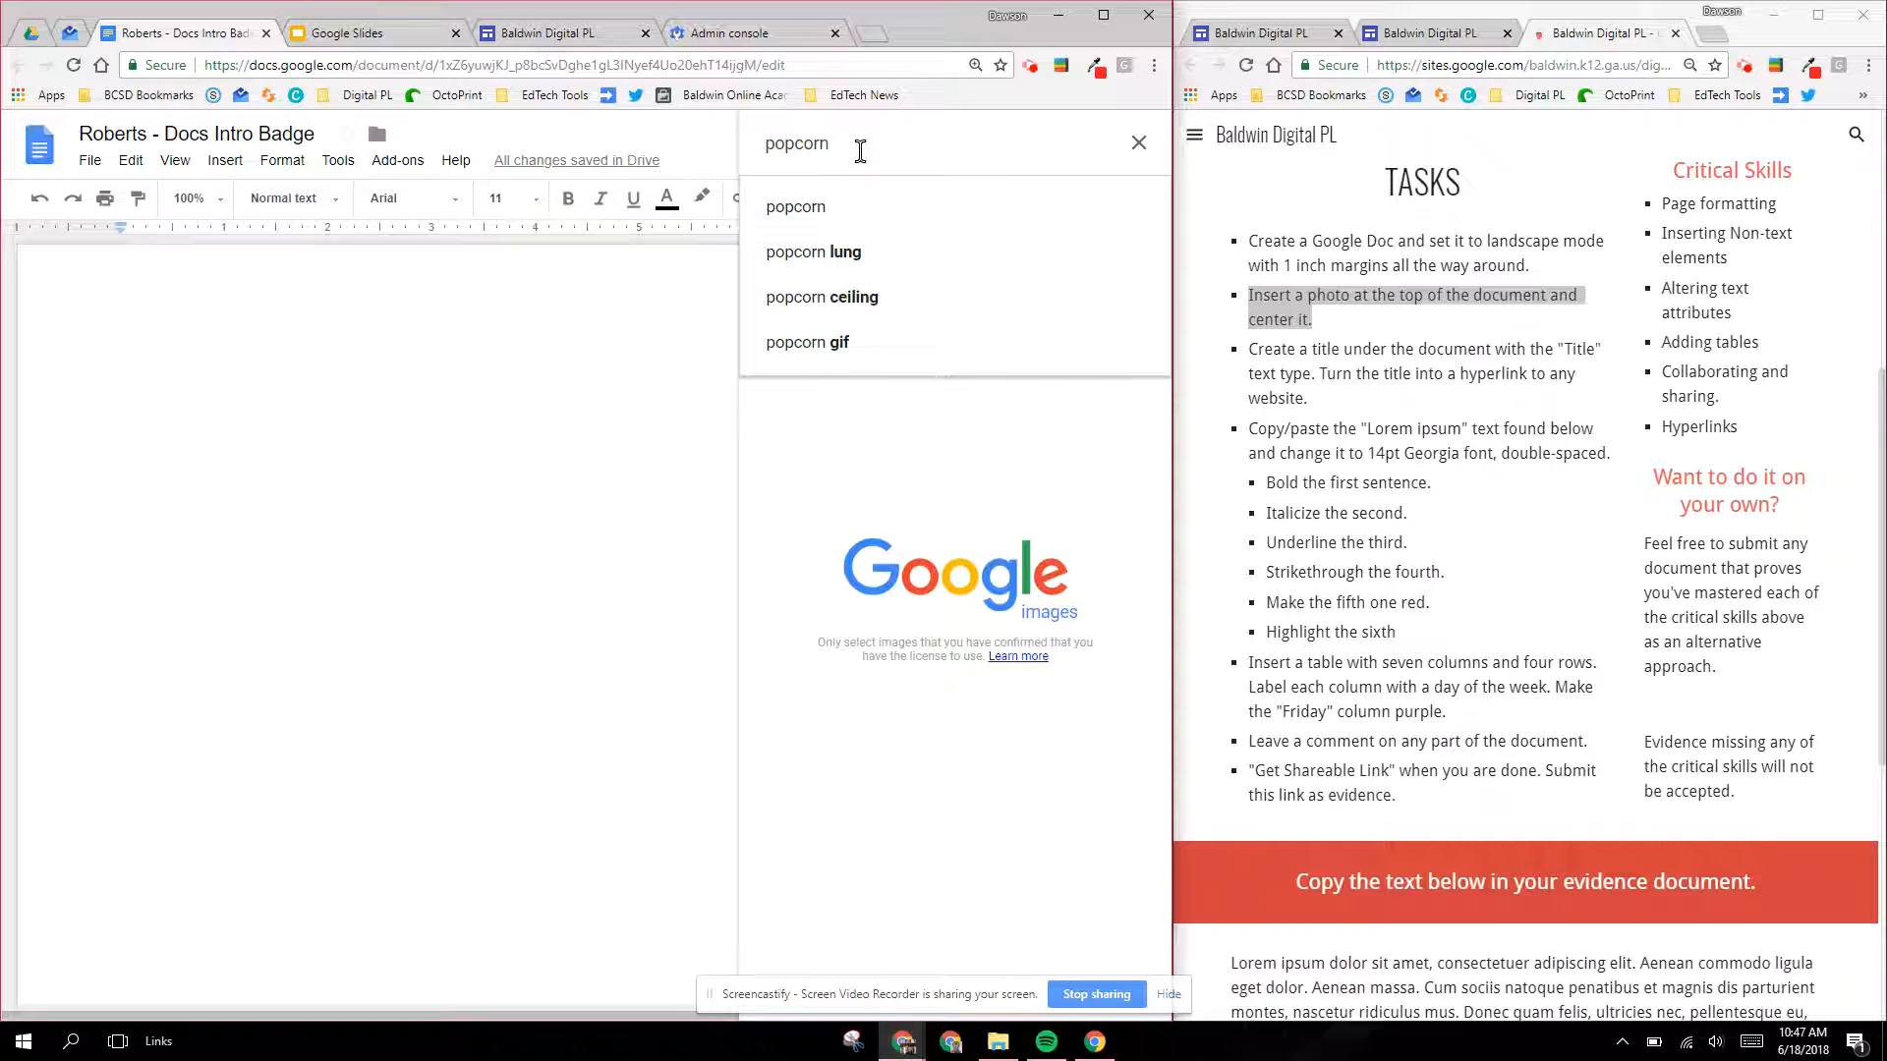
key("Return")
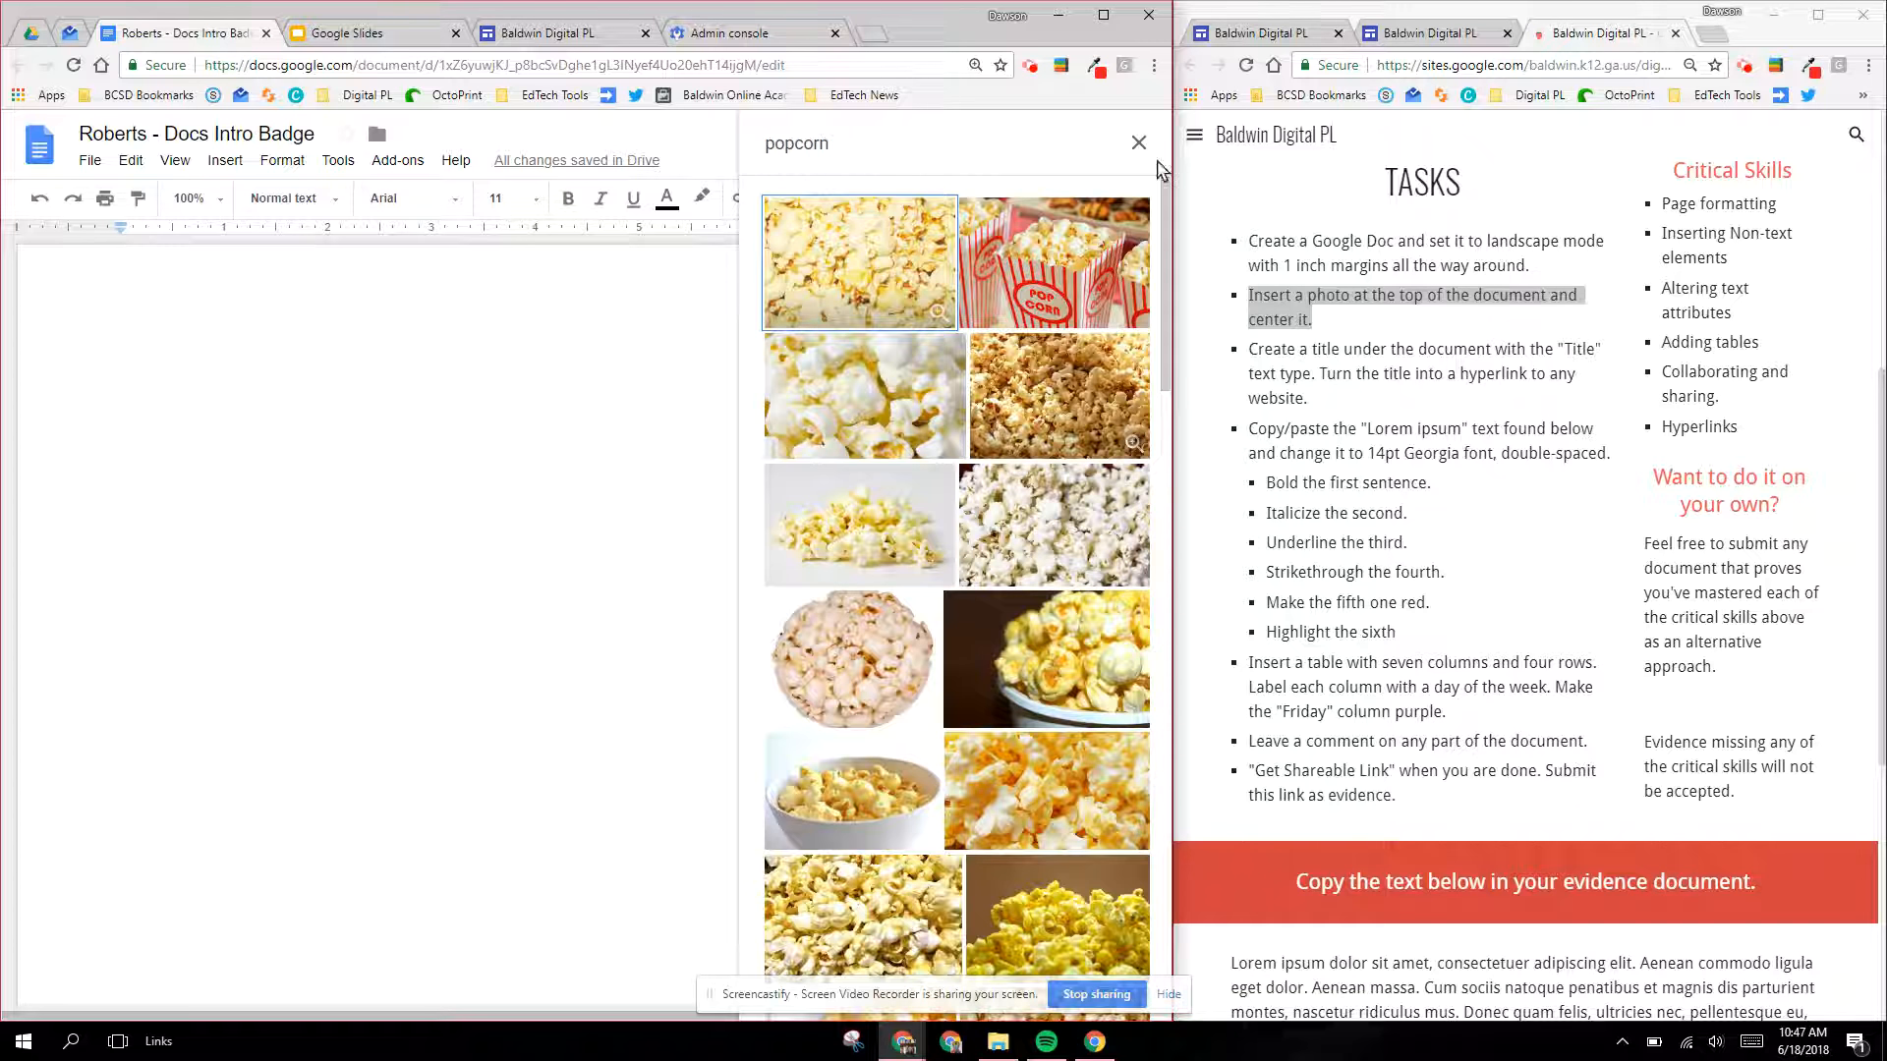
left_click(1022, 258)
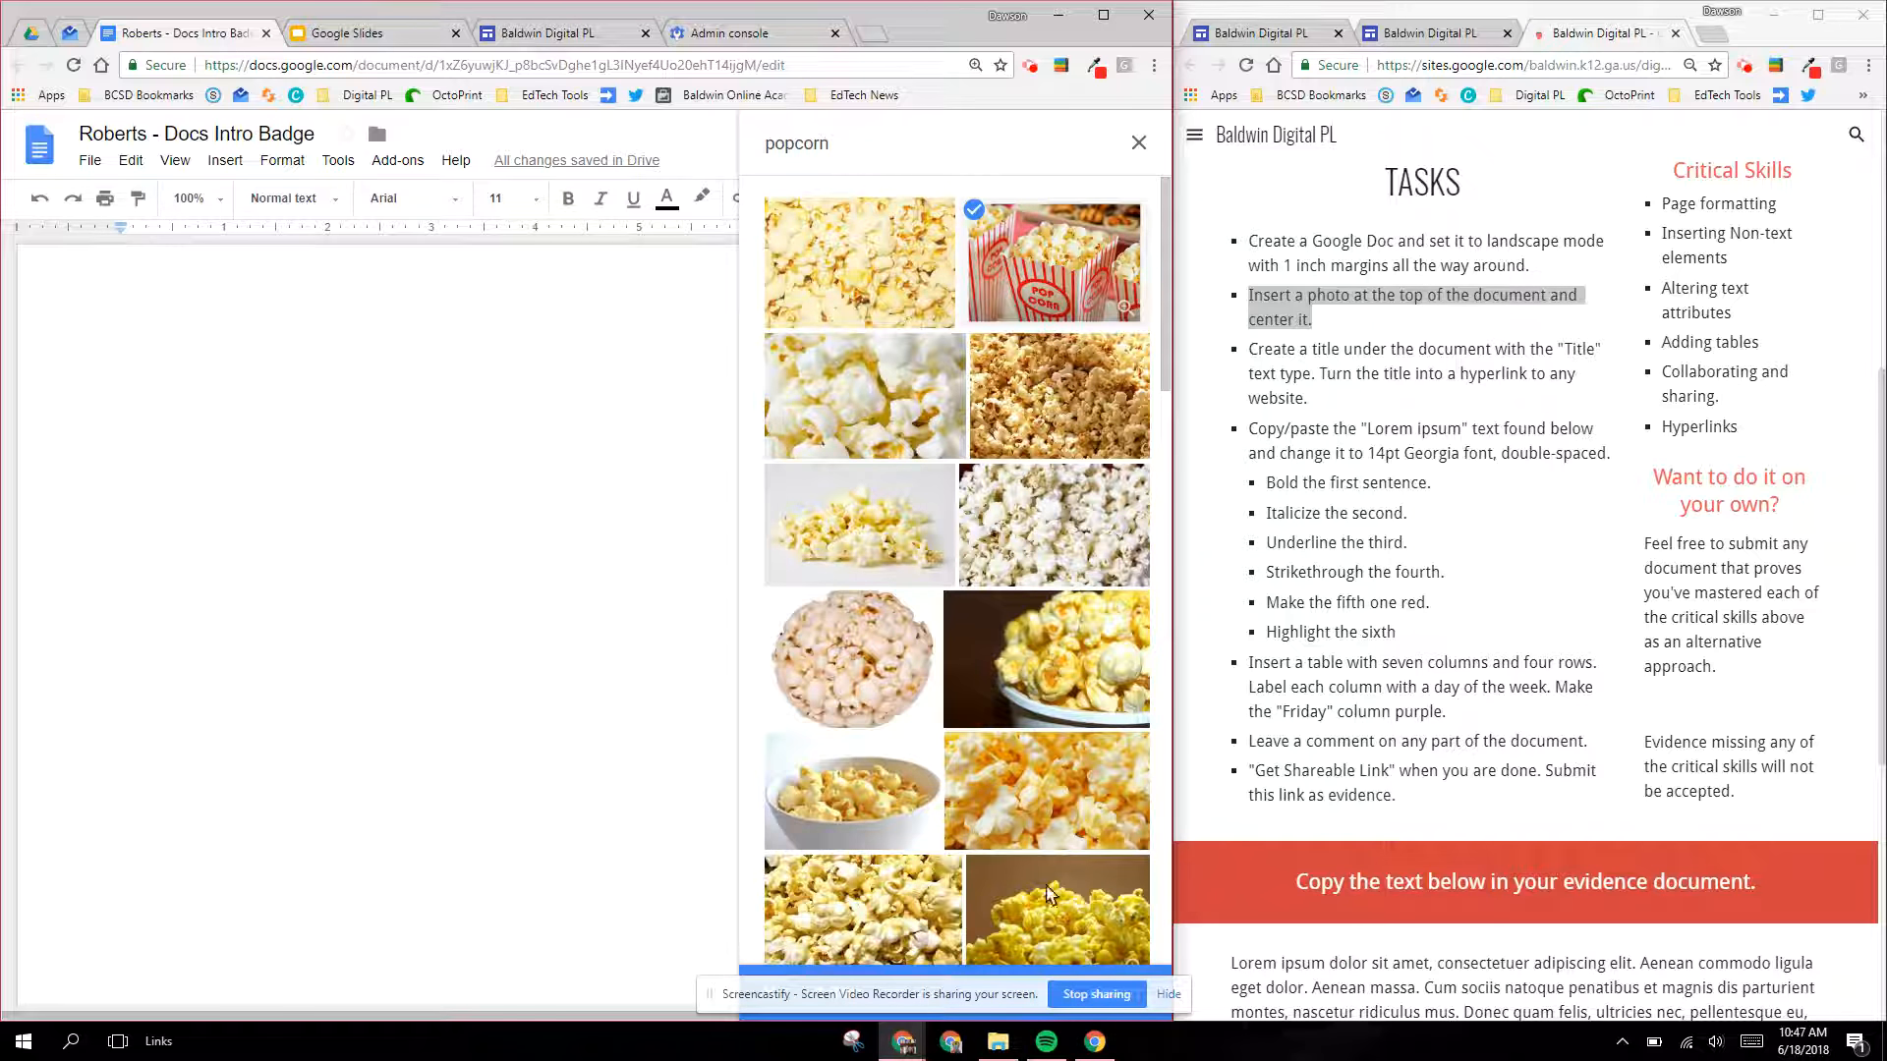
left_click(1168, 995)
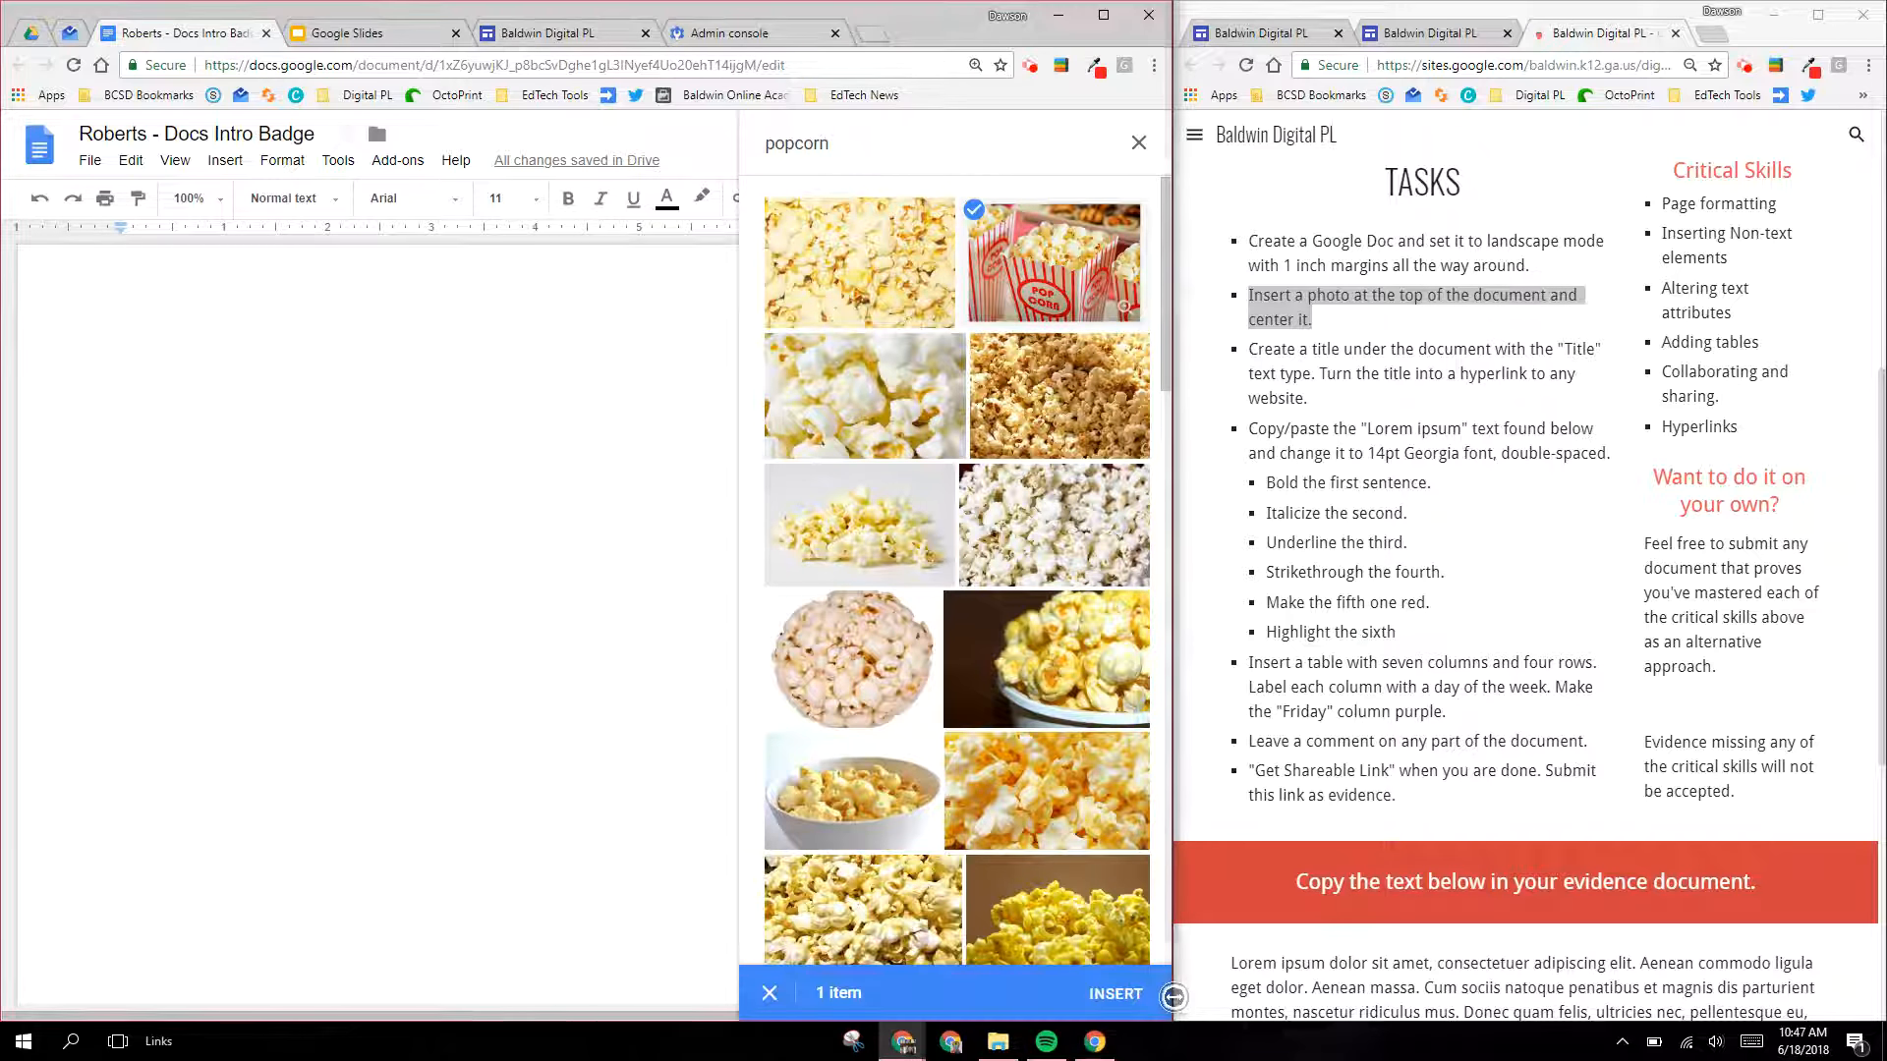
left_click(1107, 991)
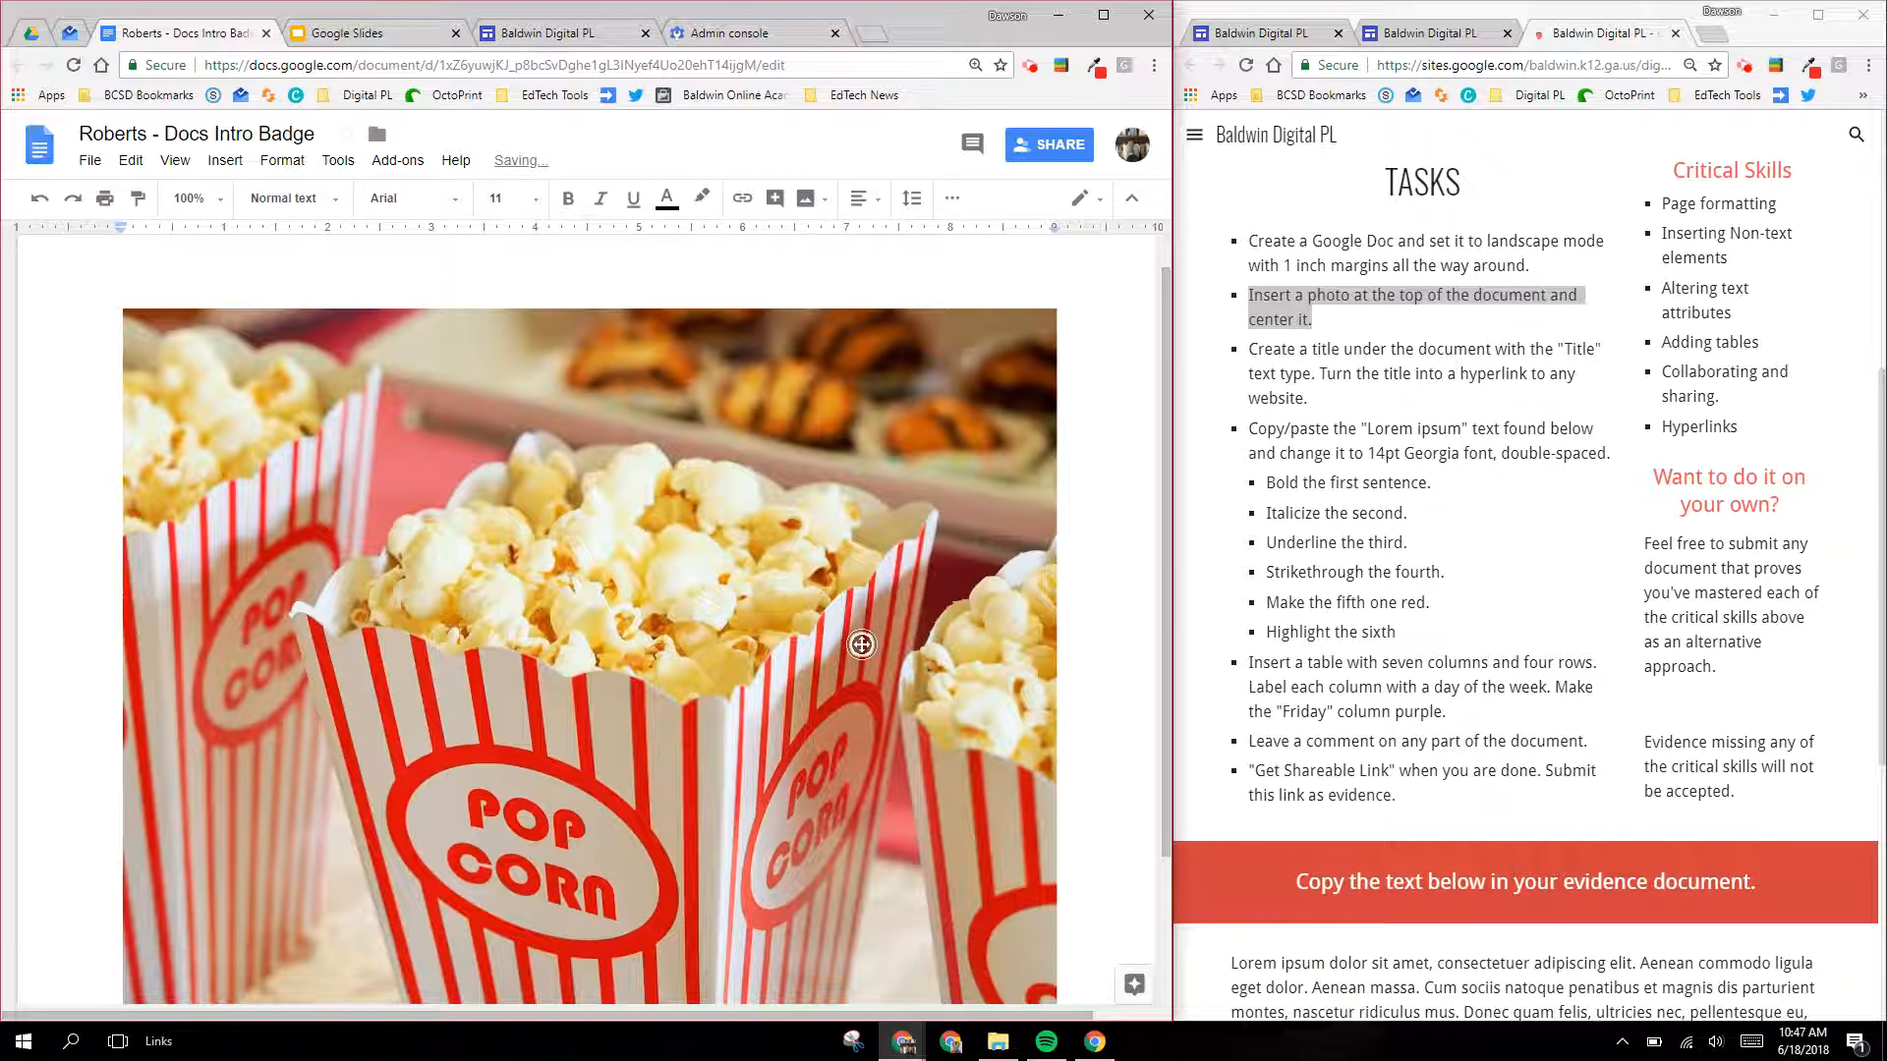
Step: Shrink the popcorn photo proportionally to about 4.75 inches wide
left_click(857, 652)
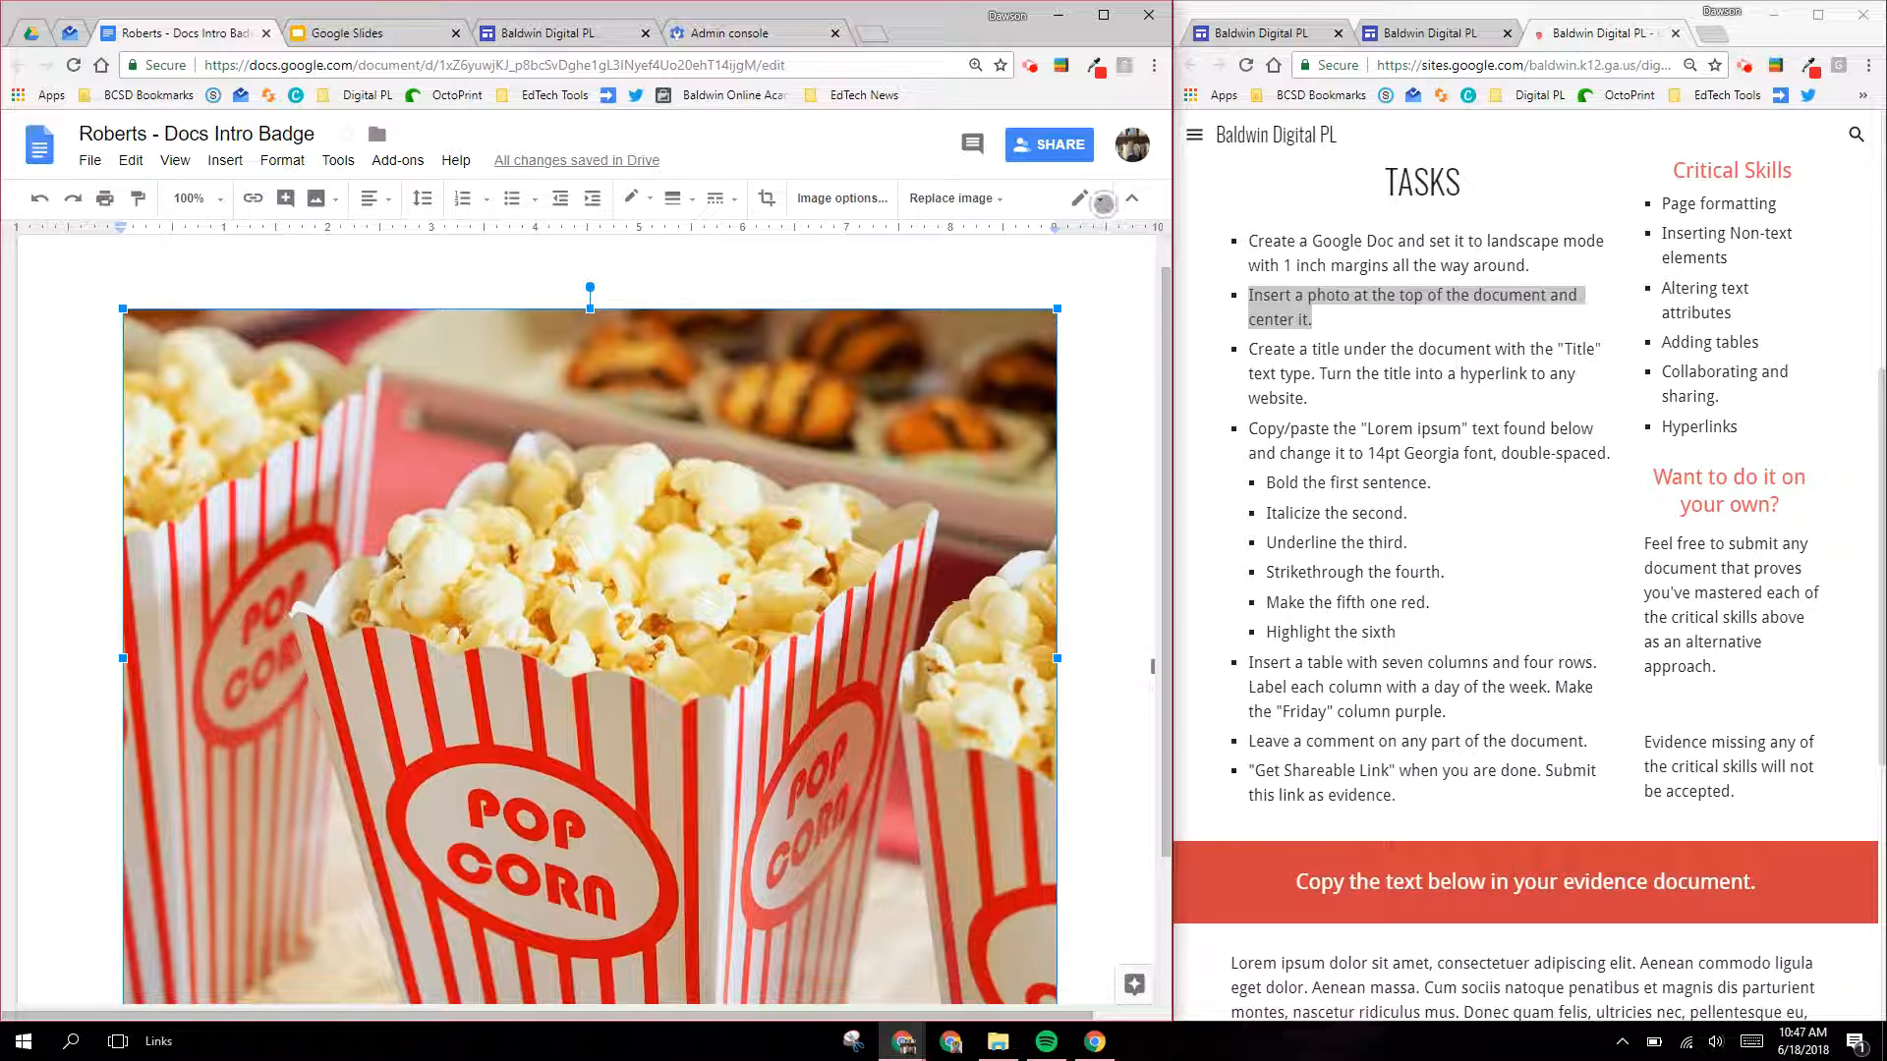
scroll(472, 727, "down", 2)
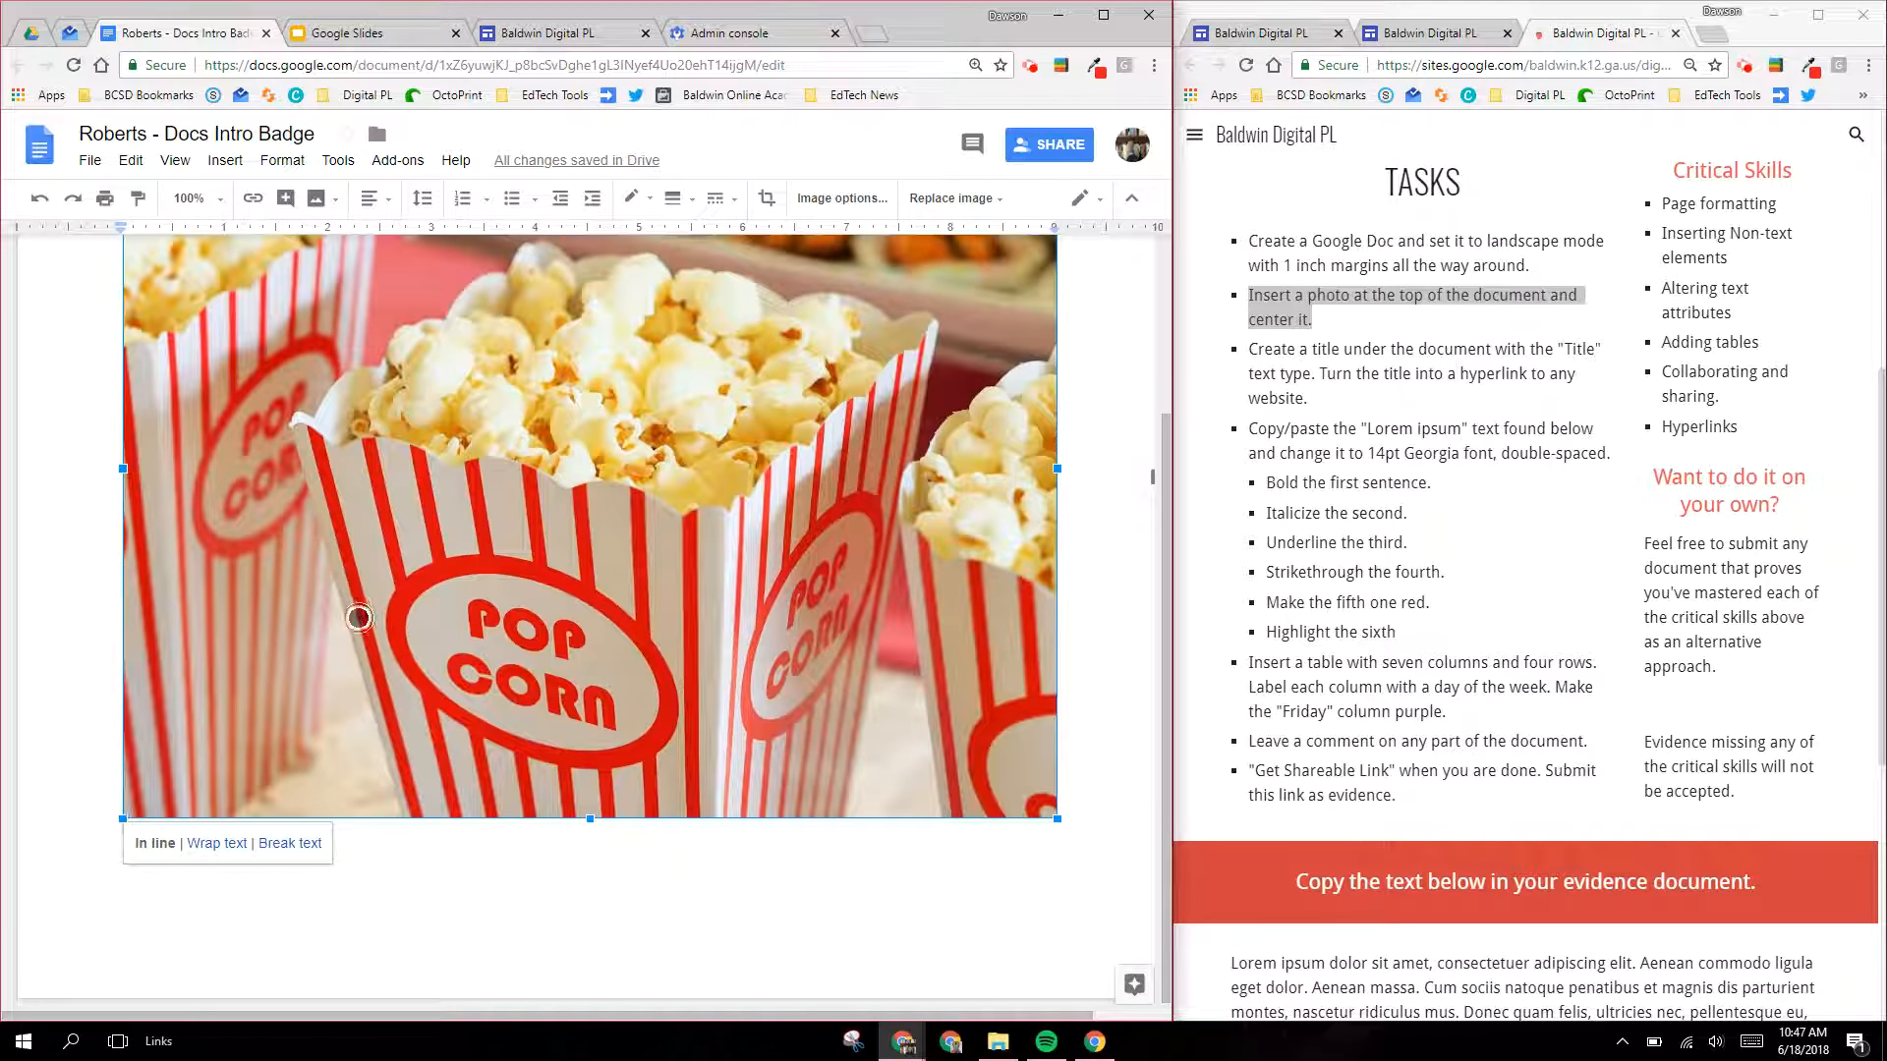
scroll(607, 796, "up", 2)
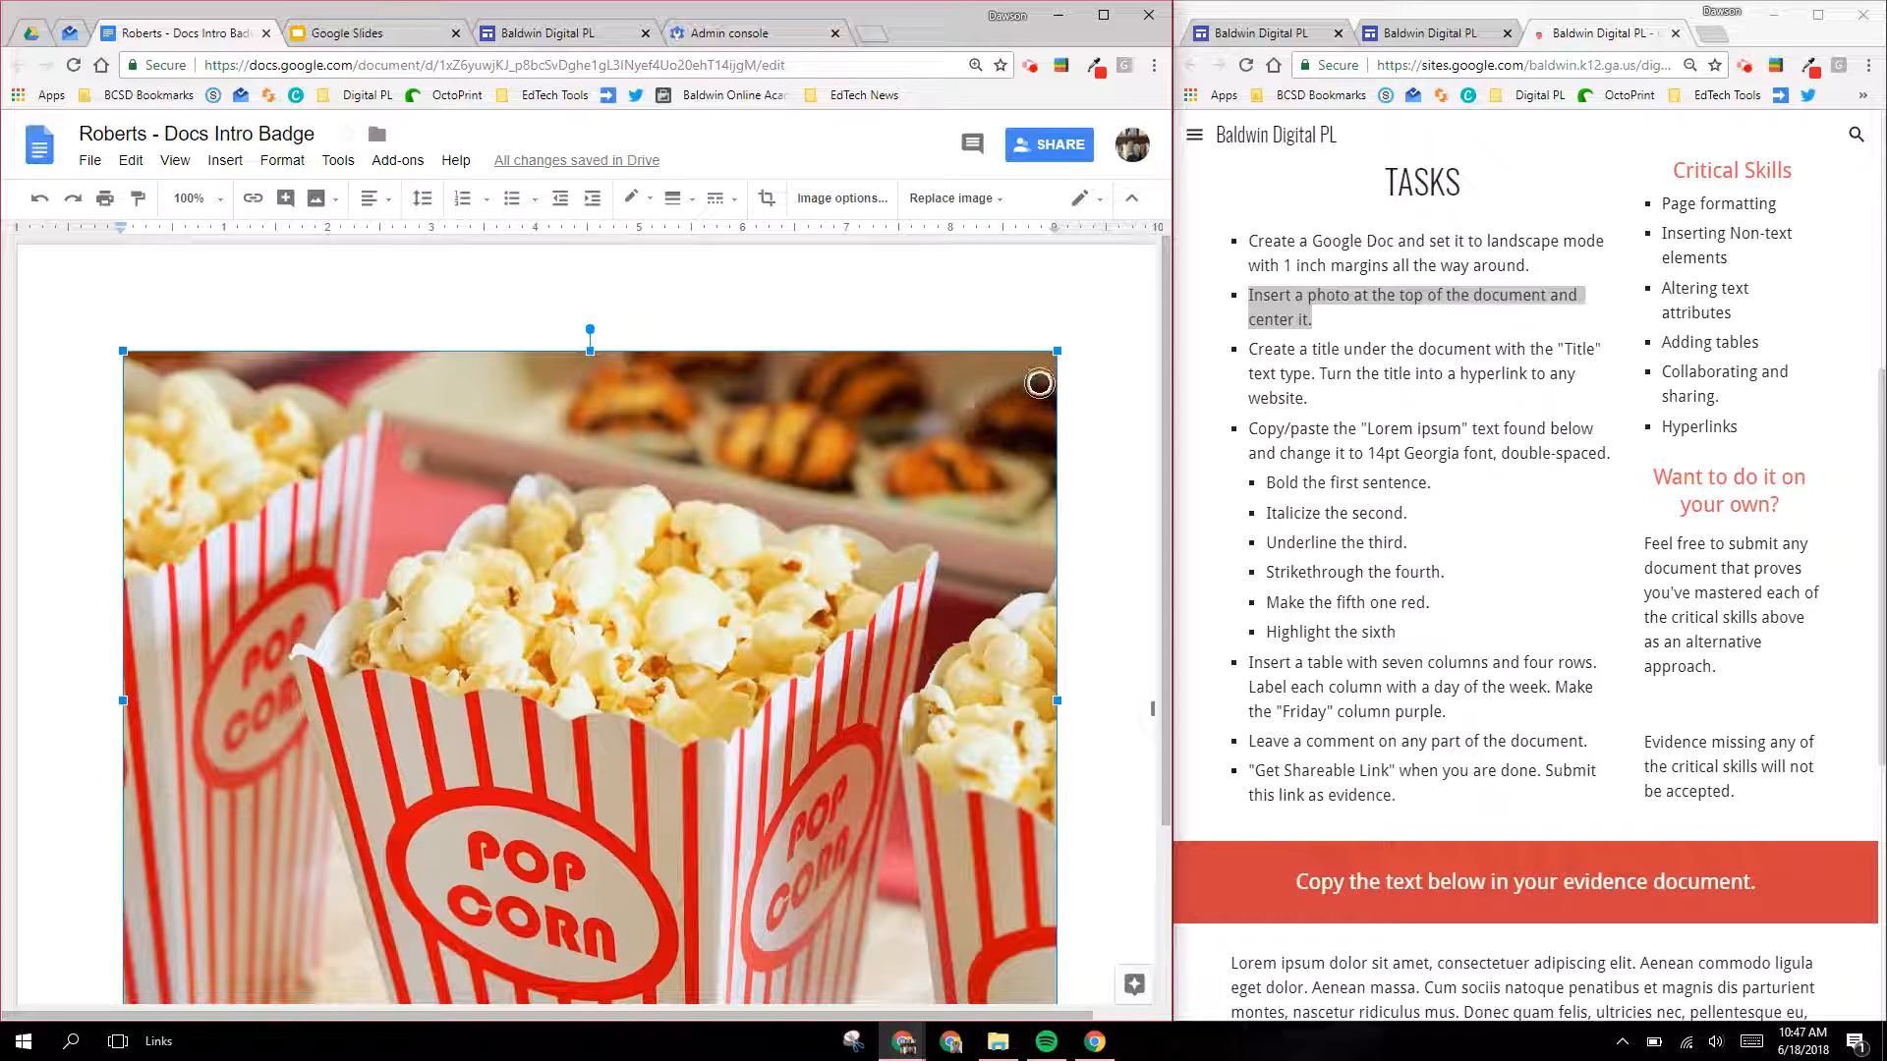
left_click_drag(1057, 348, 615, 639)
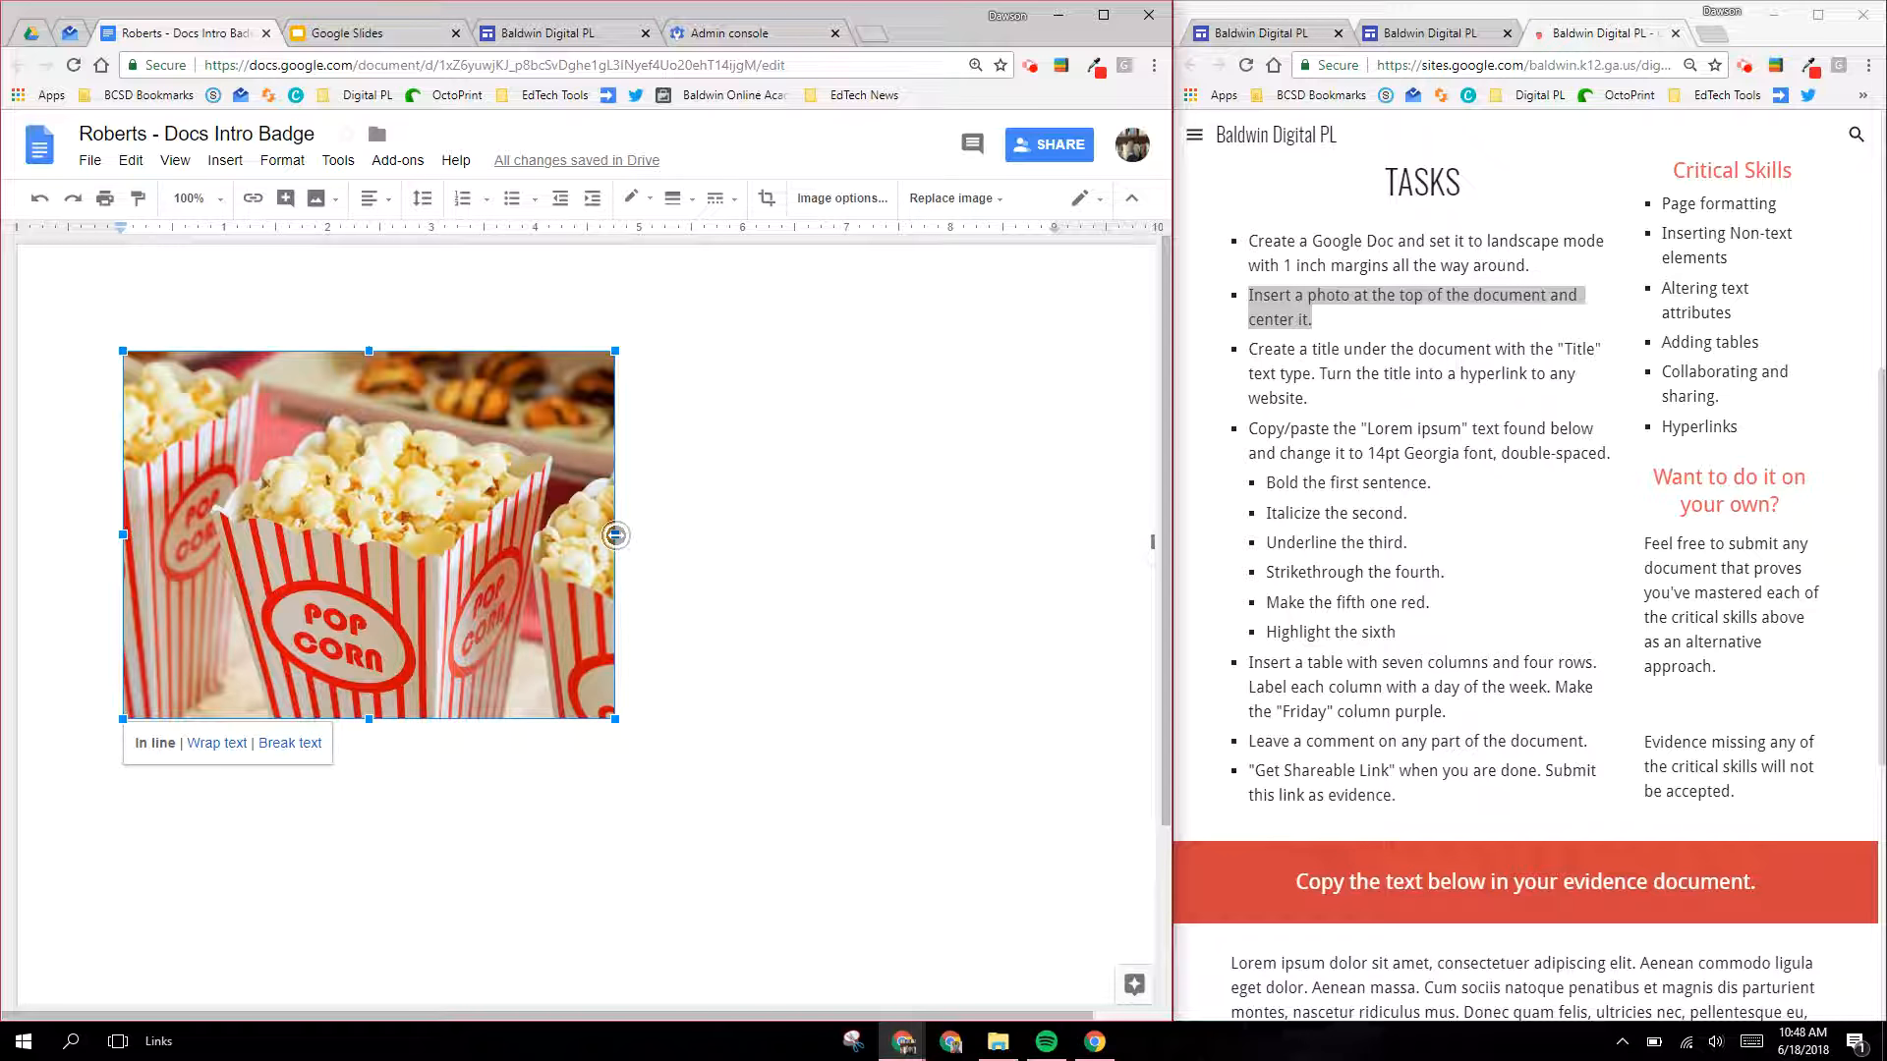
Step: Try stretching the photo horizontally across the page without changing its height, and undo the stretch
left_click_drag(615, 535, 1093, 546)
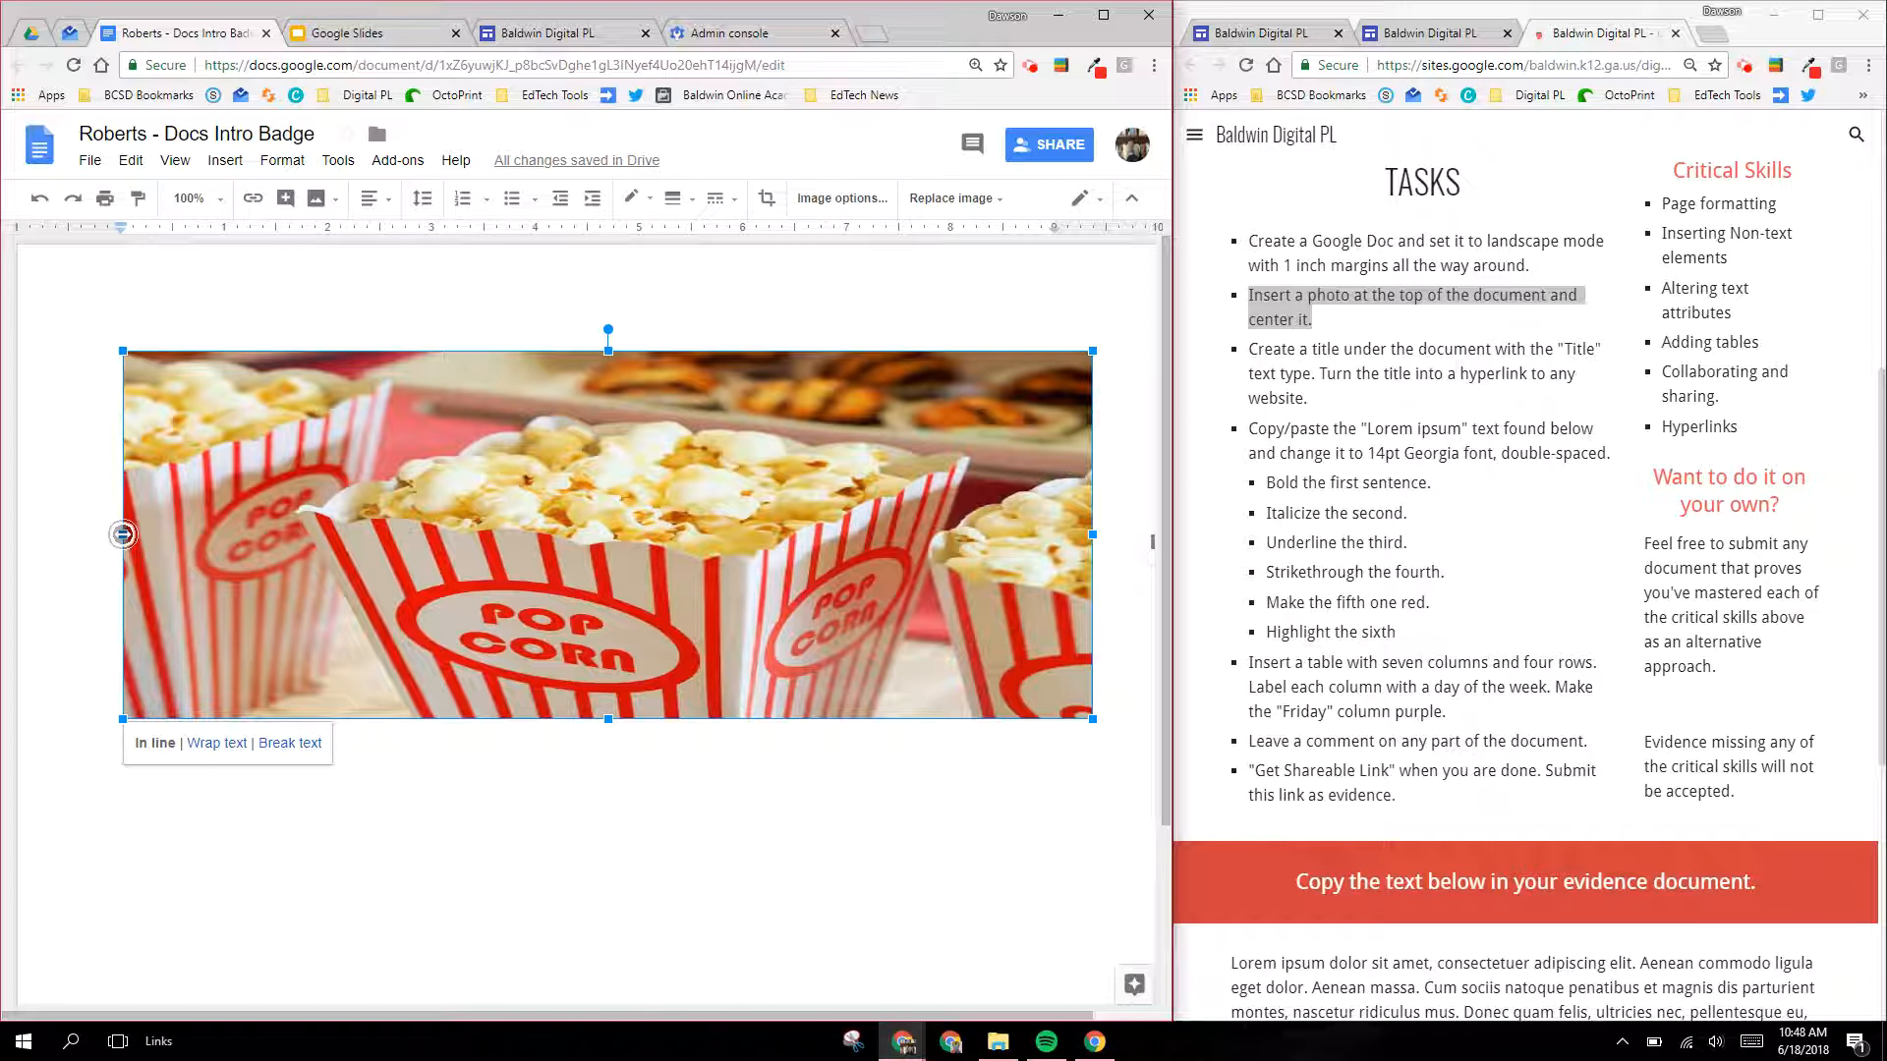
key("ctrl+z")
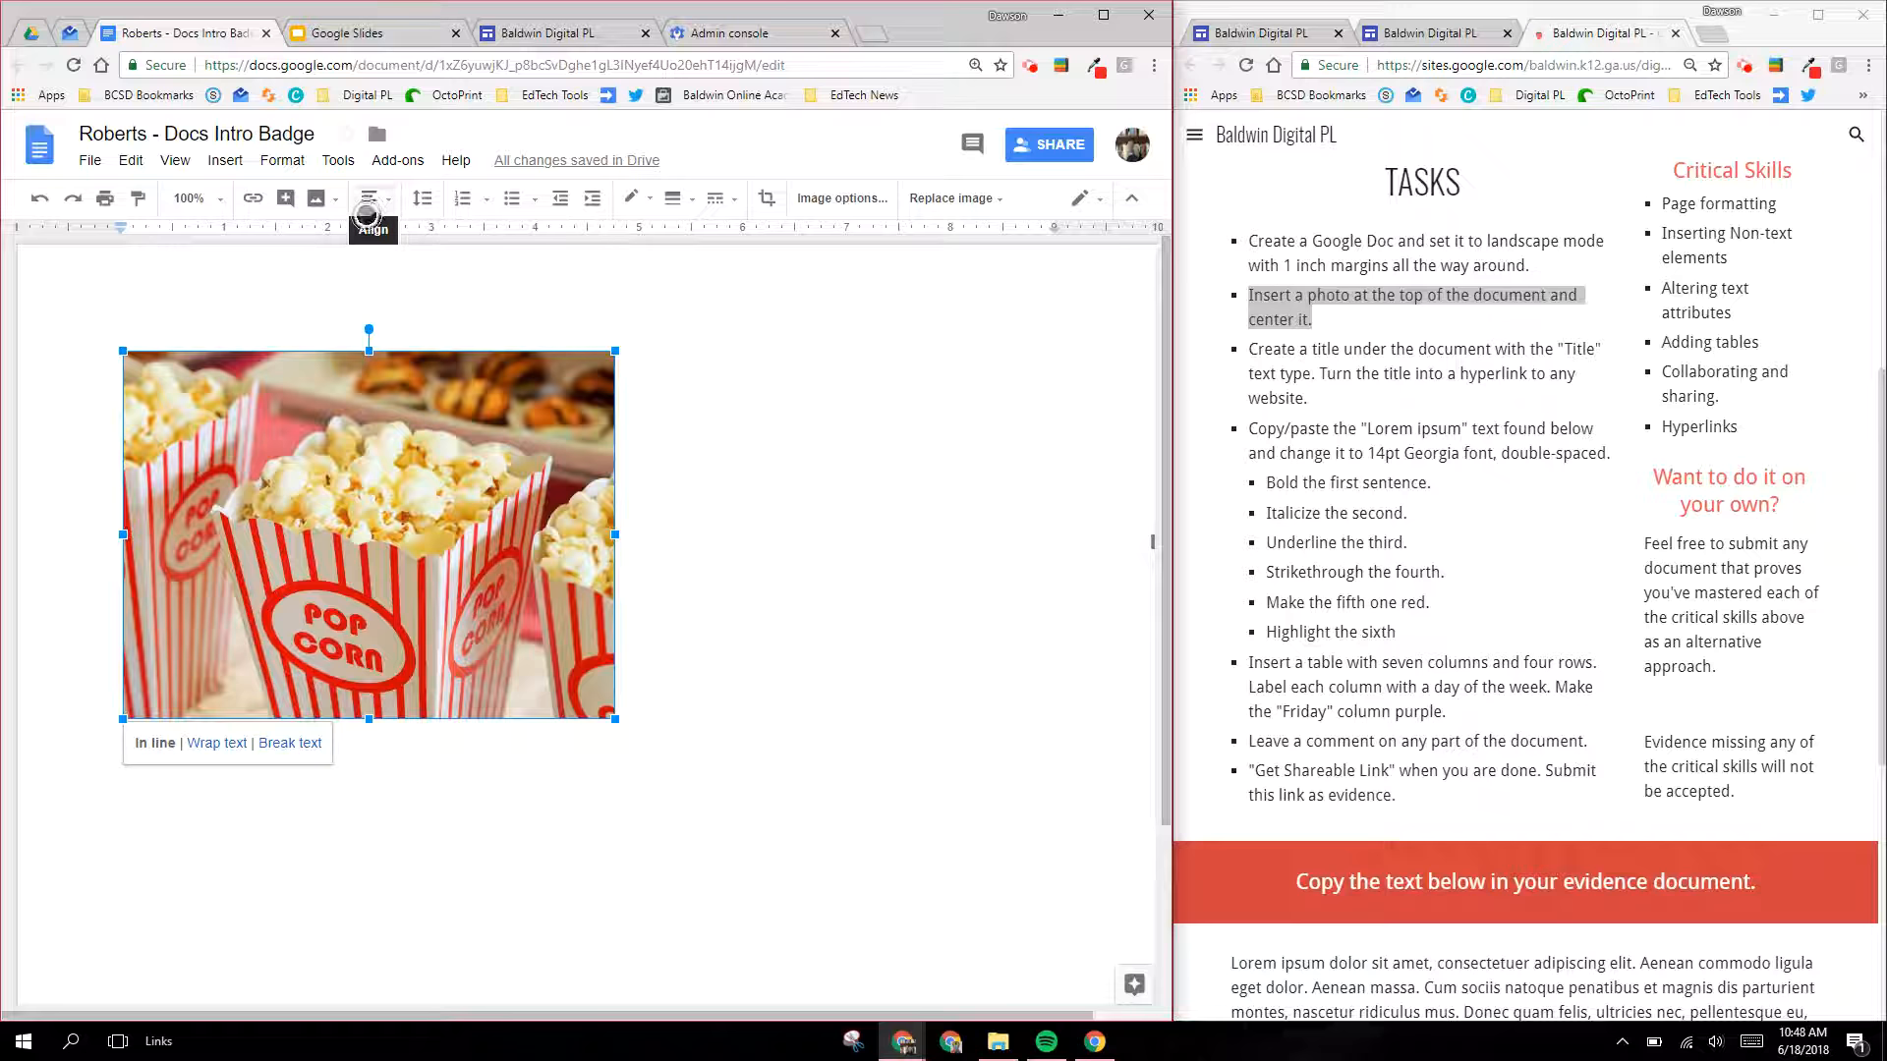
Step: Centre the popcorn photo horizontally on the page
left_click(379, 206)
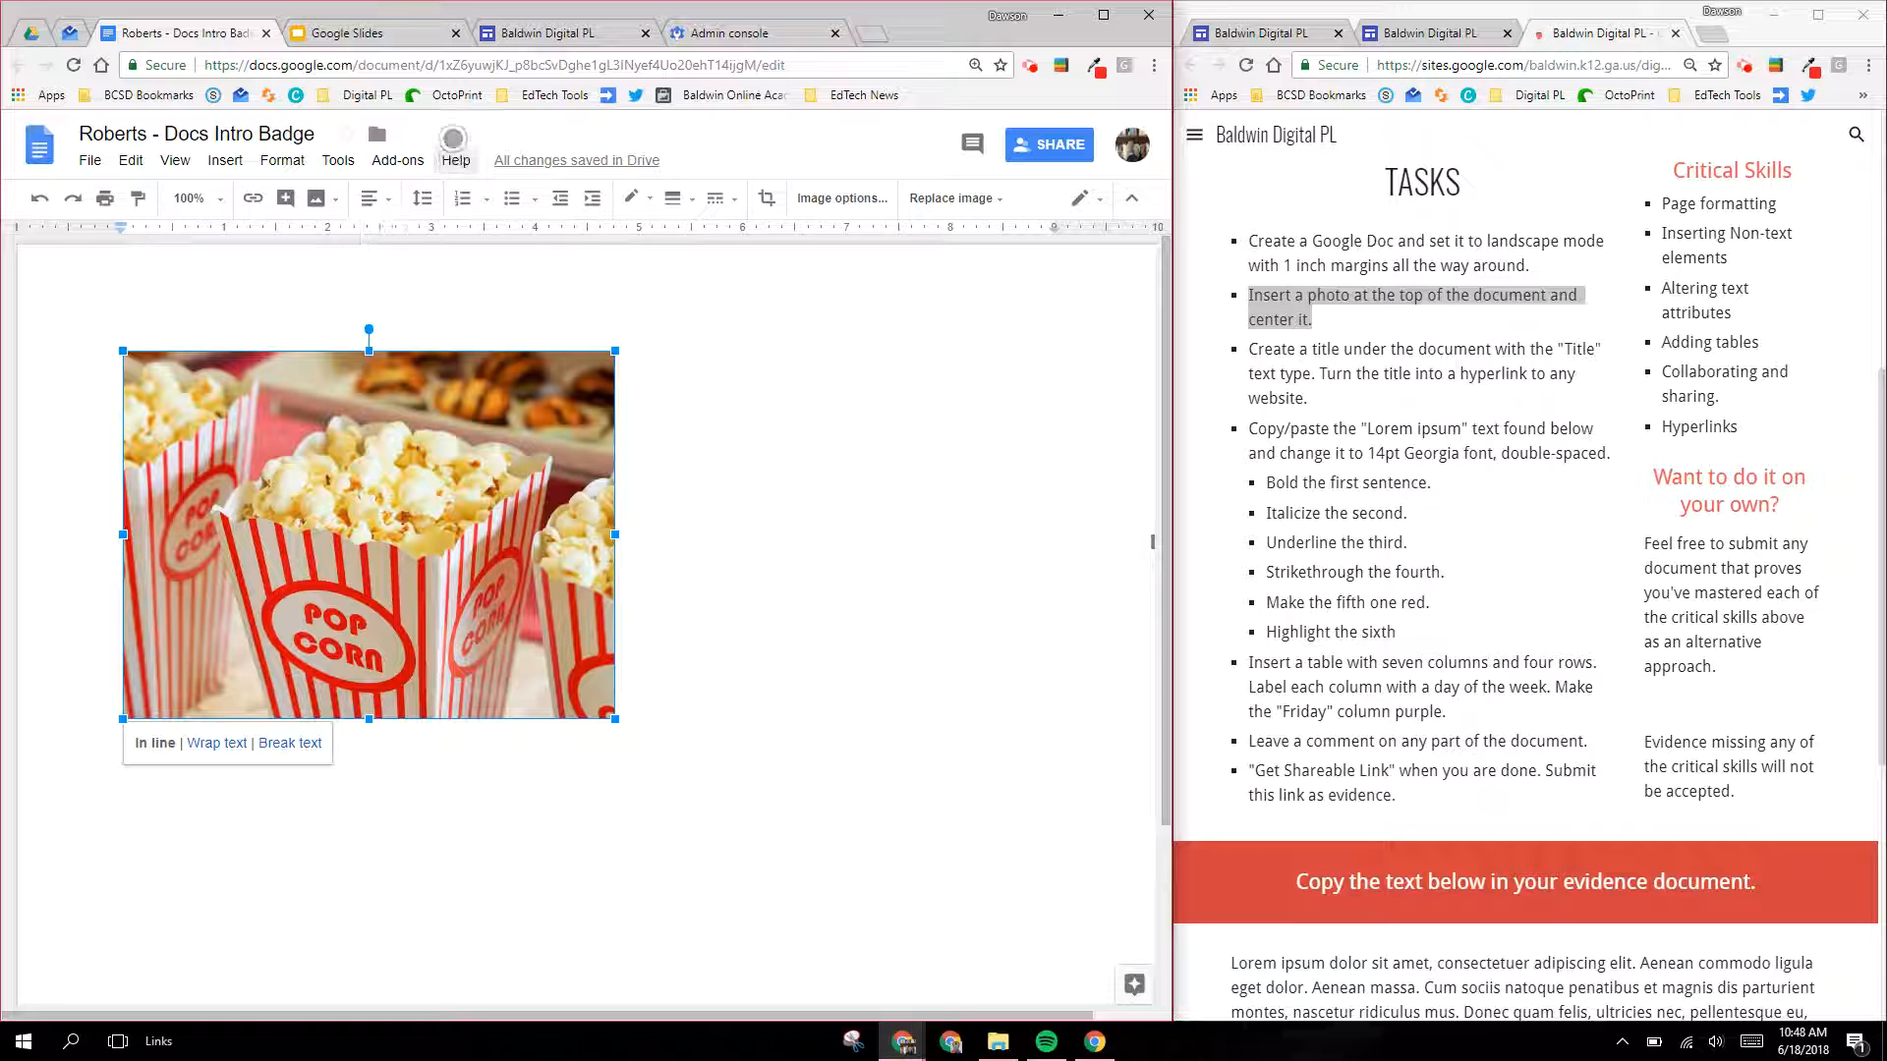
left_click(390, 200)
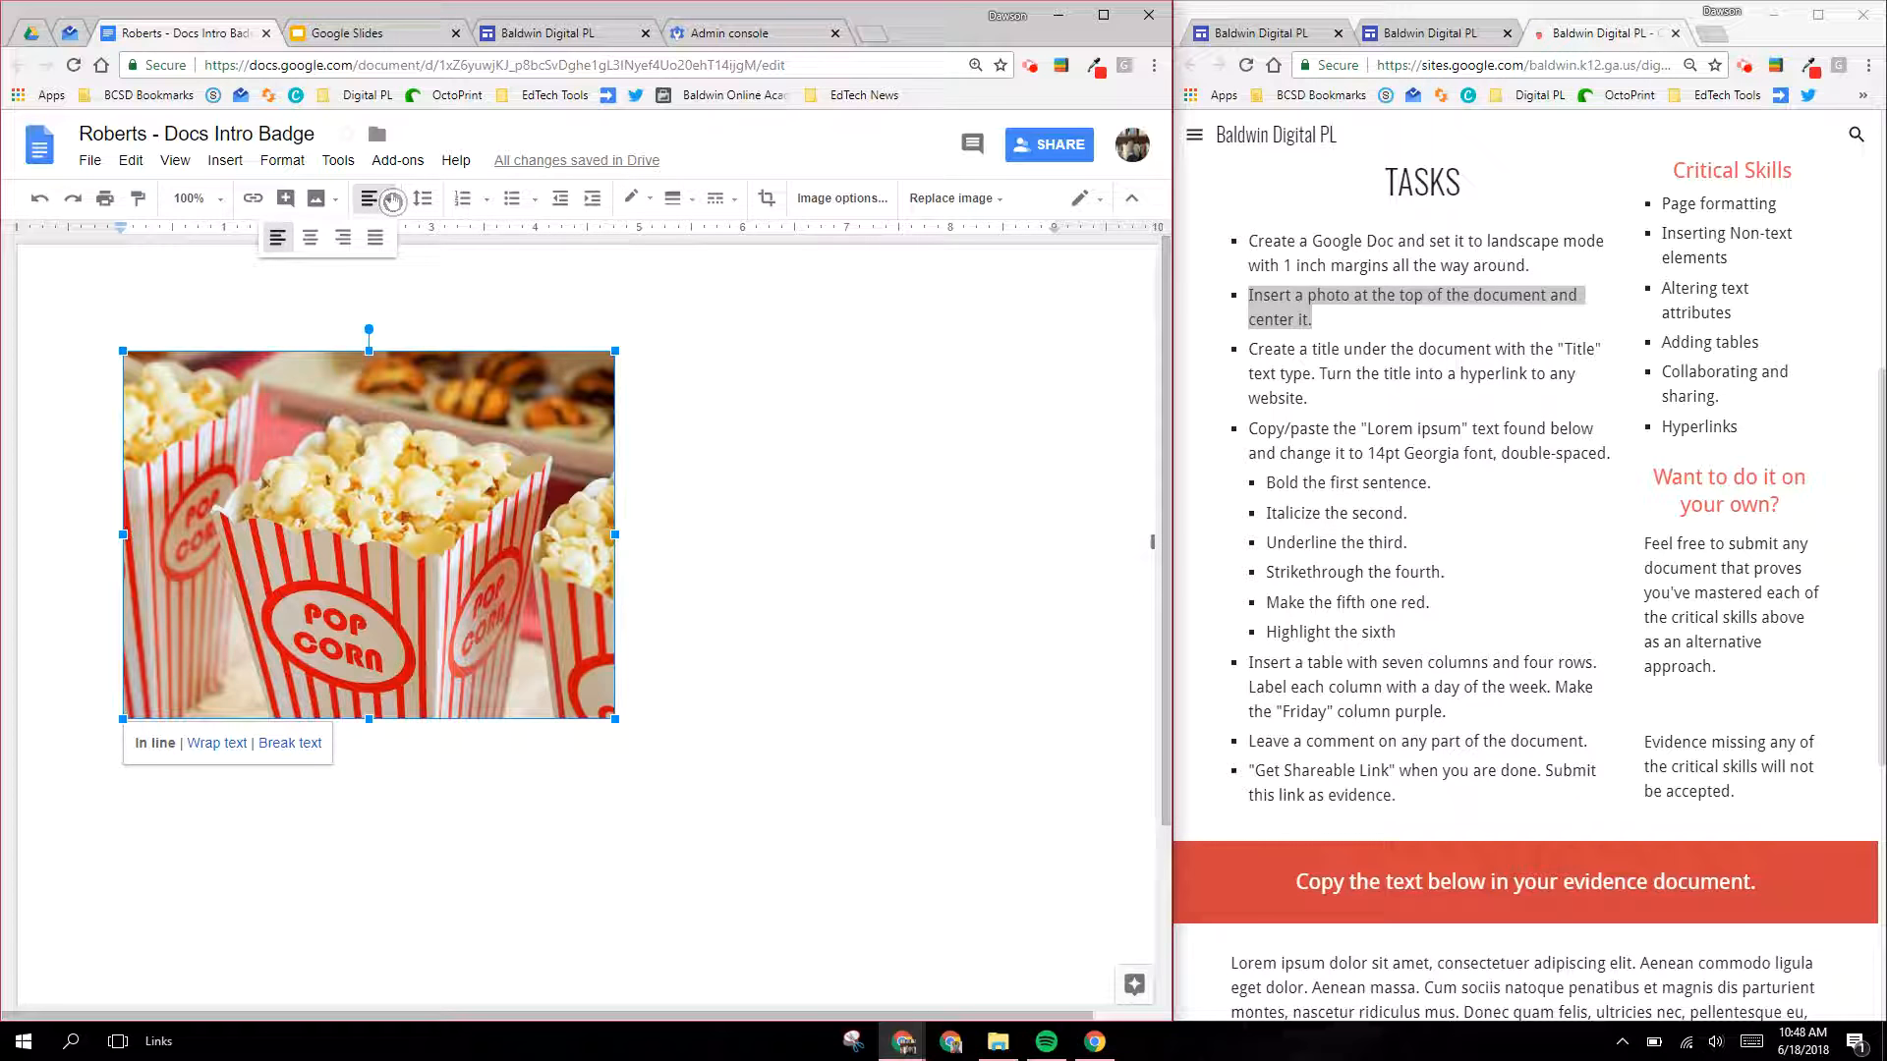
left_click(312, 239)
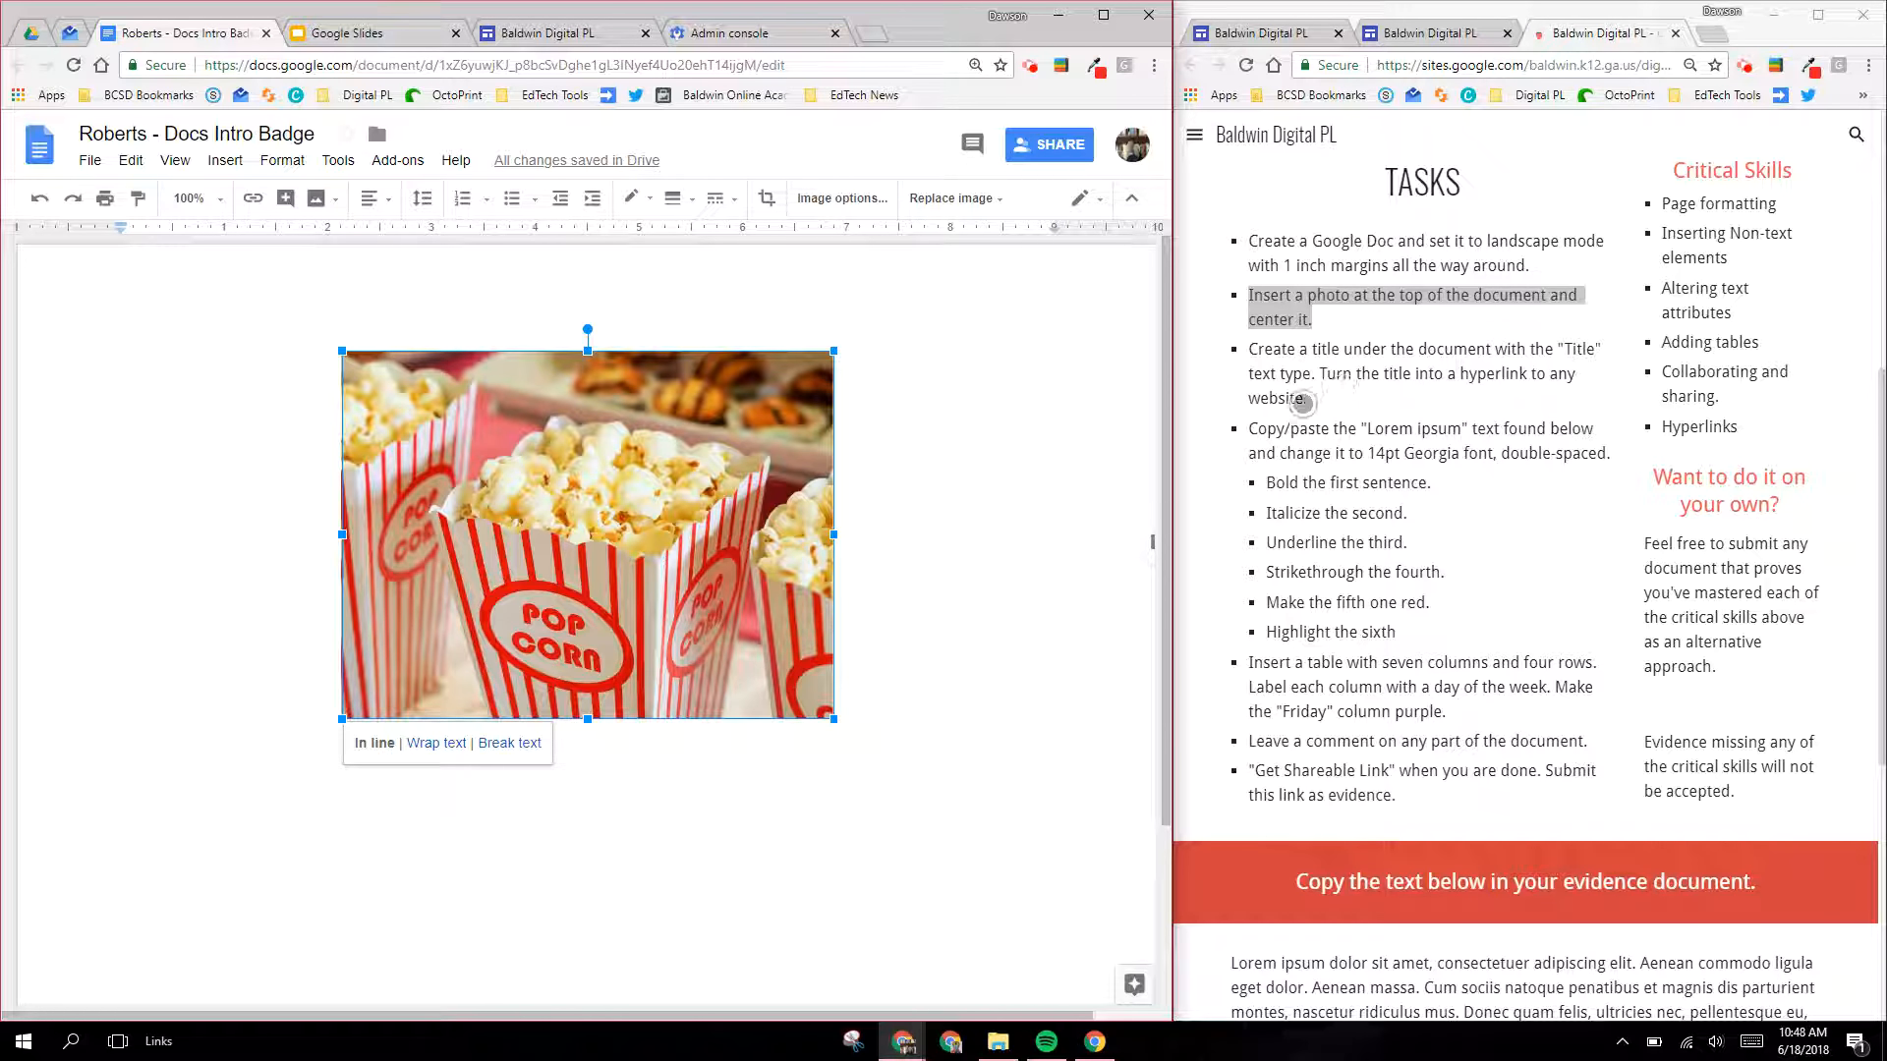
Step: Following the title task, add the text "Popcorn Document" on a new line beneath the photo
mouse_move(1307, 401)
left_mouse_down()
mouse_move(1205, 359)
mouse_move(1321, 374)
mouse_move(1331, 400)
left_mouse_up()
left_click(1249, 348)
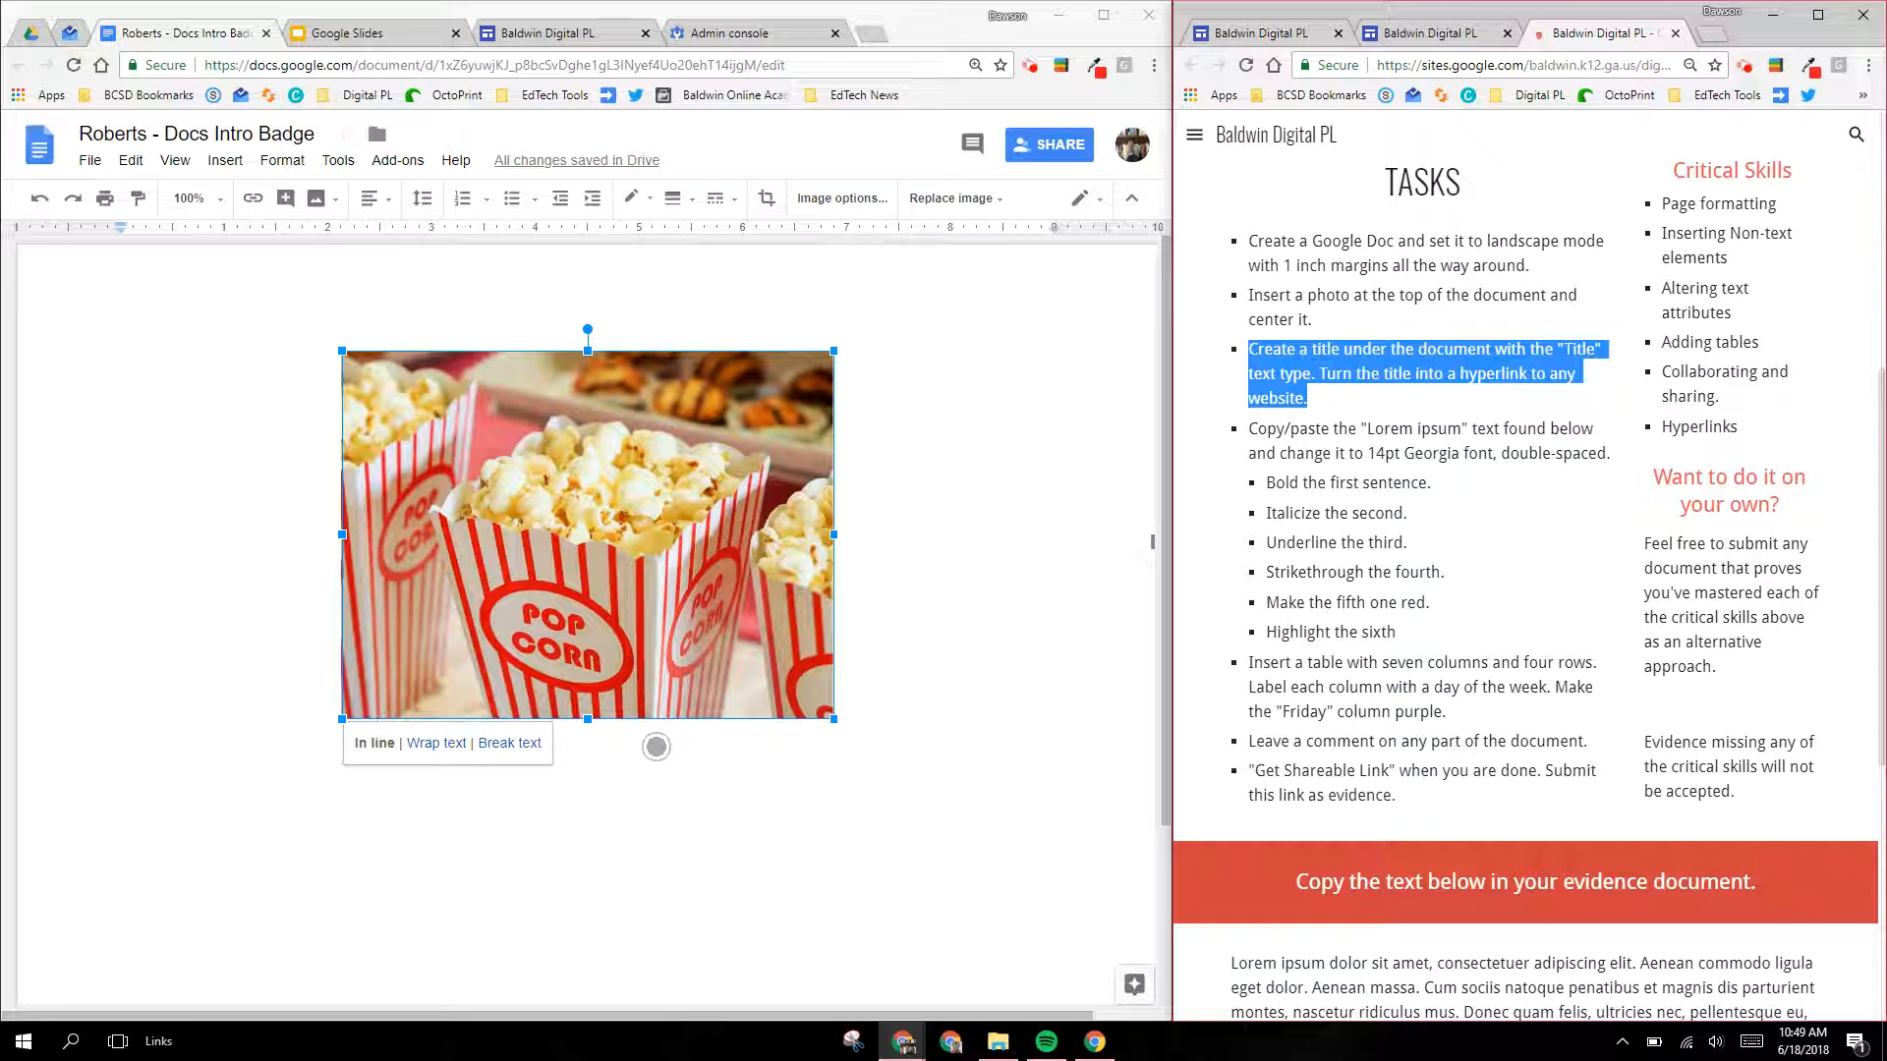
left_click(588, 910)
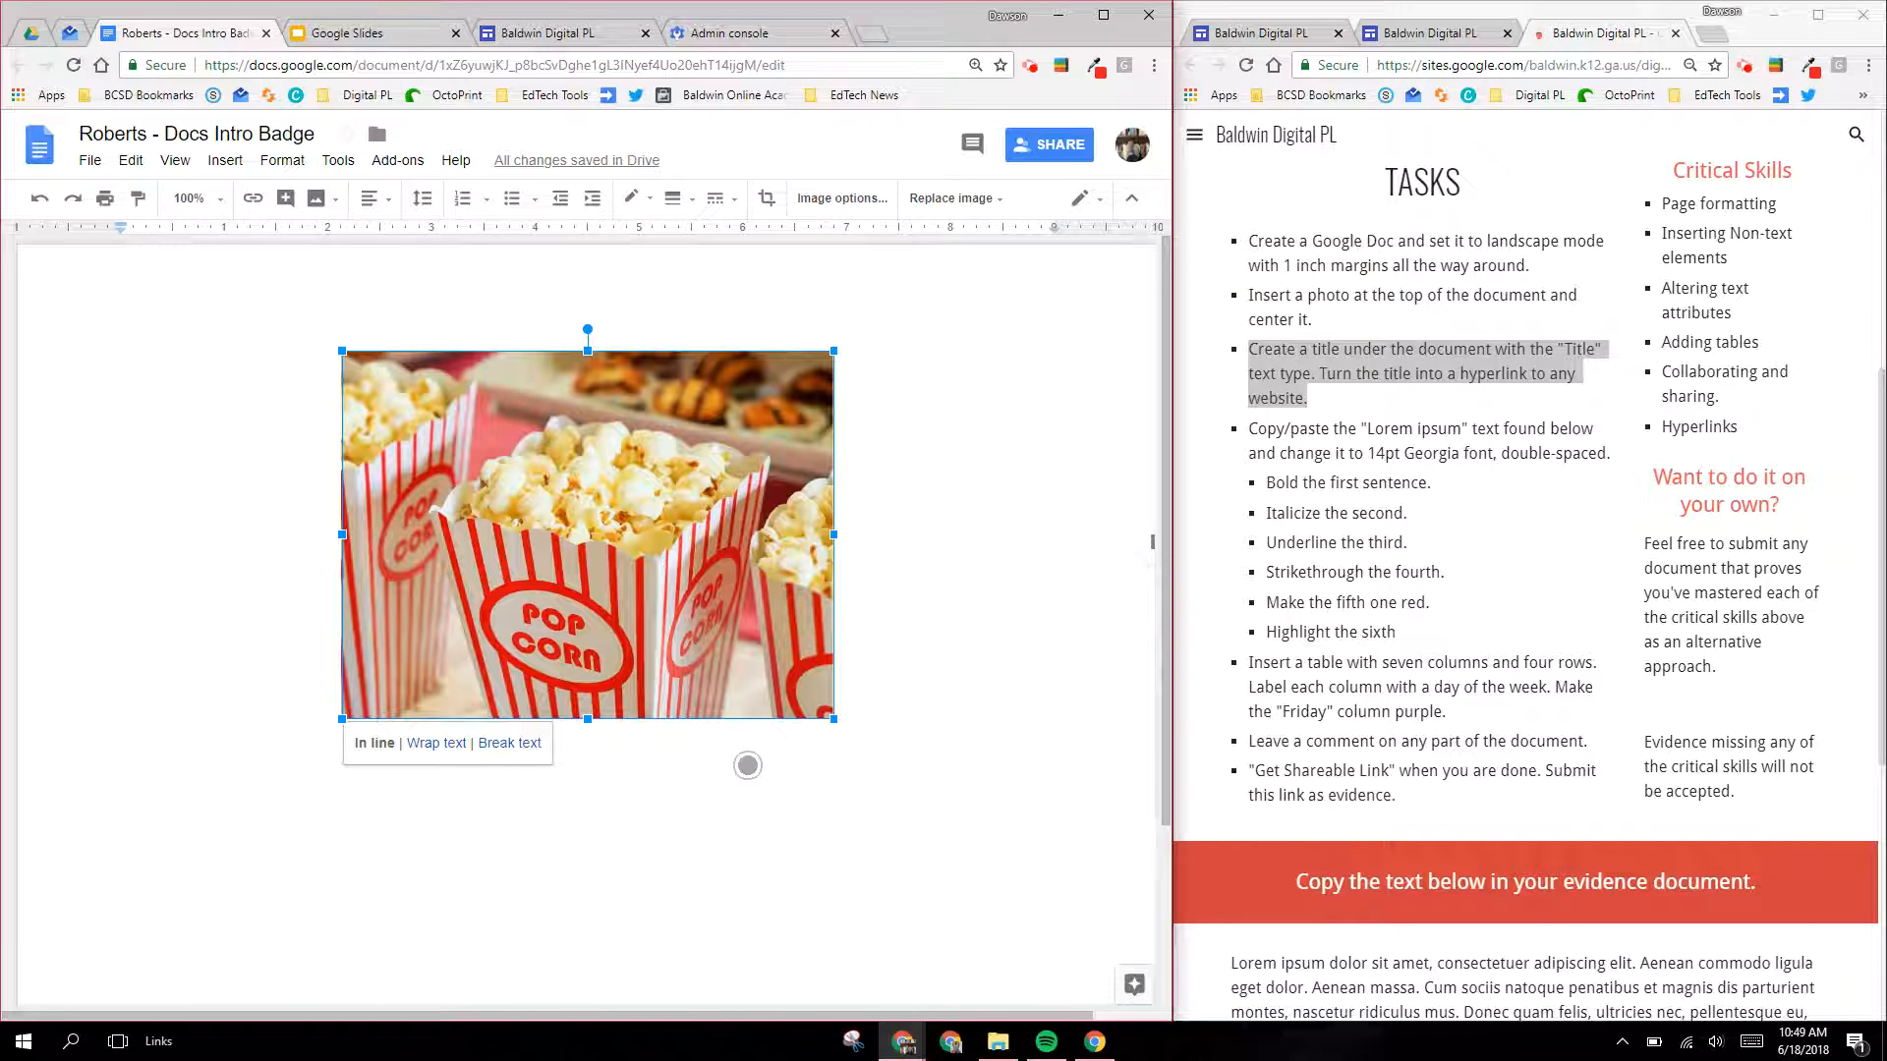
left_click(910, 729)
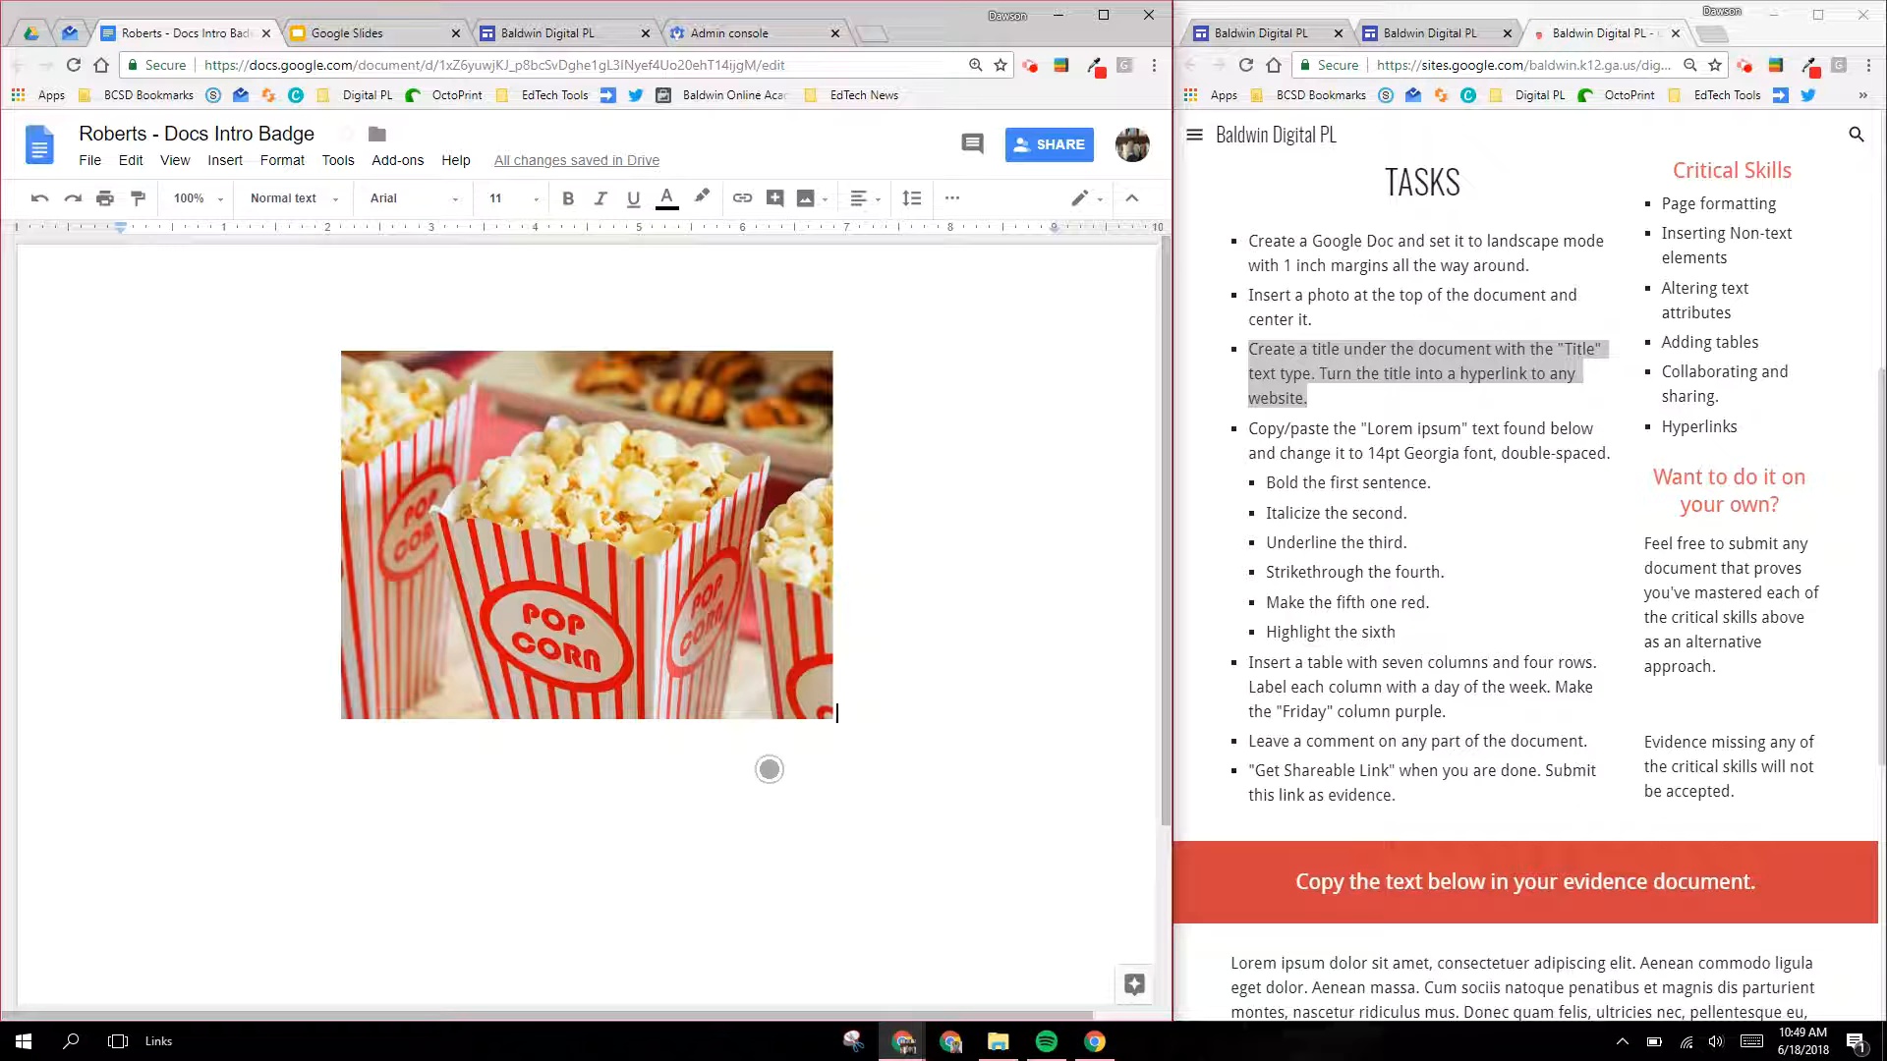
key("Return")
type("Popc")
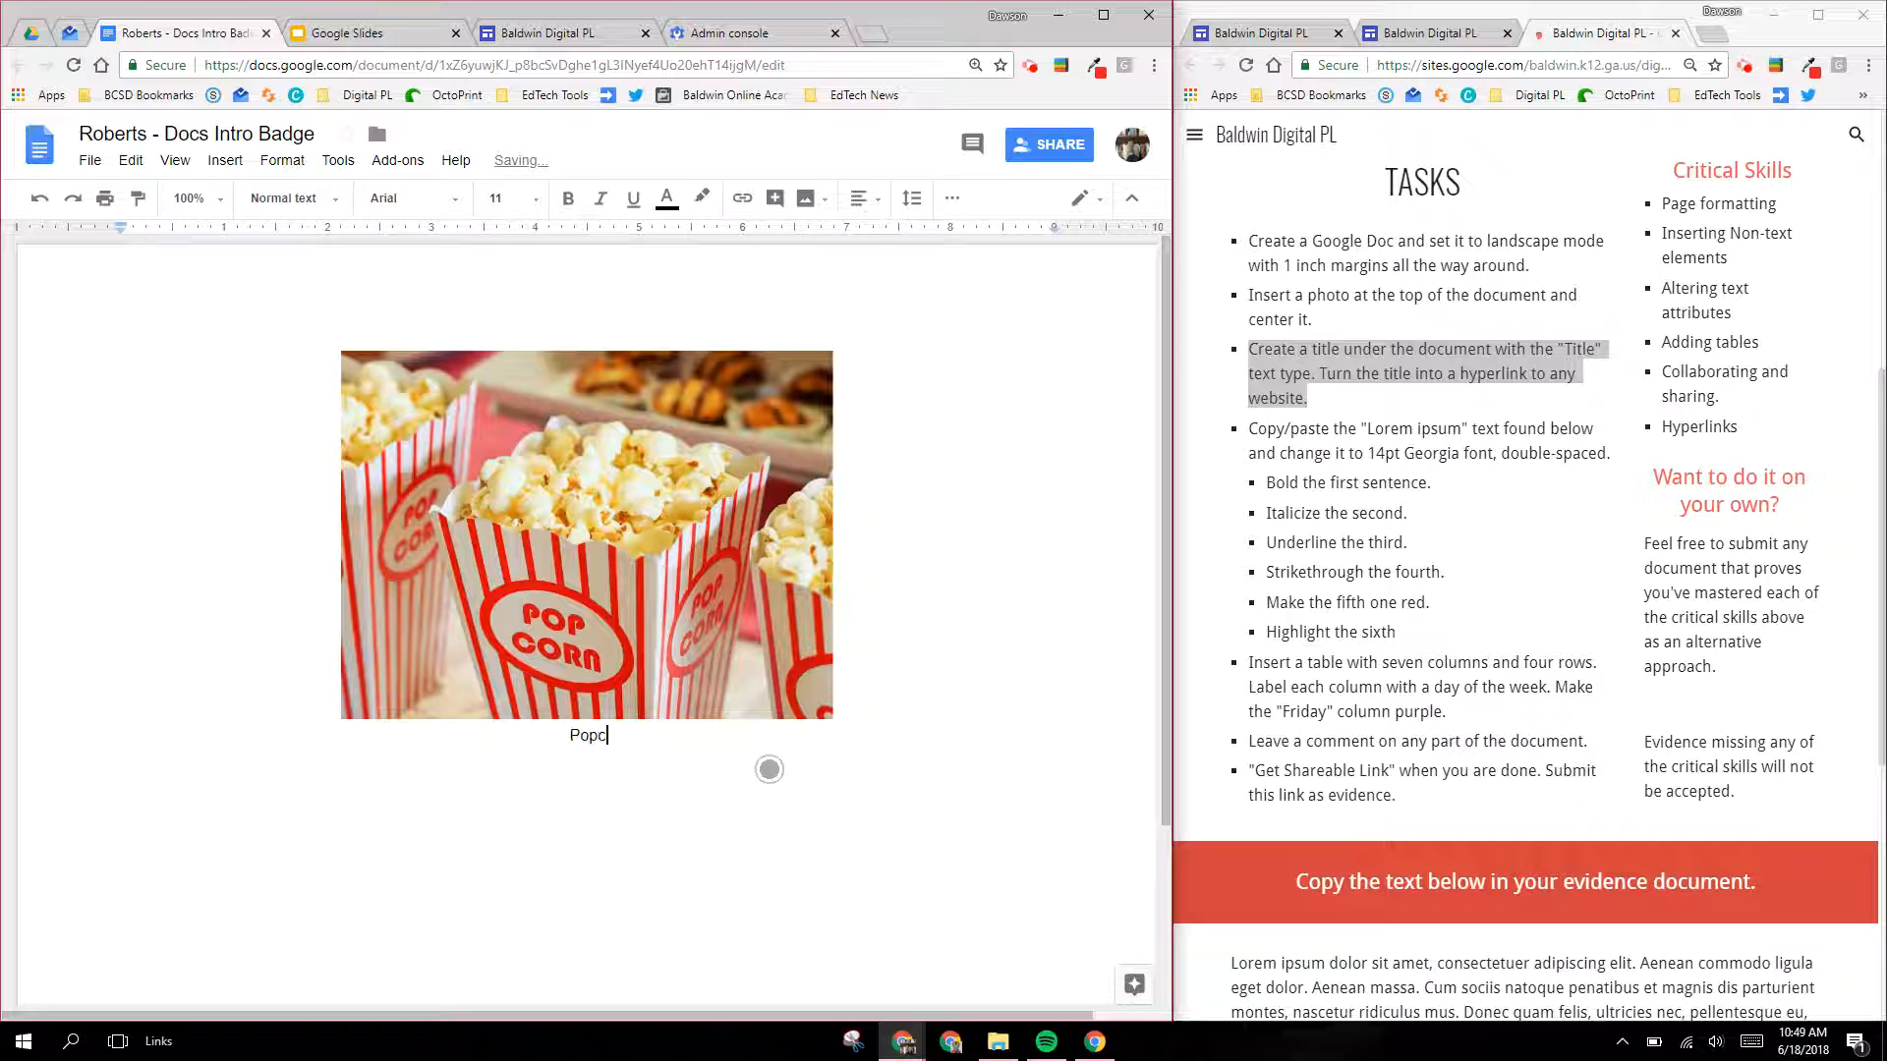
type("orn Document")
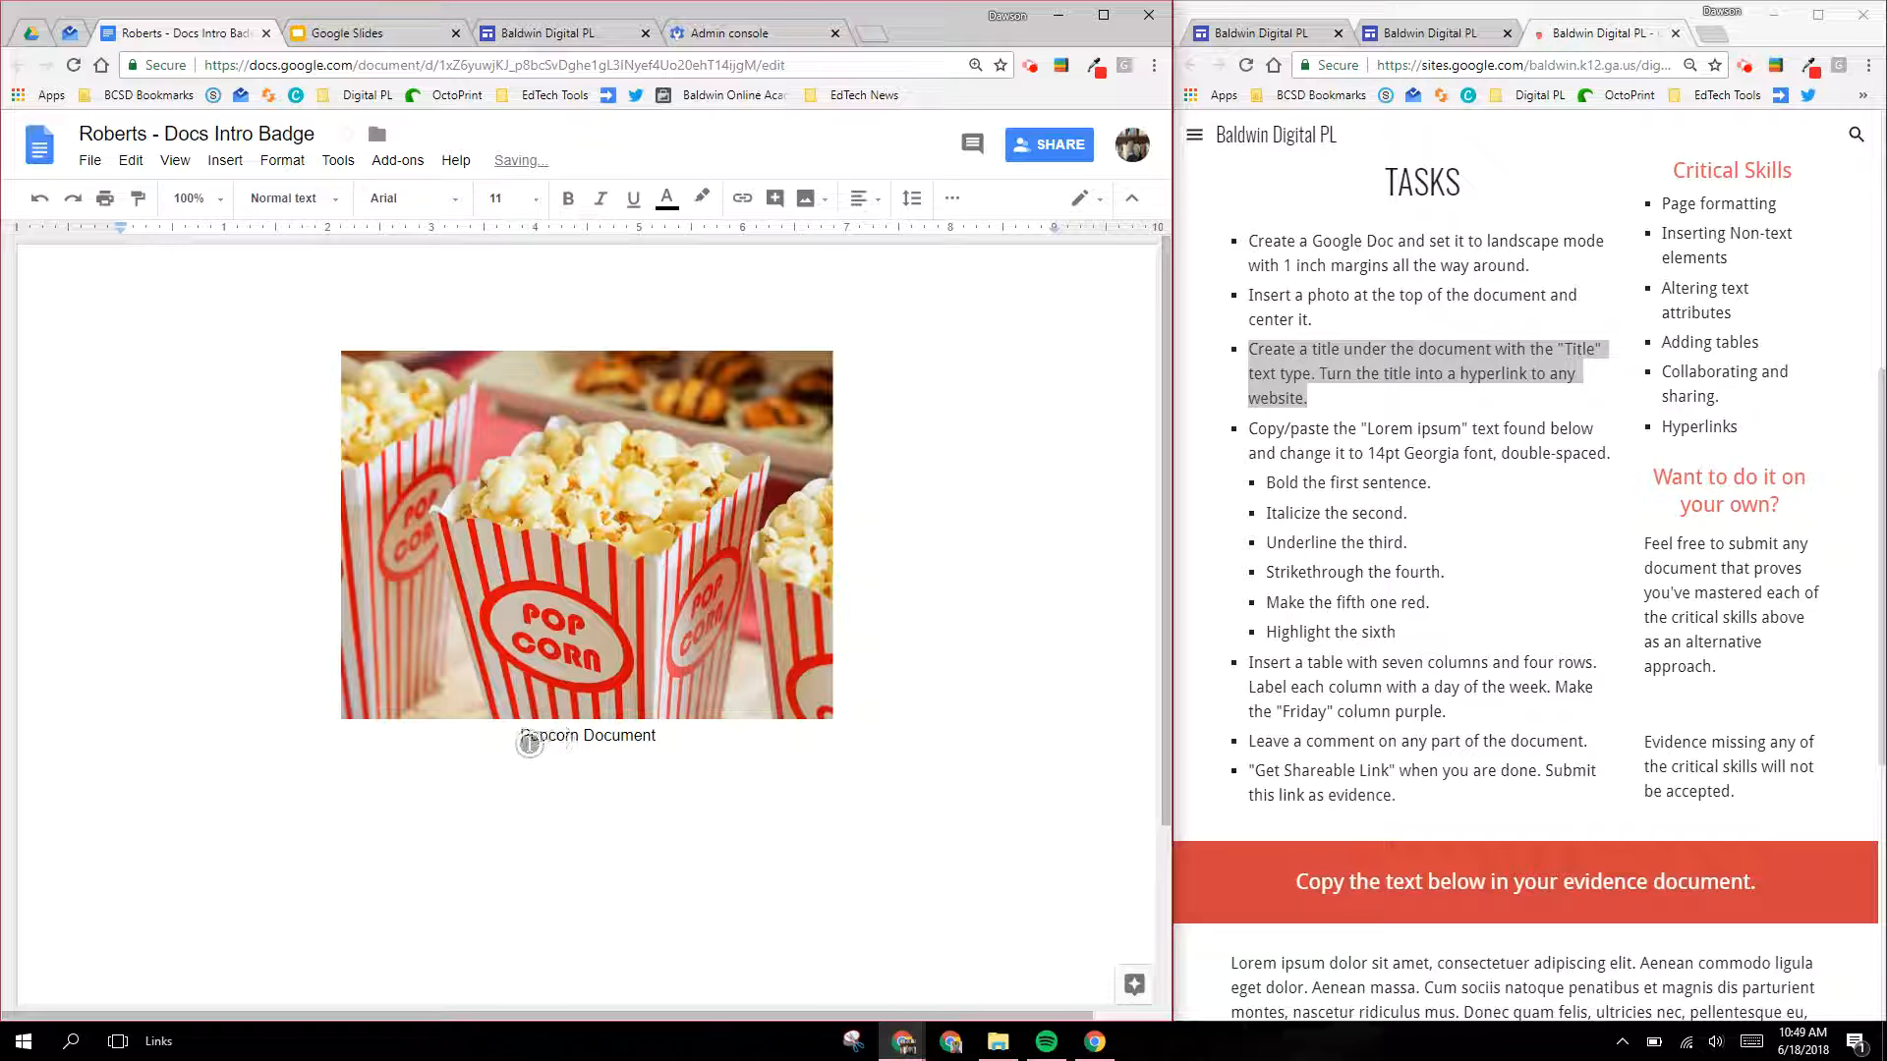
left_click_drag(513, 737, 674, 757)
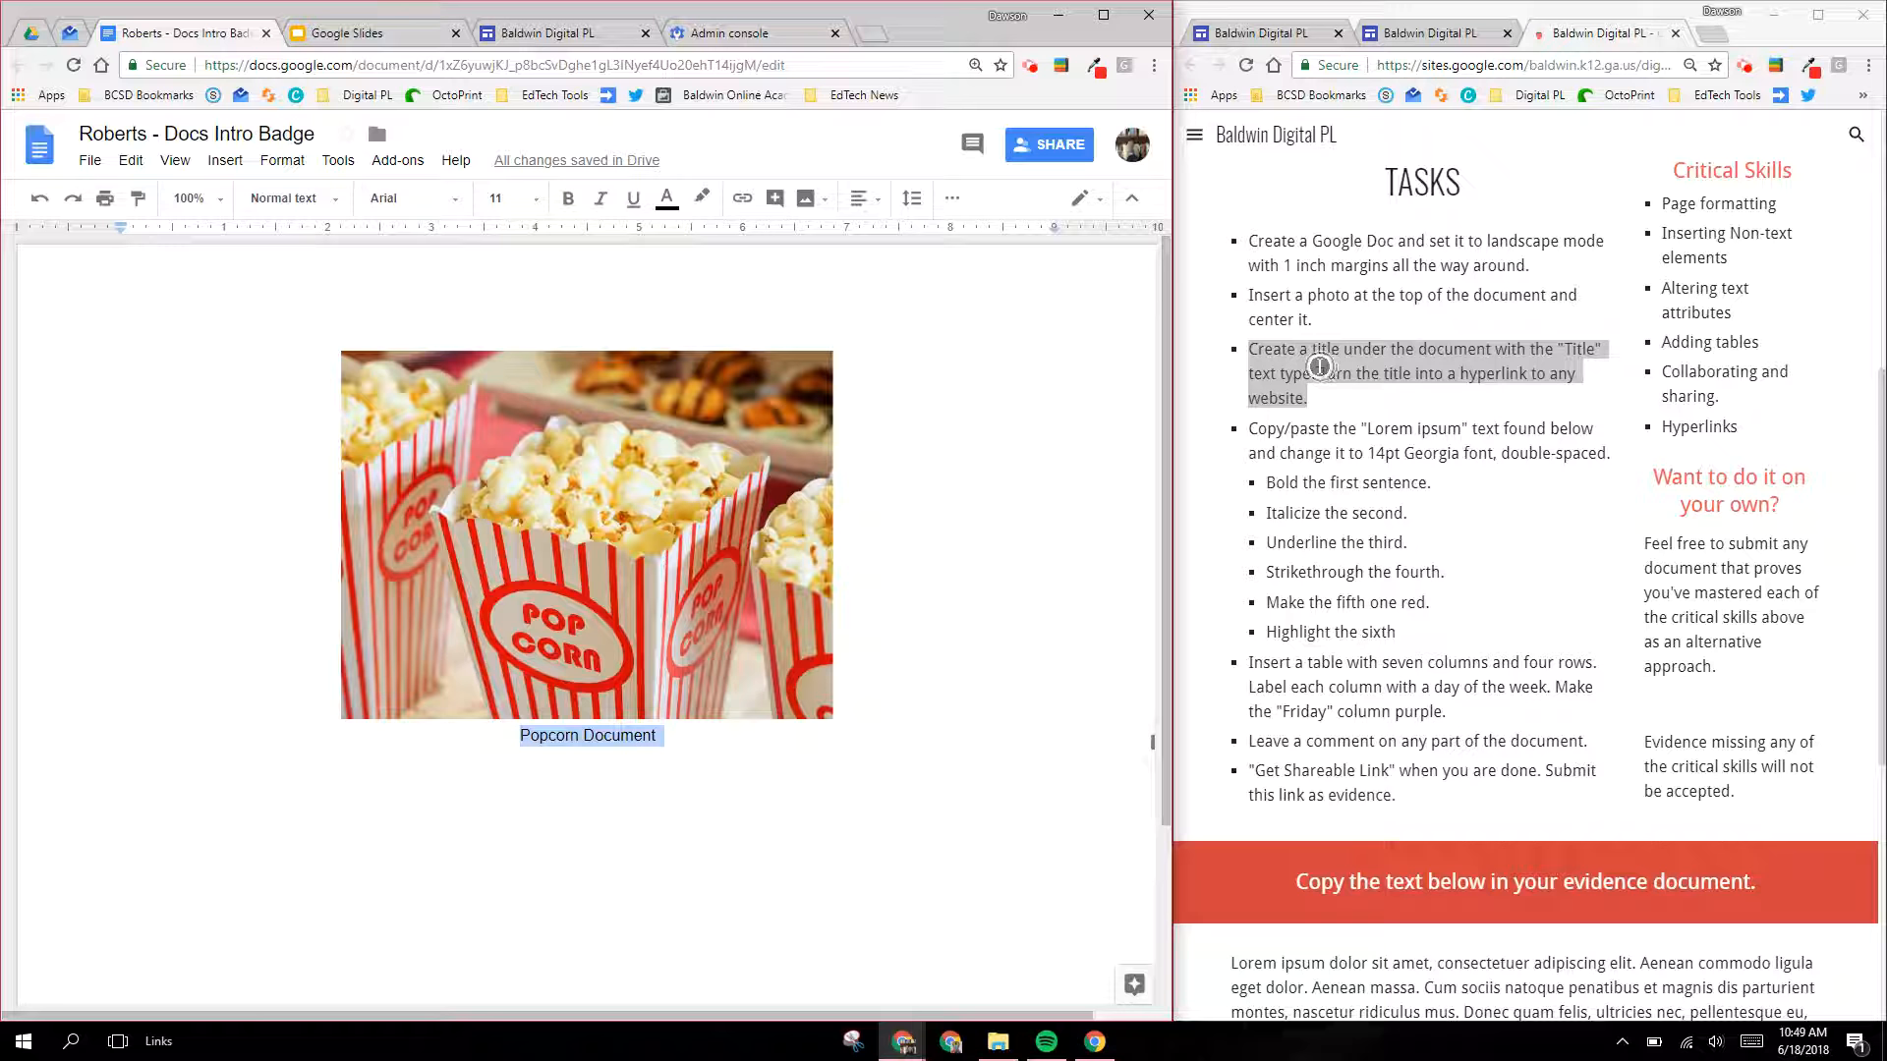
left_click(1398, 400)
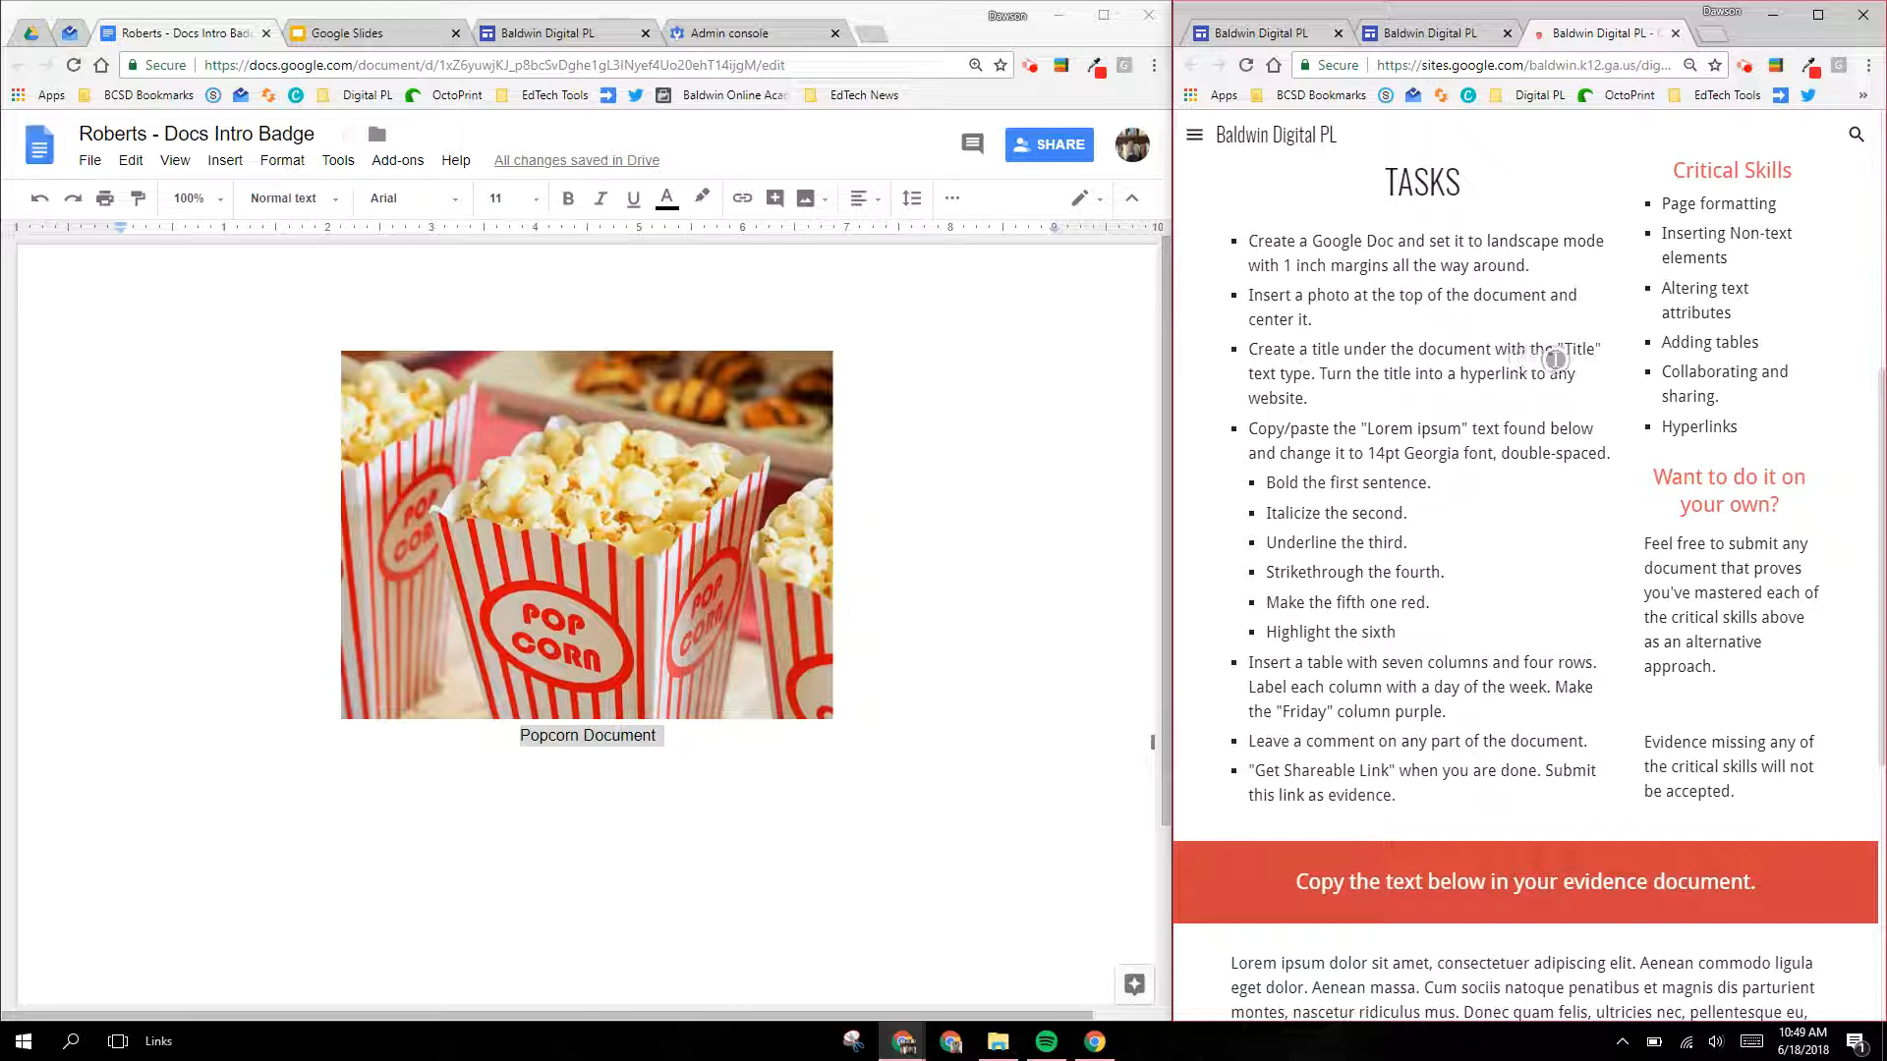
left_click_drag(1564, 350, 1315, 378)
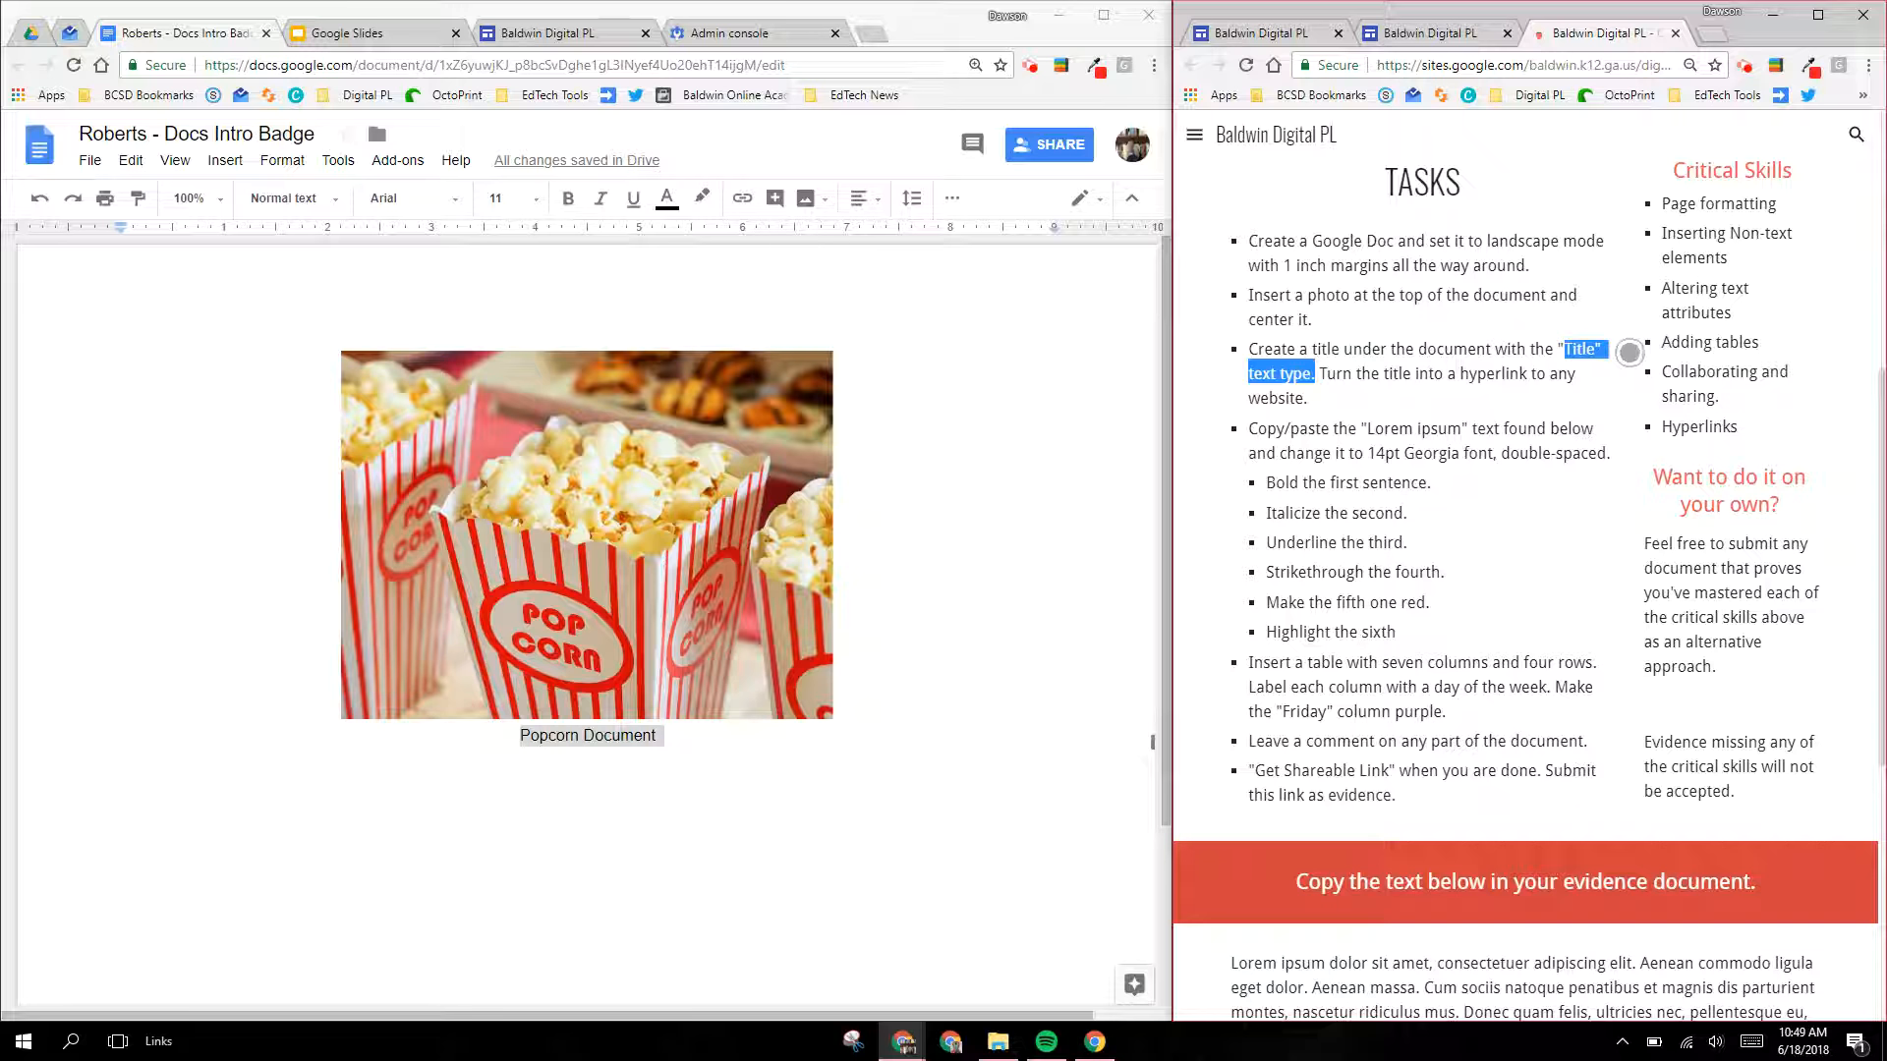
left_click_drag(1606, 348, 1609, 350)
left_click(787, 767)
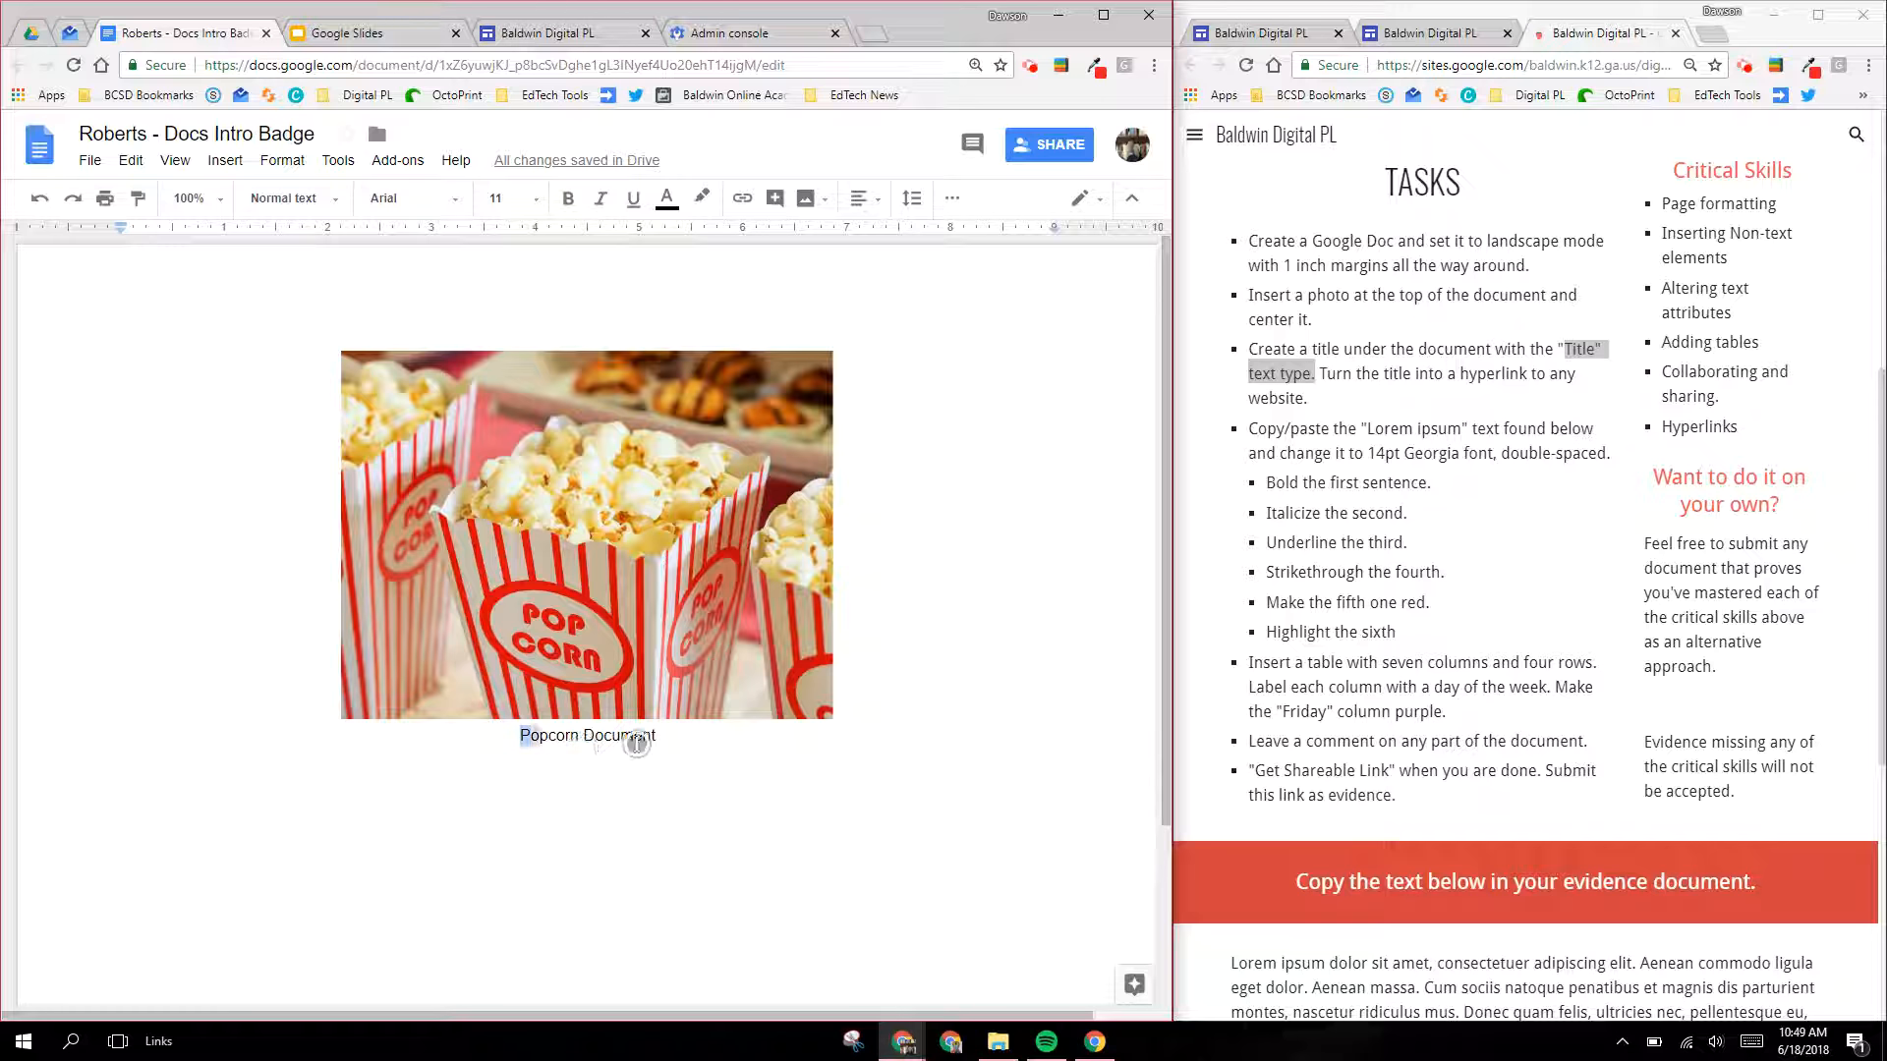
left_click_drag(518, 737, 684, 740)
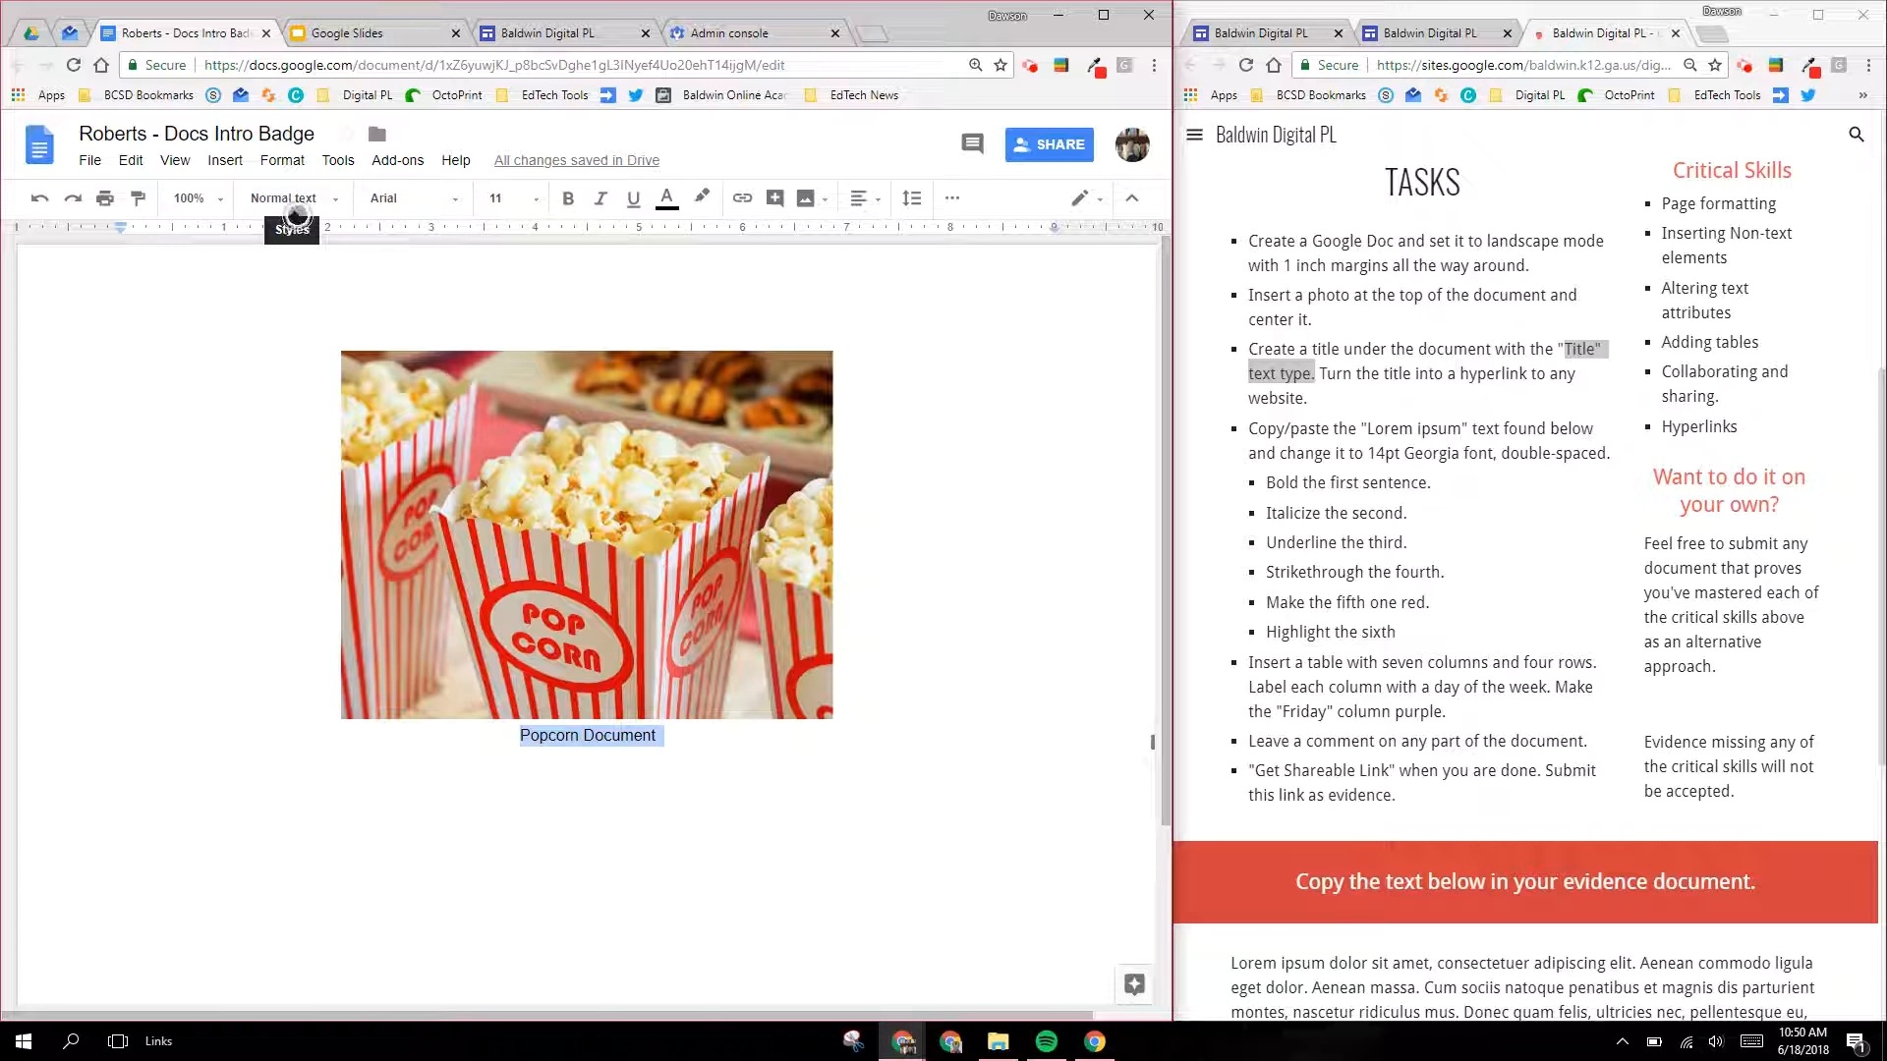
left_click(339, 201)
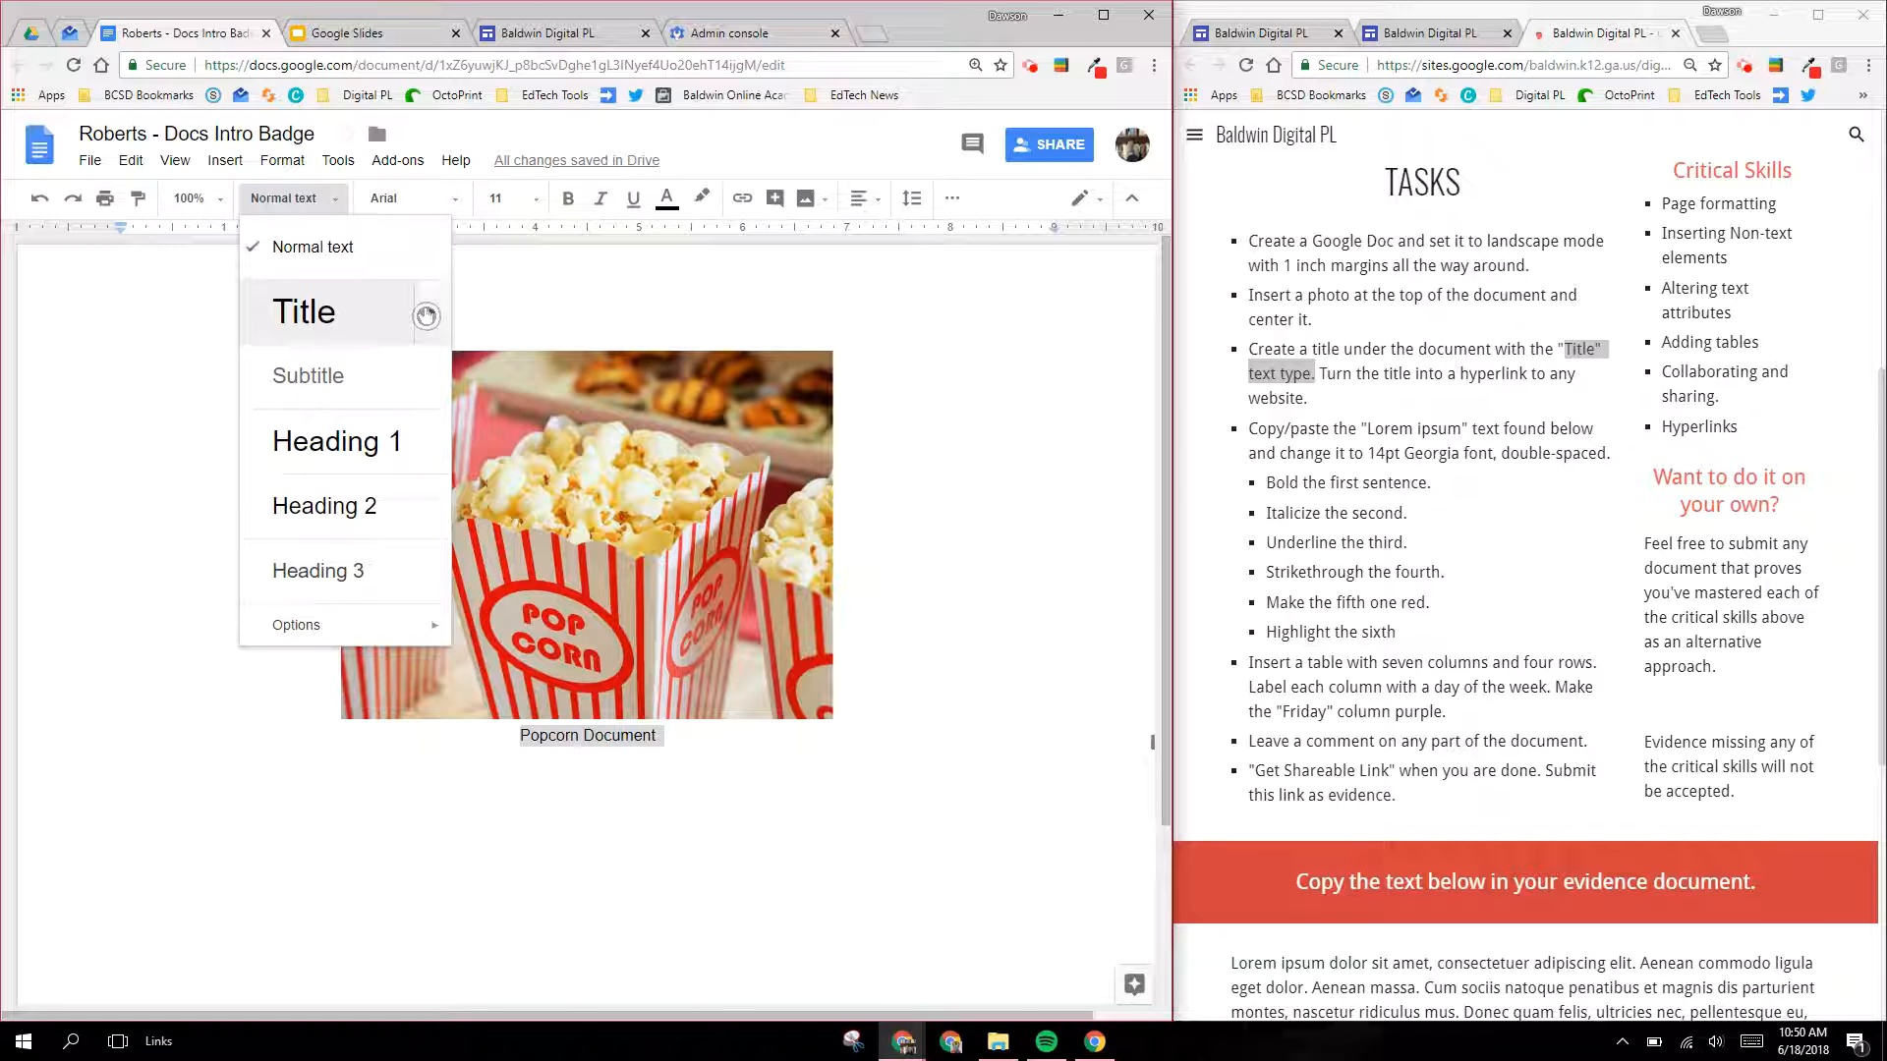
mouse_move(425, 316)
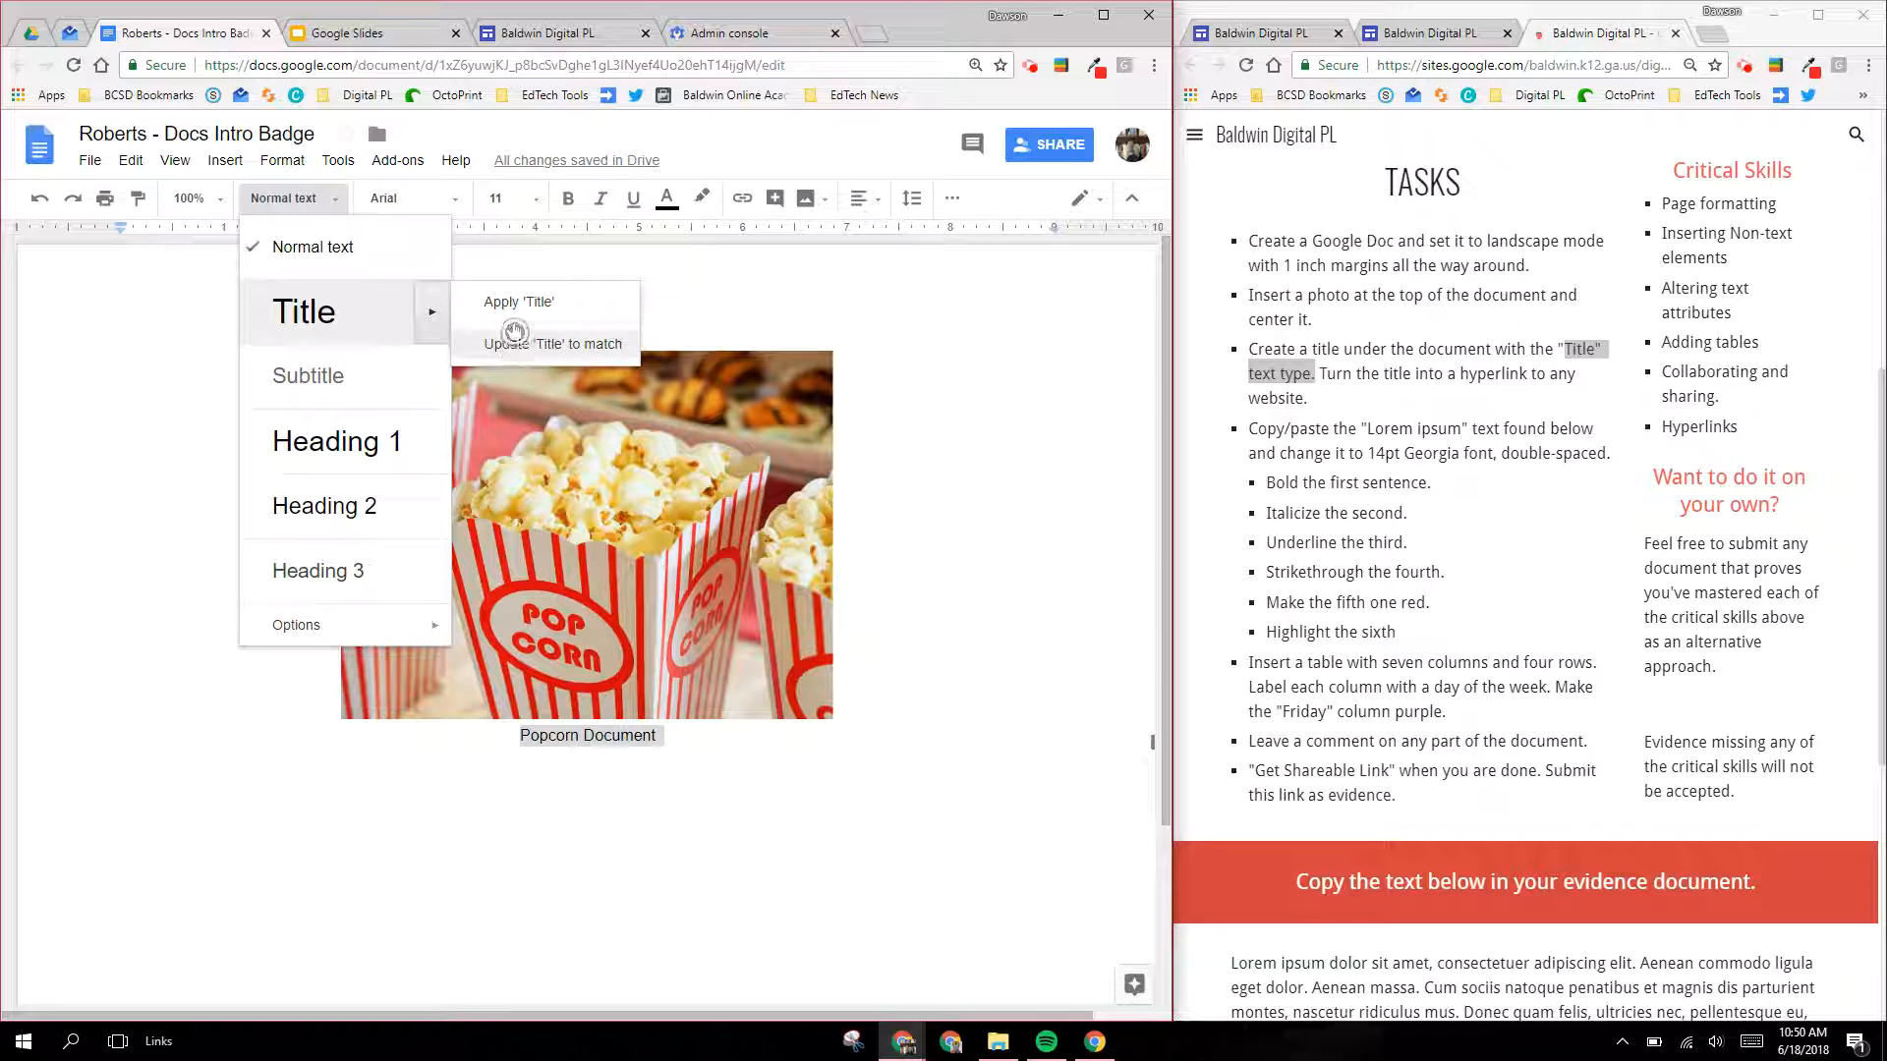
left_click(805, 298)
left_click(980, 791)
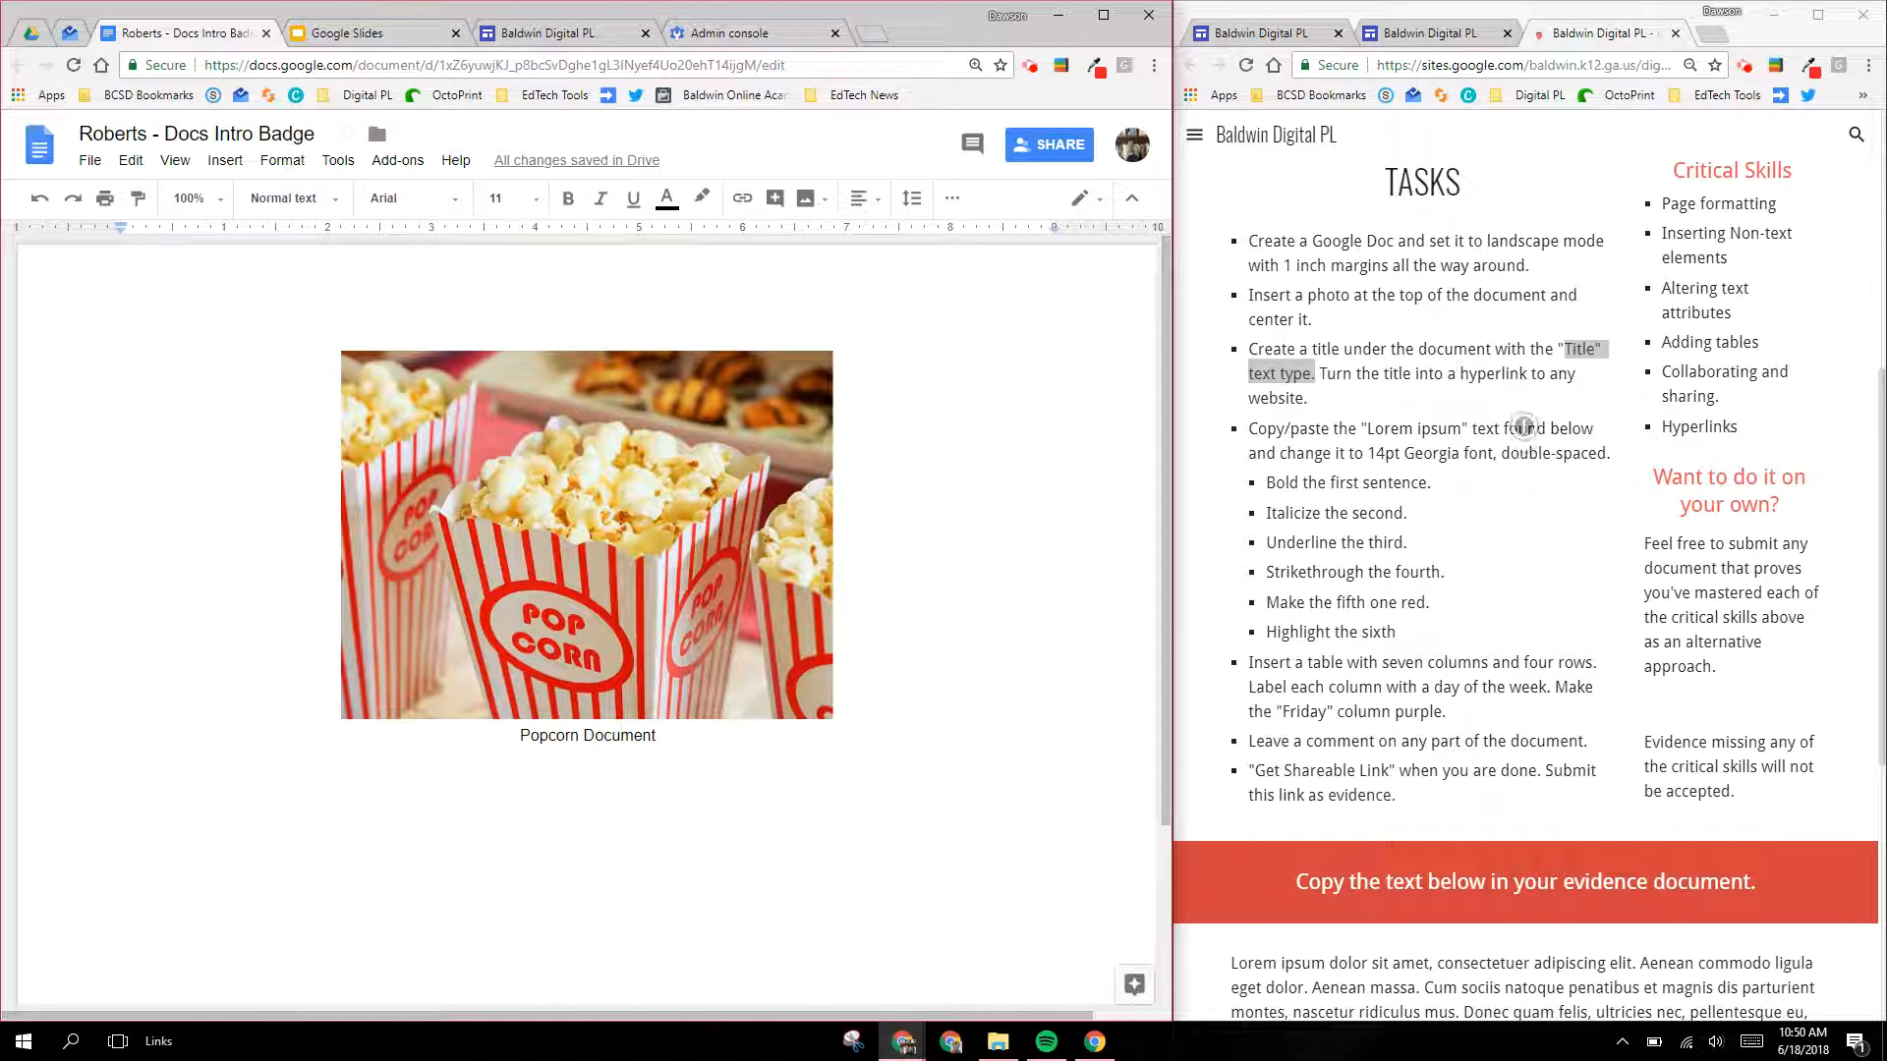
Step: Apply the Title text style to the "Popcorn Document" line, as the task requires
left_click(1522, 379)
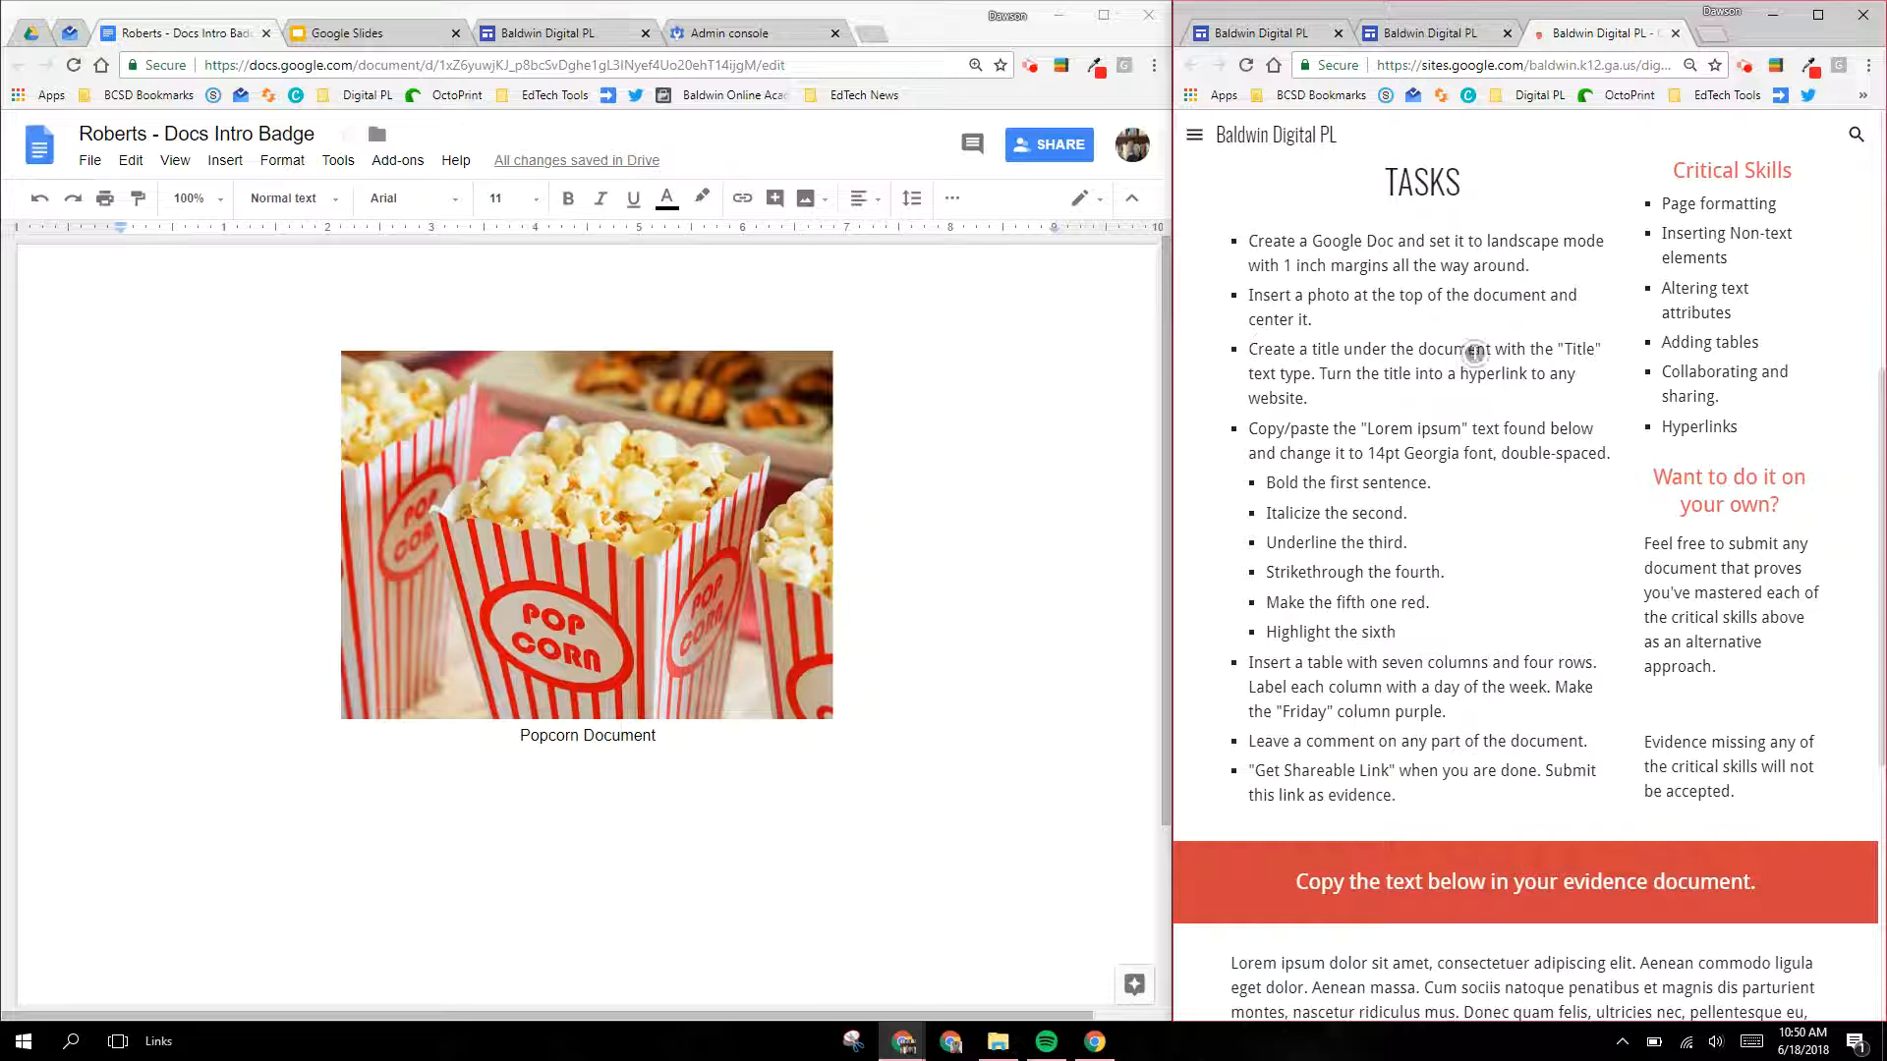
left_click_drag(1559, 346, 1316, 374)
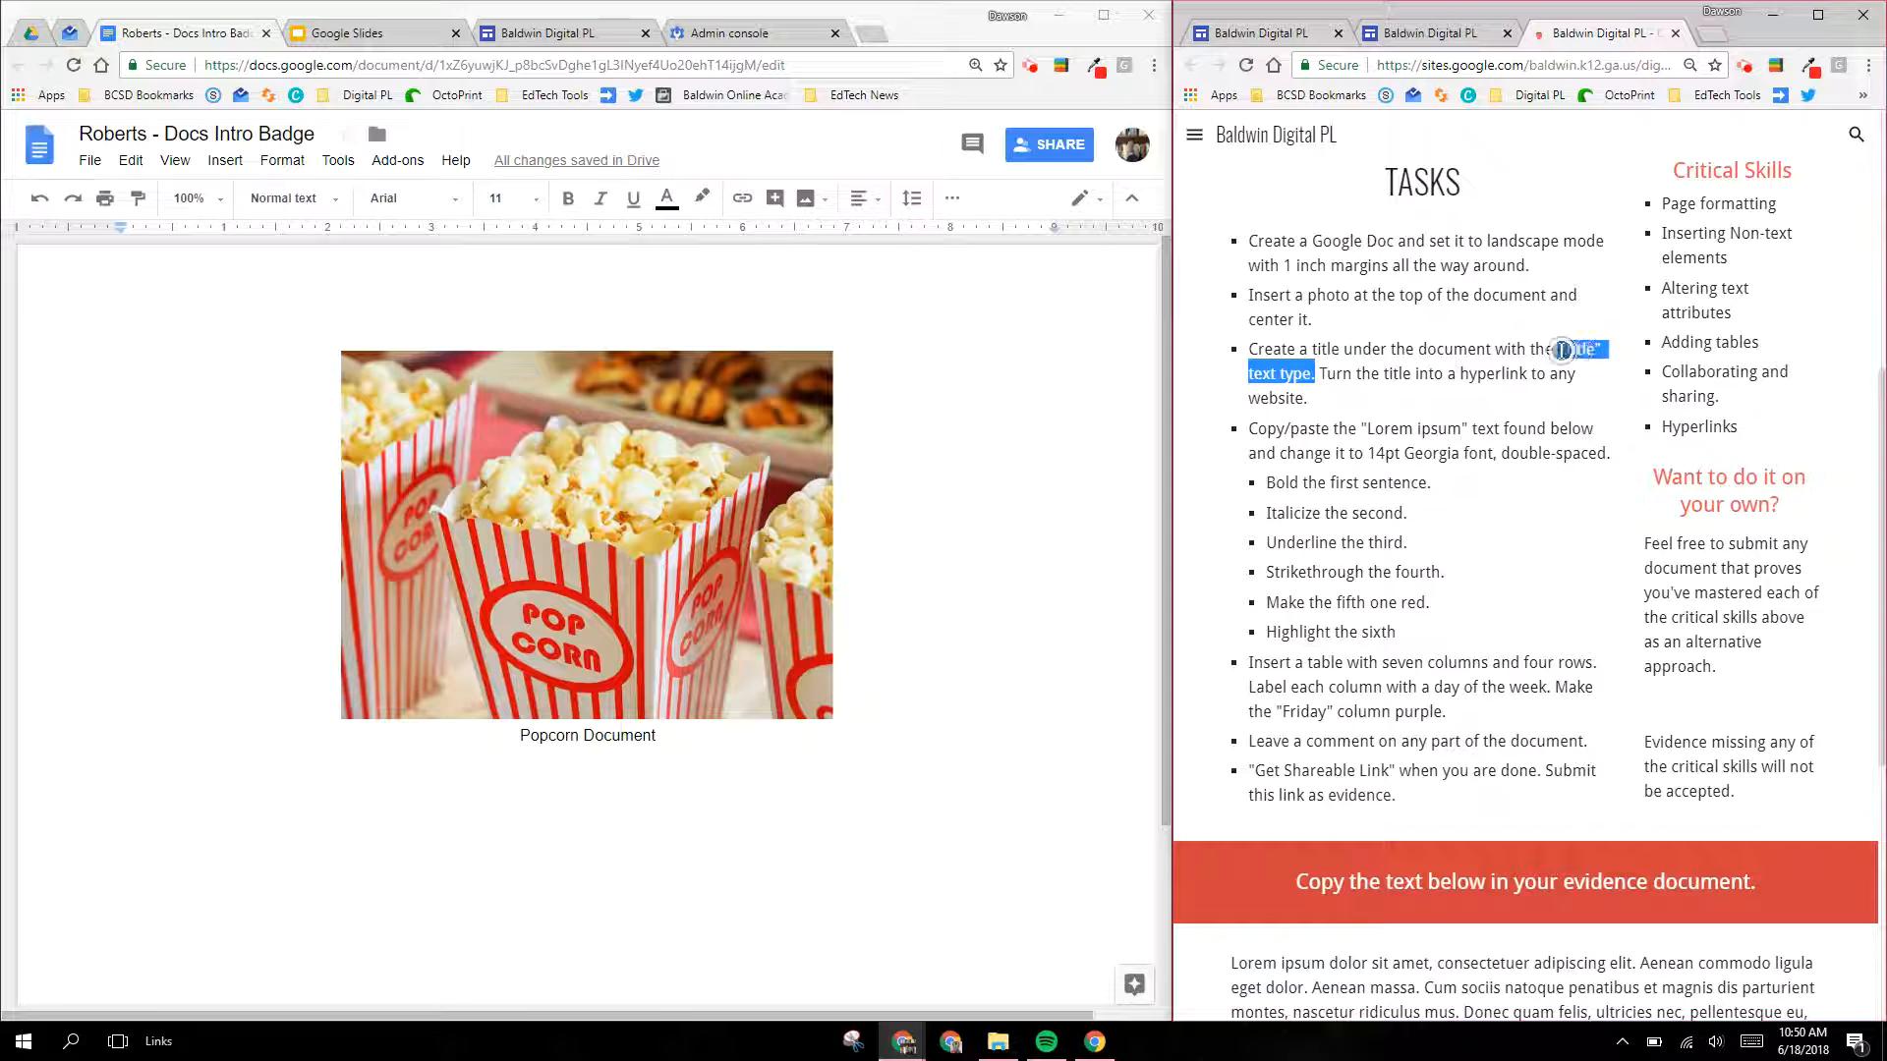
left_click_drag(1302, 374, 672, 742)
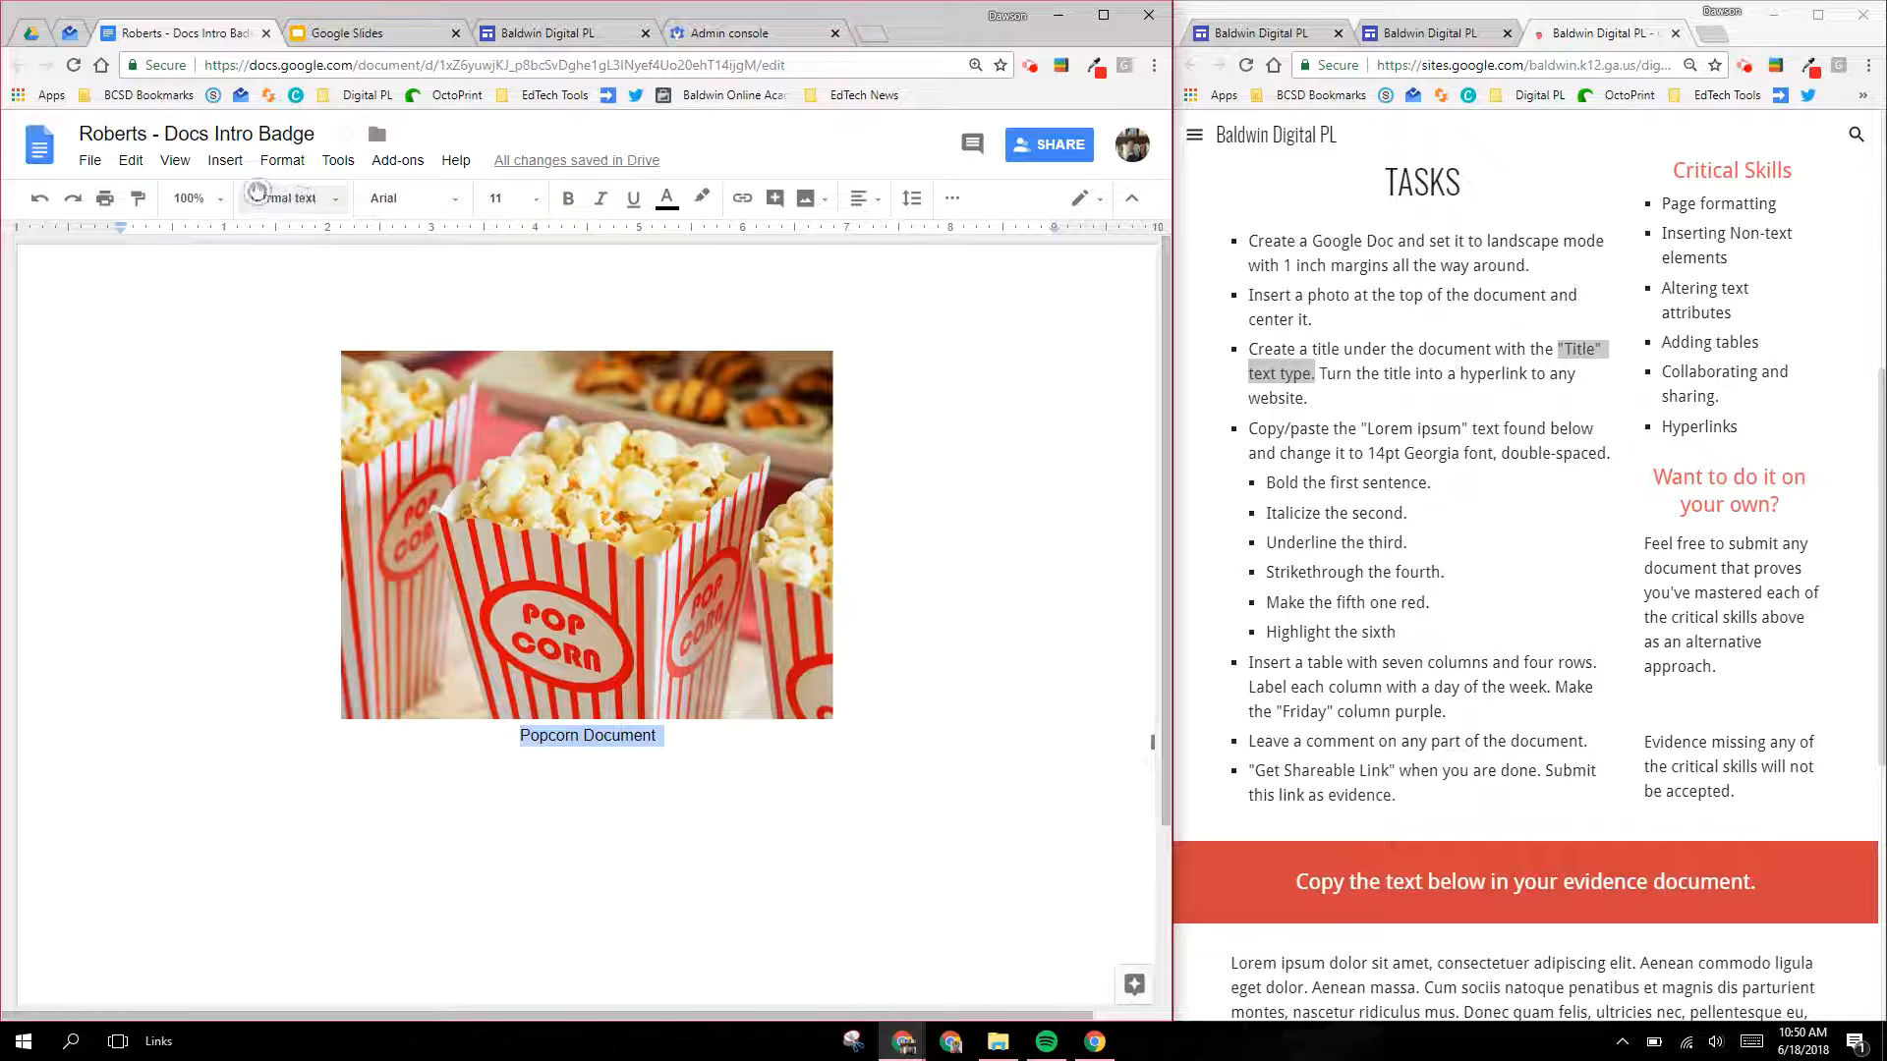
left_click(342, 201)
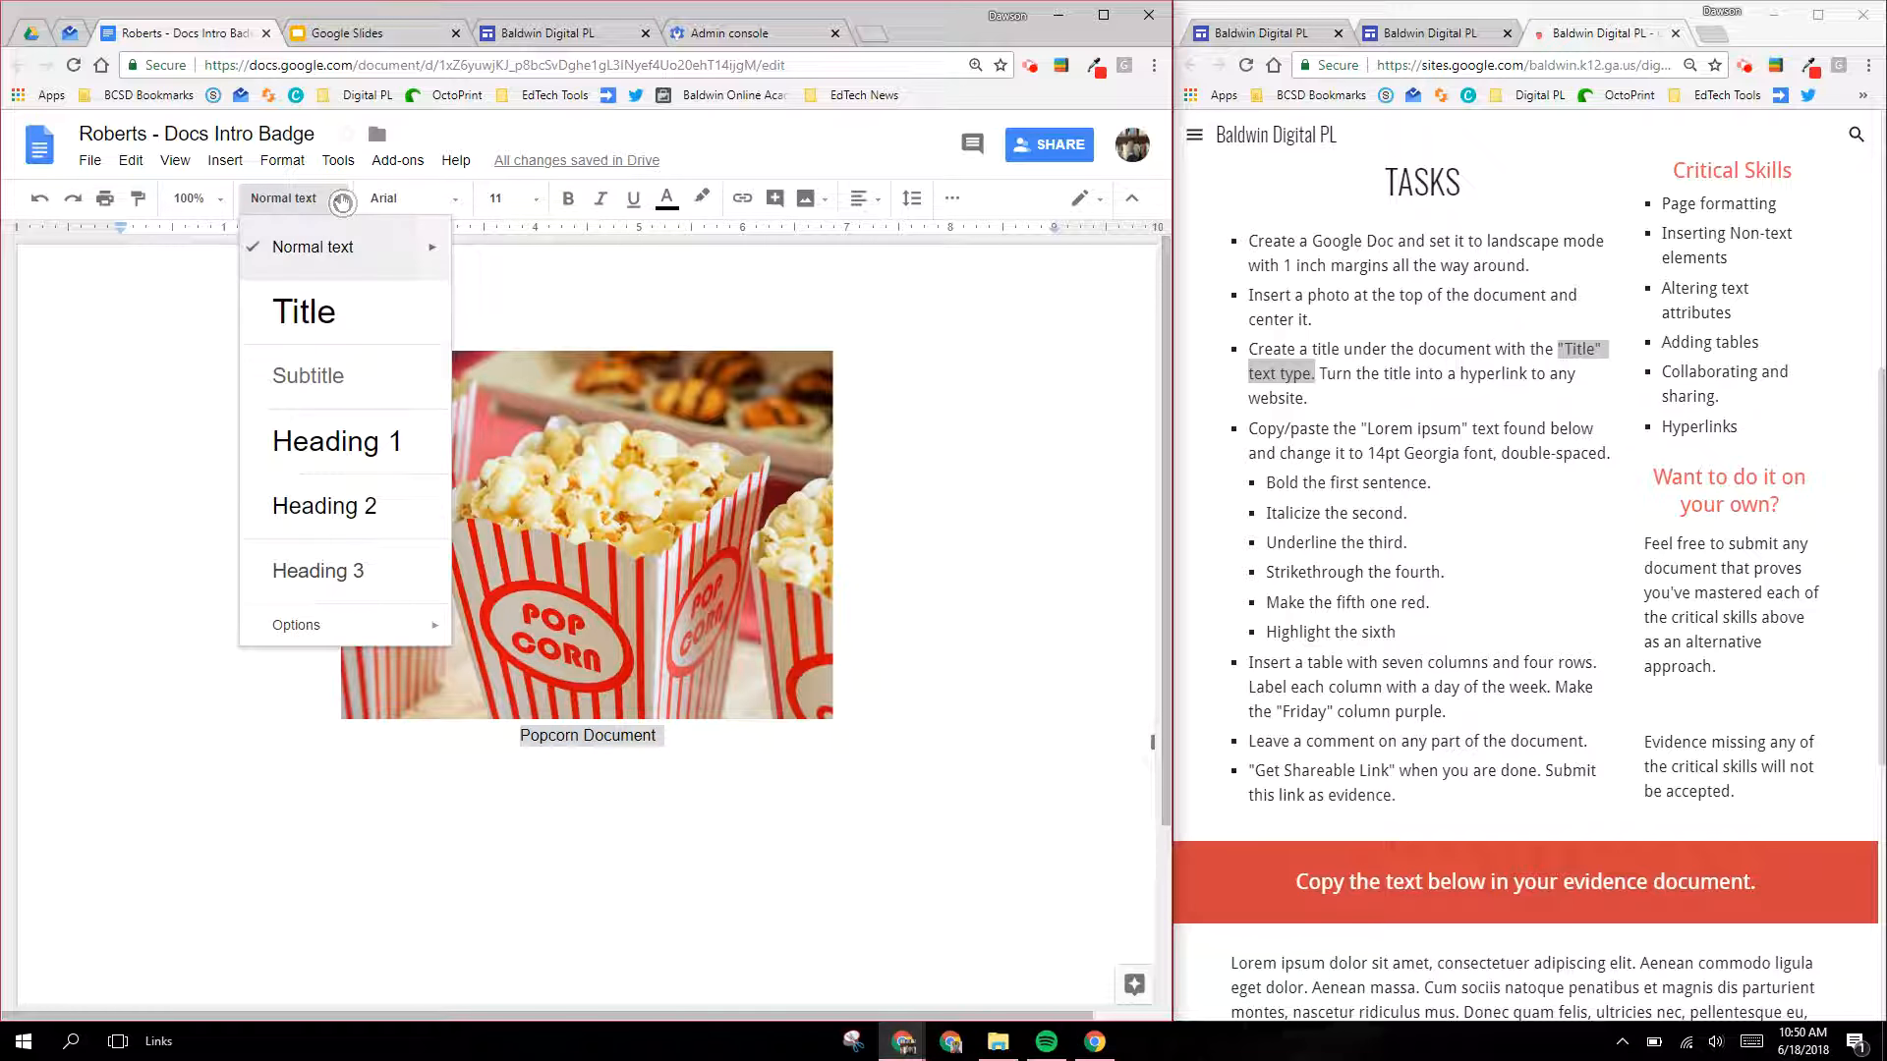
left_click(304, 310)
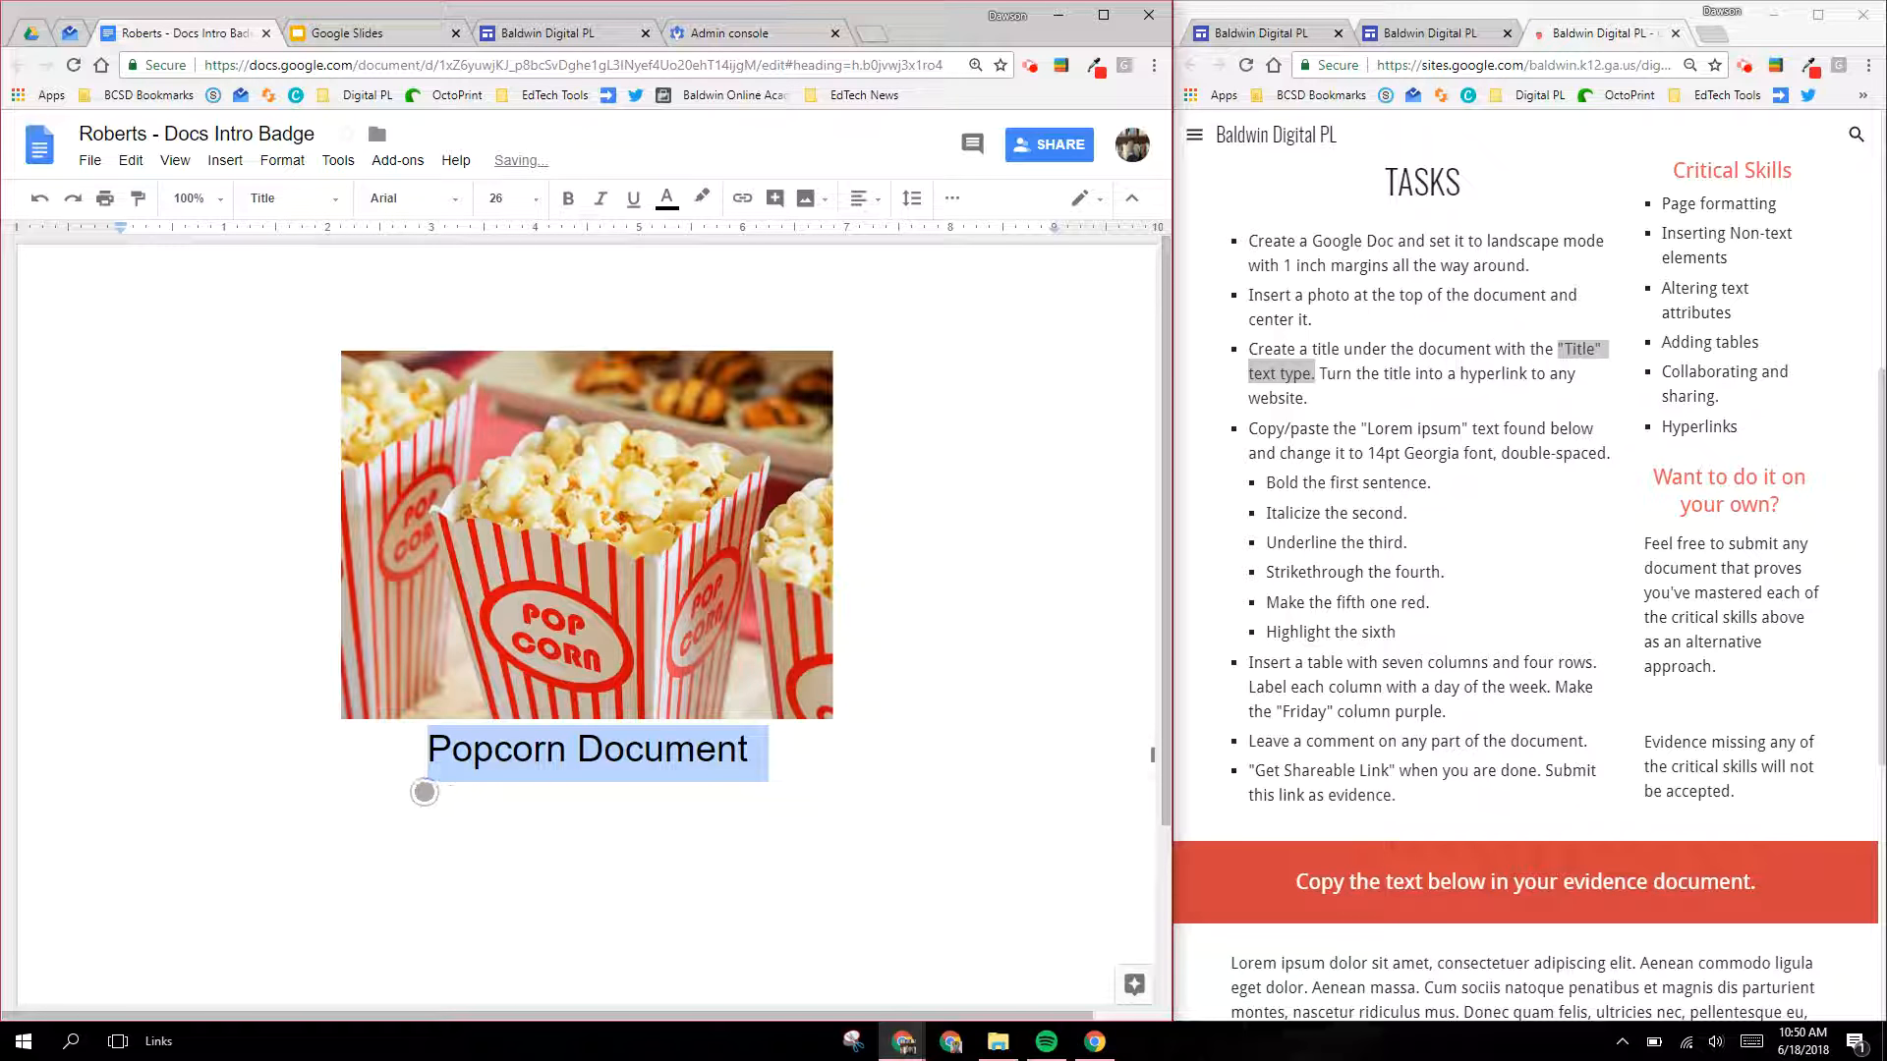
left_click(700, 875)
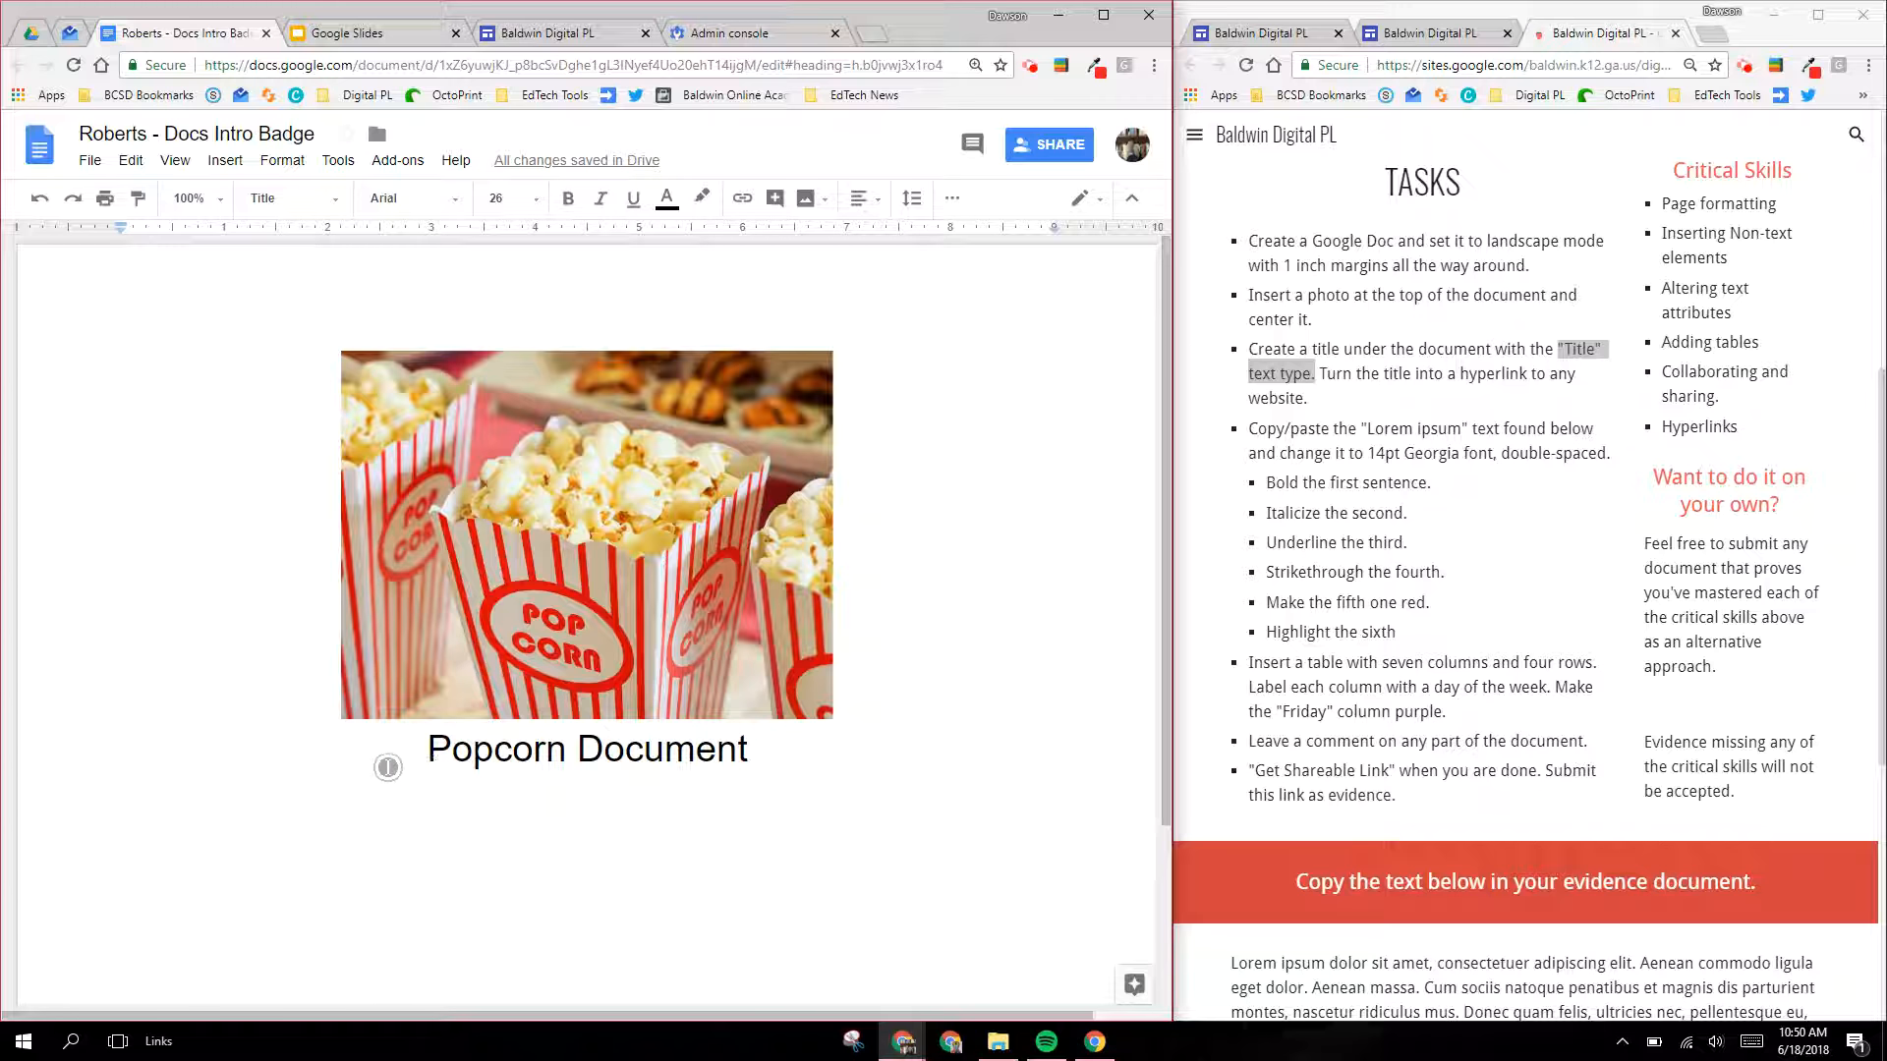
Step: Turn the "Popcorn Document" title into a hyperlink to the Baldwin digital learning challenge page and continue on a new line below it
left_click_drag(387, 763, 805, 765)
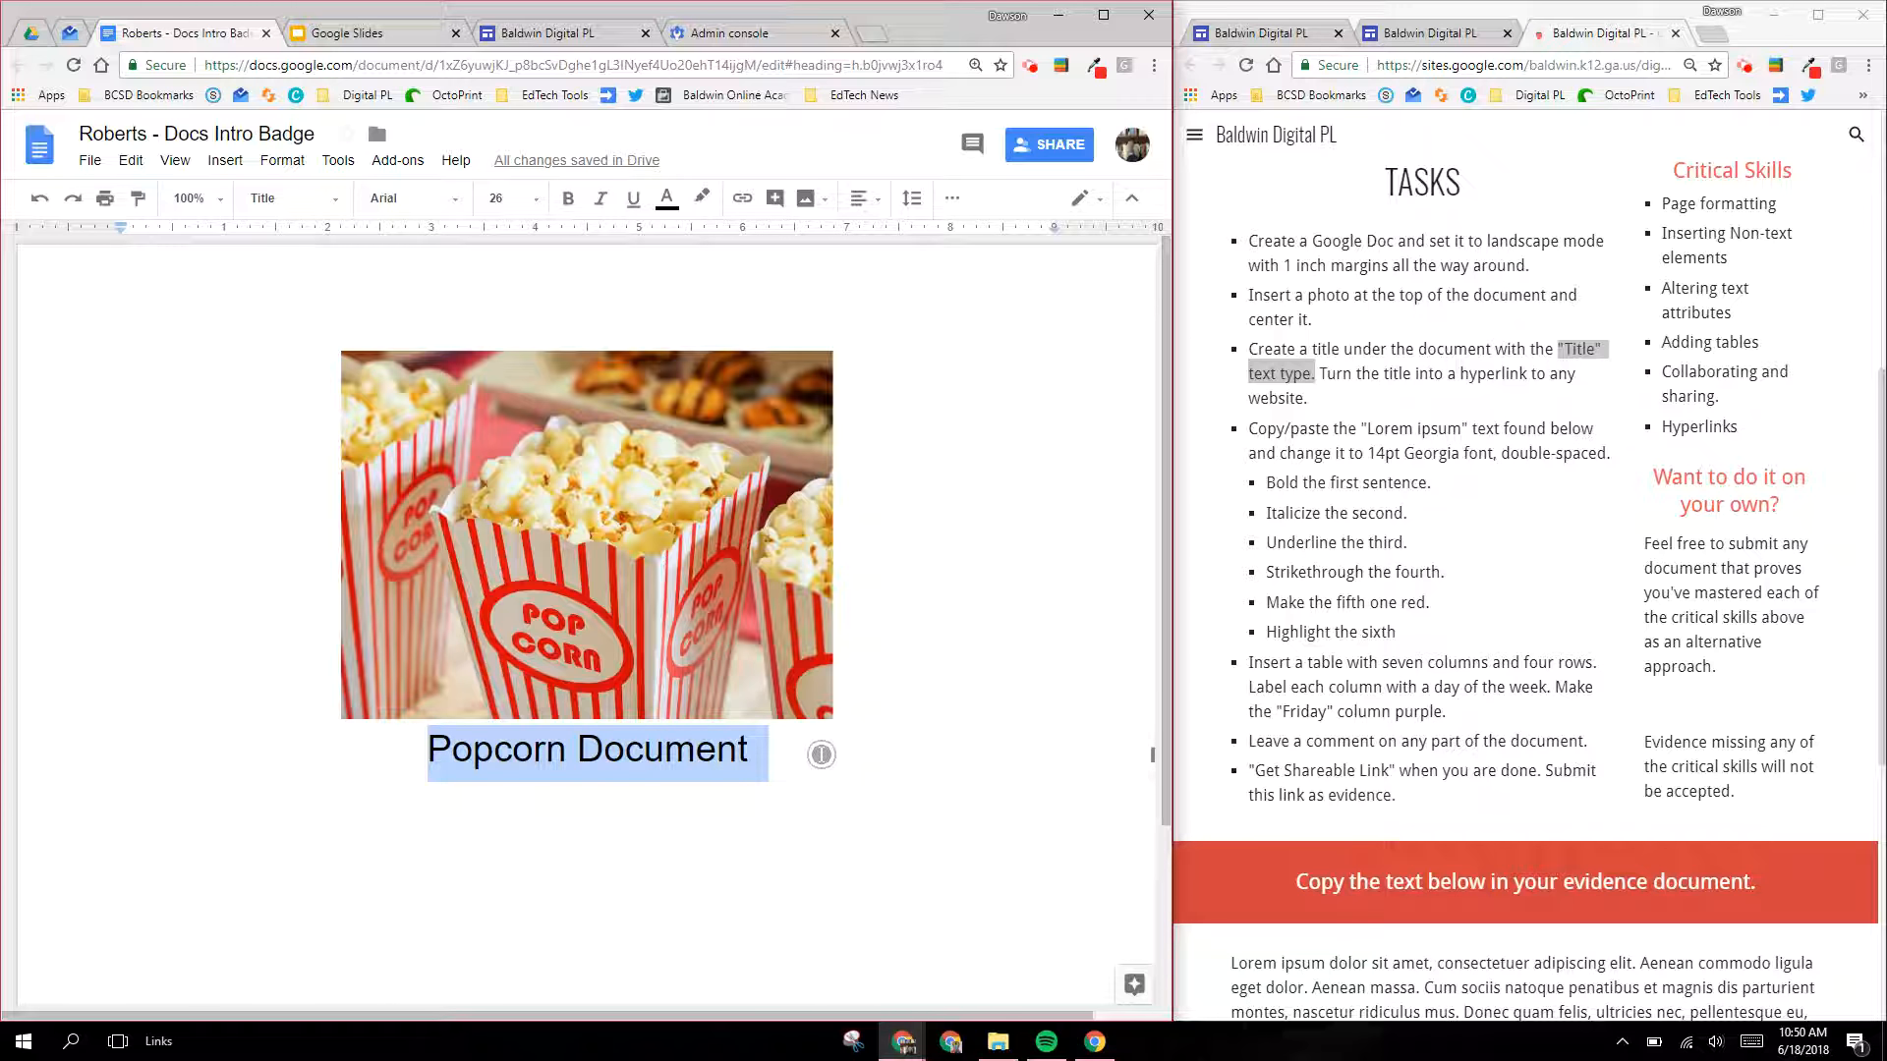
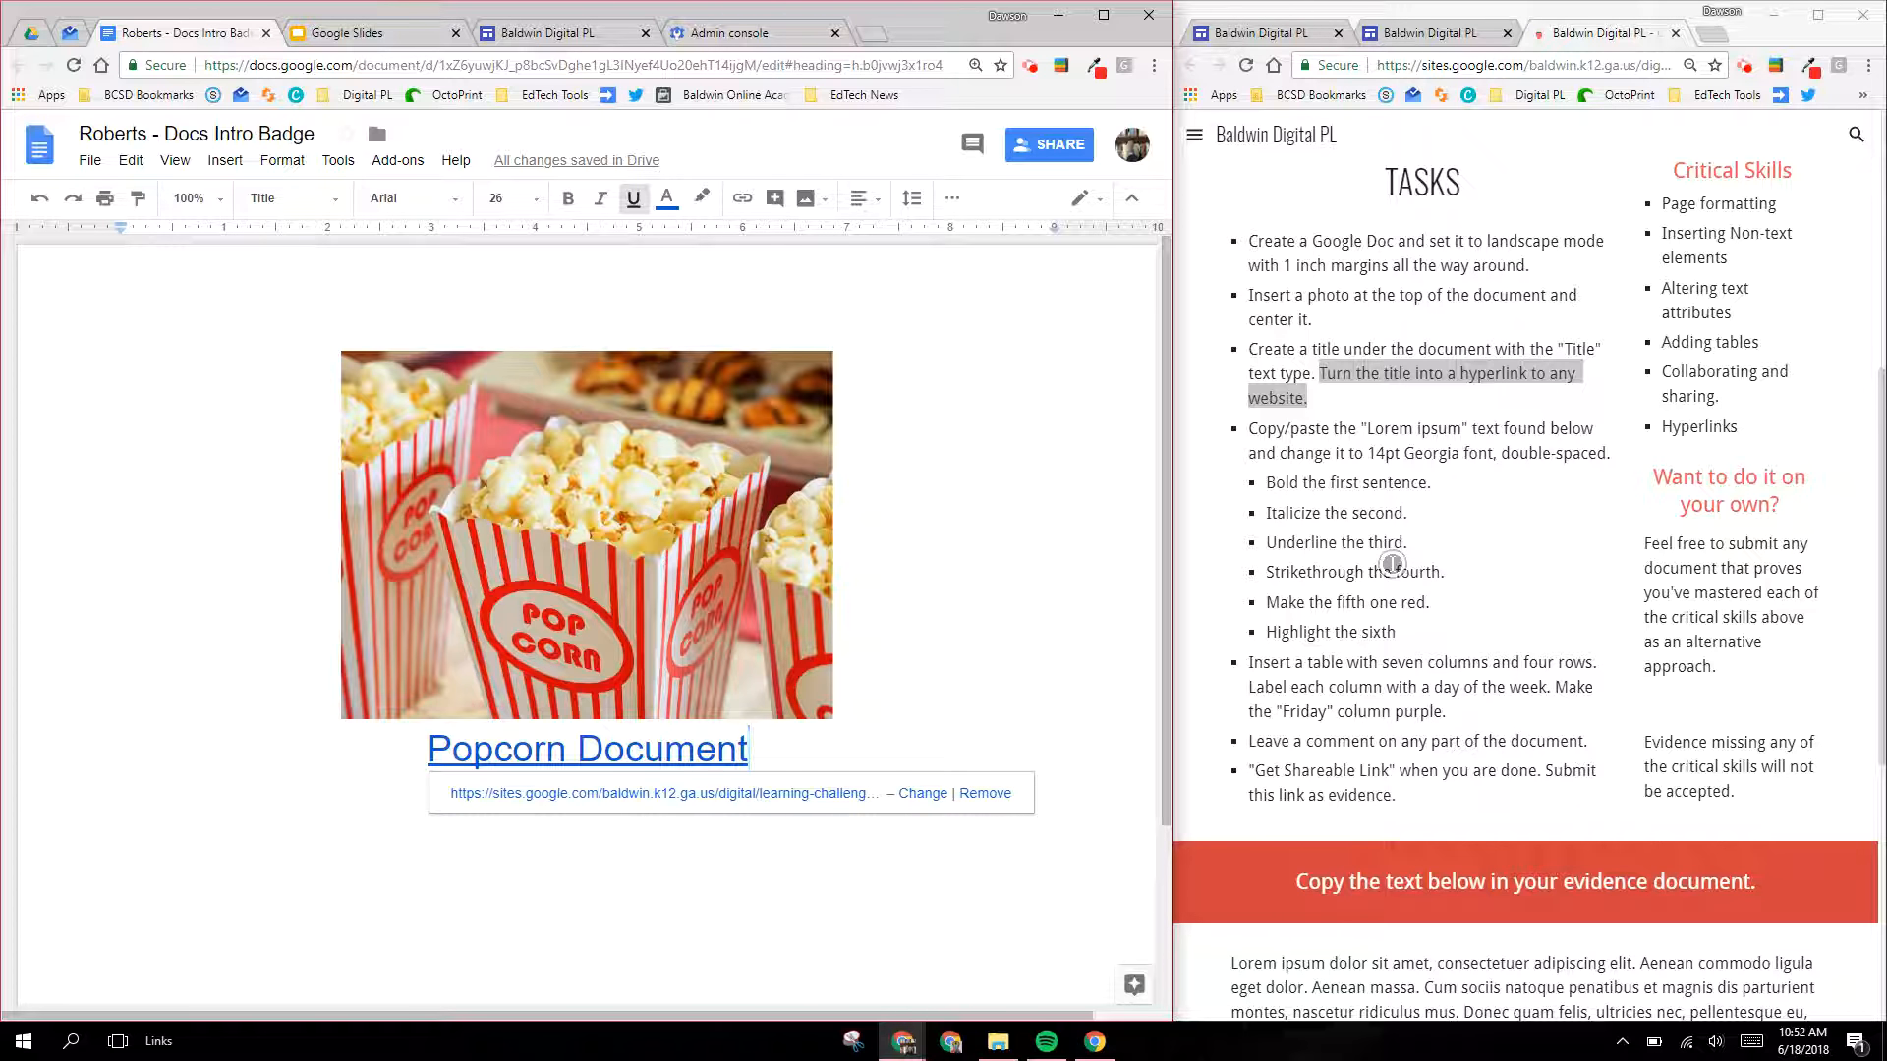
left_click(706, 858)
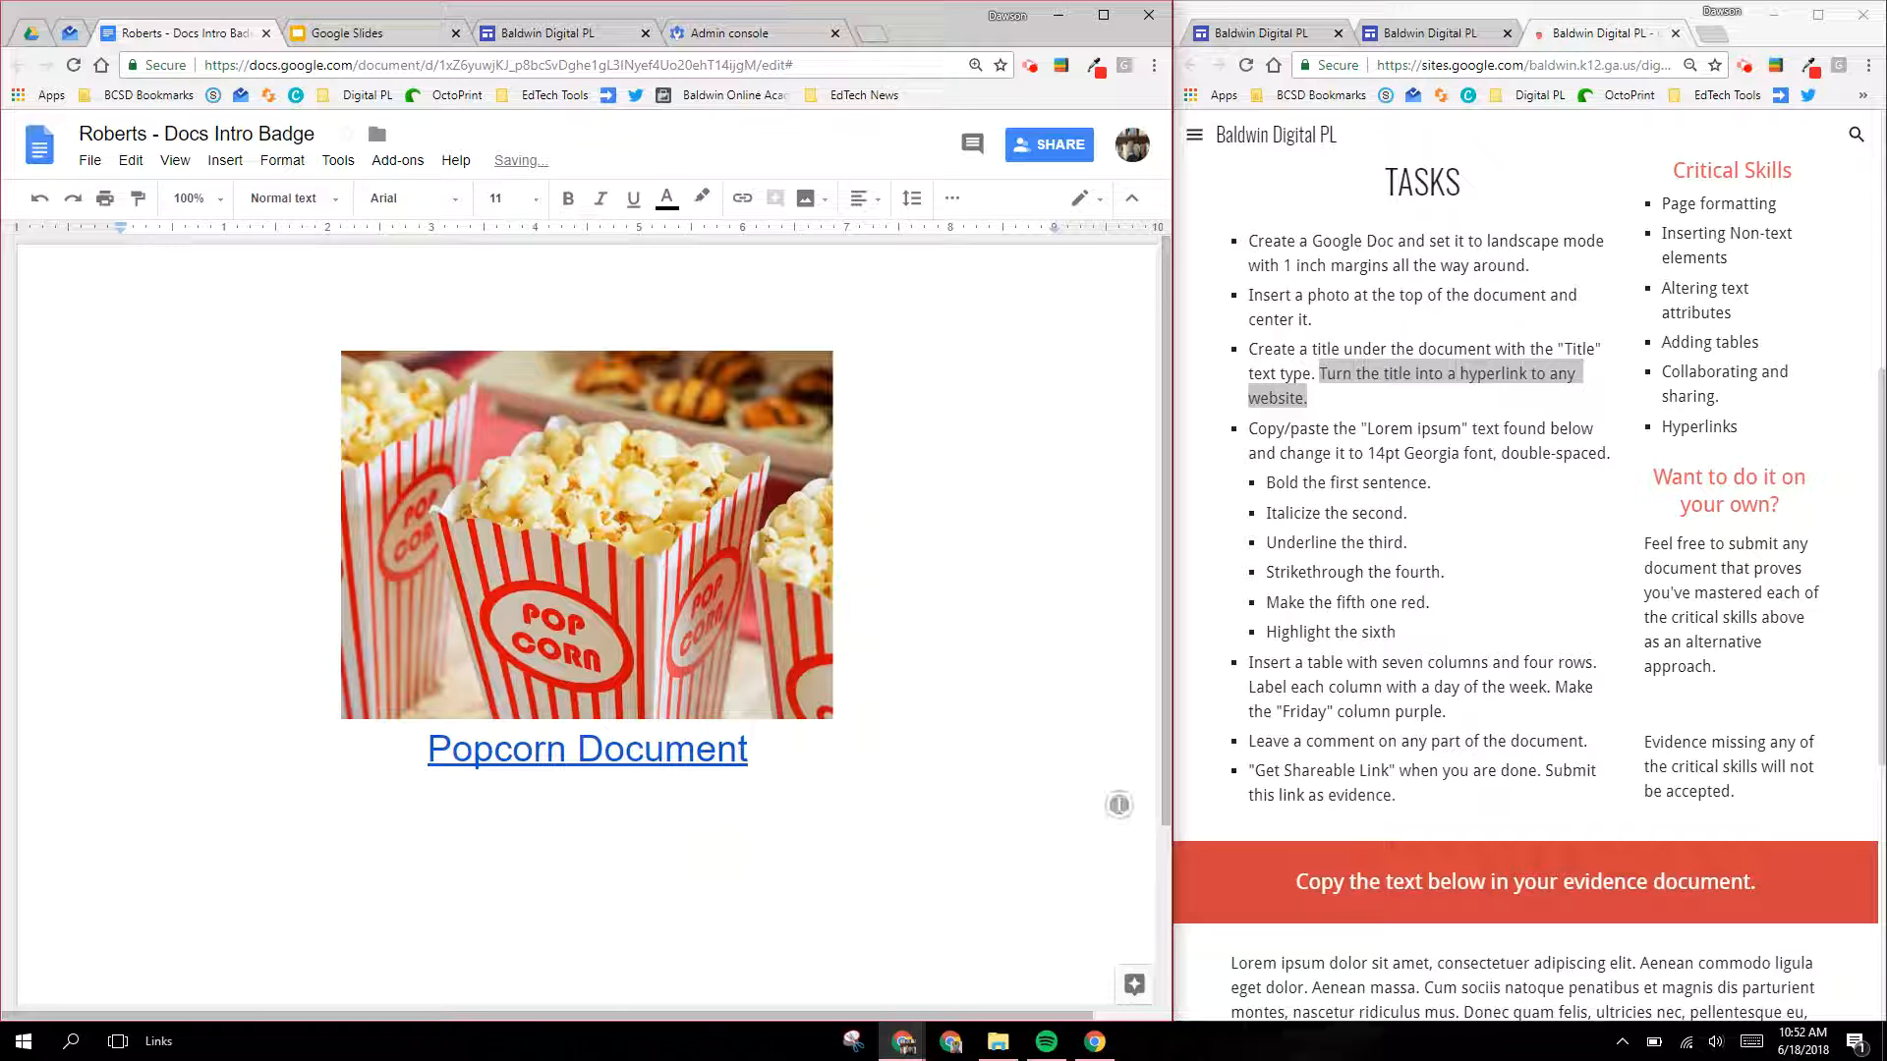
Step: Copy the whole "Lorem ipsum" paragraph from the badge page for use in the document
left_click_drag(1245, 428, 1399, 452)
left_click(1401, 452)
right_click(1400, 452)
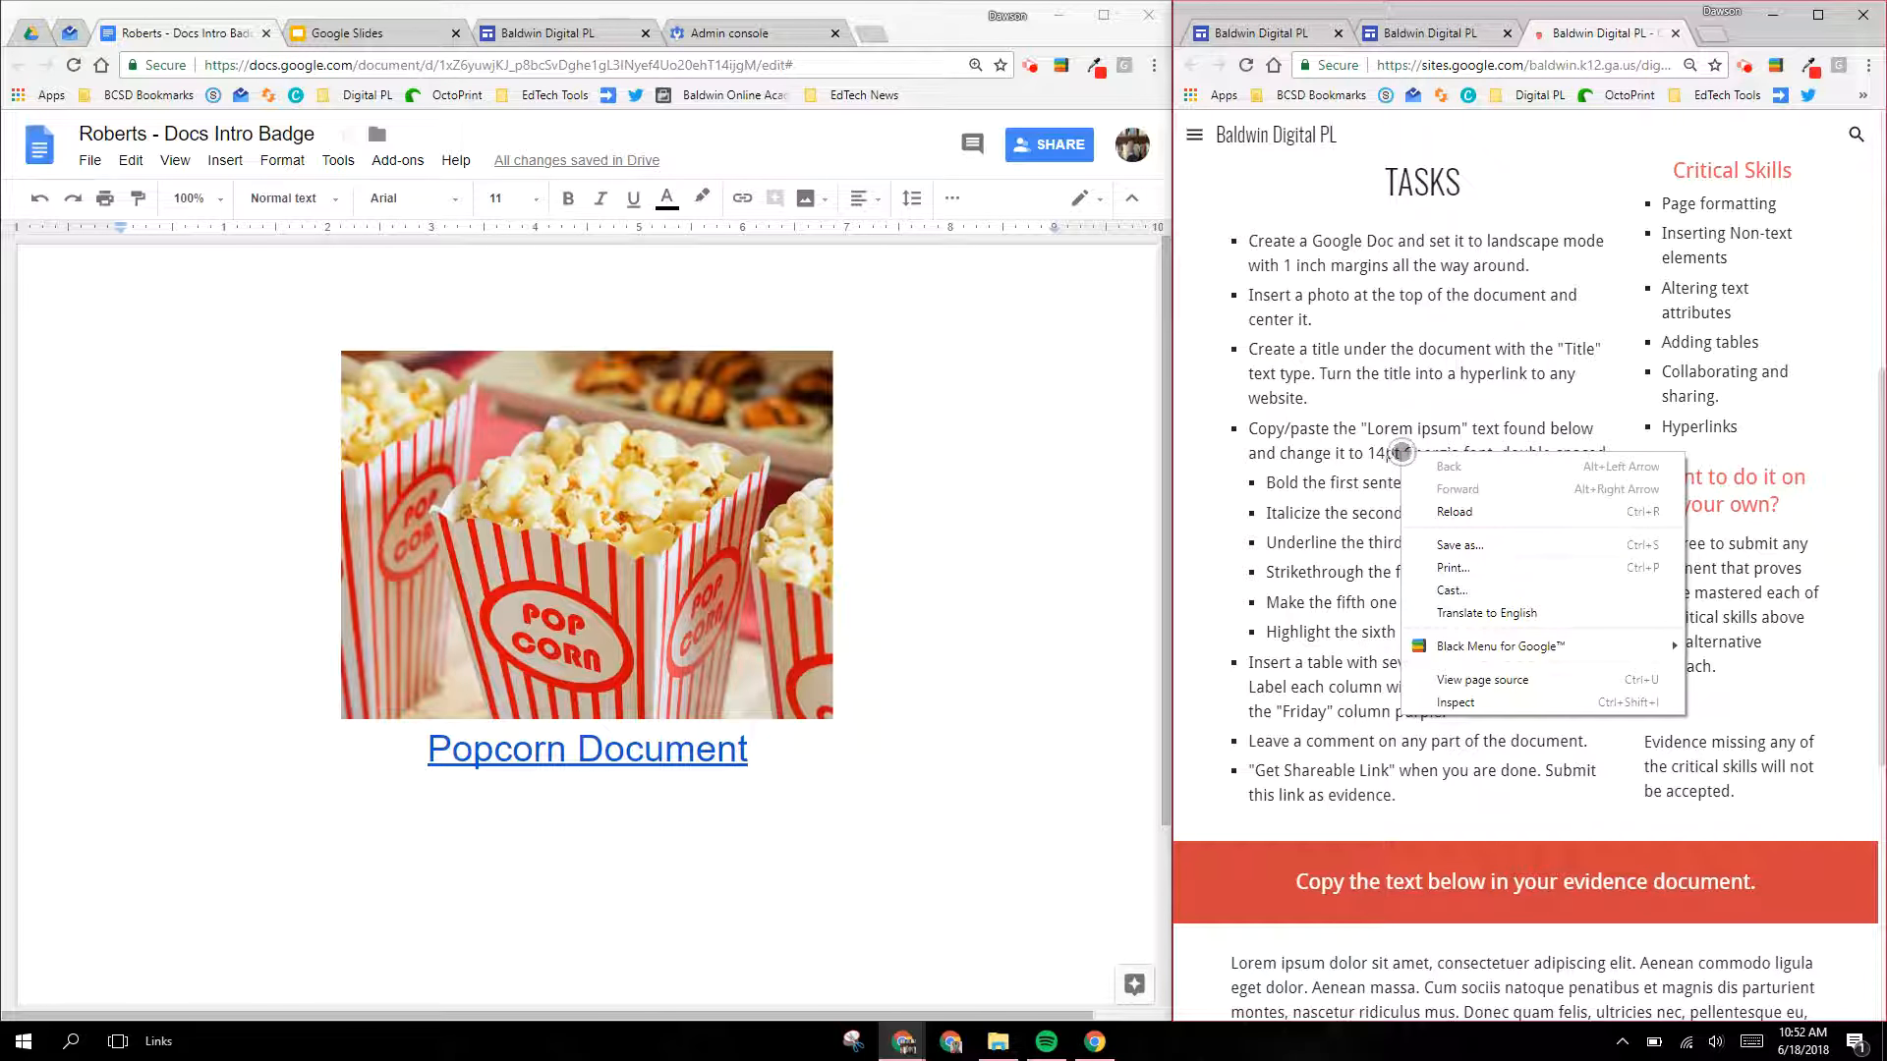
left_click(1374, 447)
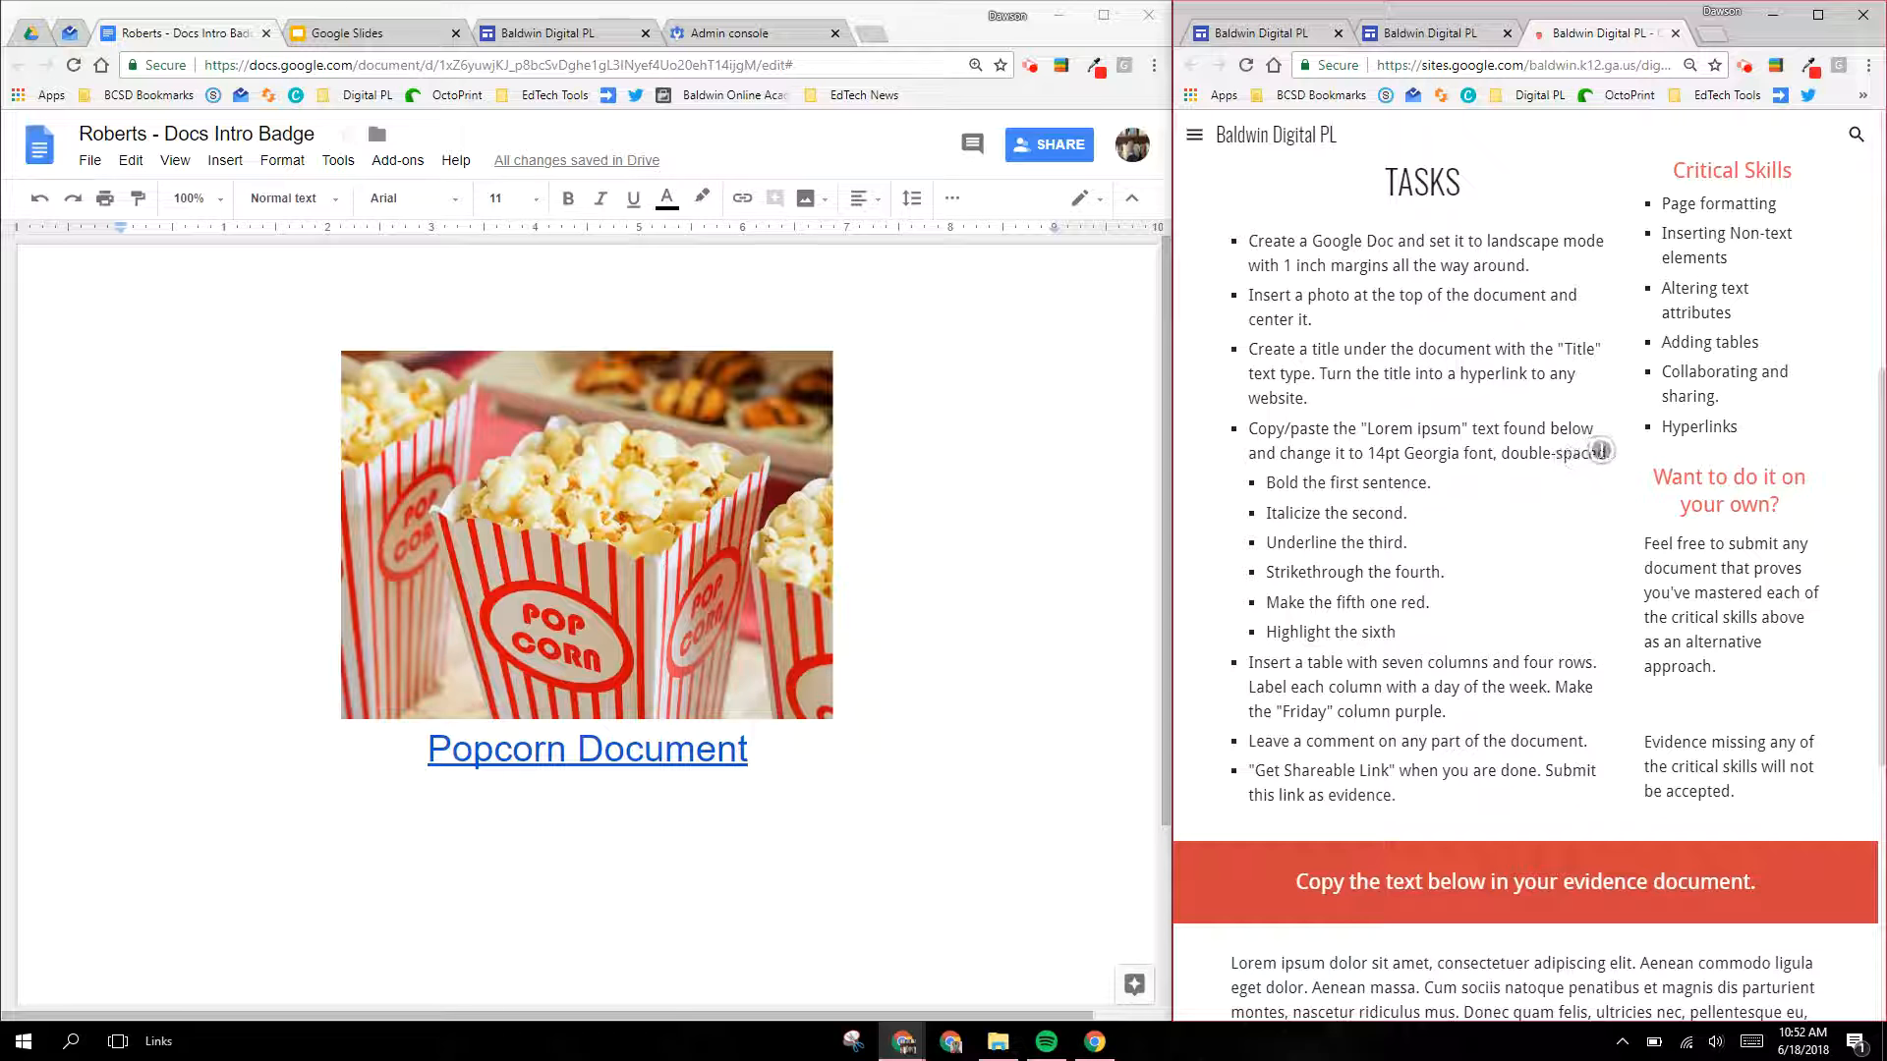
scroll(1424, 602, "down", 5)
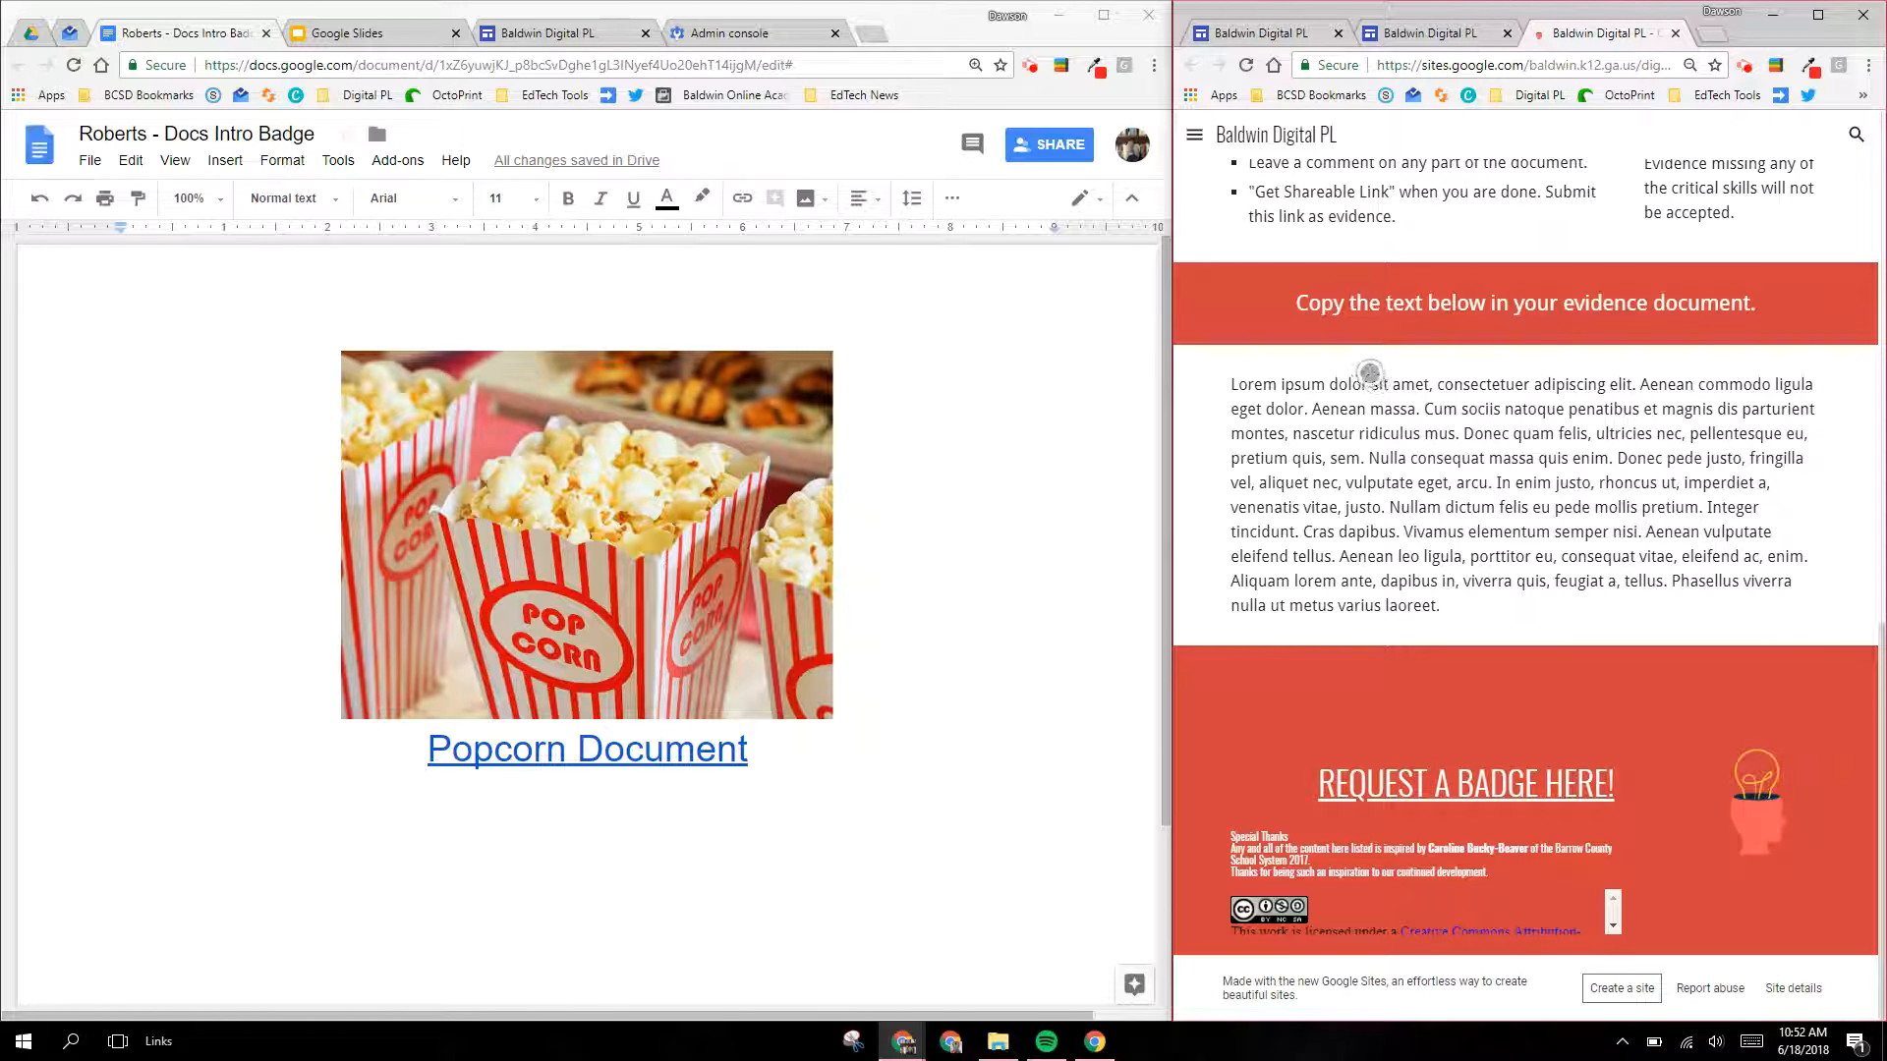
left_click_drag(1448, 603, 1265, 398)
key("ctrl+c")
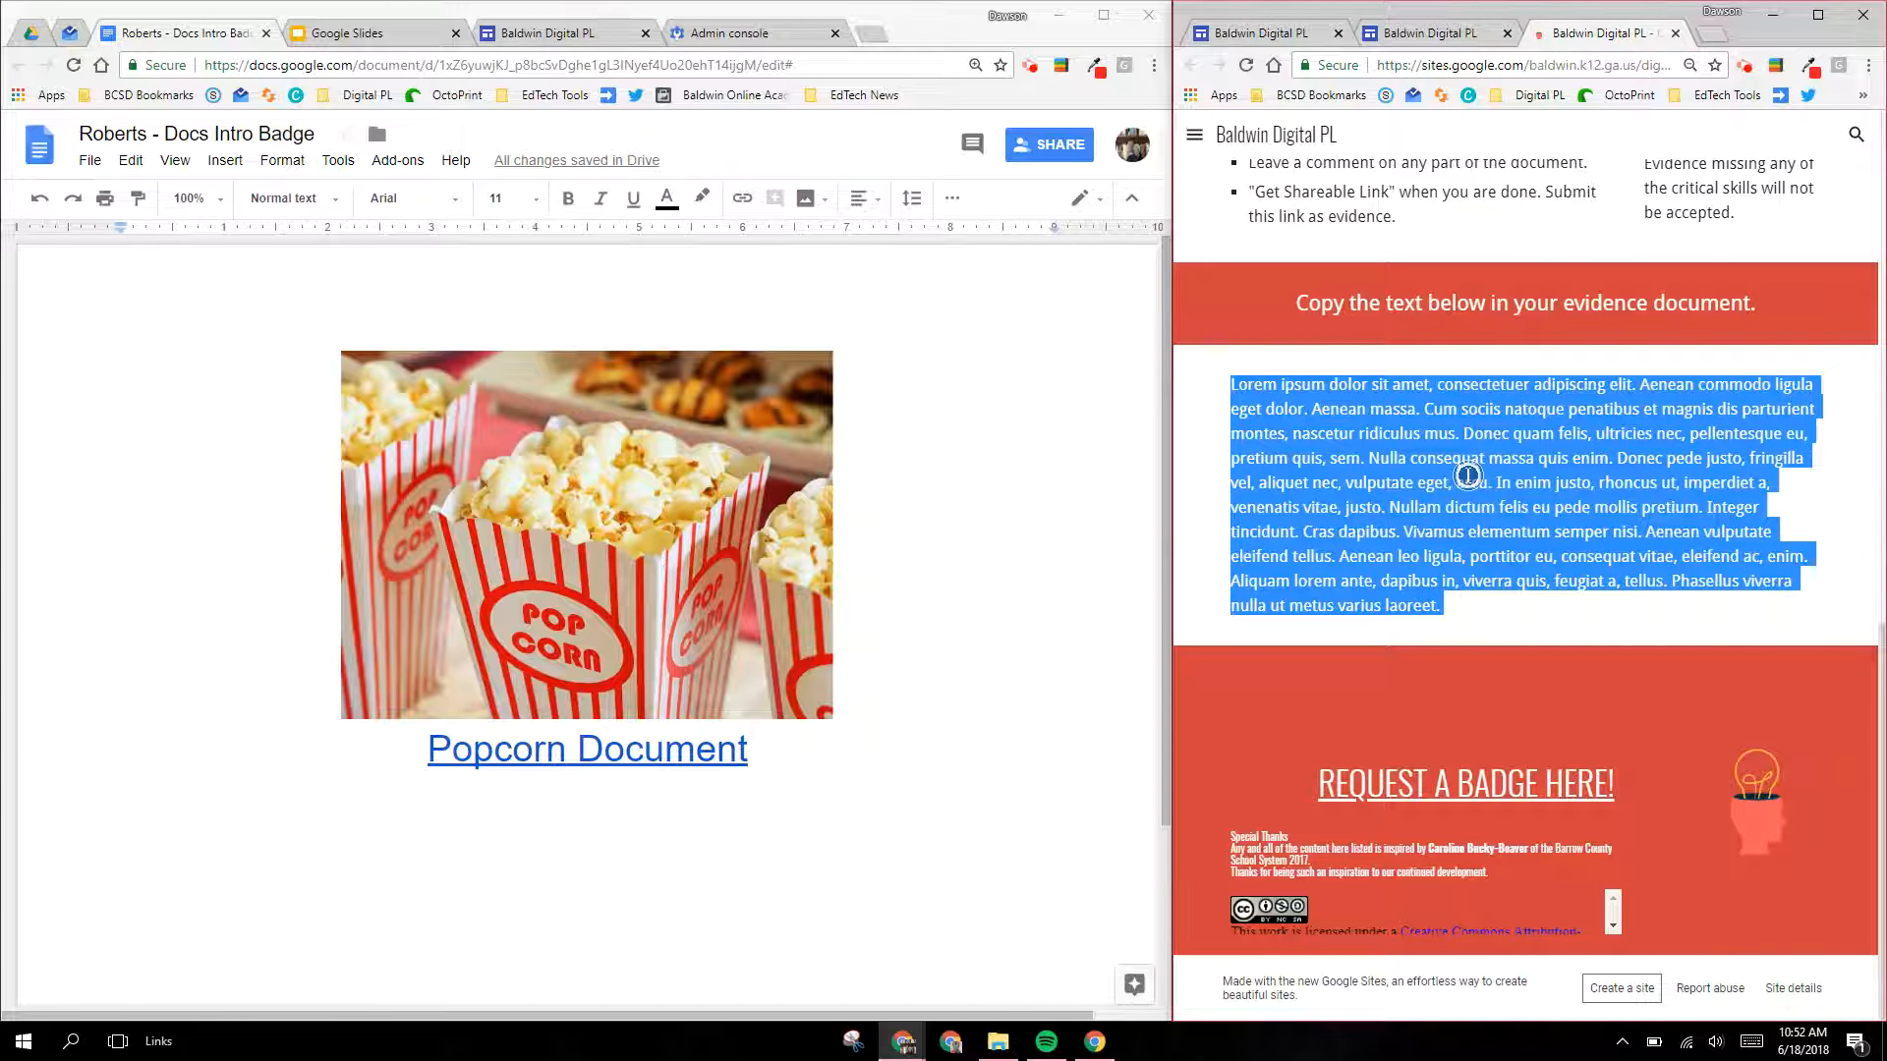
Step: Paste the copied "Lorem ipsum" paragraph into the document below the "Popcorn Document" title
scroll(285, 715, "down", 2)
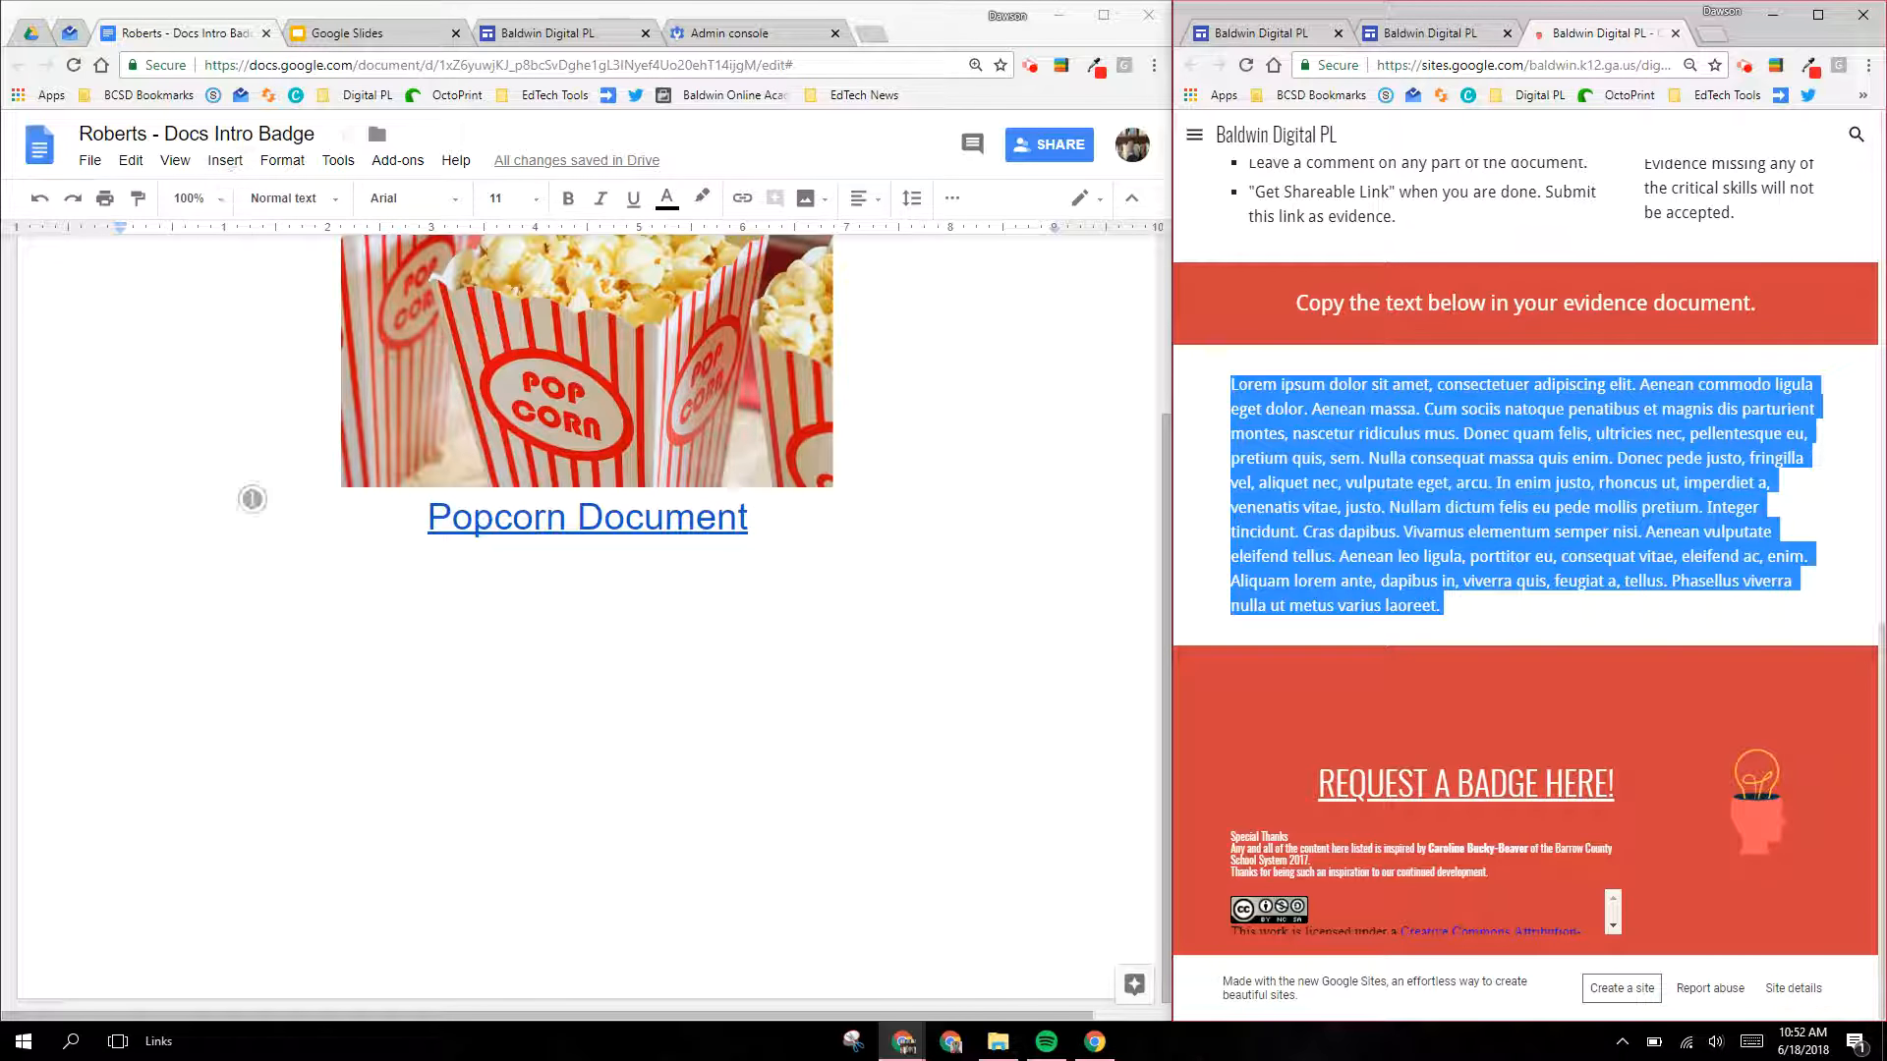
left_click(257, 741)
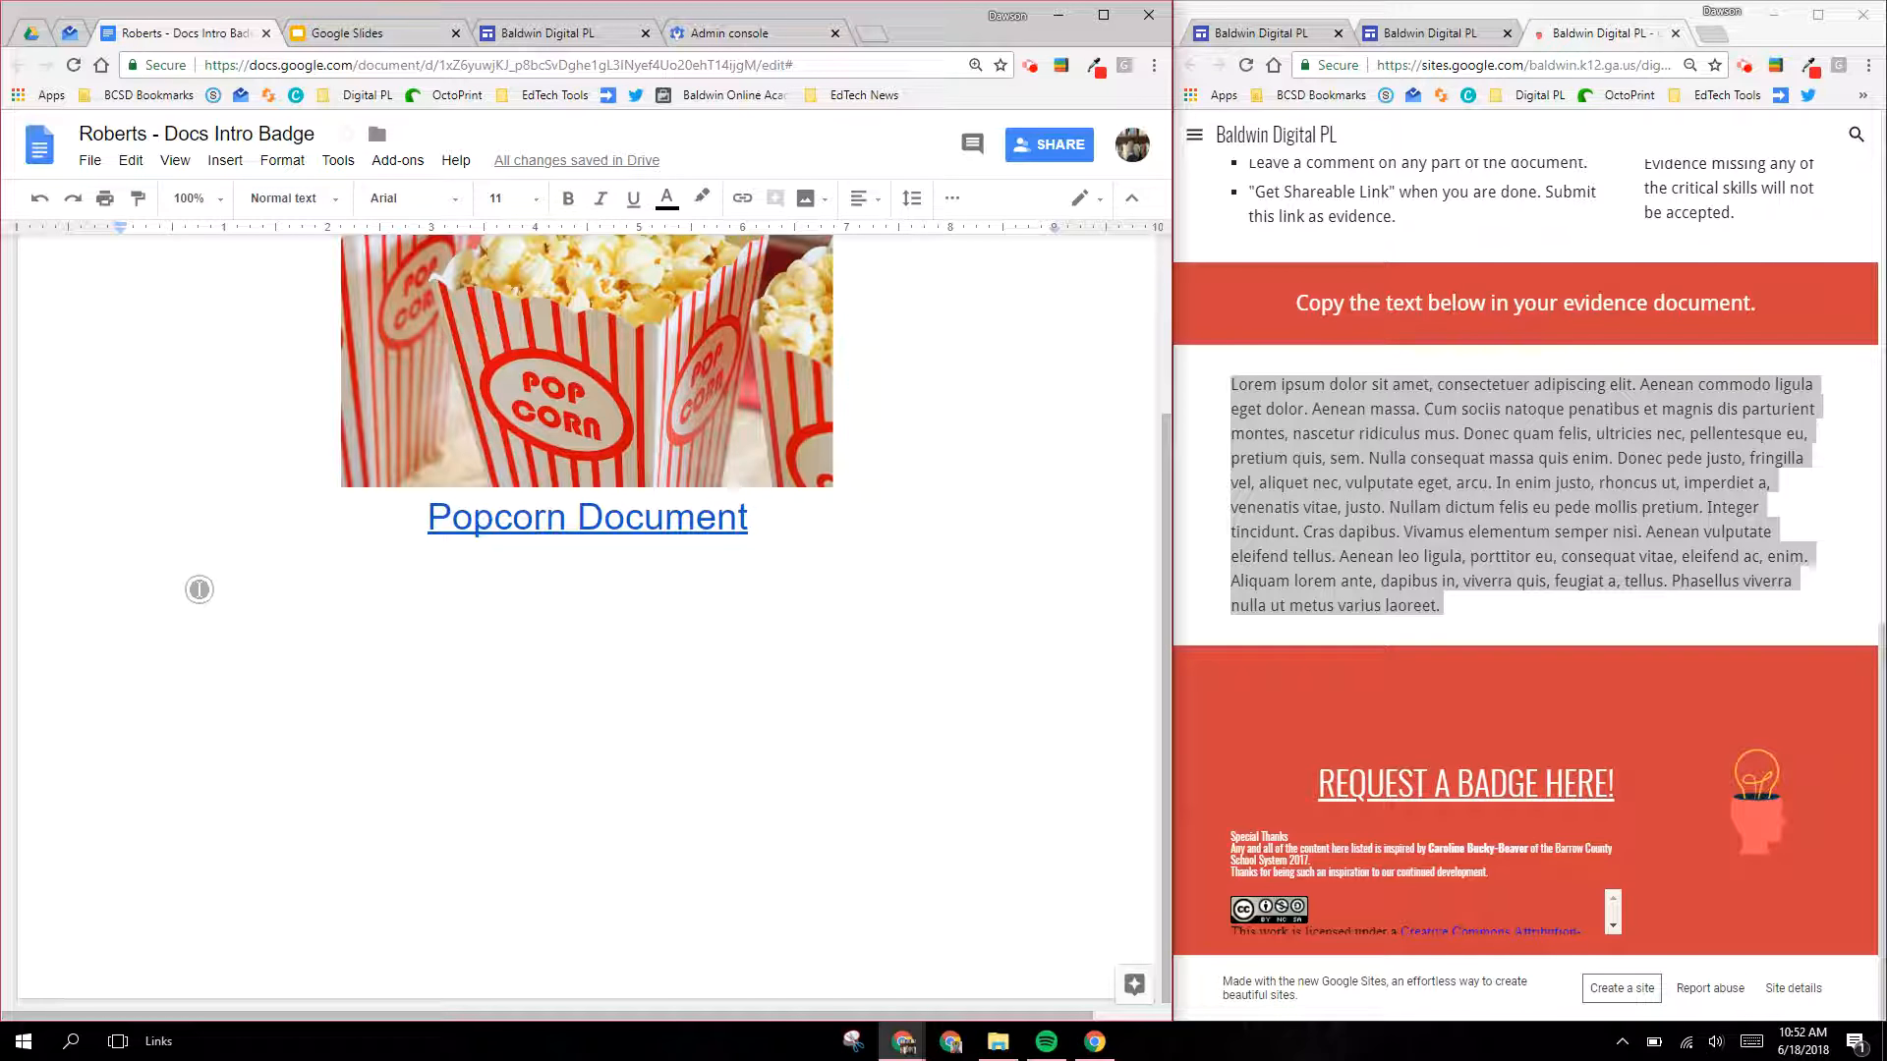
key("ctrl+v")
Step: Following the badge instructions, format the whole pasted "Lorem ipsum" paragraph in 14 pt Georgia
scroll(1423, 708, "up", 2)
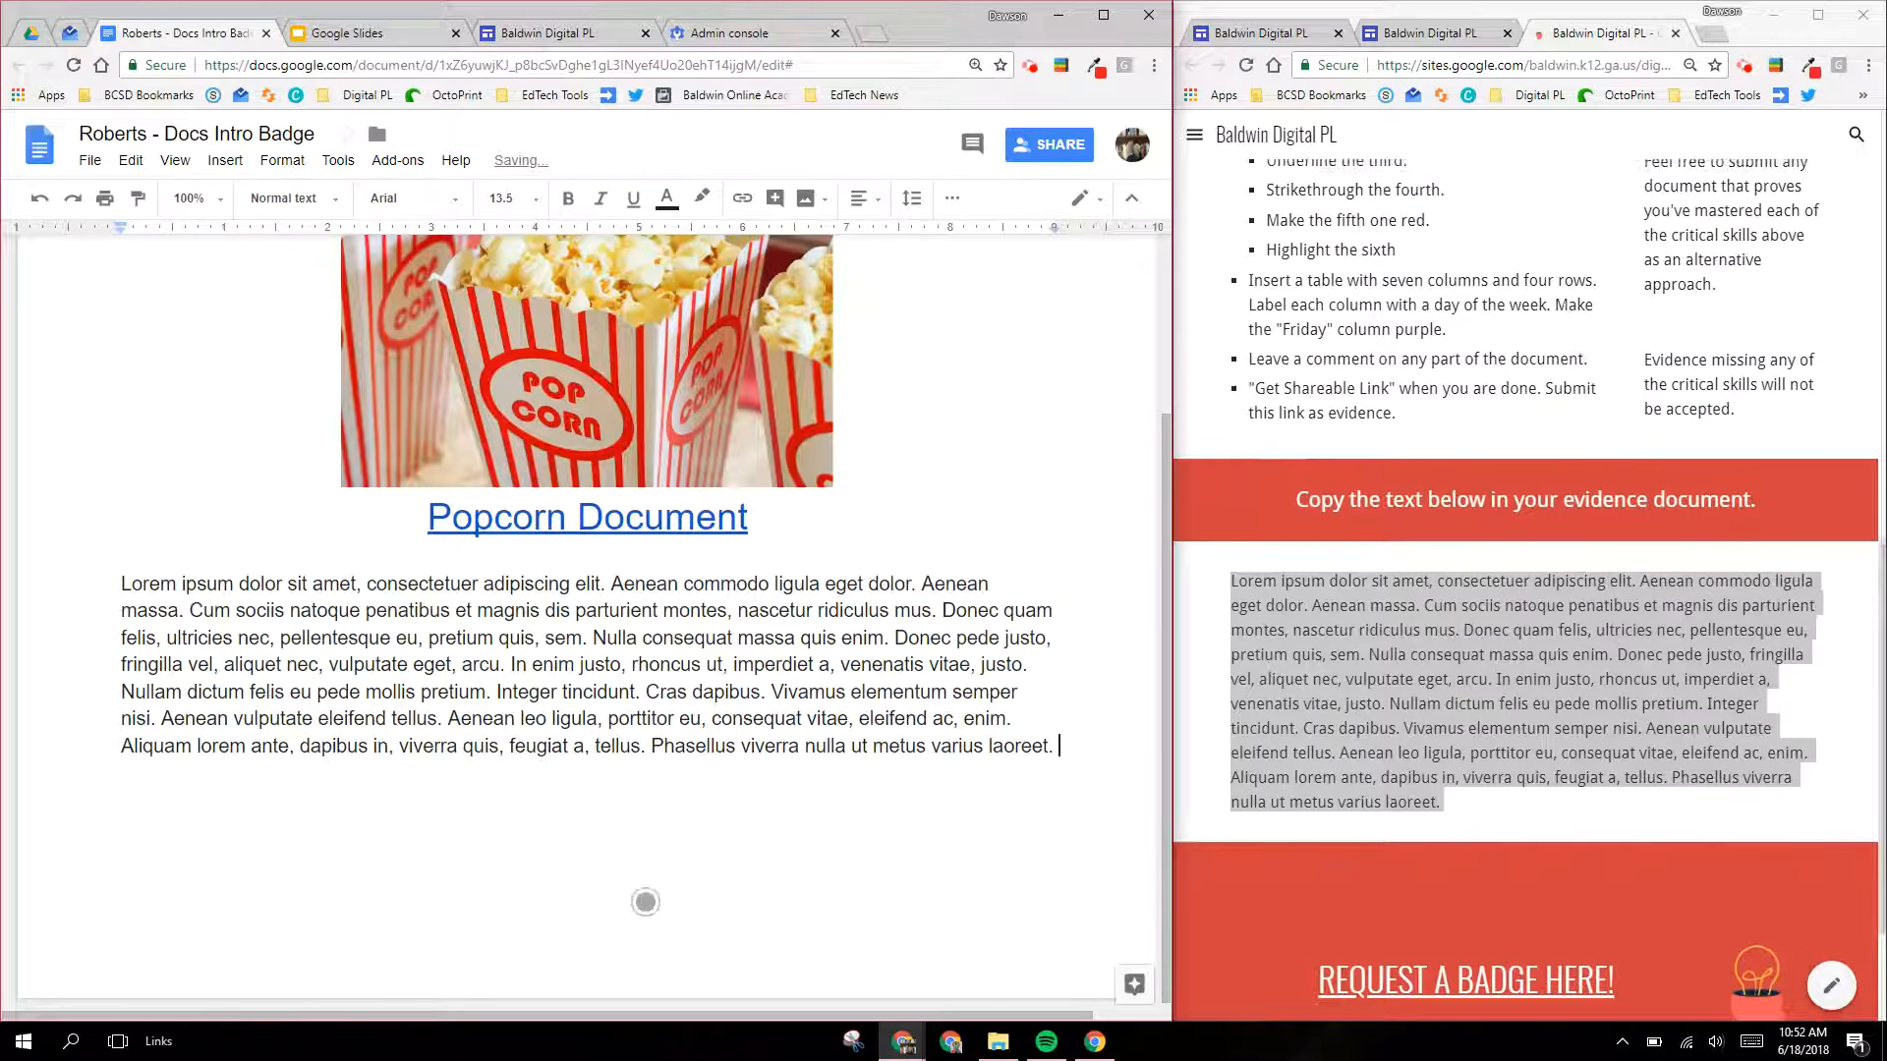
scroll(1015, 850, "up", 2)
scroll(1213, 387, "up", 3)
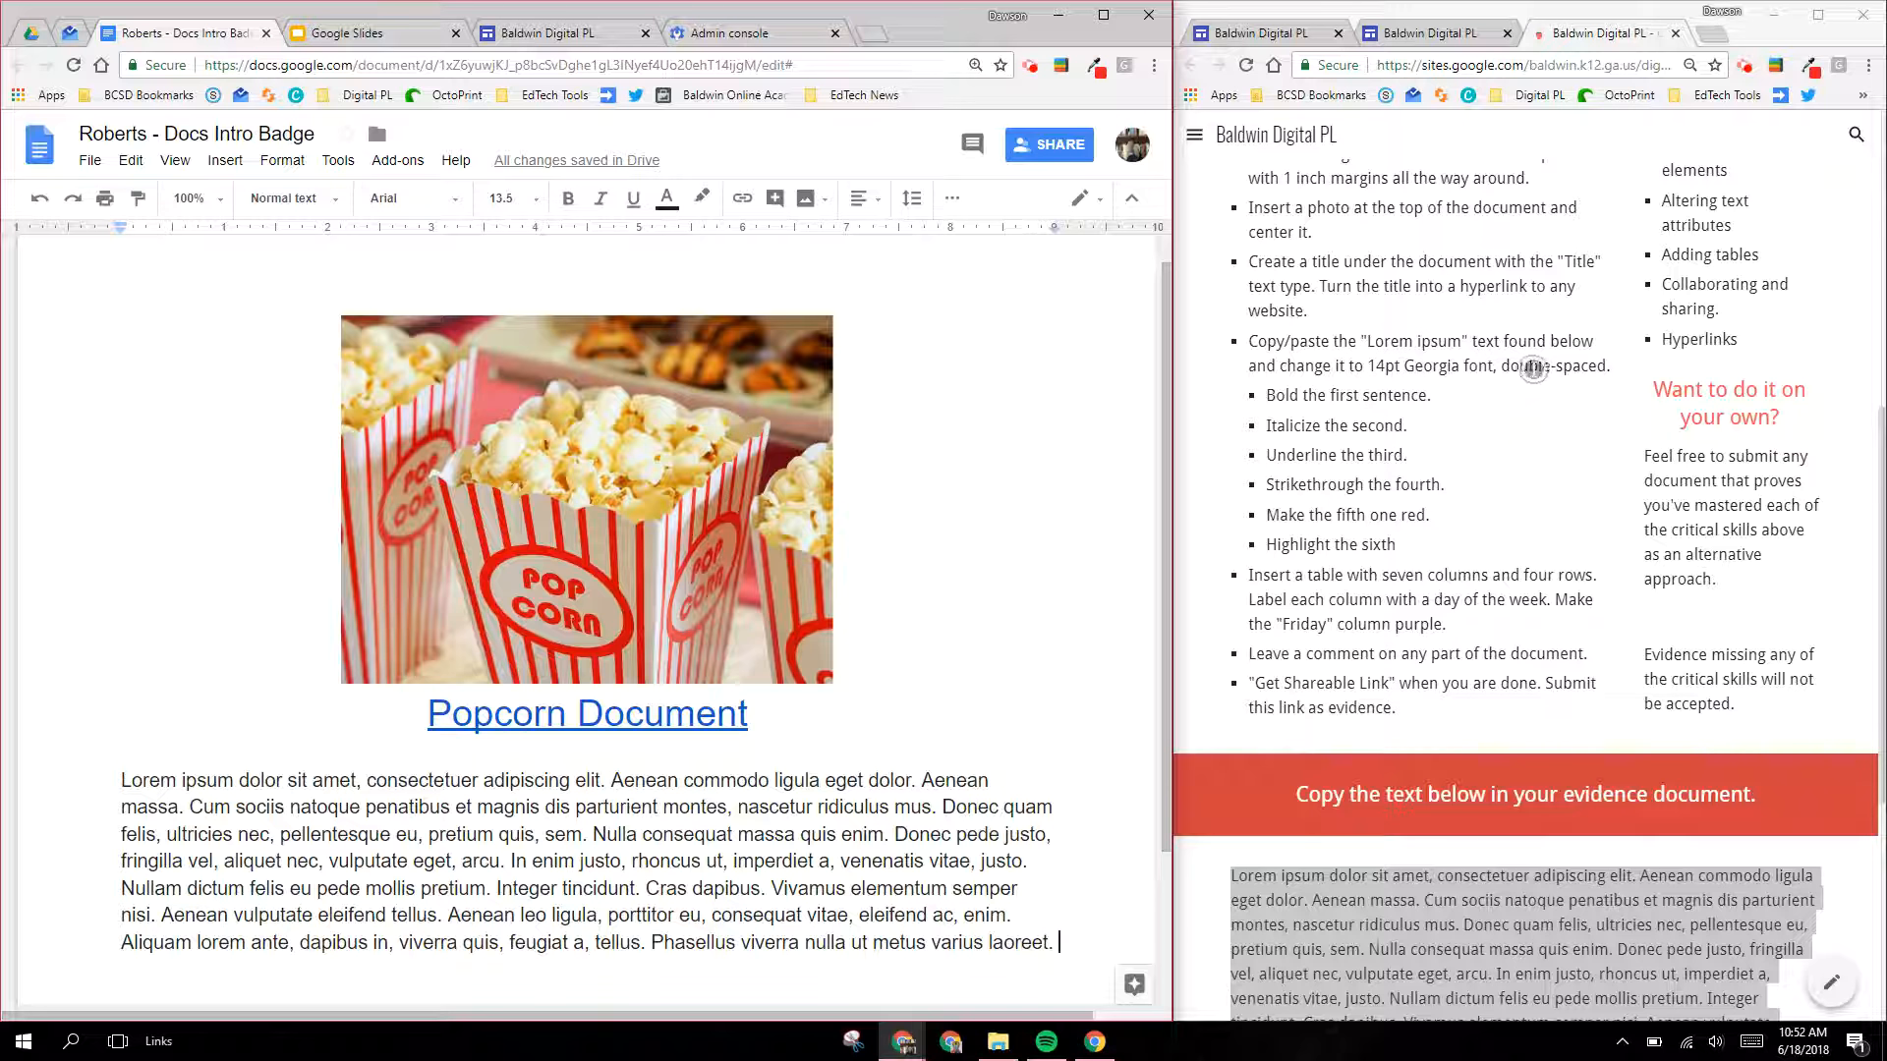
scroll(476, 848, "down", 2)
left_click_drag(1066, 750, 56, 592)
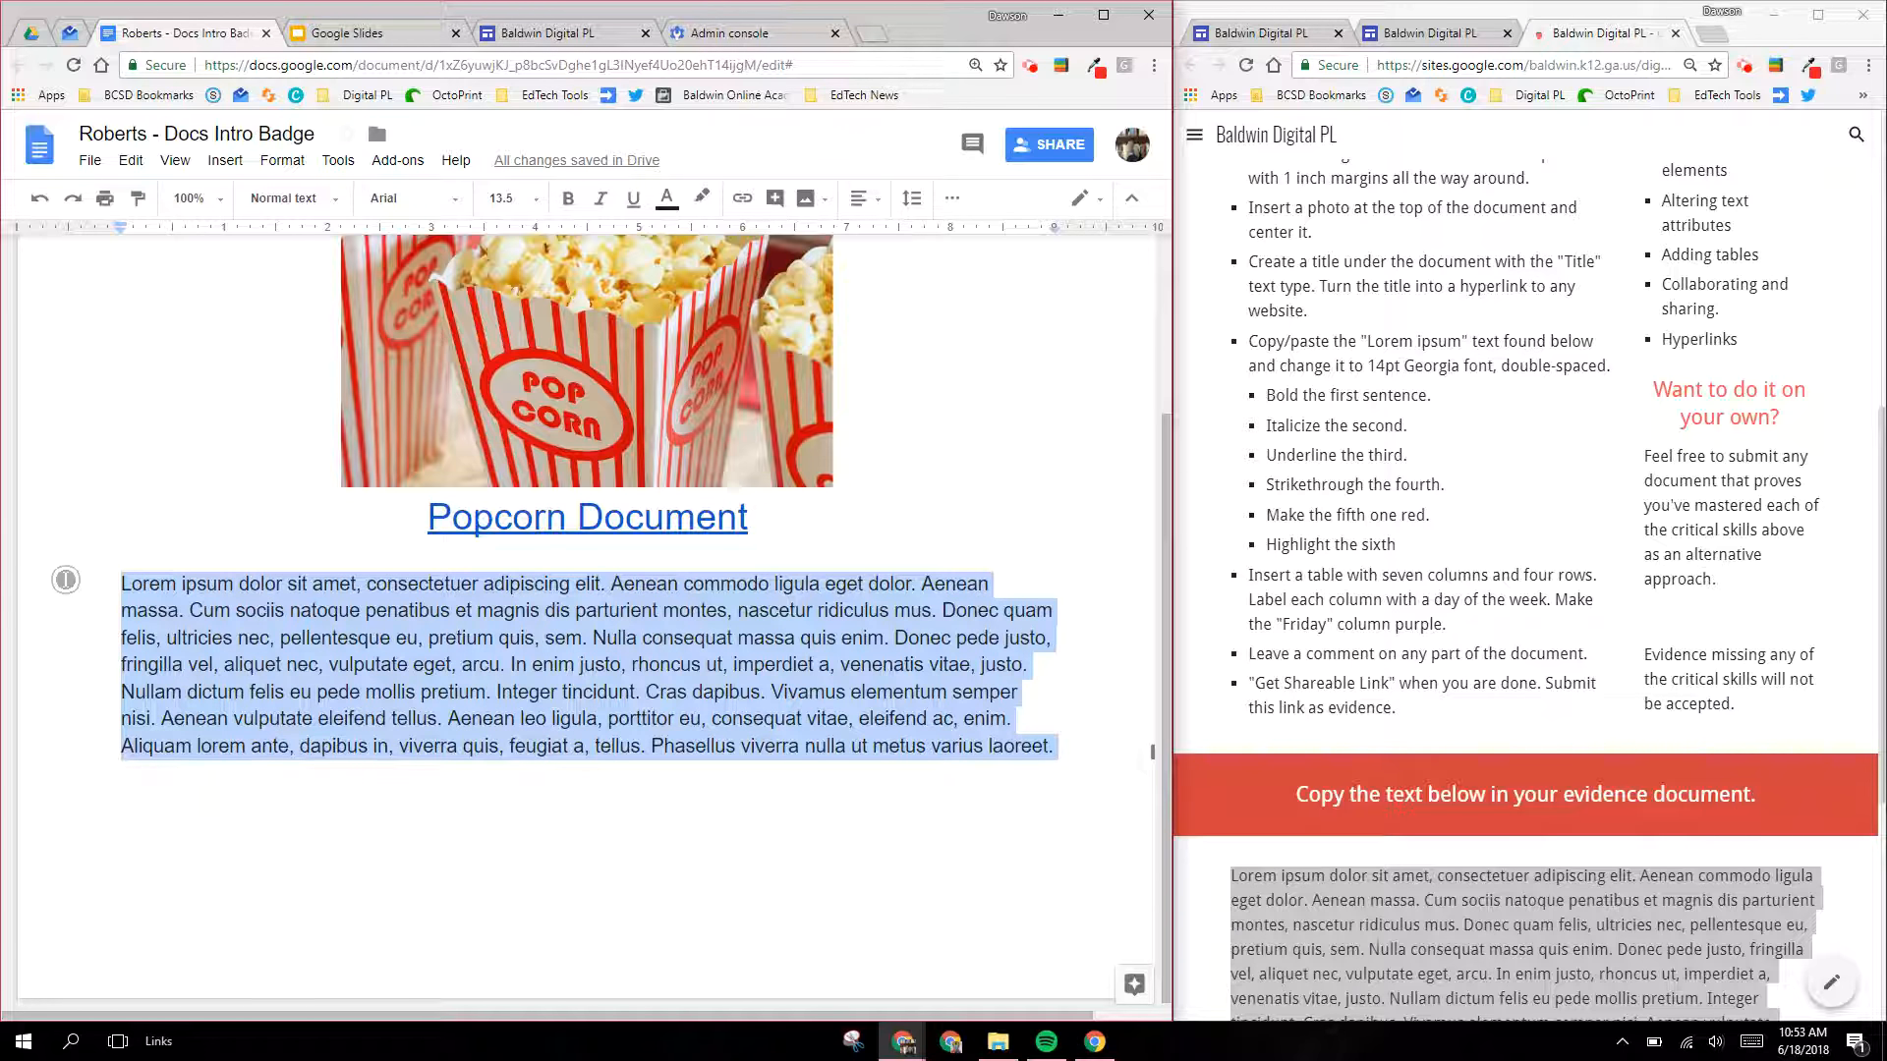
left_click(534, 200)
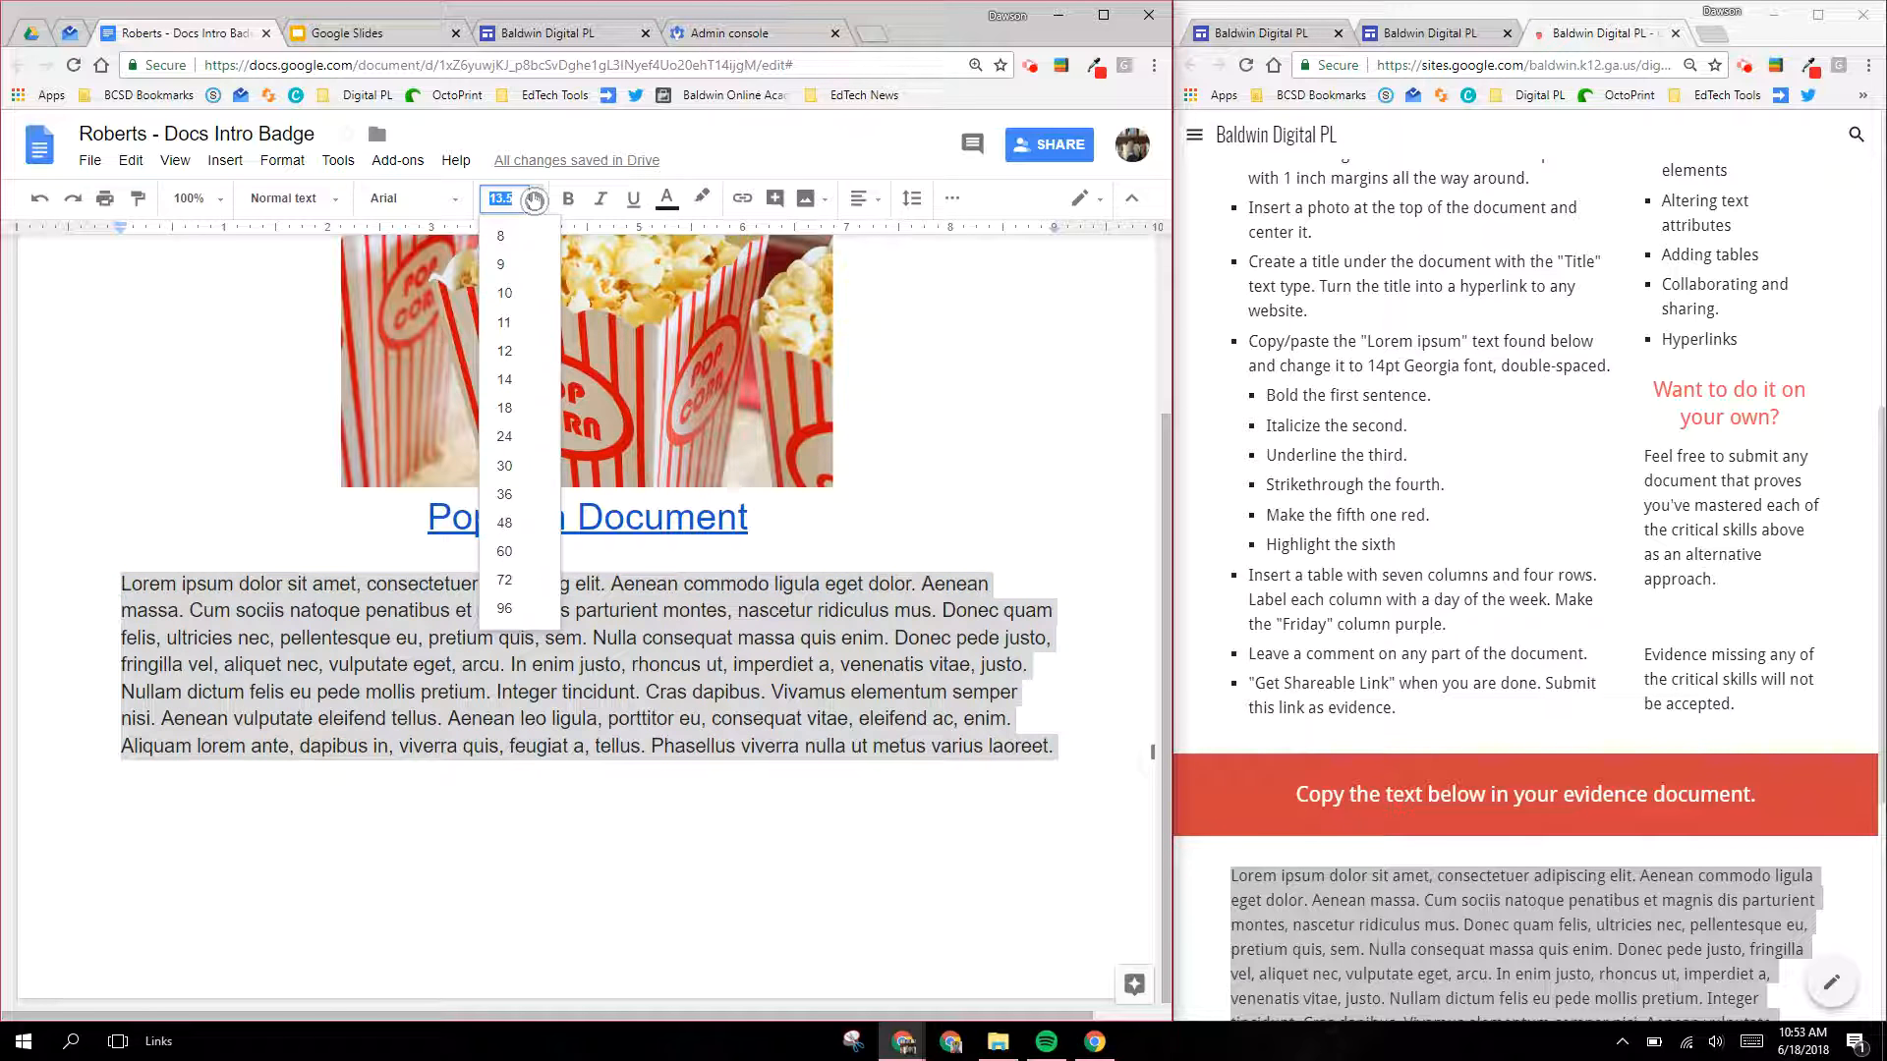
left_click(504, 380)
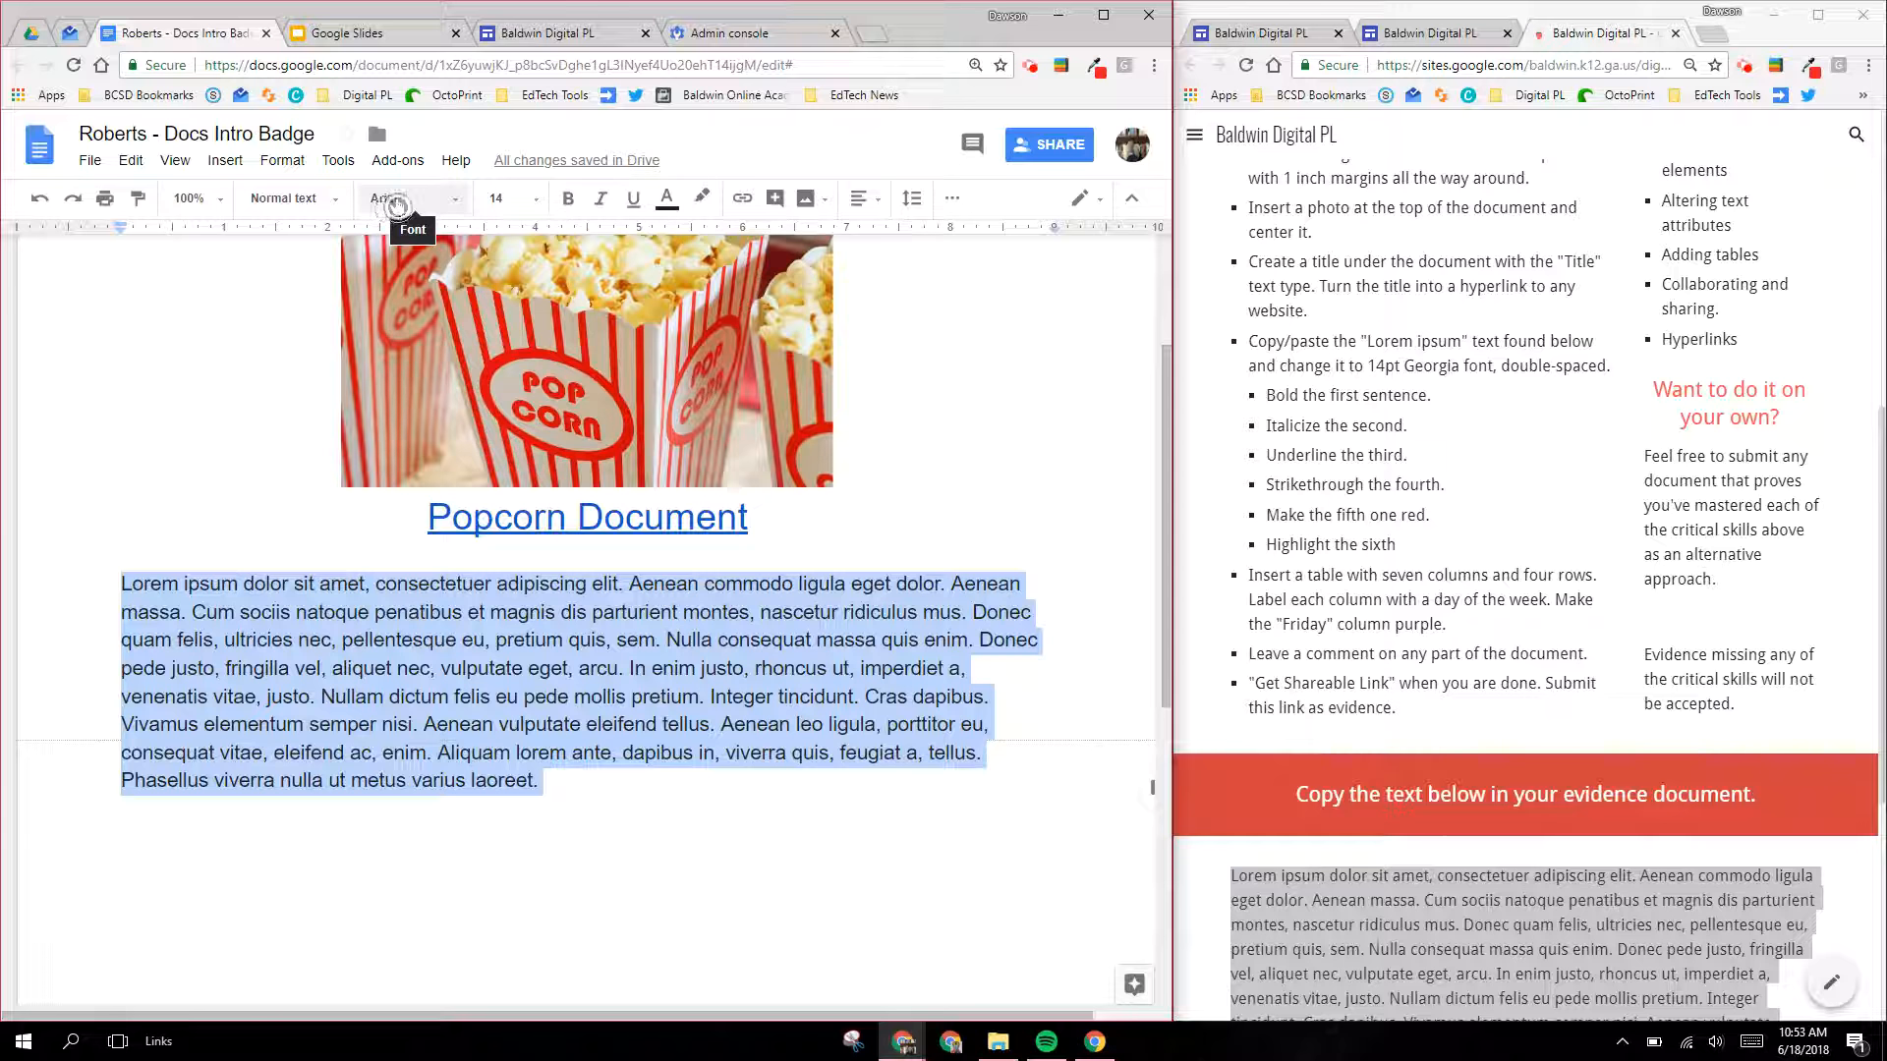
left_click(453, 199)
scroll(510, 530, "down", 4)
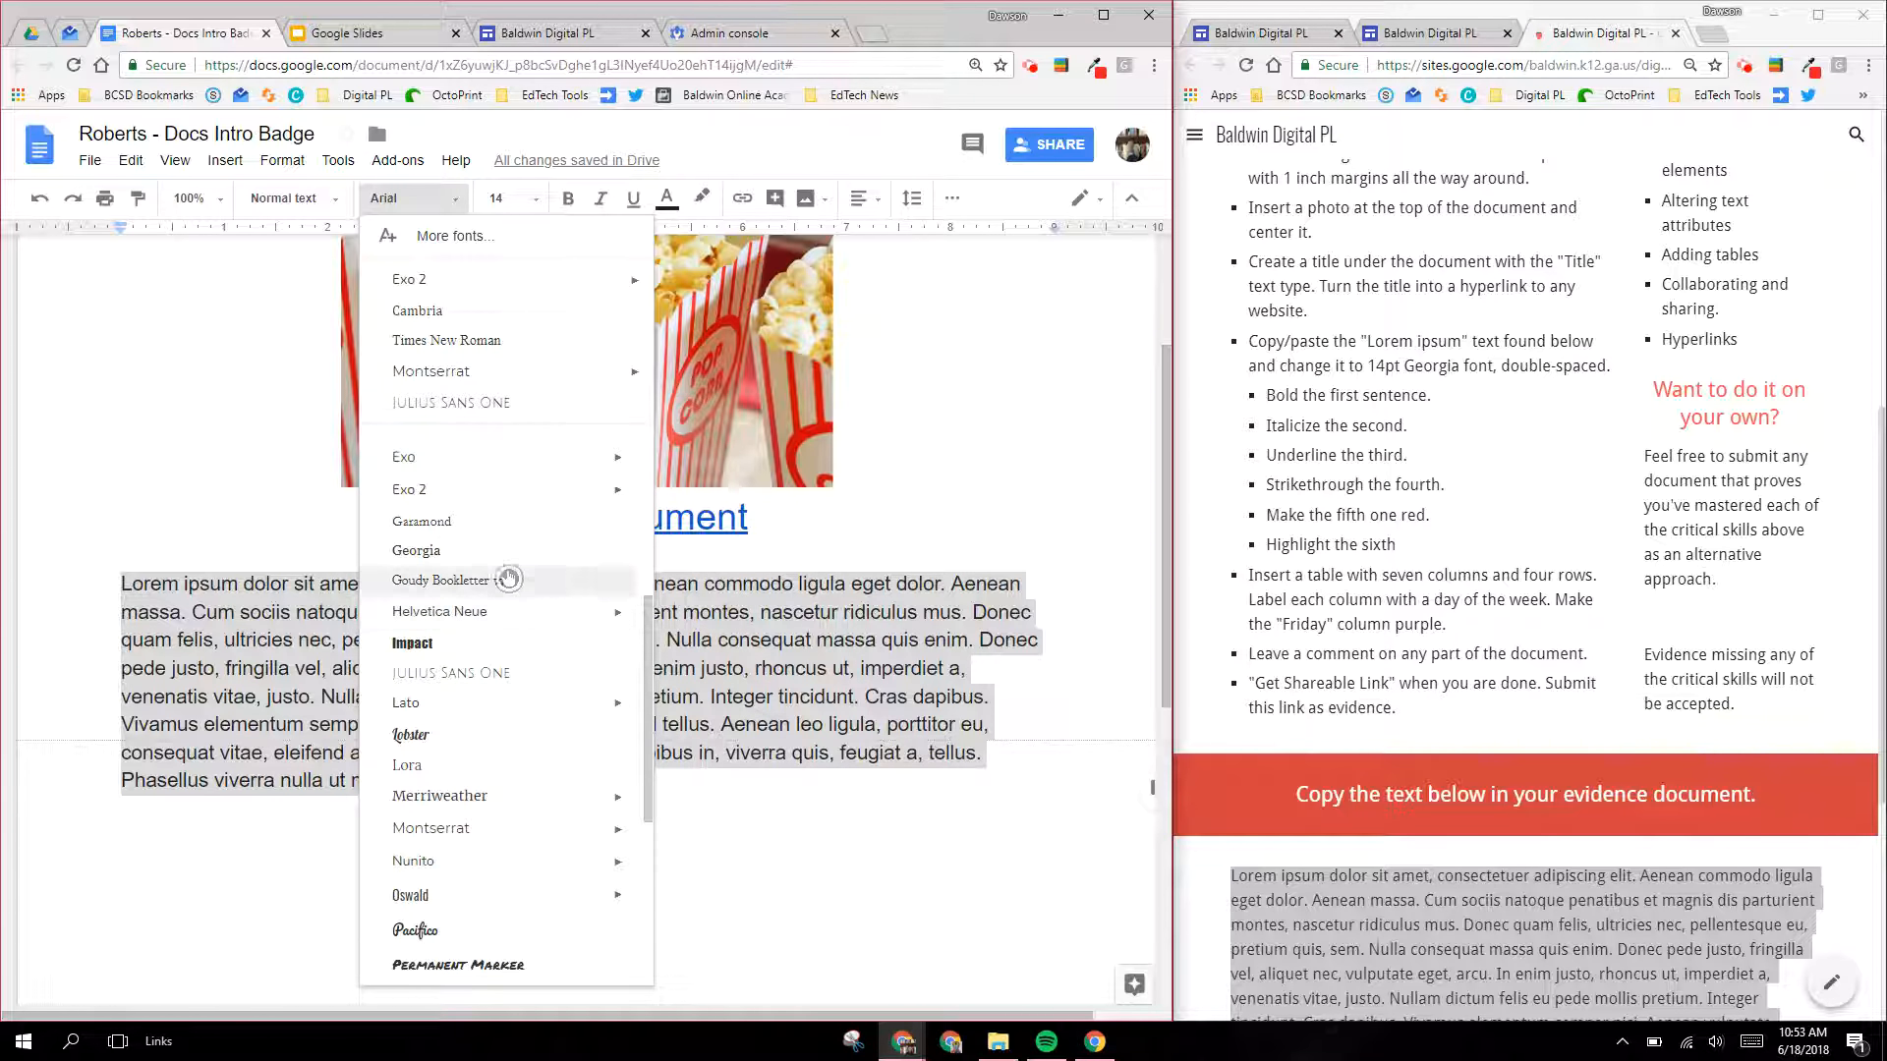
left_click(417, 552)
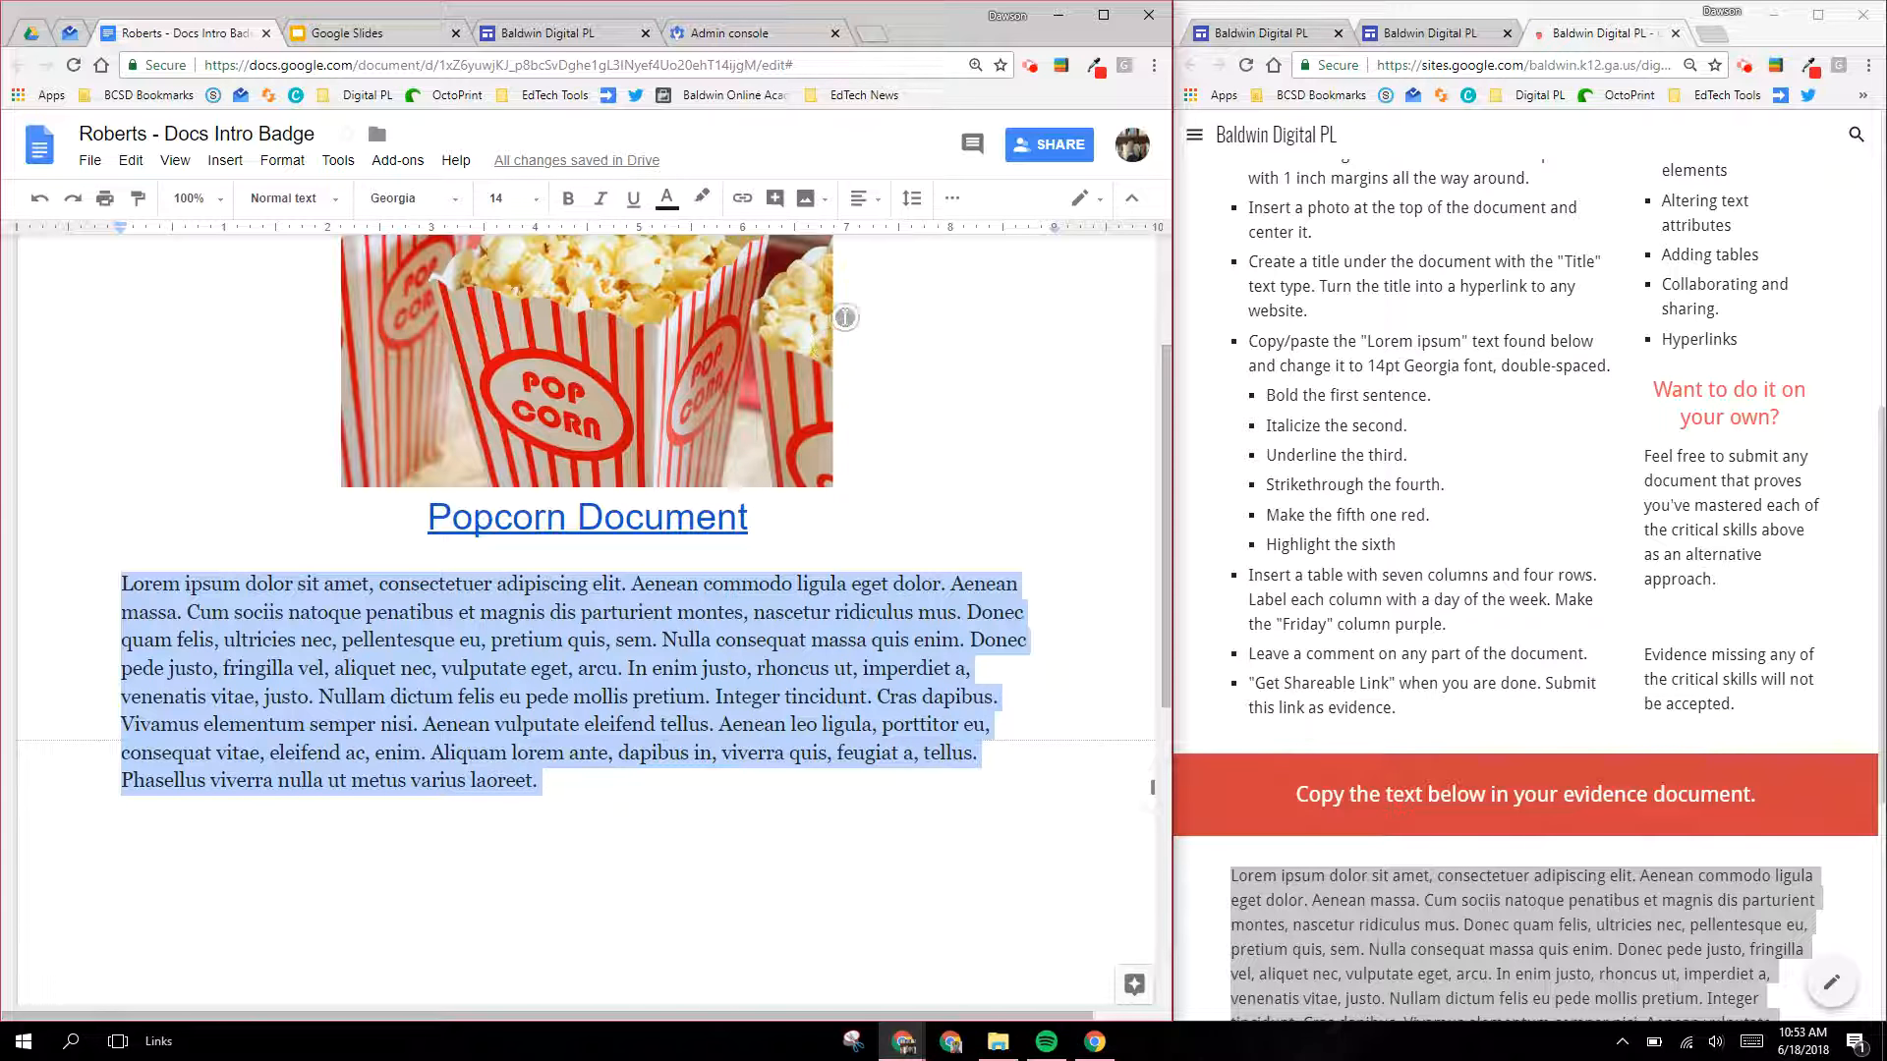
Step: Set the line spacing of the "Lorem ipsum" paragraph to Double
left_click(876, 203)
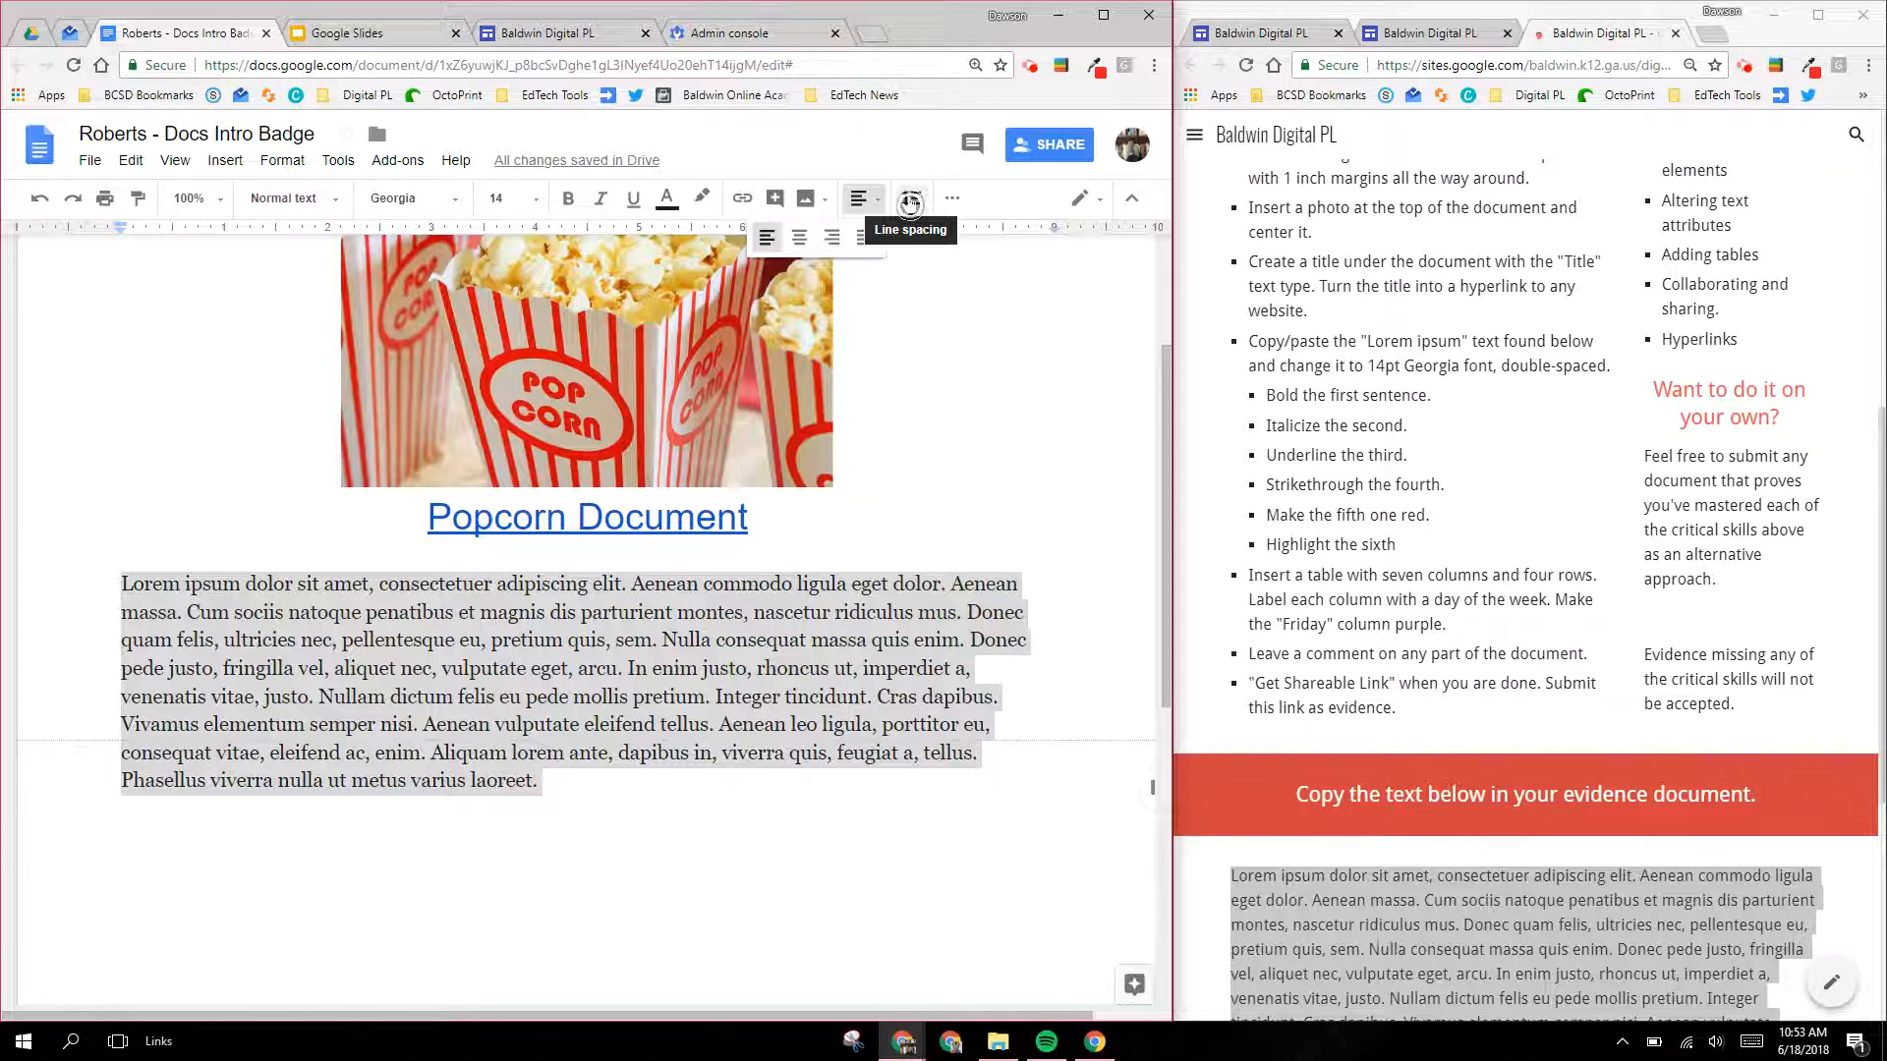
left_click(911, 201)
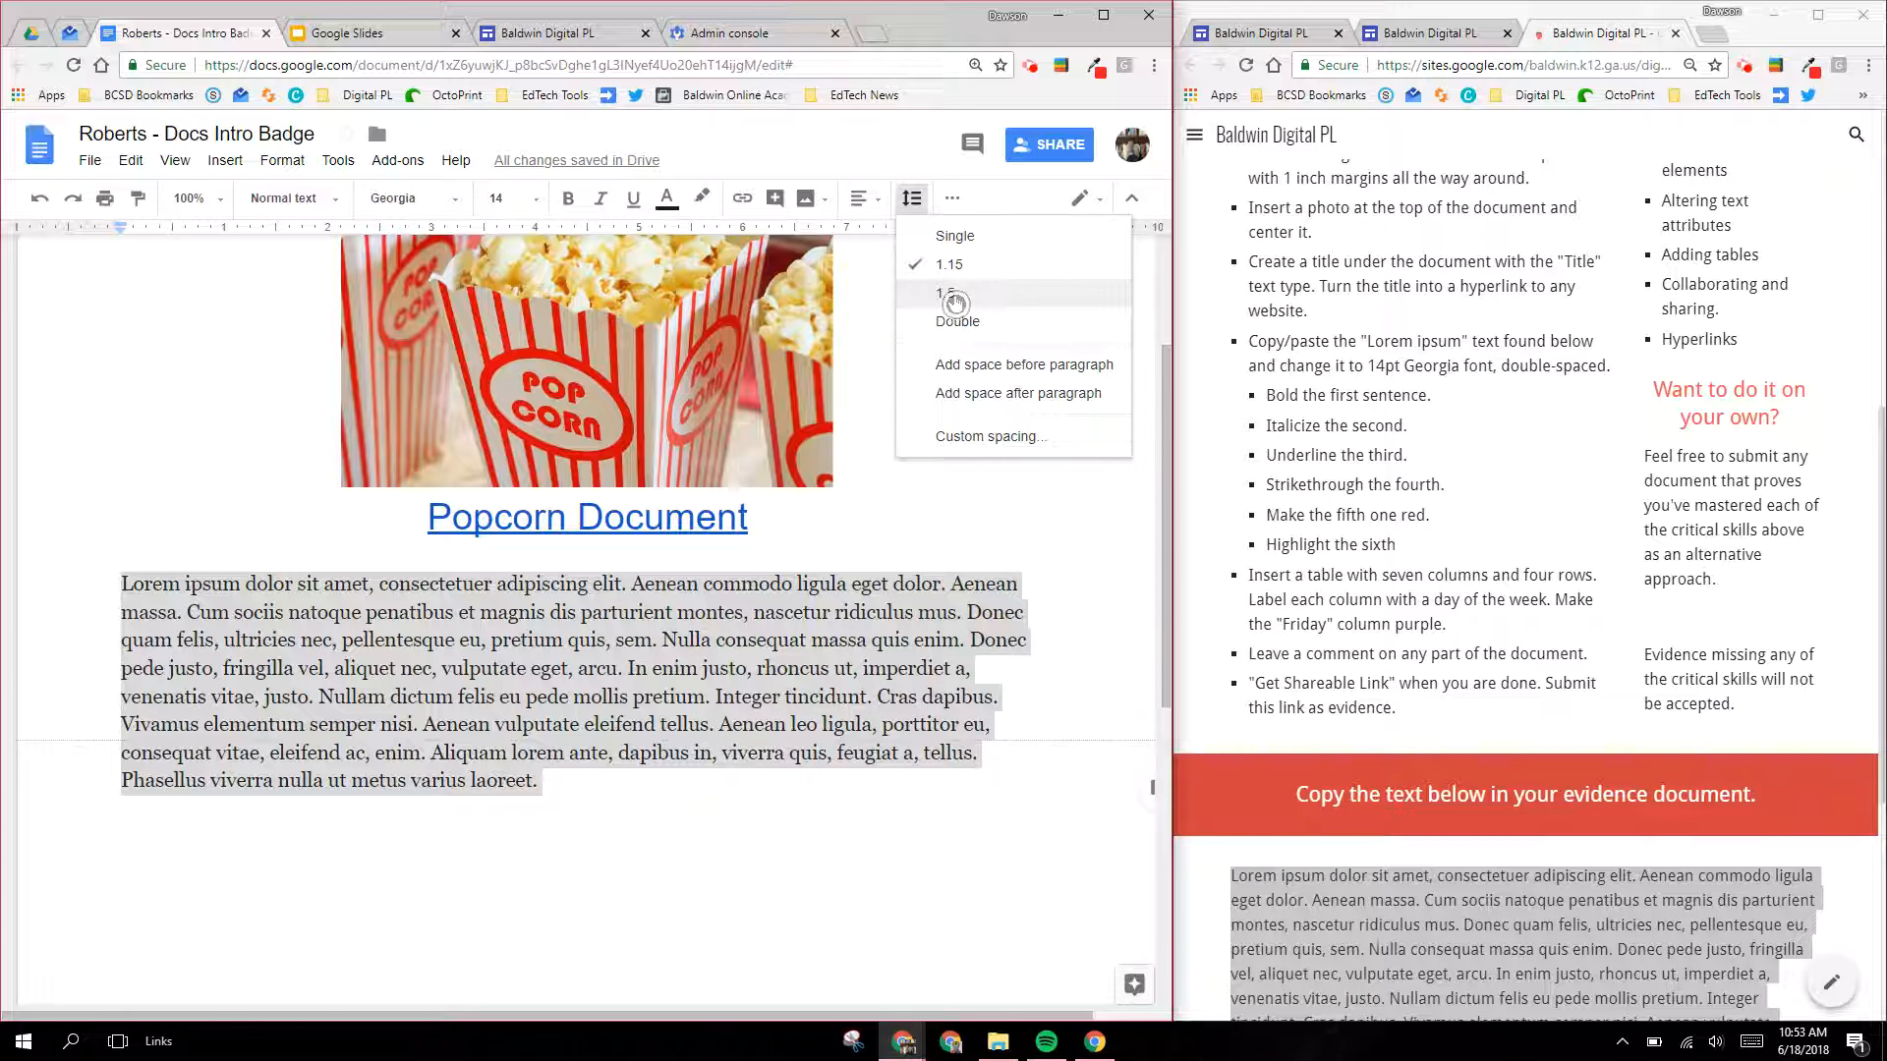
left_click(1024, 439)
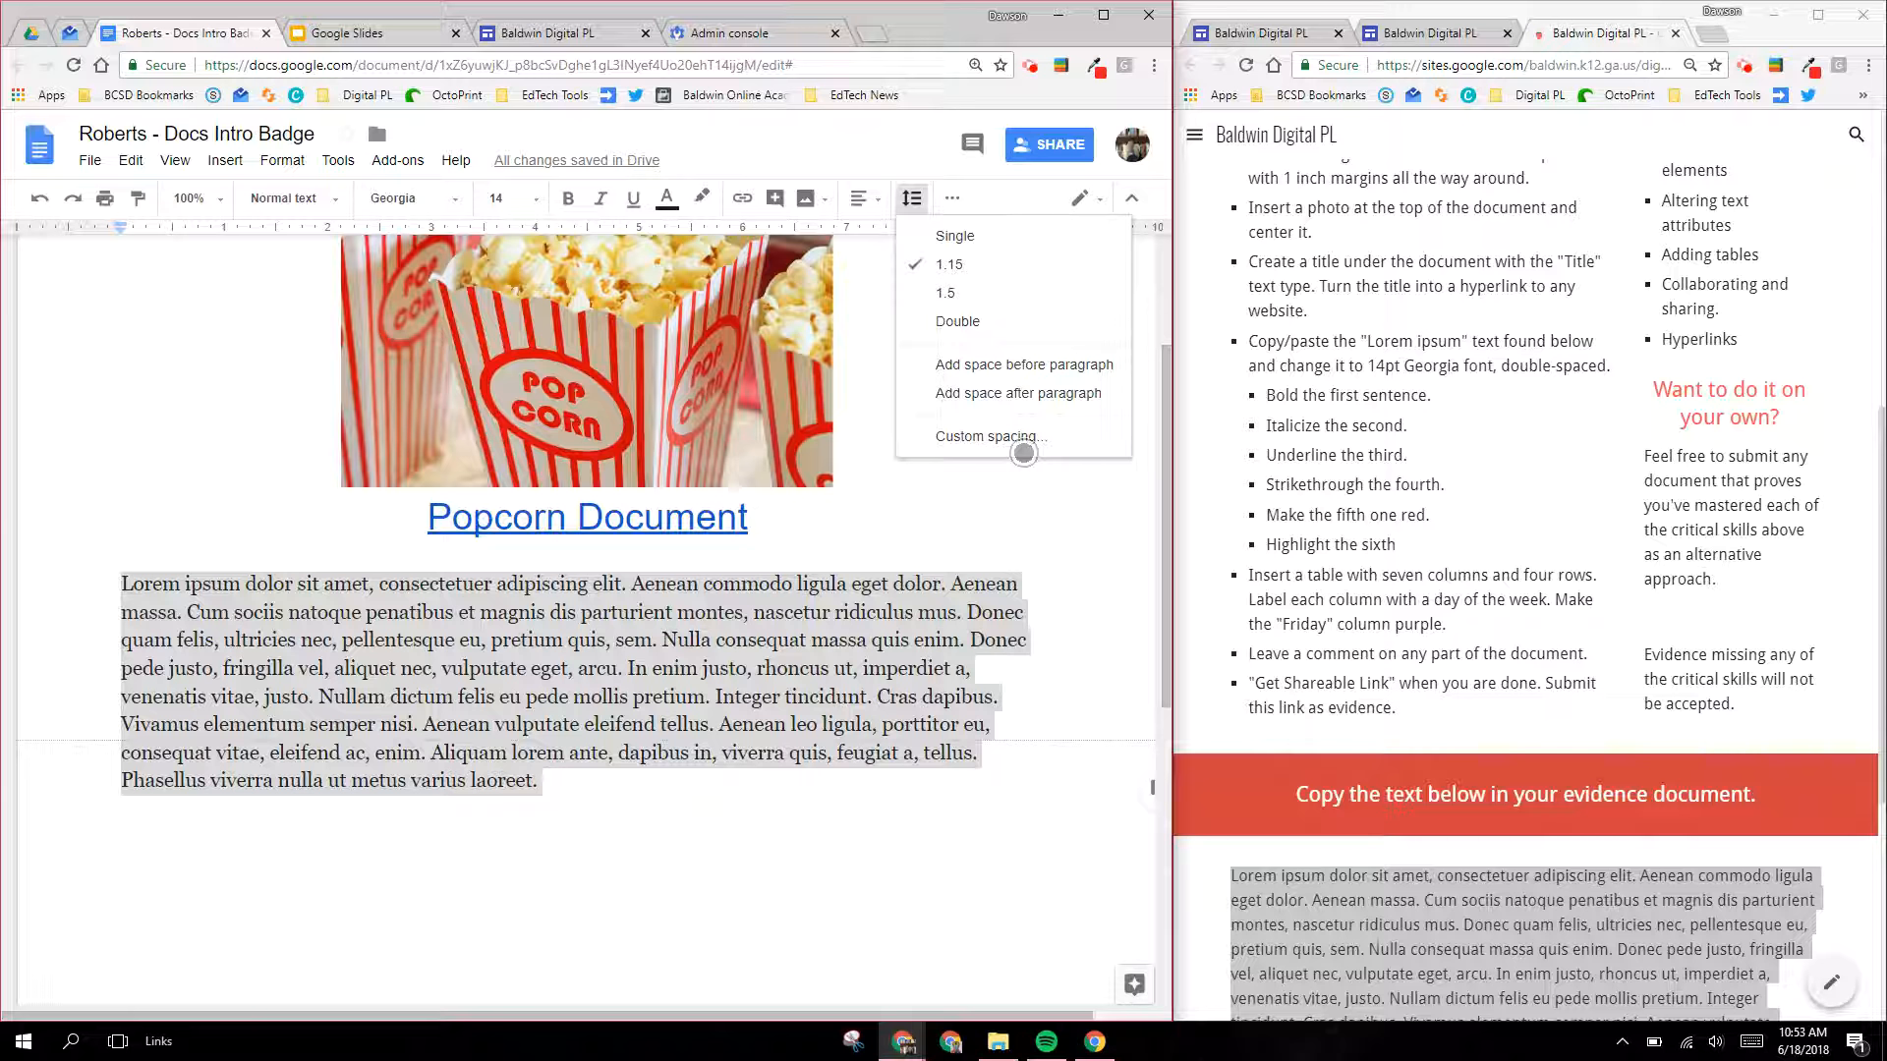
left_click(1014, 438)
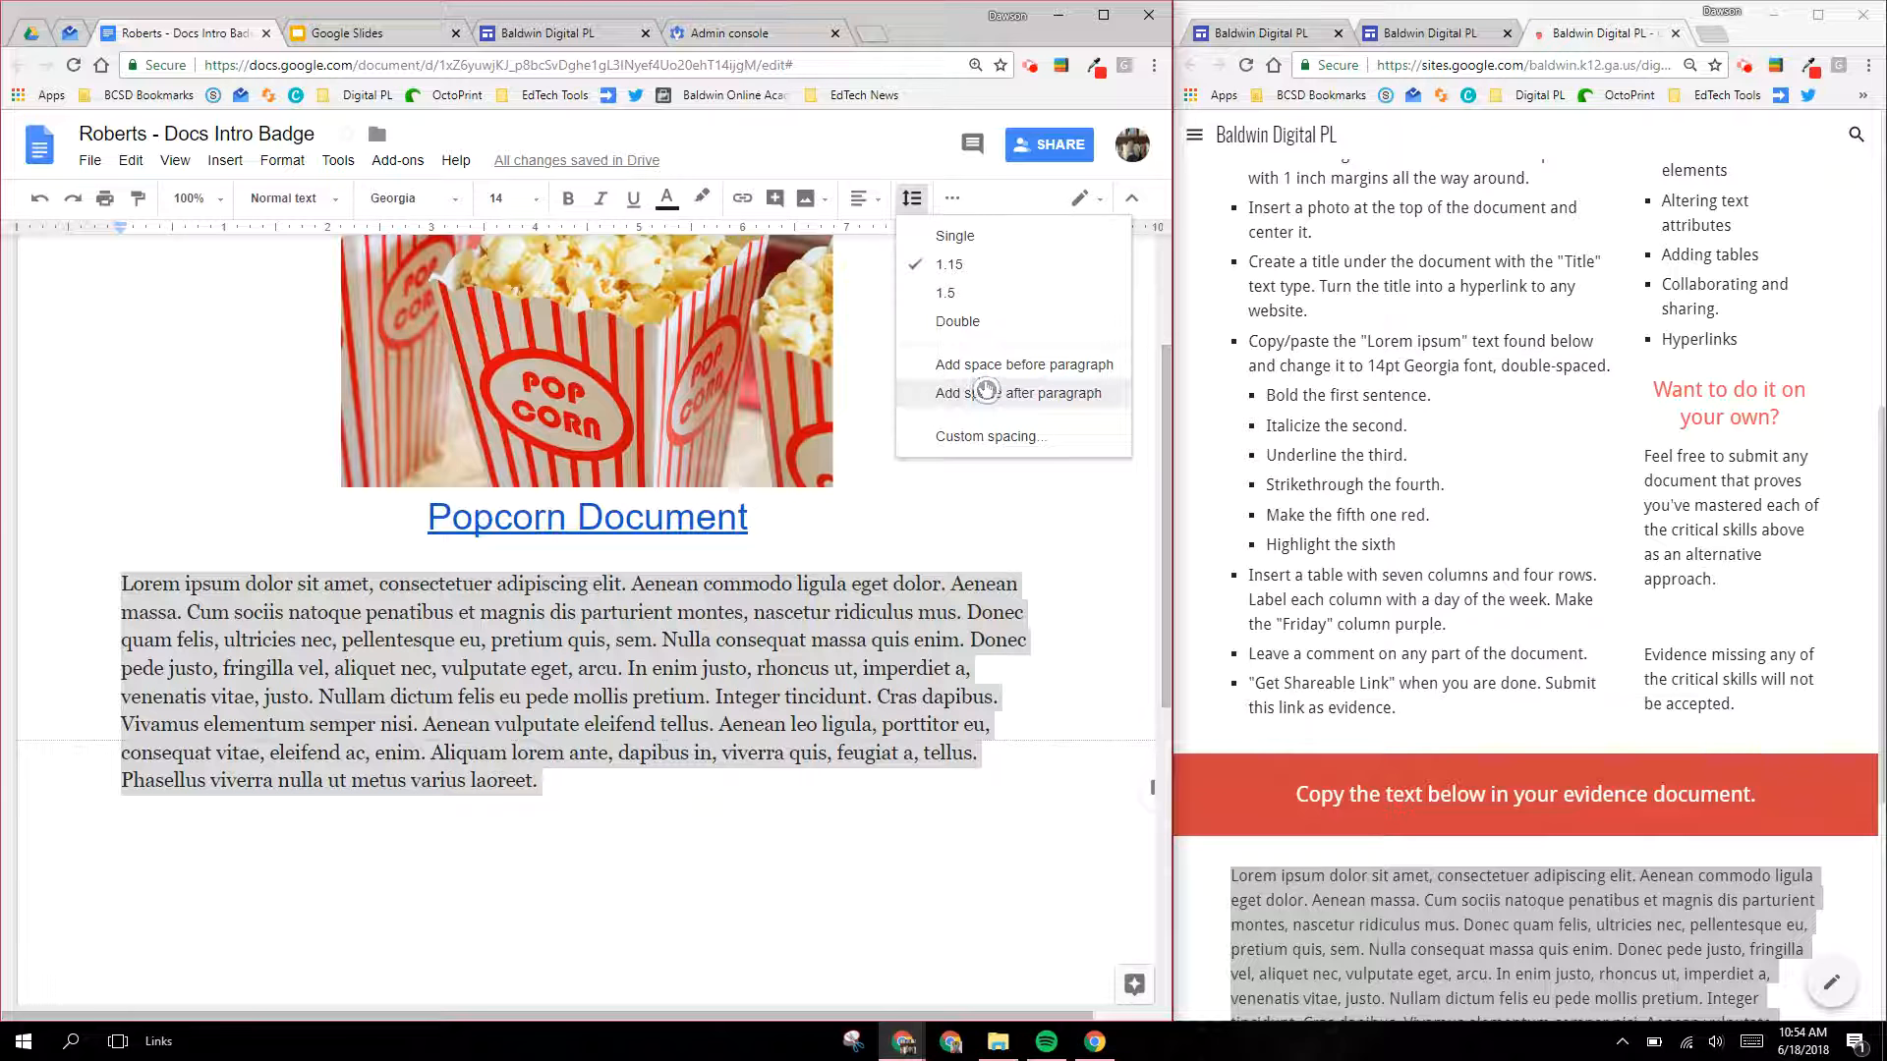
left_click(958, 325)
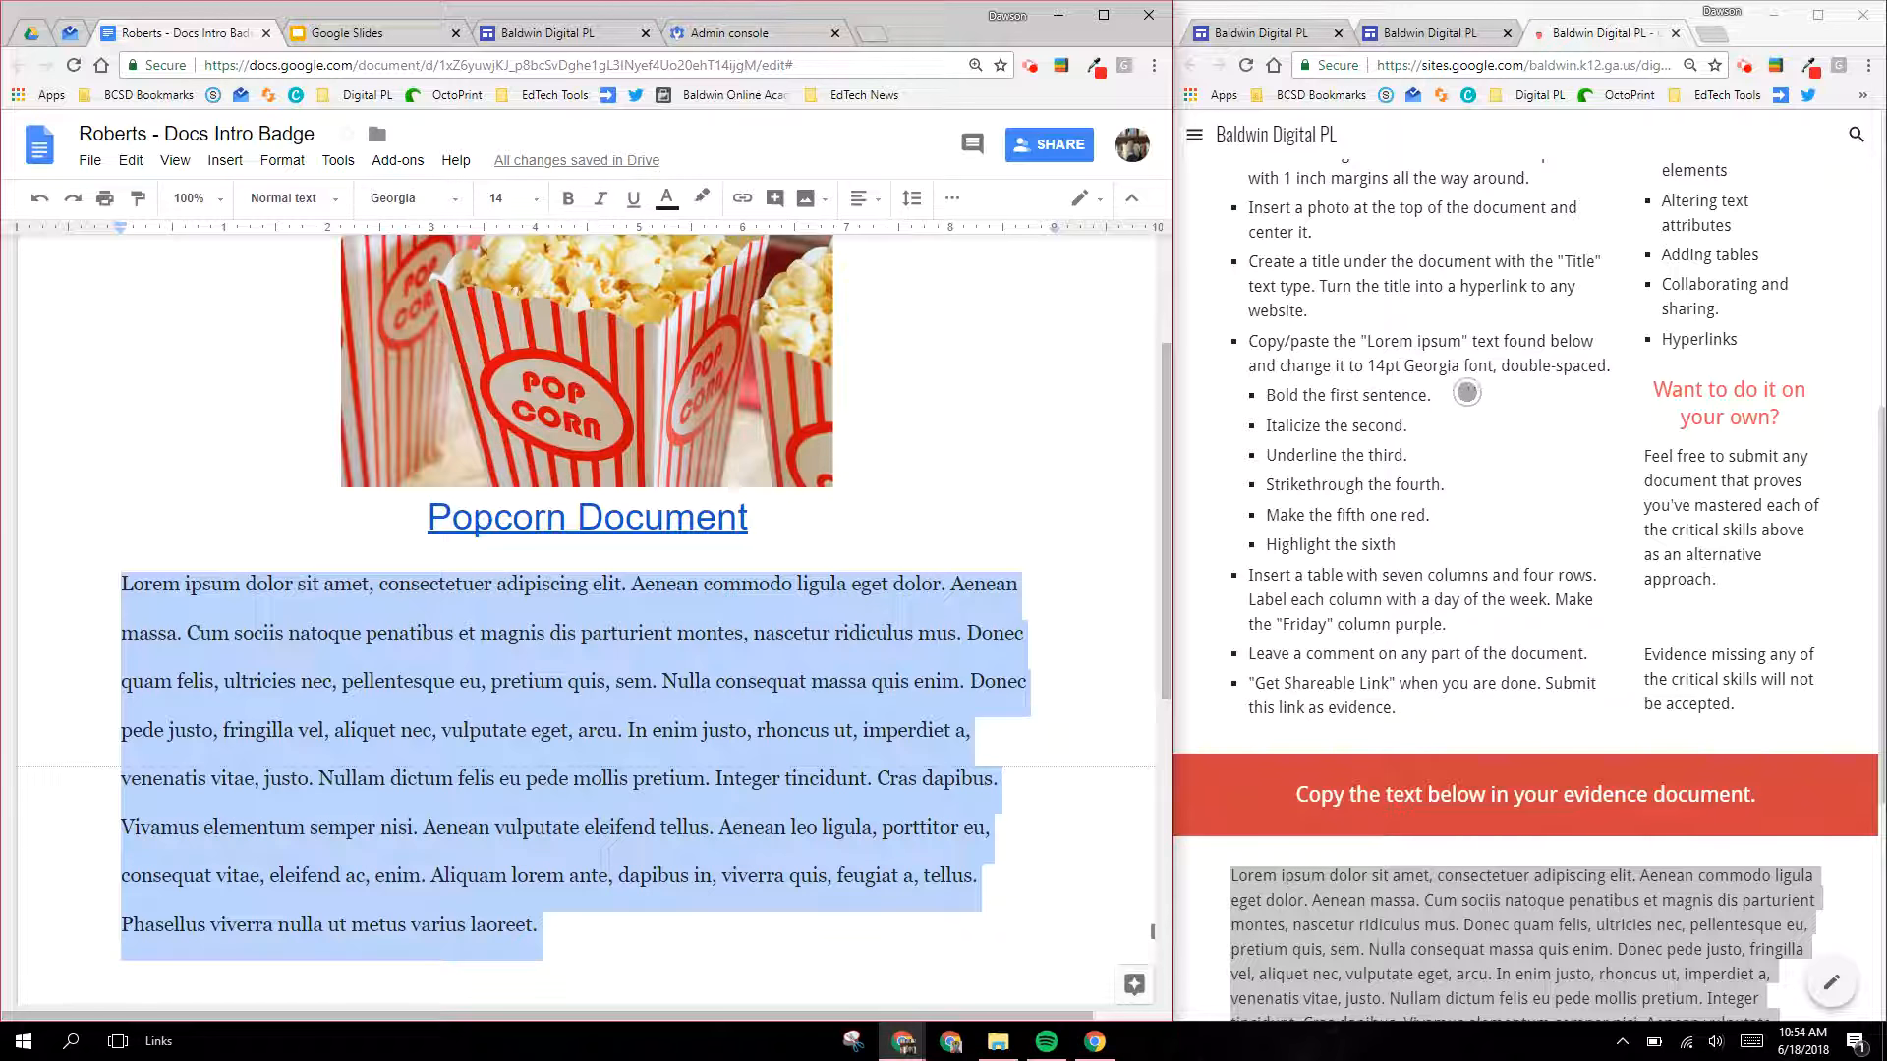
Step: Bold the paragraph's first sentence, "Lorem ipsum dolor sit amet, consectetuer adipiscing elit.", as the badge task requires
left_click_drag(1261, 395, 1452, 395)
left_click(185, 705)
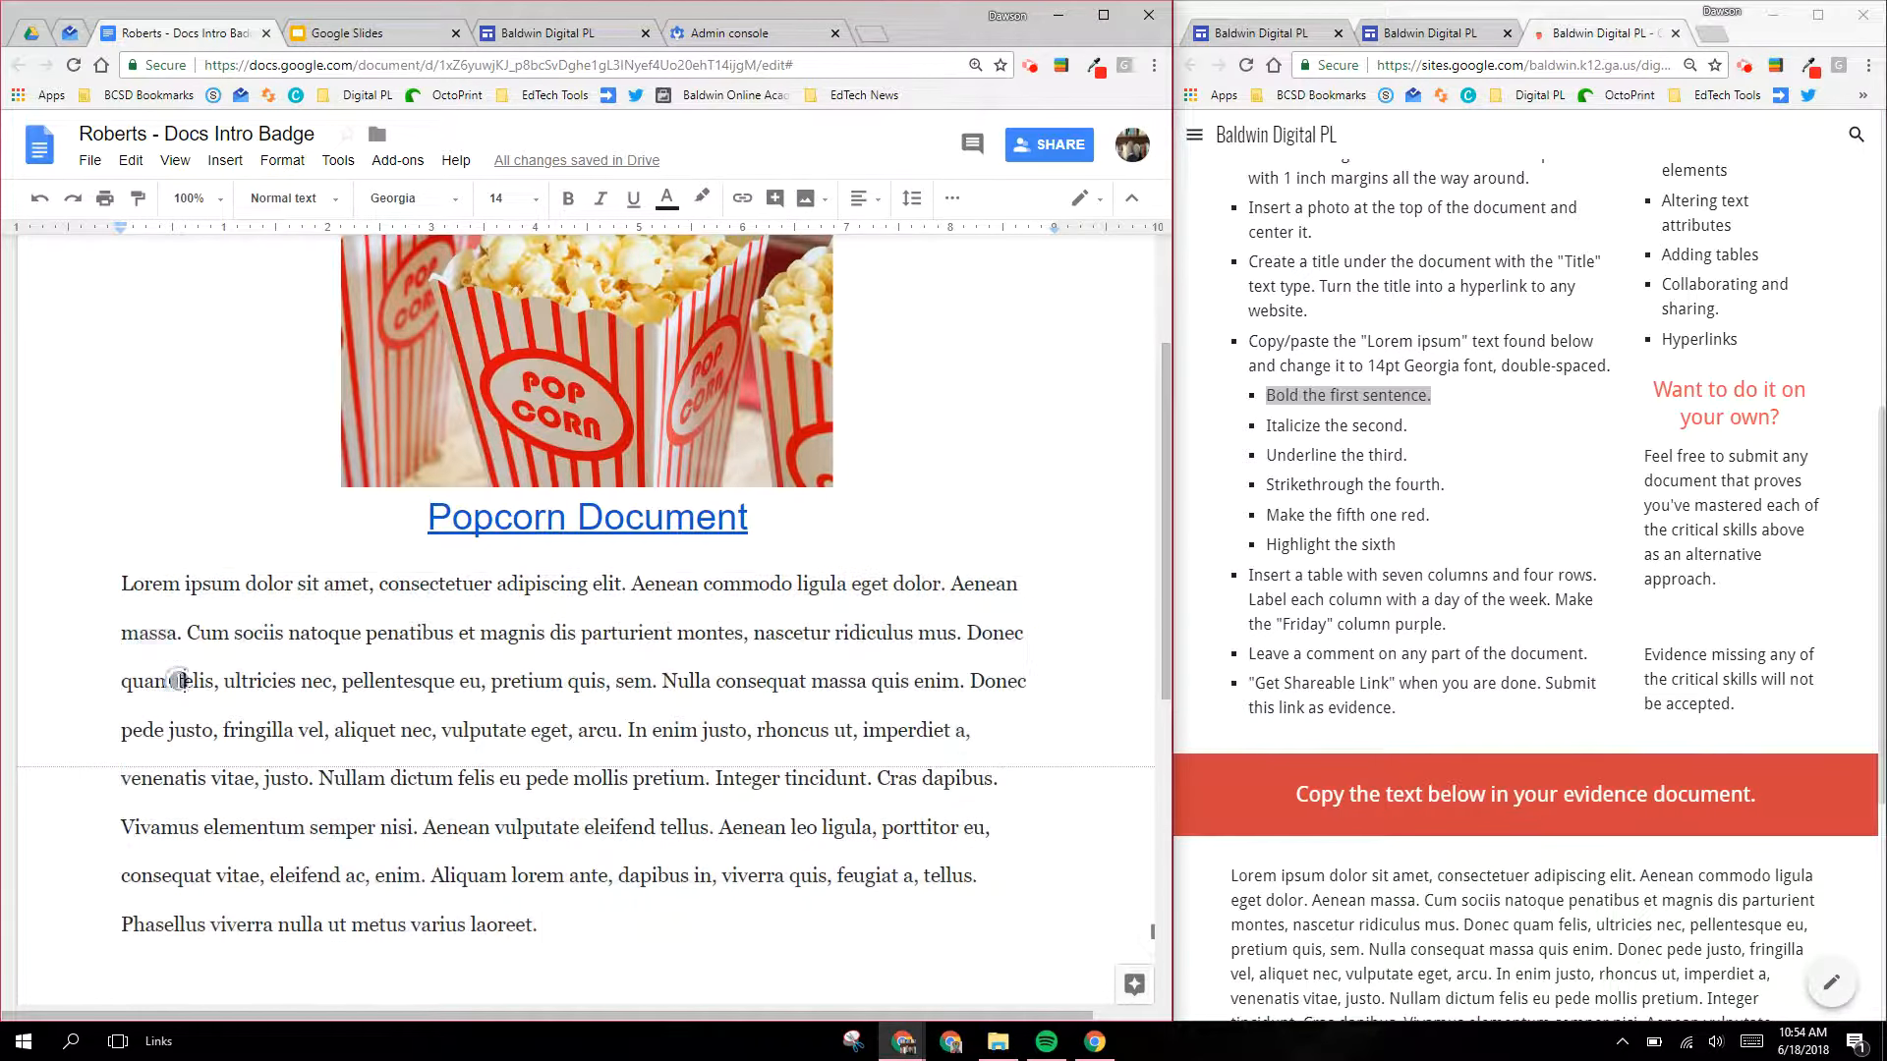
left_click_drag(121, 584, 623, 579)
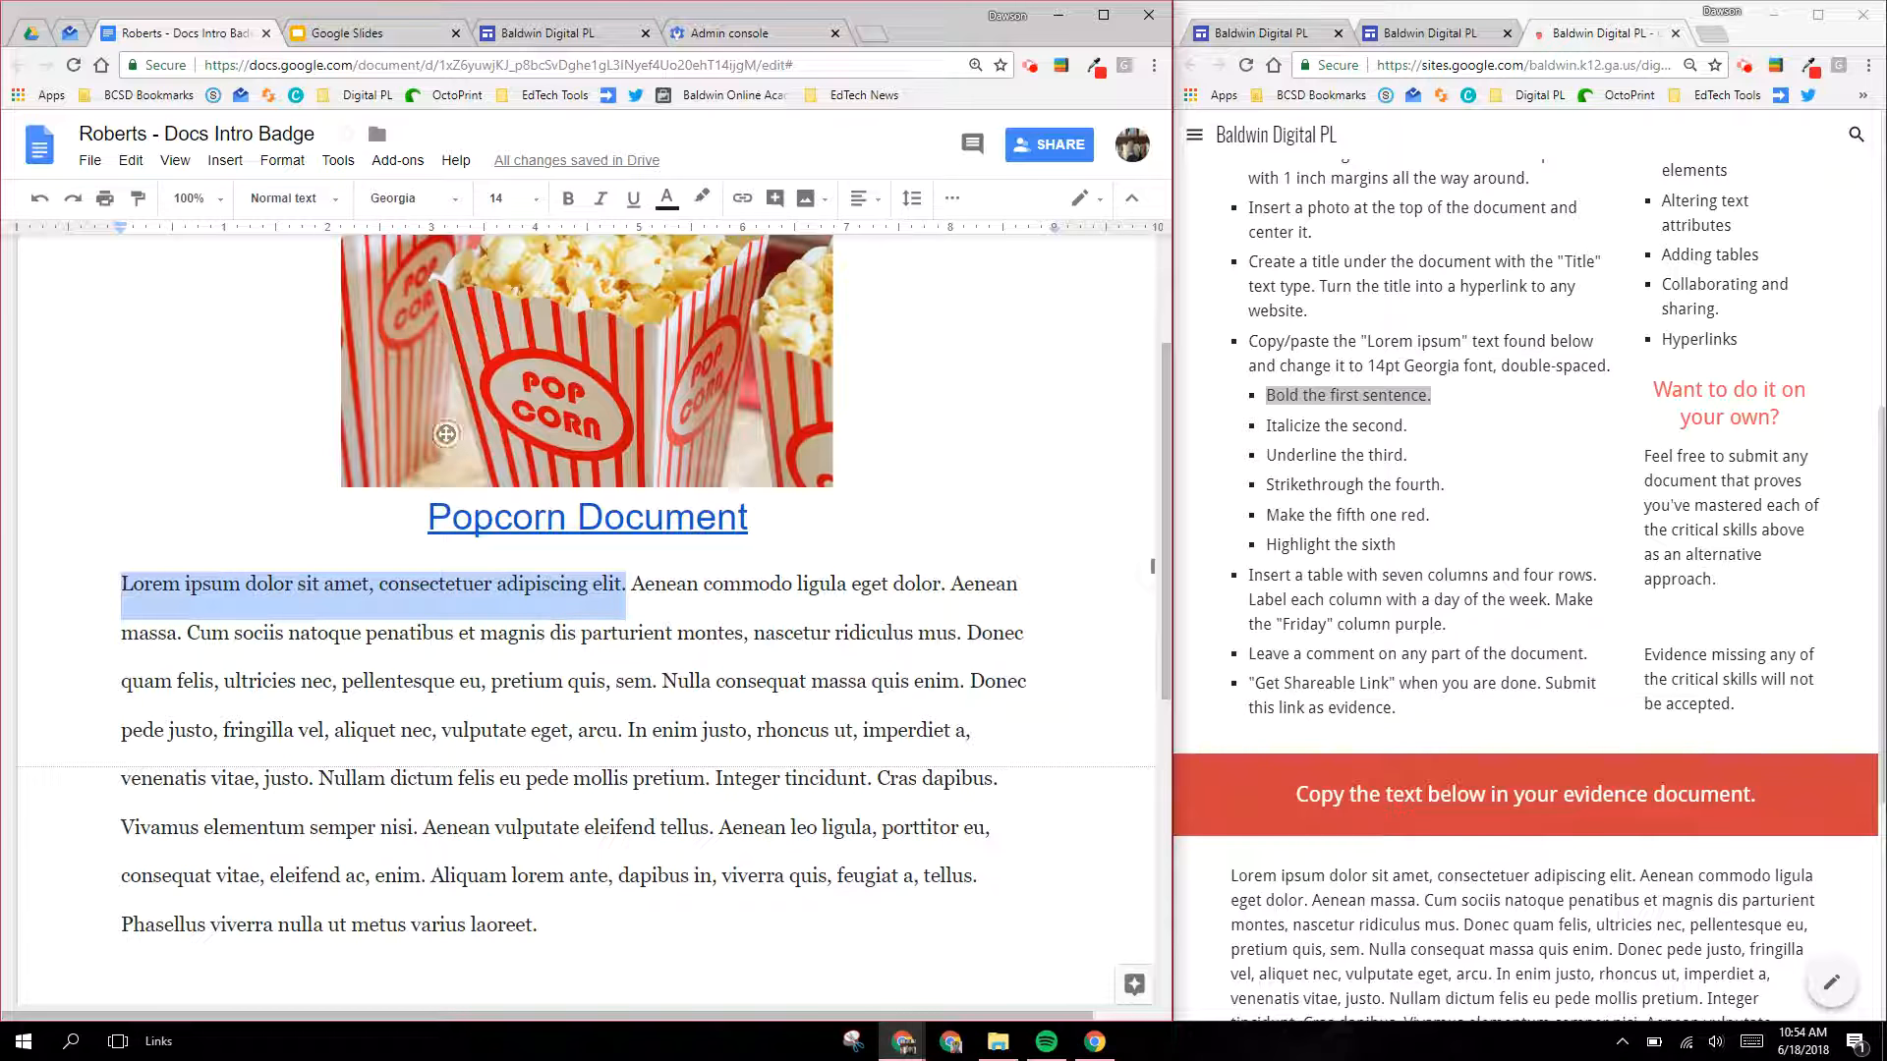
left_click(568, 201)
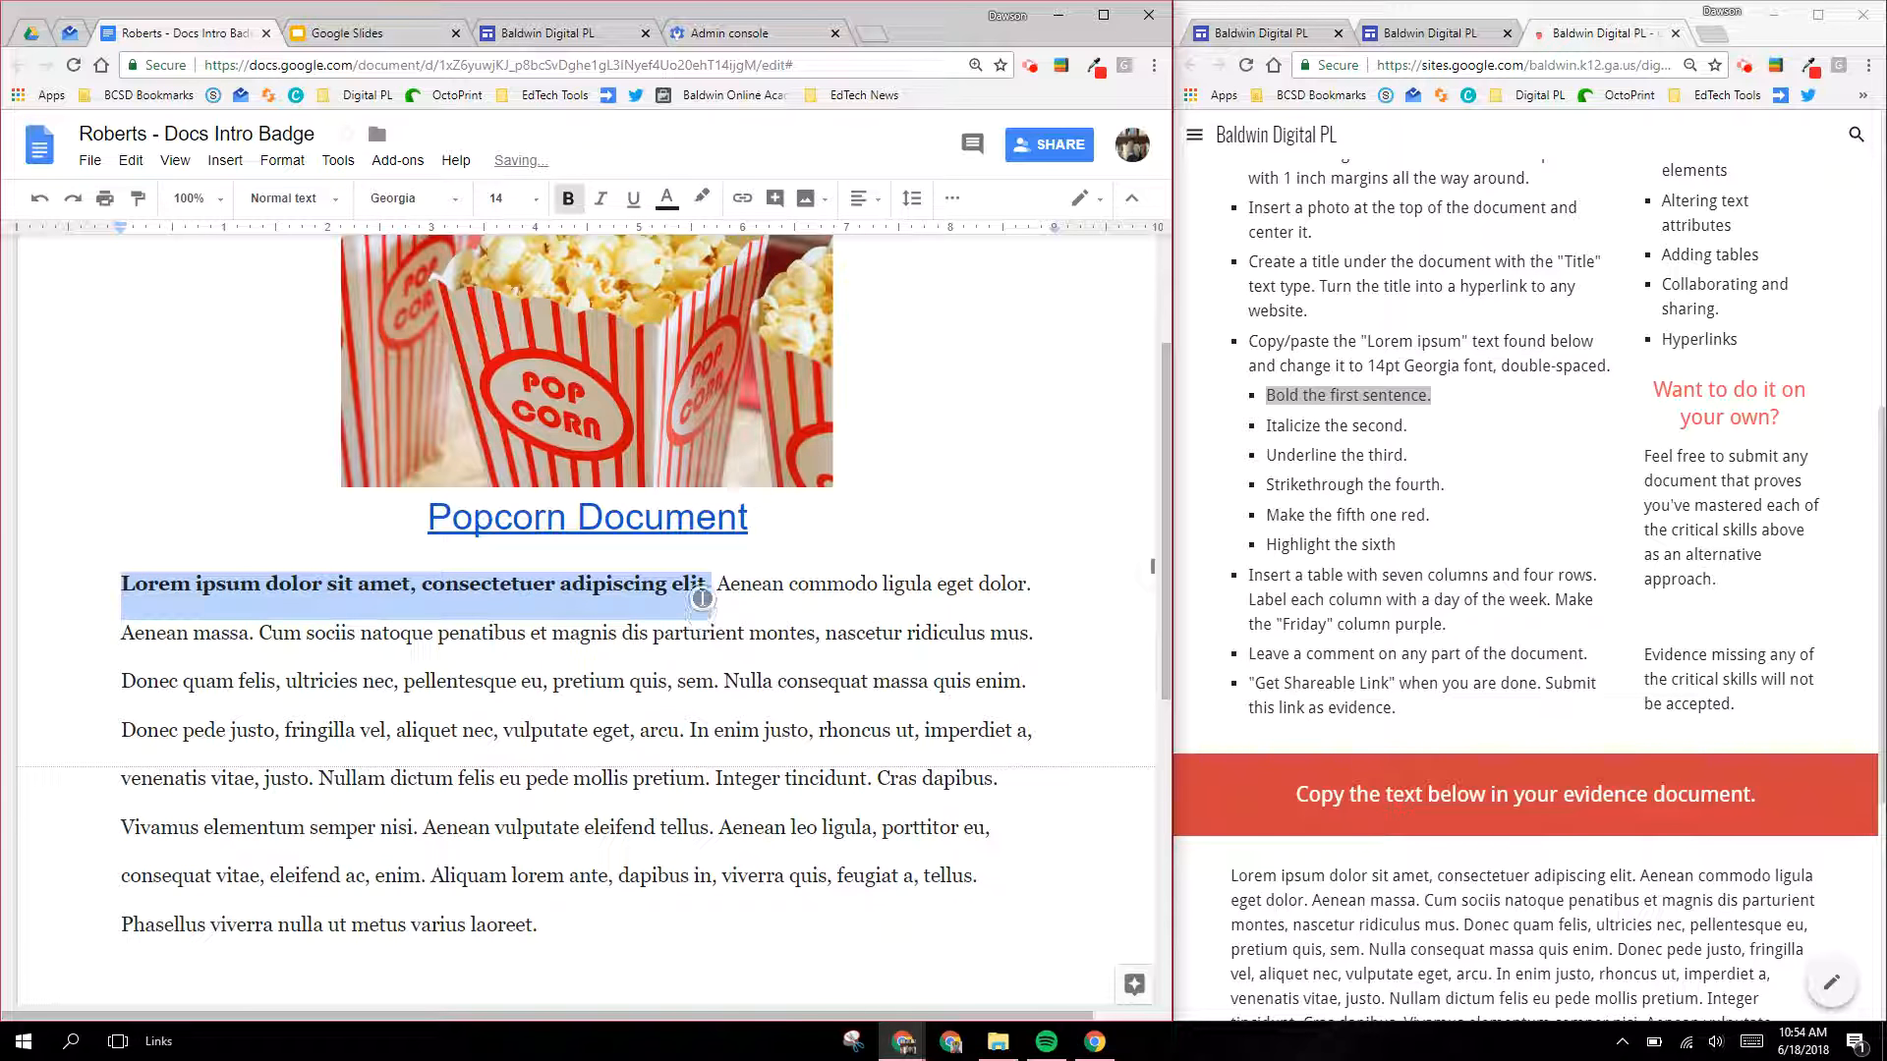
Step: Mark the second task in the formatting list and italicize the second sentence, "Aenean commodo ligula eget dolor."
left_click_drag(1249, 423, 1407, 425)
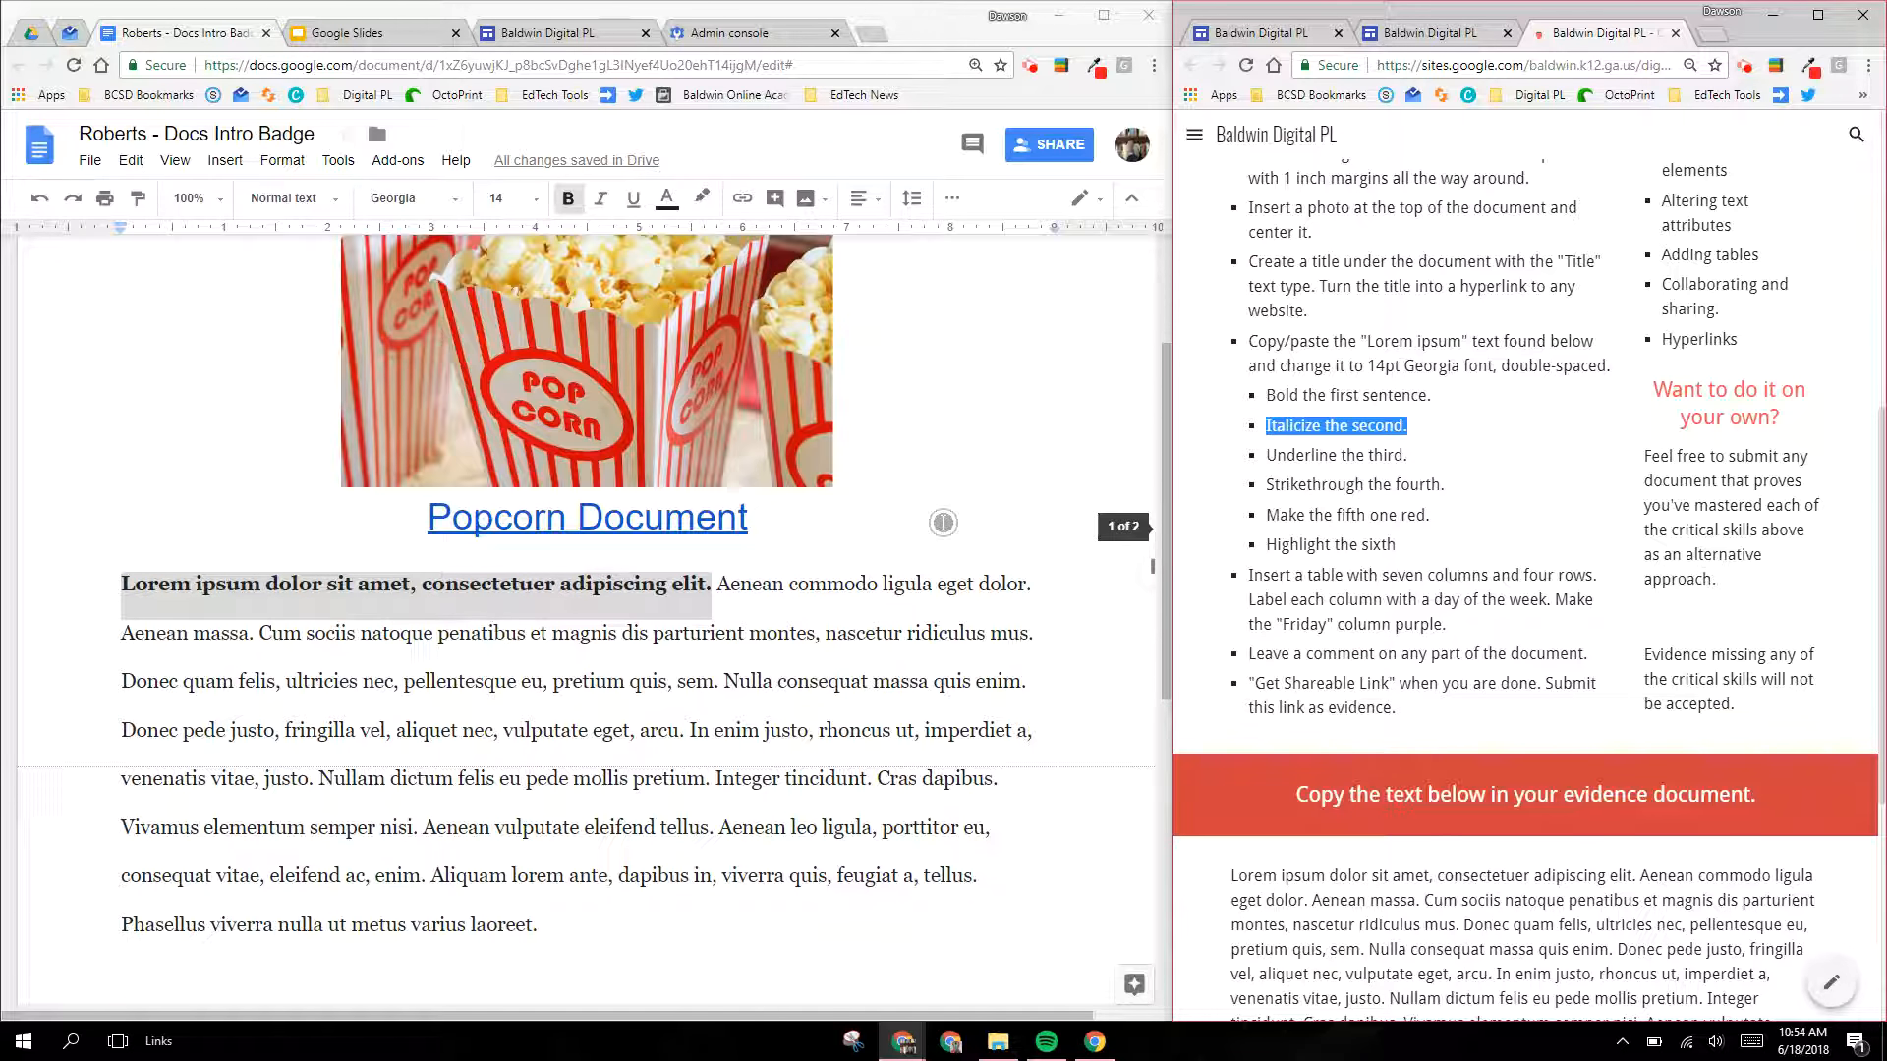
left_click(720, 587)
left_click_drag(717, 584, 1023, 574)
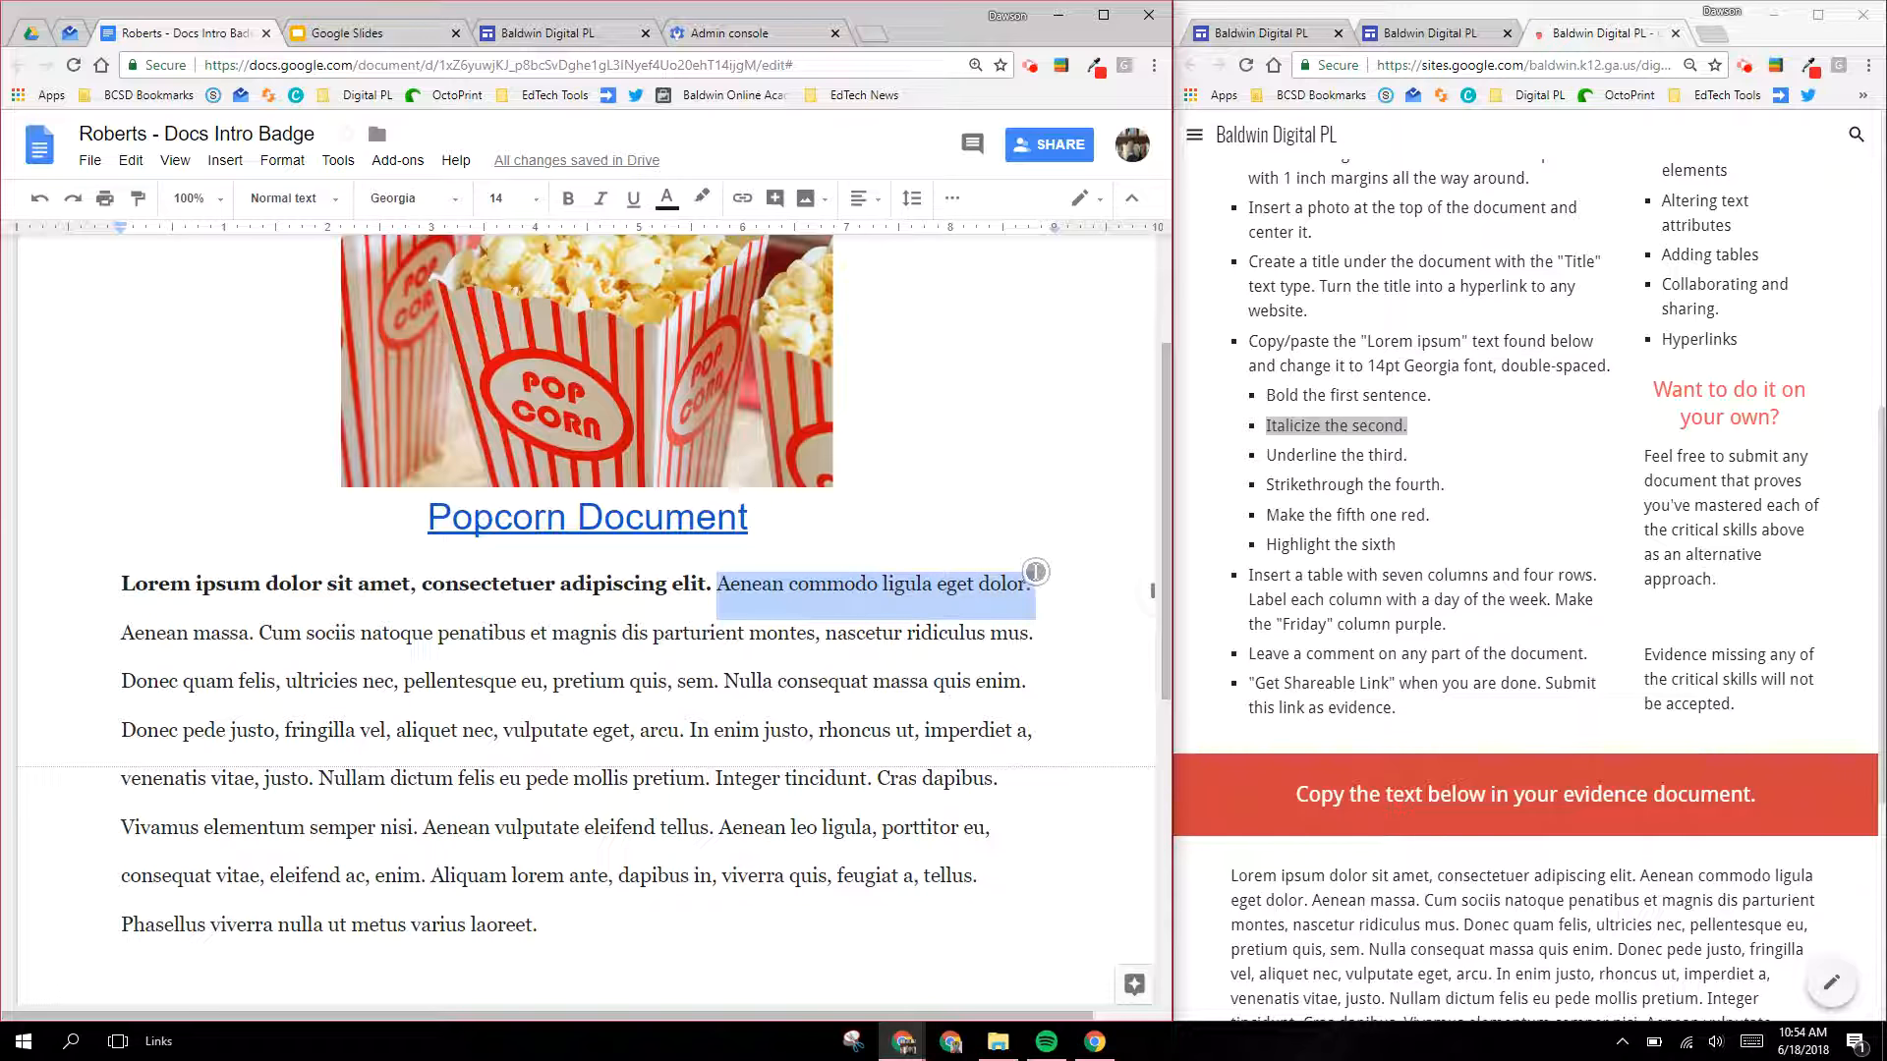
left_click(602, 200)
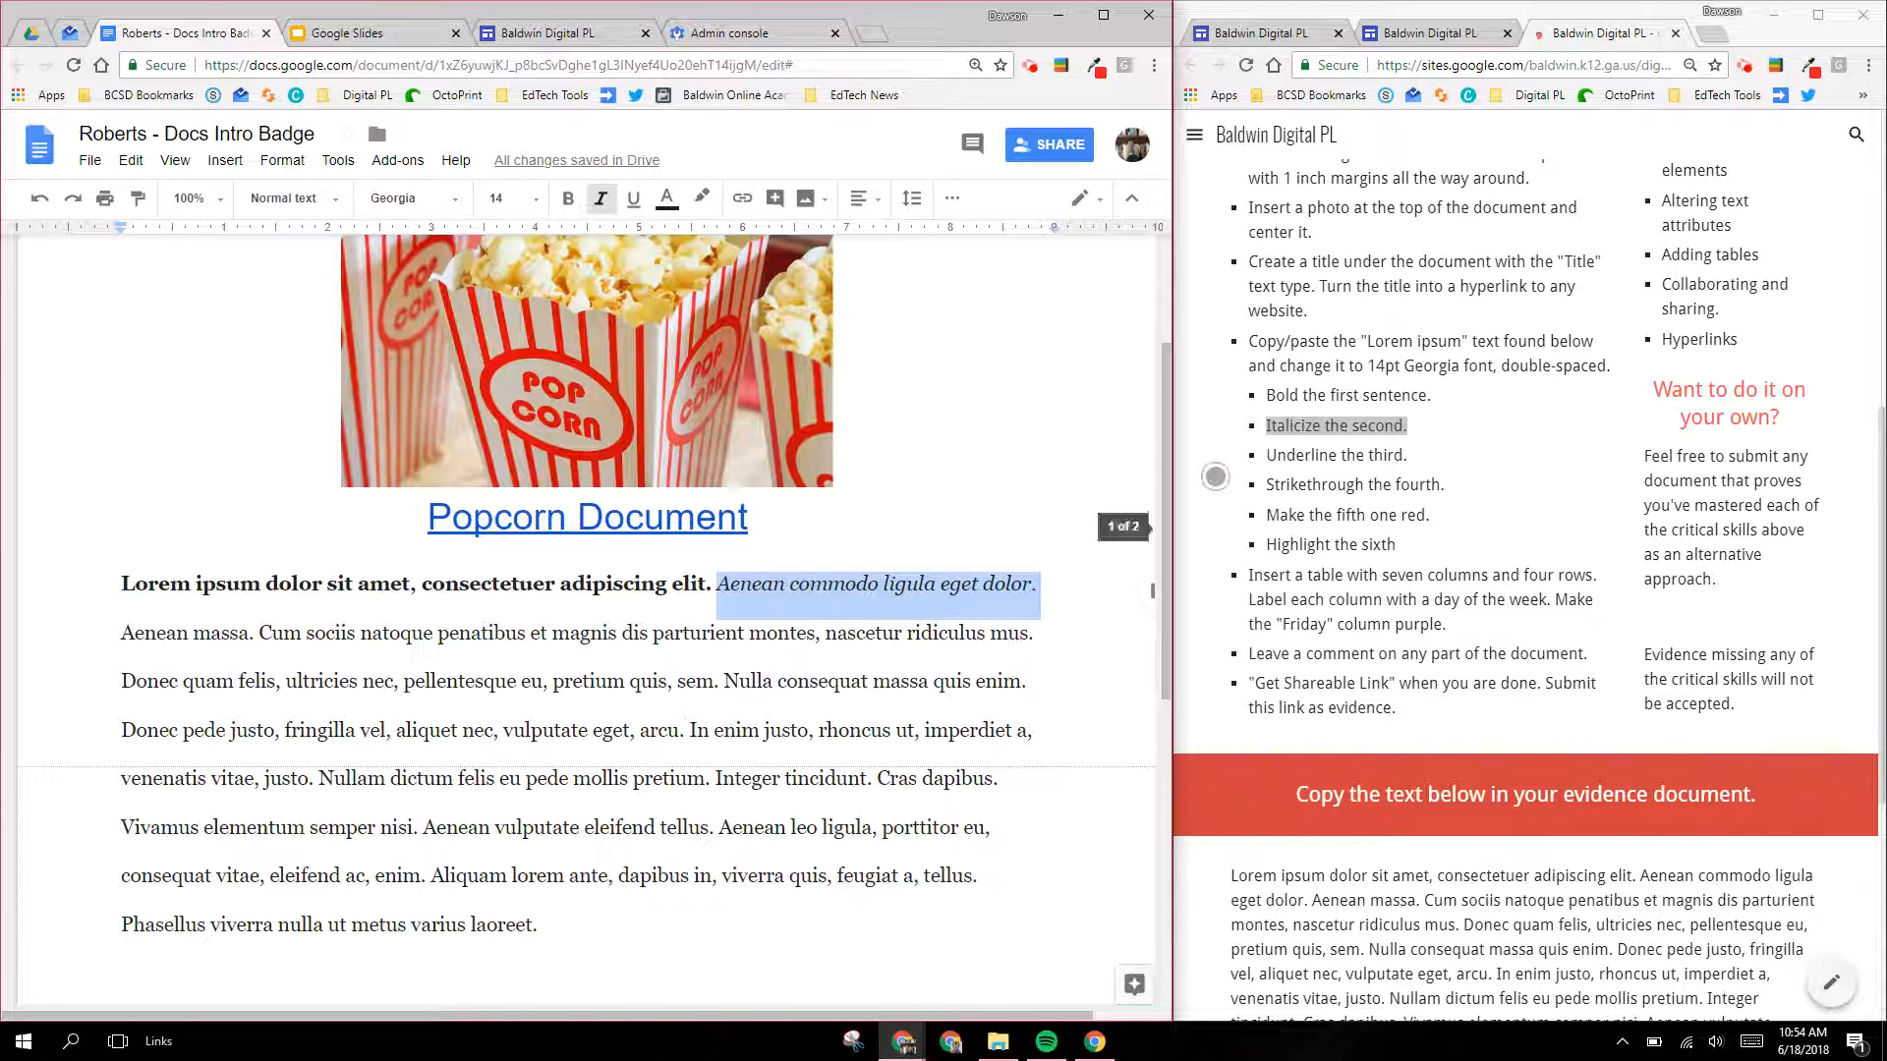
Step: Mark the underline task on the badge page and underline the third sentence, "Aenean massa."
left_click_drag(1264, 455, 1418, 450)
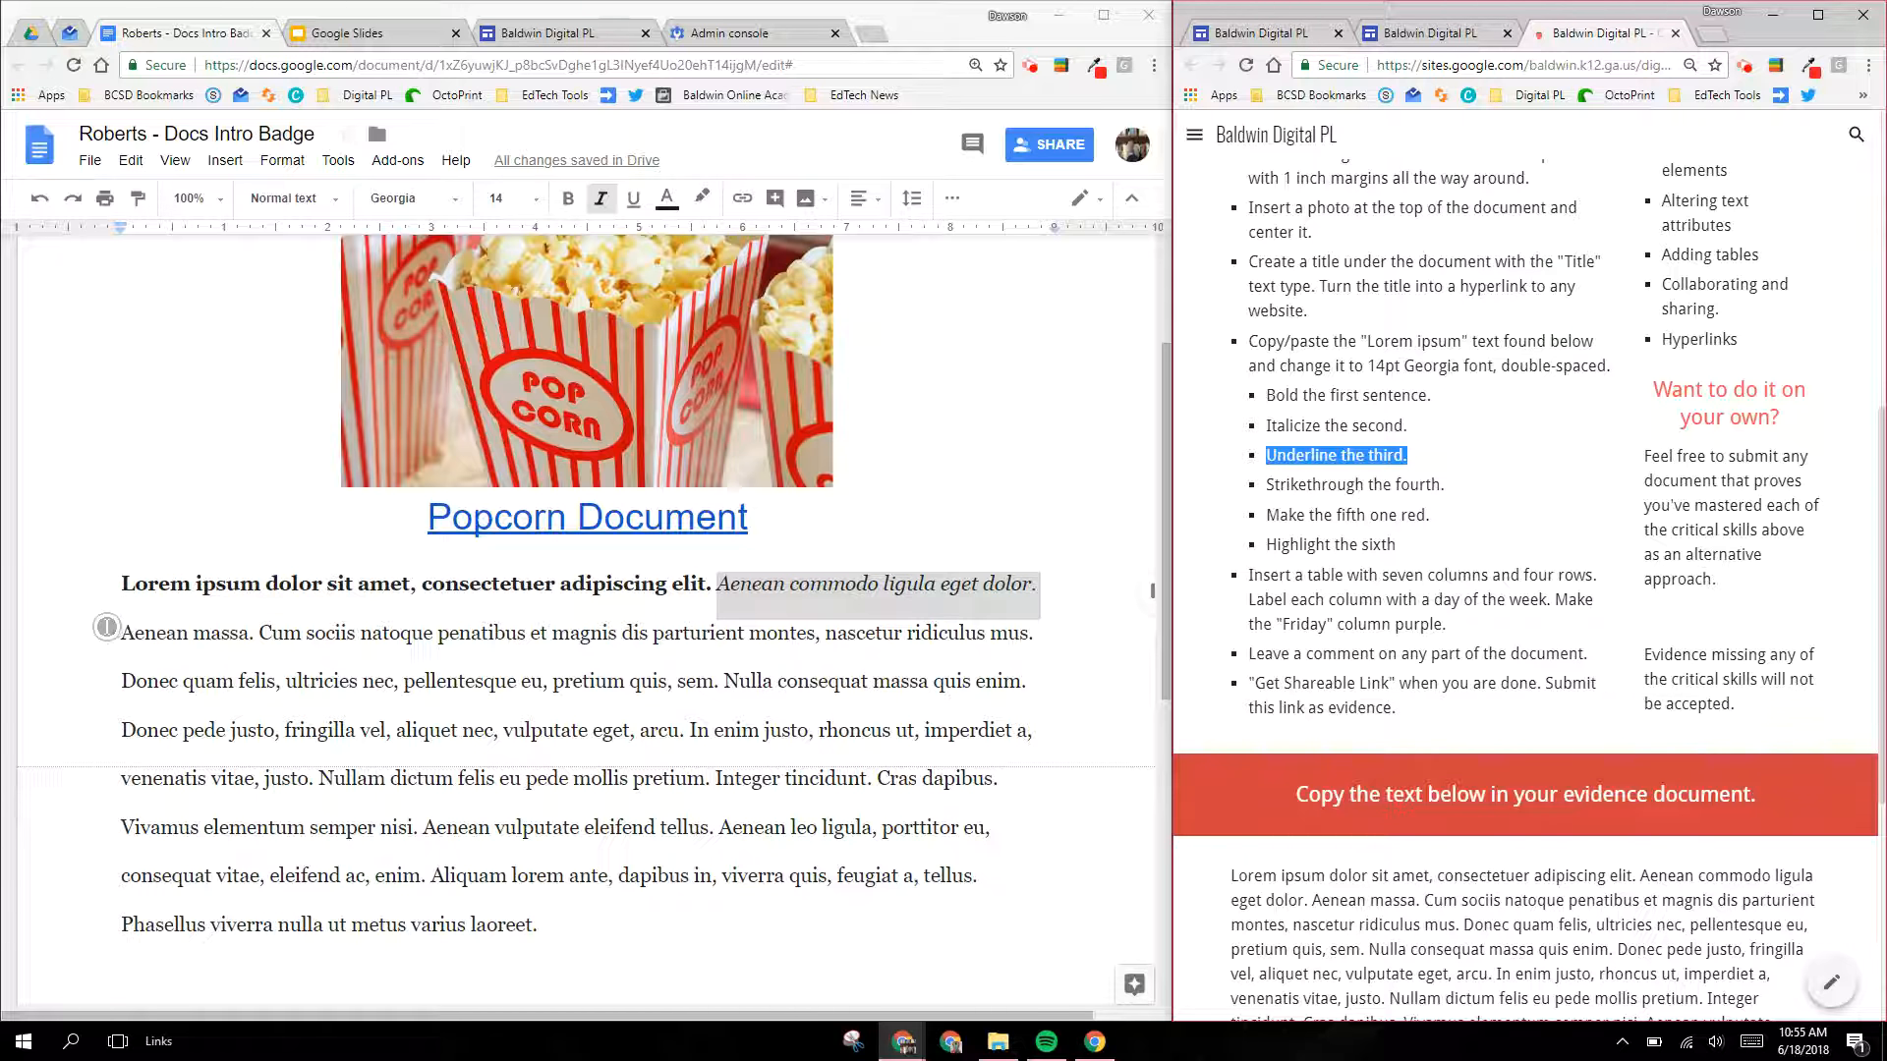
left_click_drag(114, 631, 251, 627)
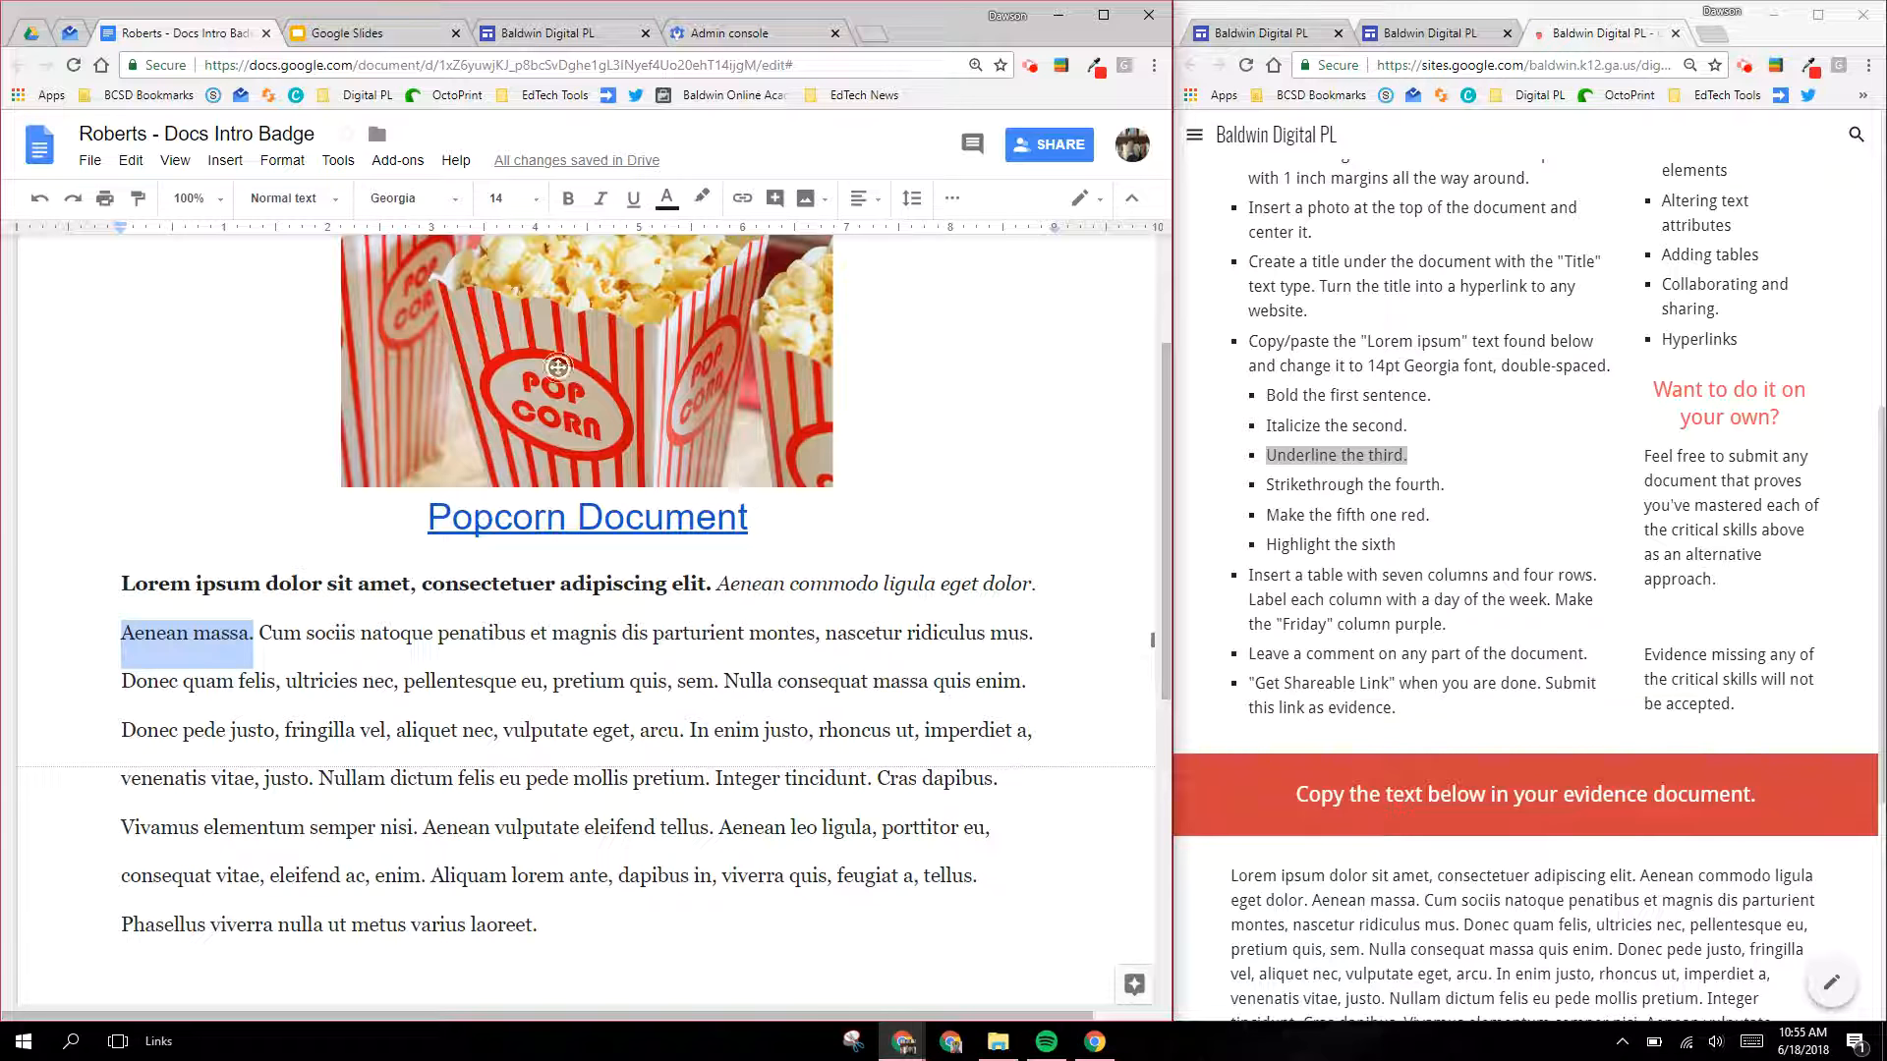
left_click(637, 200)
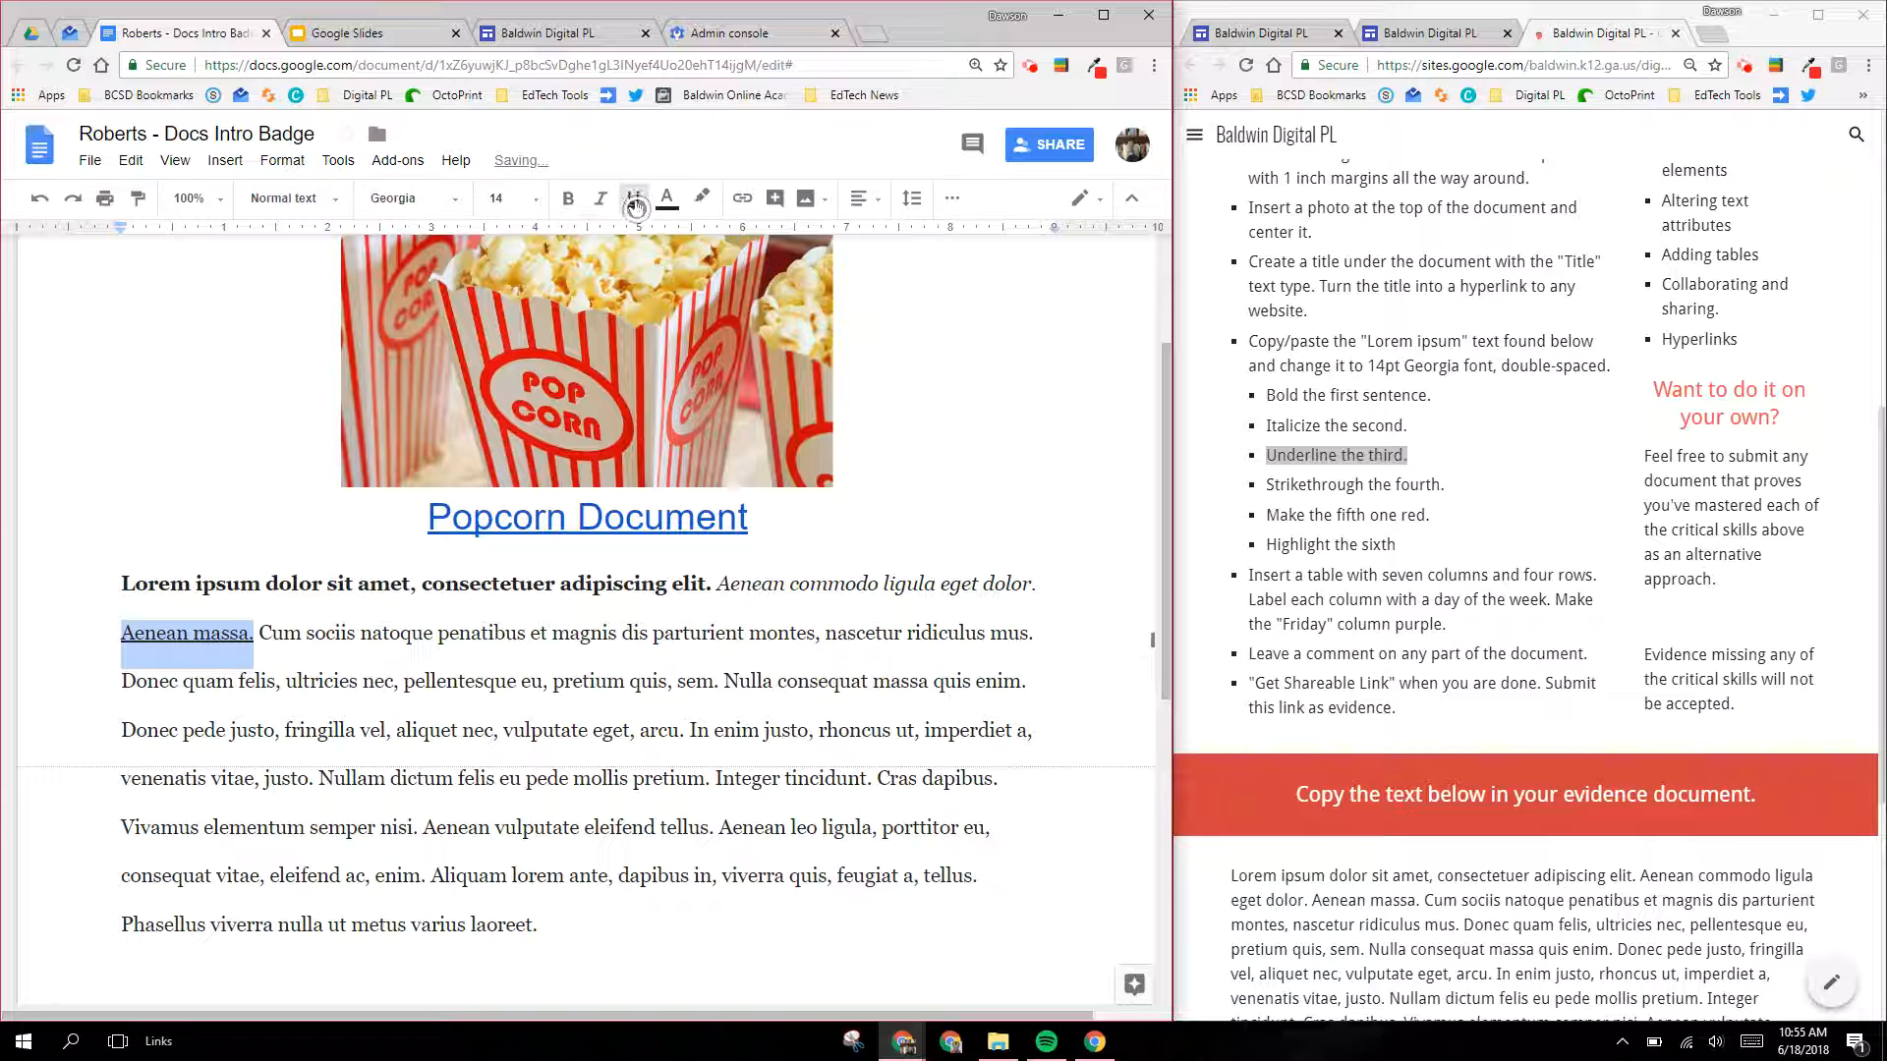
Step: Apply strikethrough to the fourth sentence, "Cum sociis natoque penatibus et magnis dis parturient montes, nascetur ridiculus mus."
left_click(1425, 481)
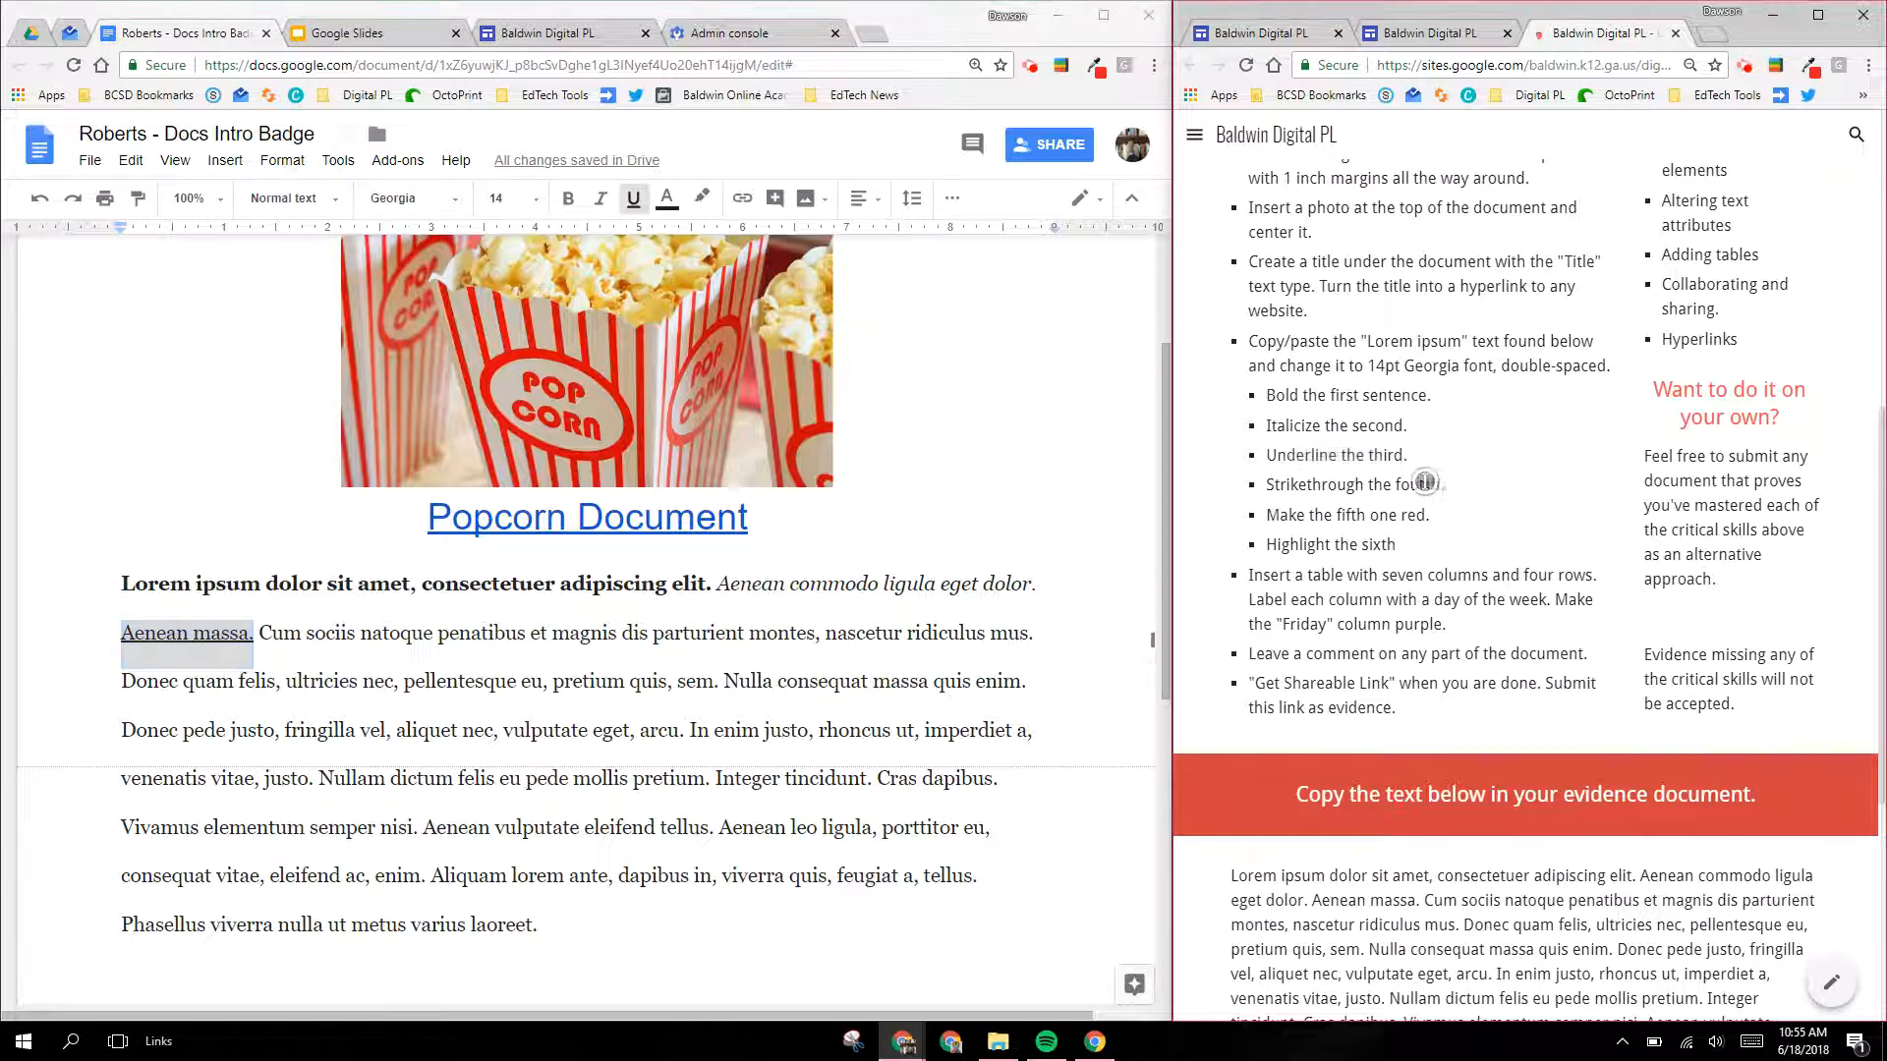
left_click_drag(1440, 483, 1266, 483)
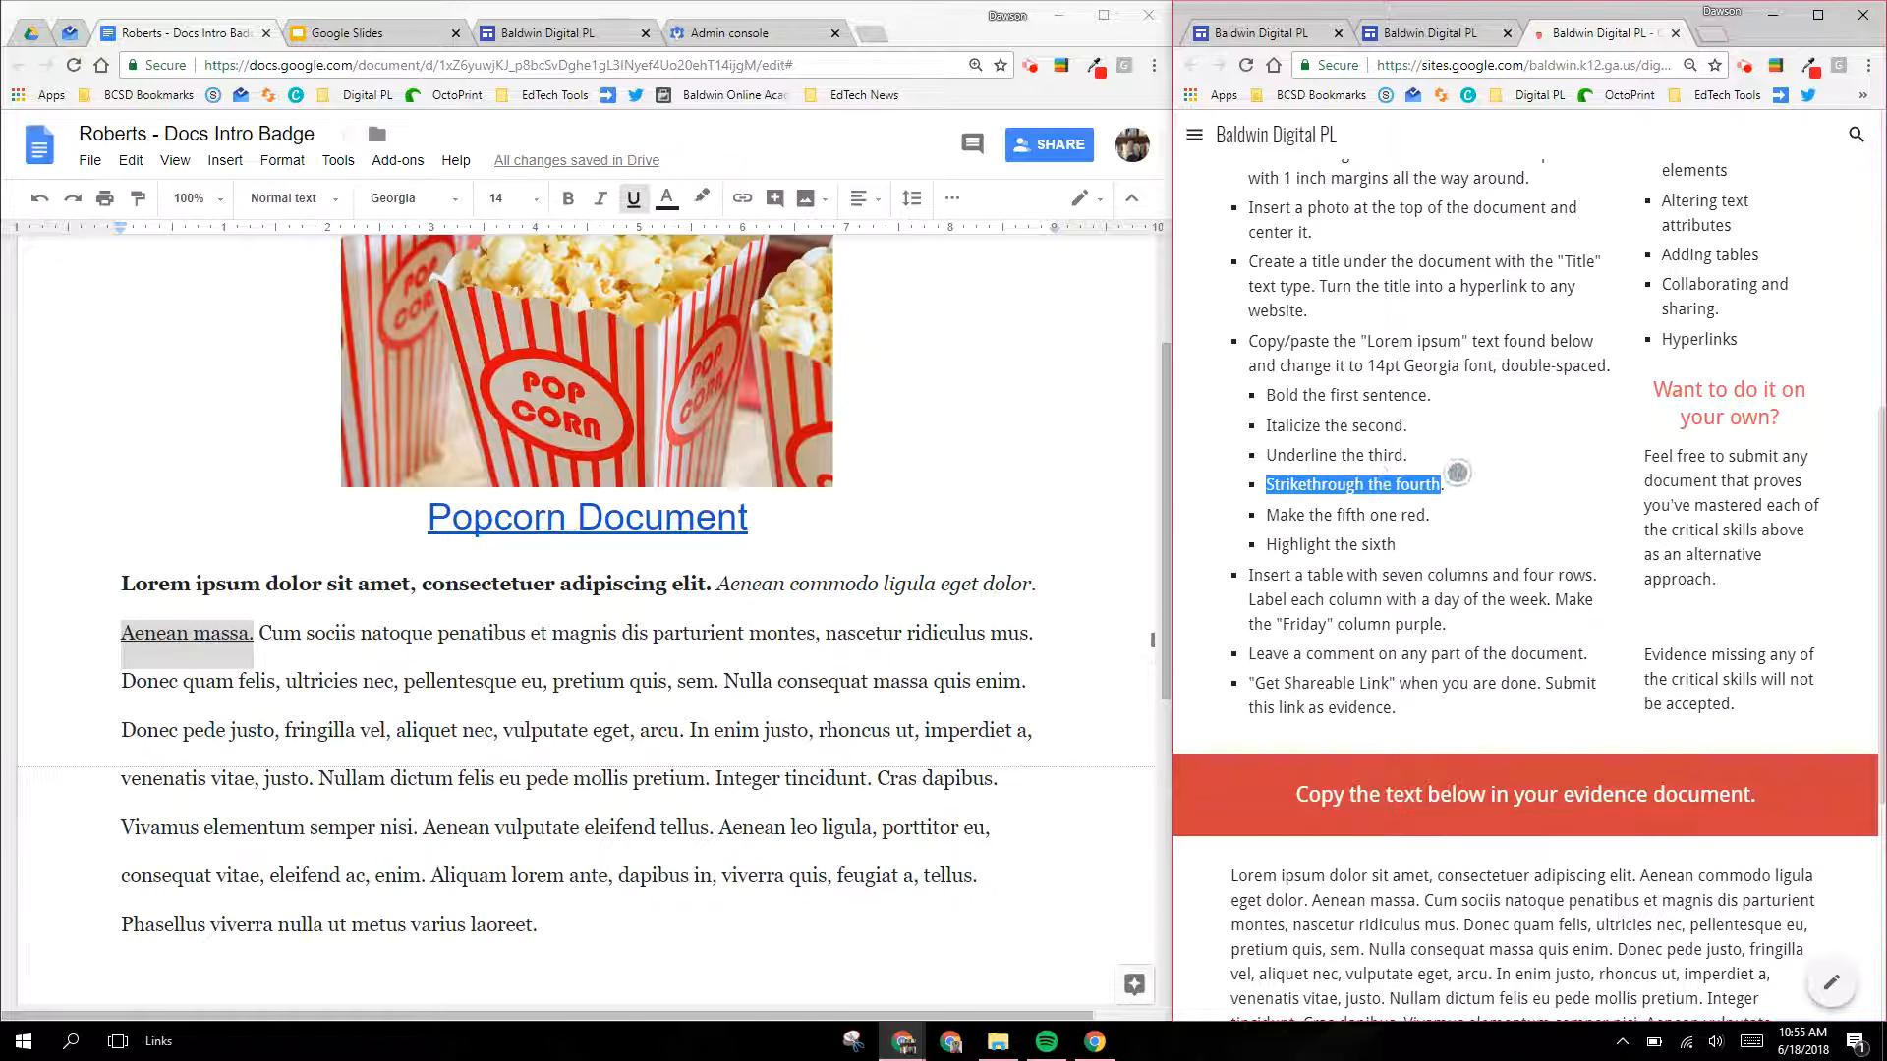
left_click_drag(257, 634, 1033, 633)
left_click(633, 200)
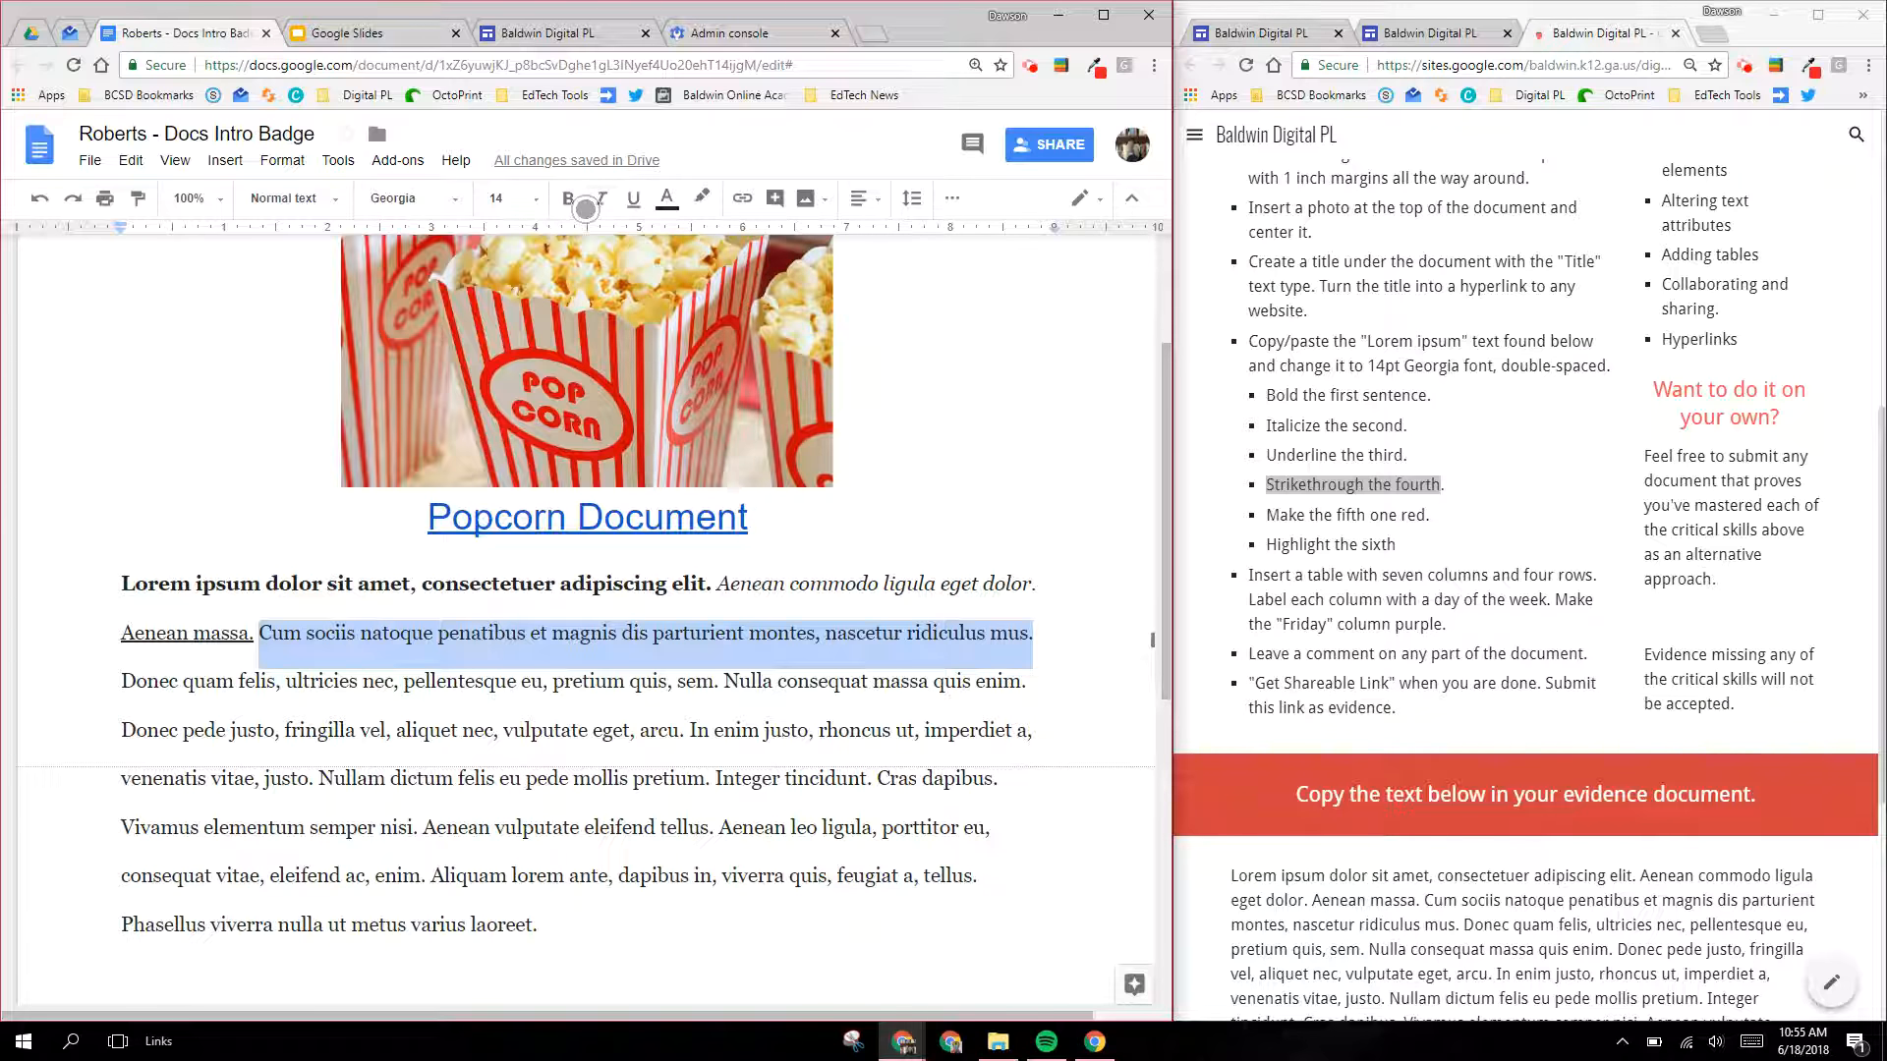
left_click(265, 163)
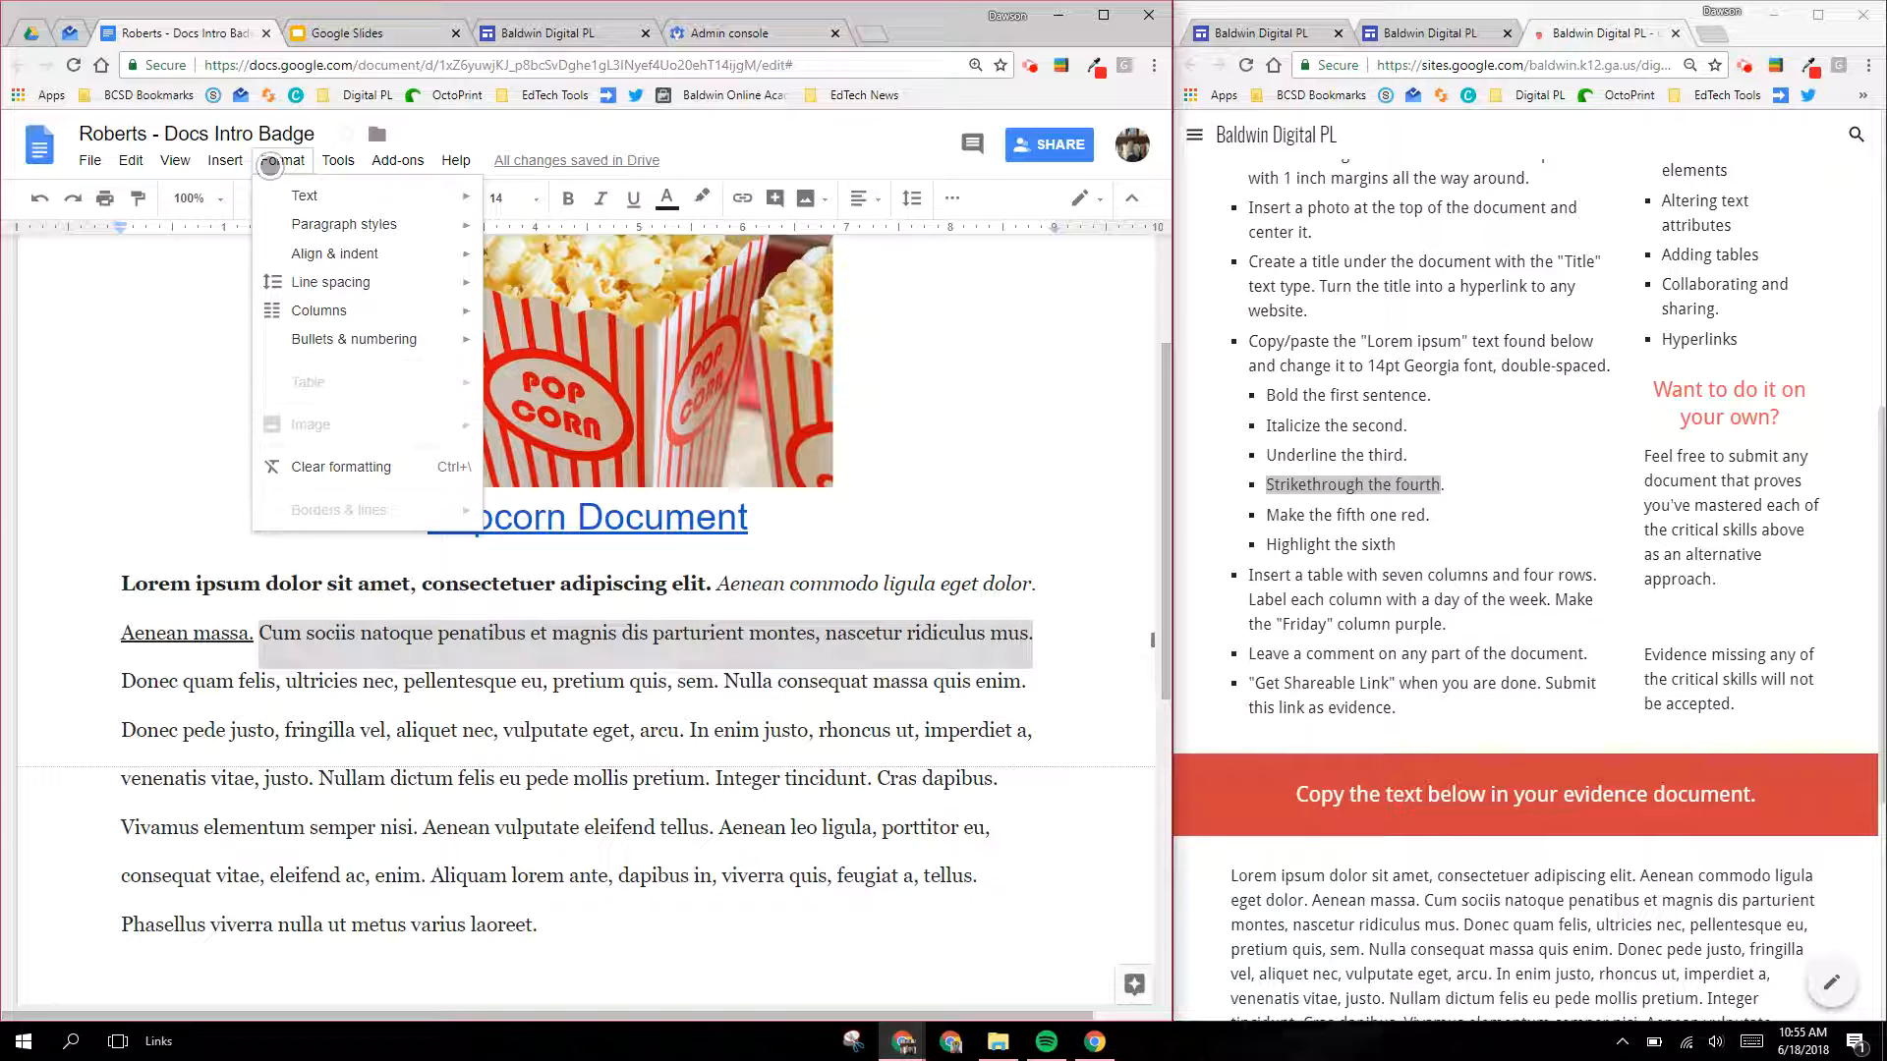
mouse_move(314, 192)
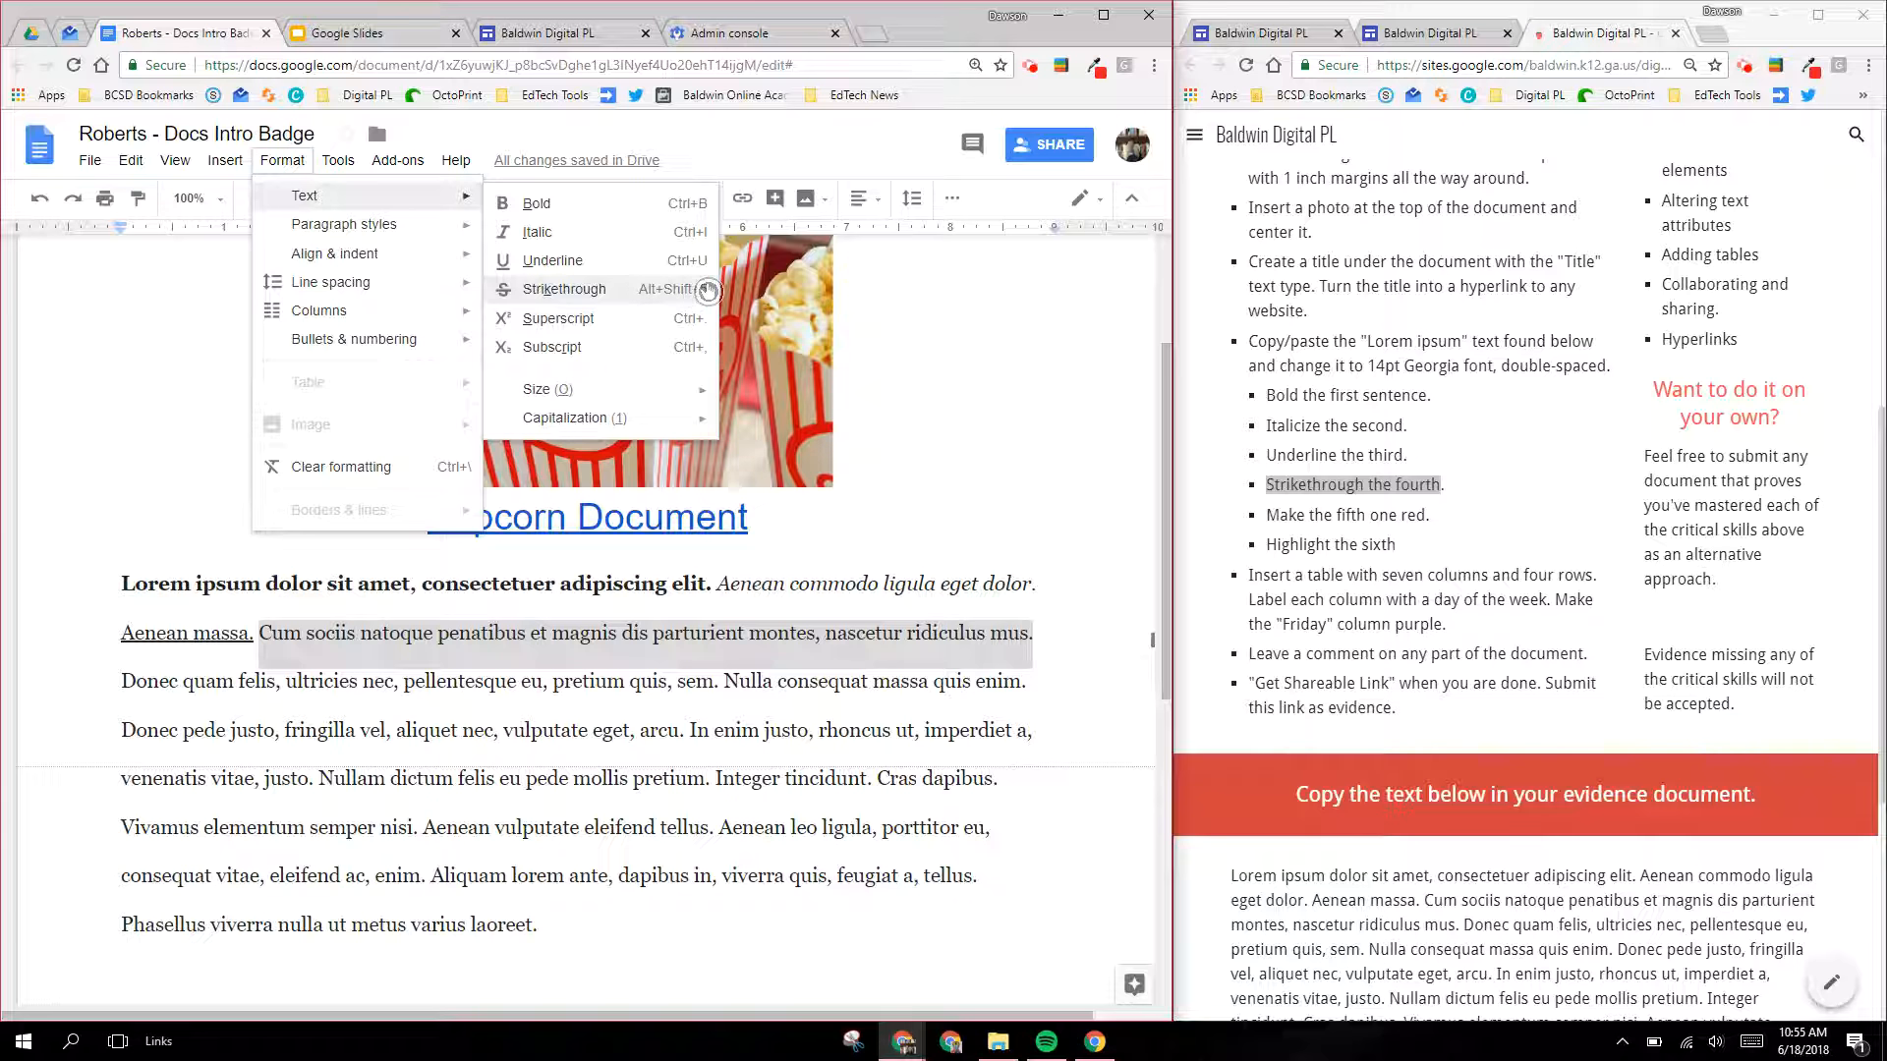
left_click(547, 289)
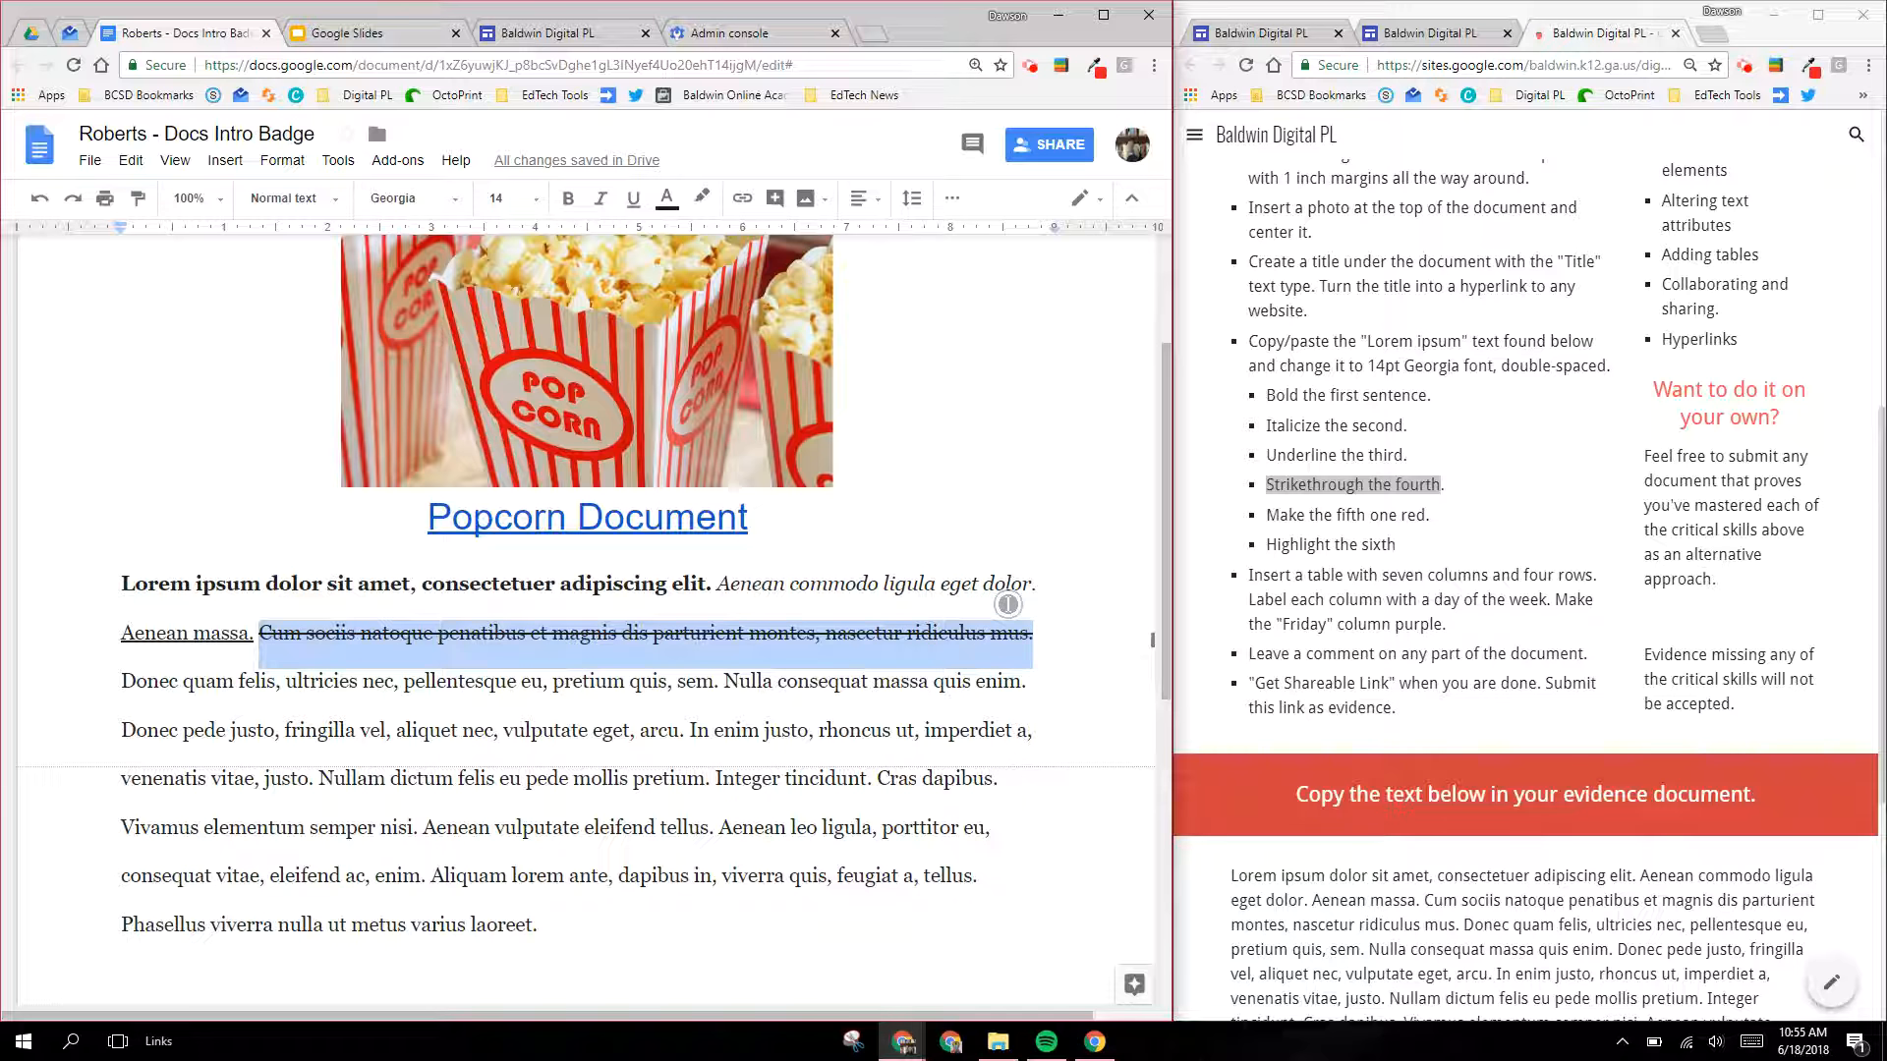
Step: Change the text colour of the fifth sentence, "Donec quam felis, ultricies nec, pellentesque eu, pretium quis, sem.", to red
left_click_drag(1266, 515, 1443, 519)
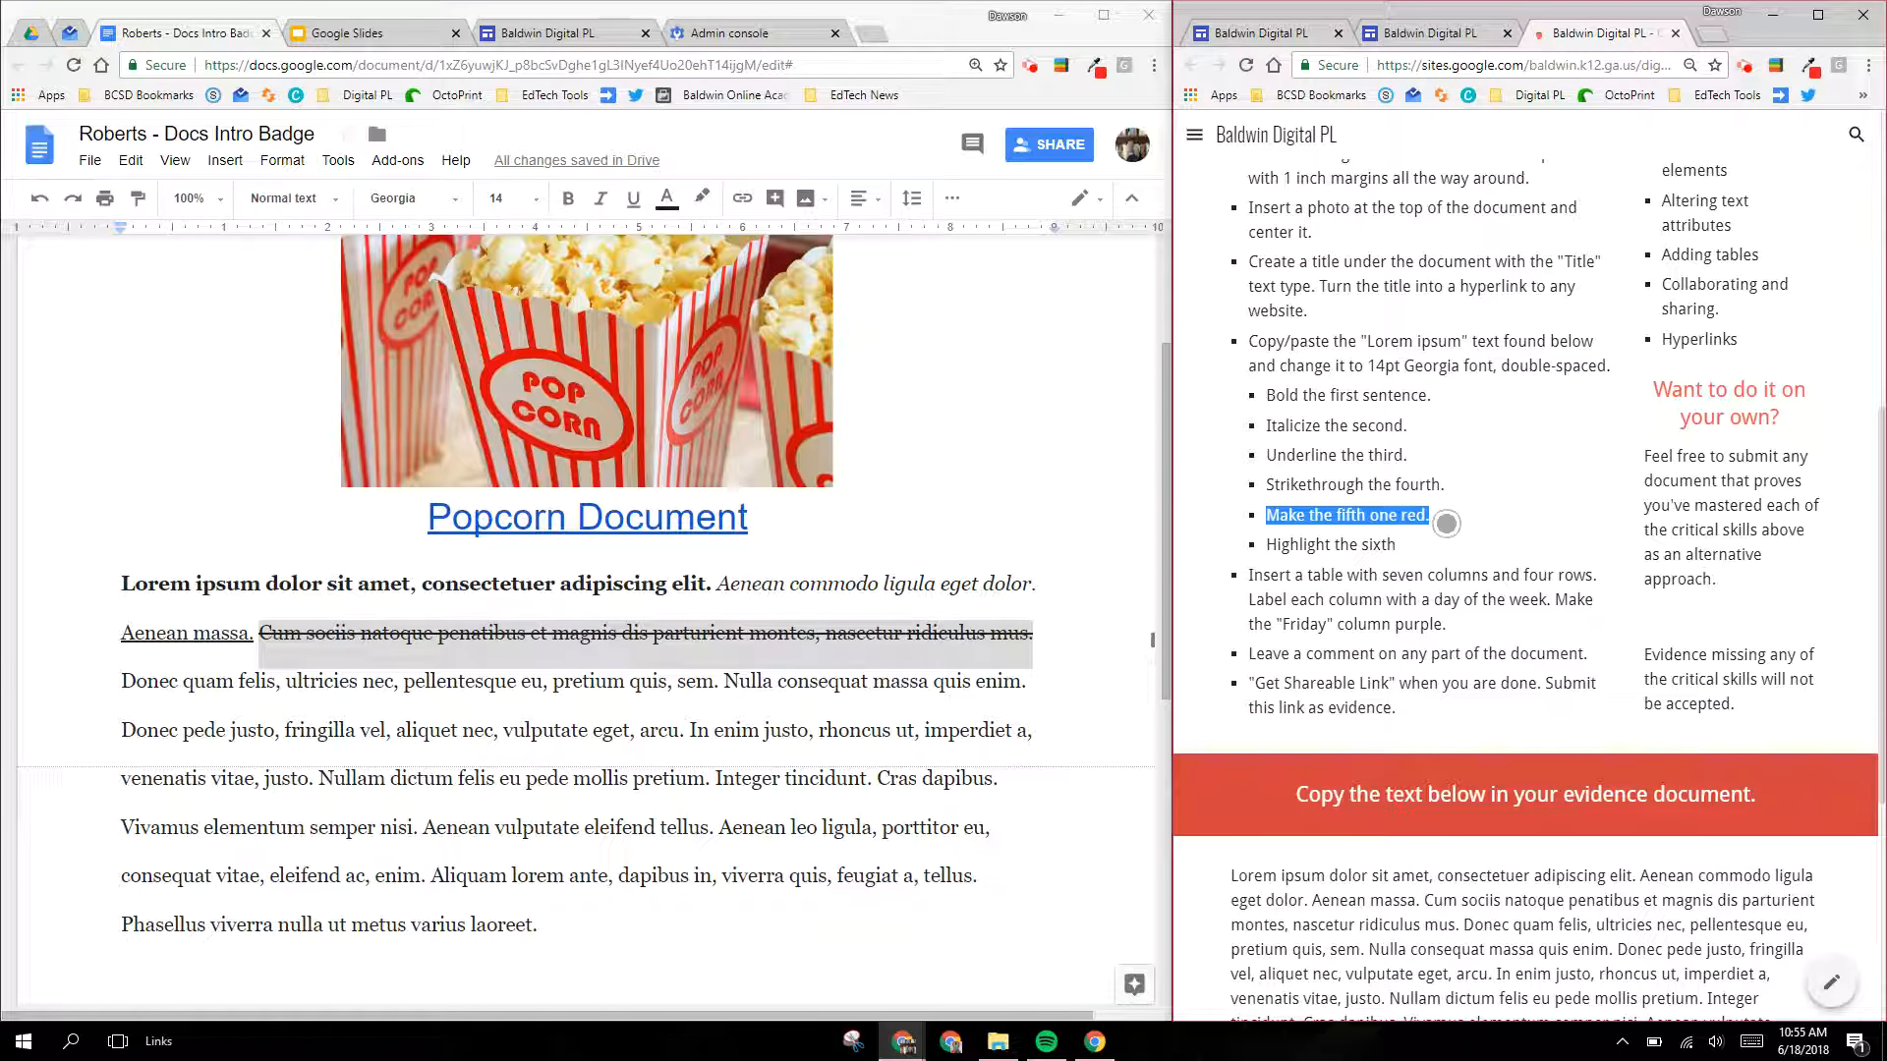
left_click_drag(125, 686, 720, 694)
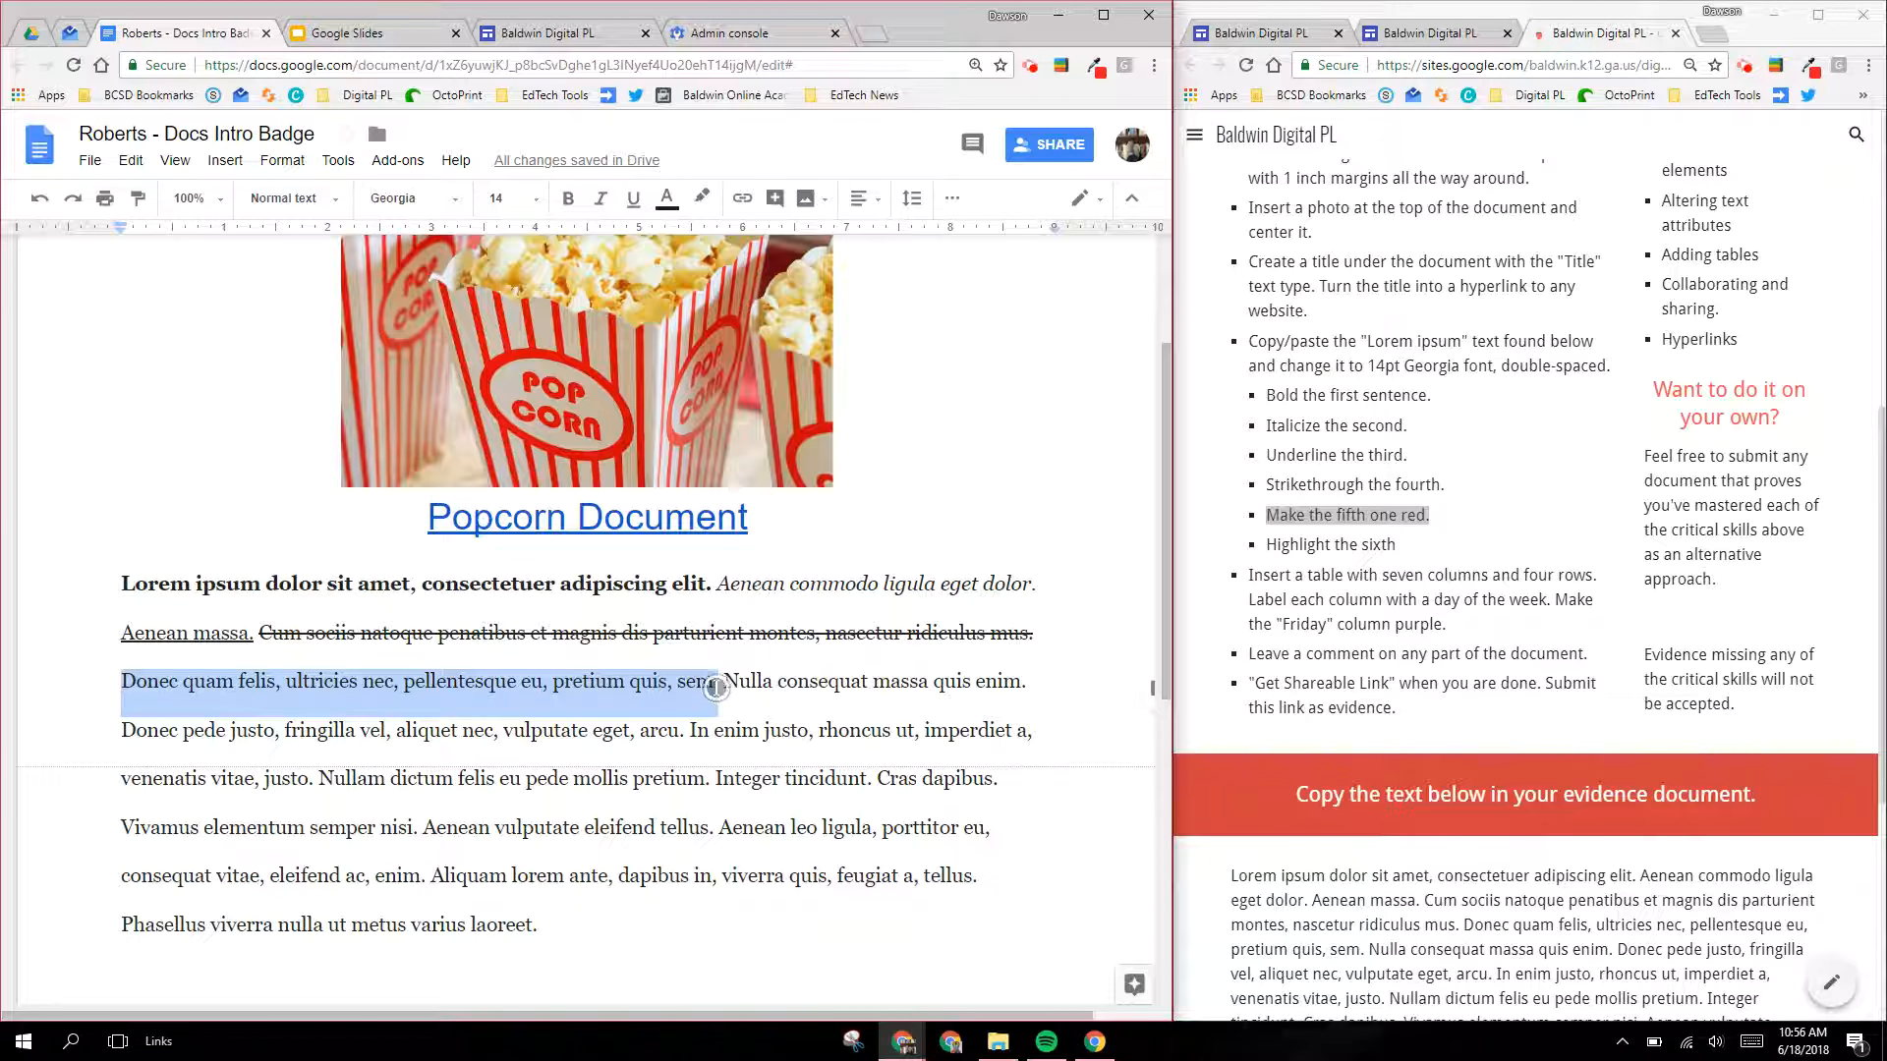
left_click(665, 204)
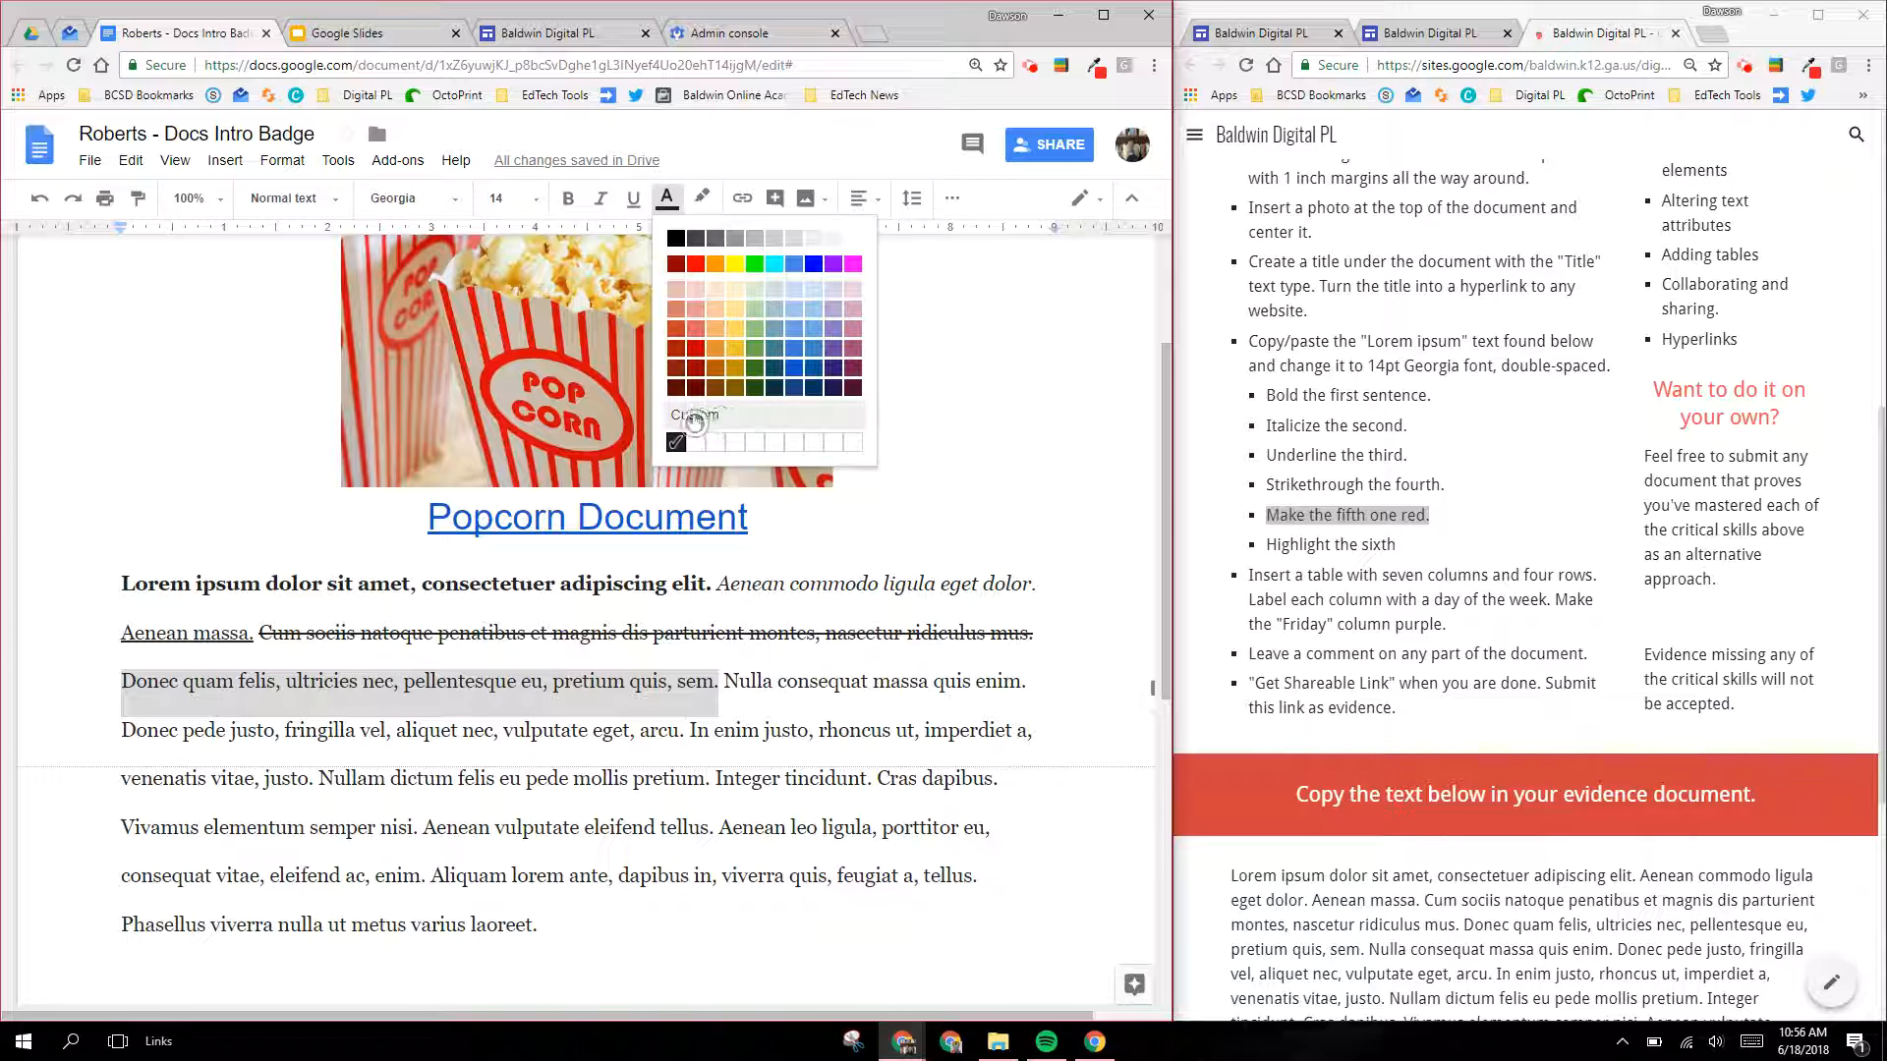
left_click(696, 265)
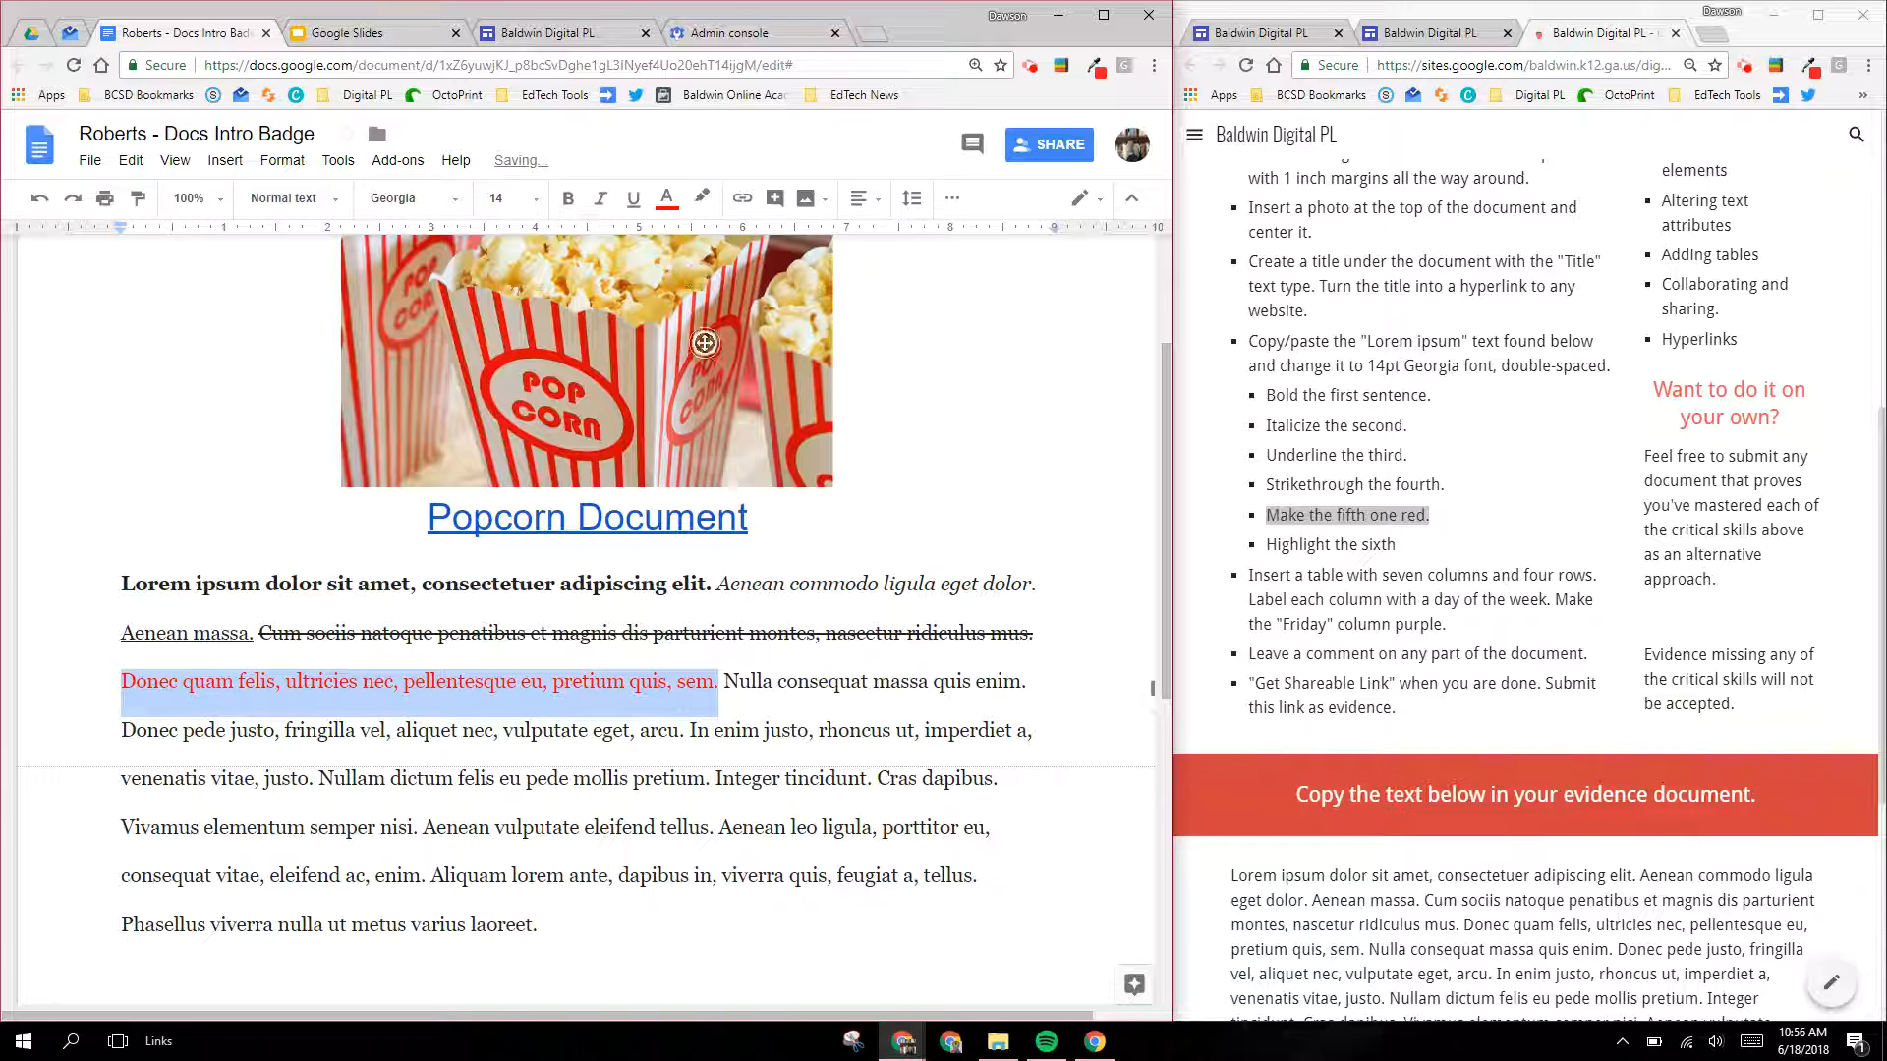
Step: Mark the sixth formatting task on the badge page and highlight the sixth sentence, "Nulla consequat massa quis enim.", in yellow
left_click_drag(1264, 547, 1396, 547)
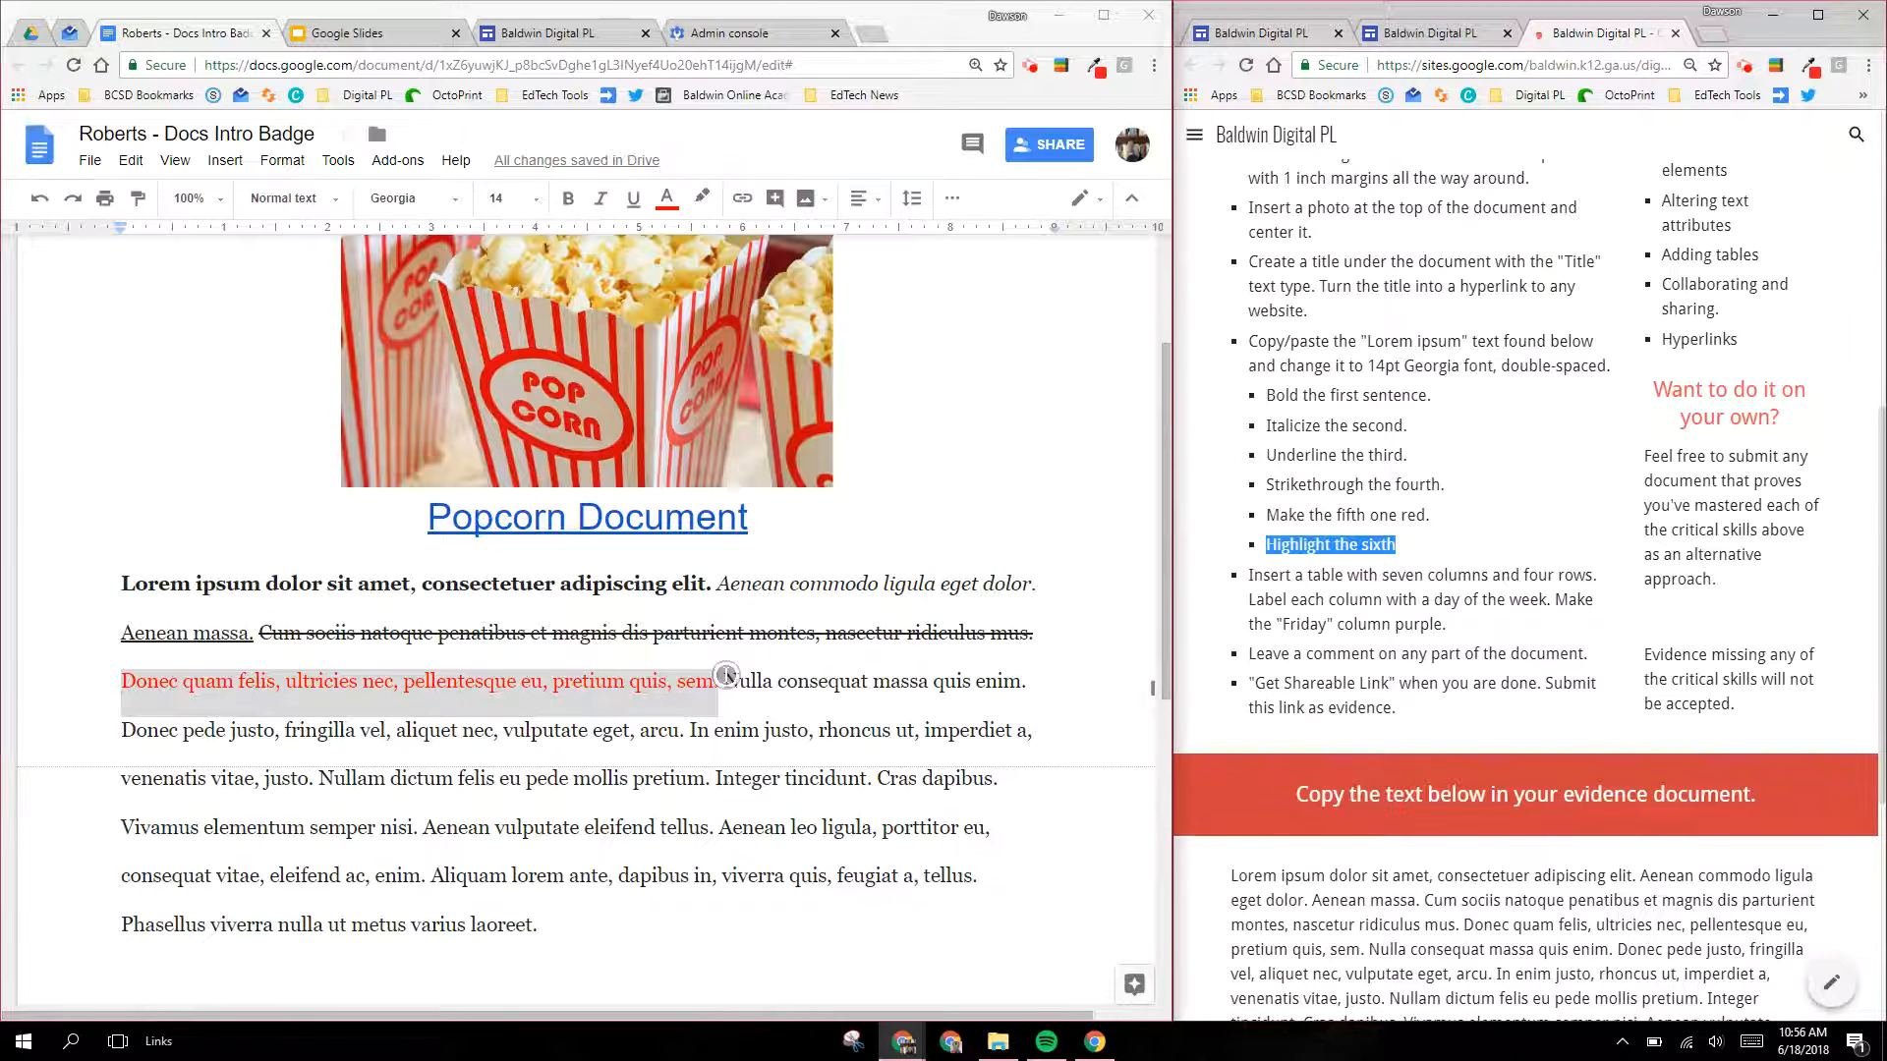
left_click_drag(726, 678, 1025, 678)
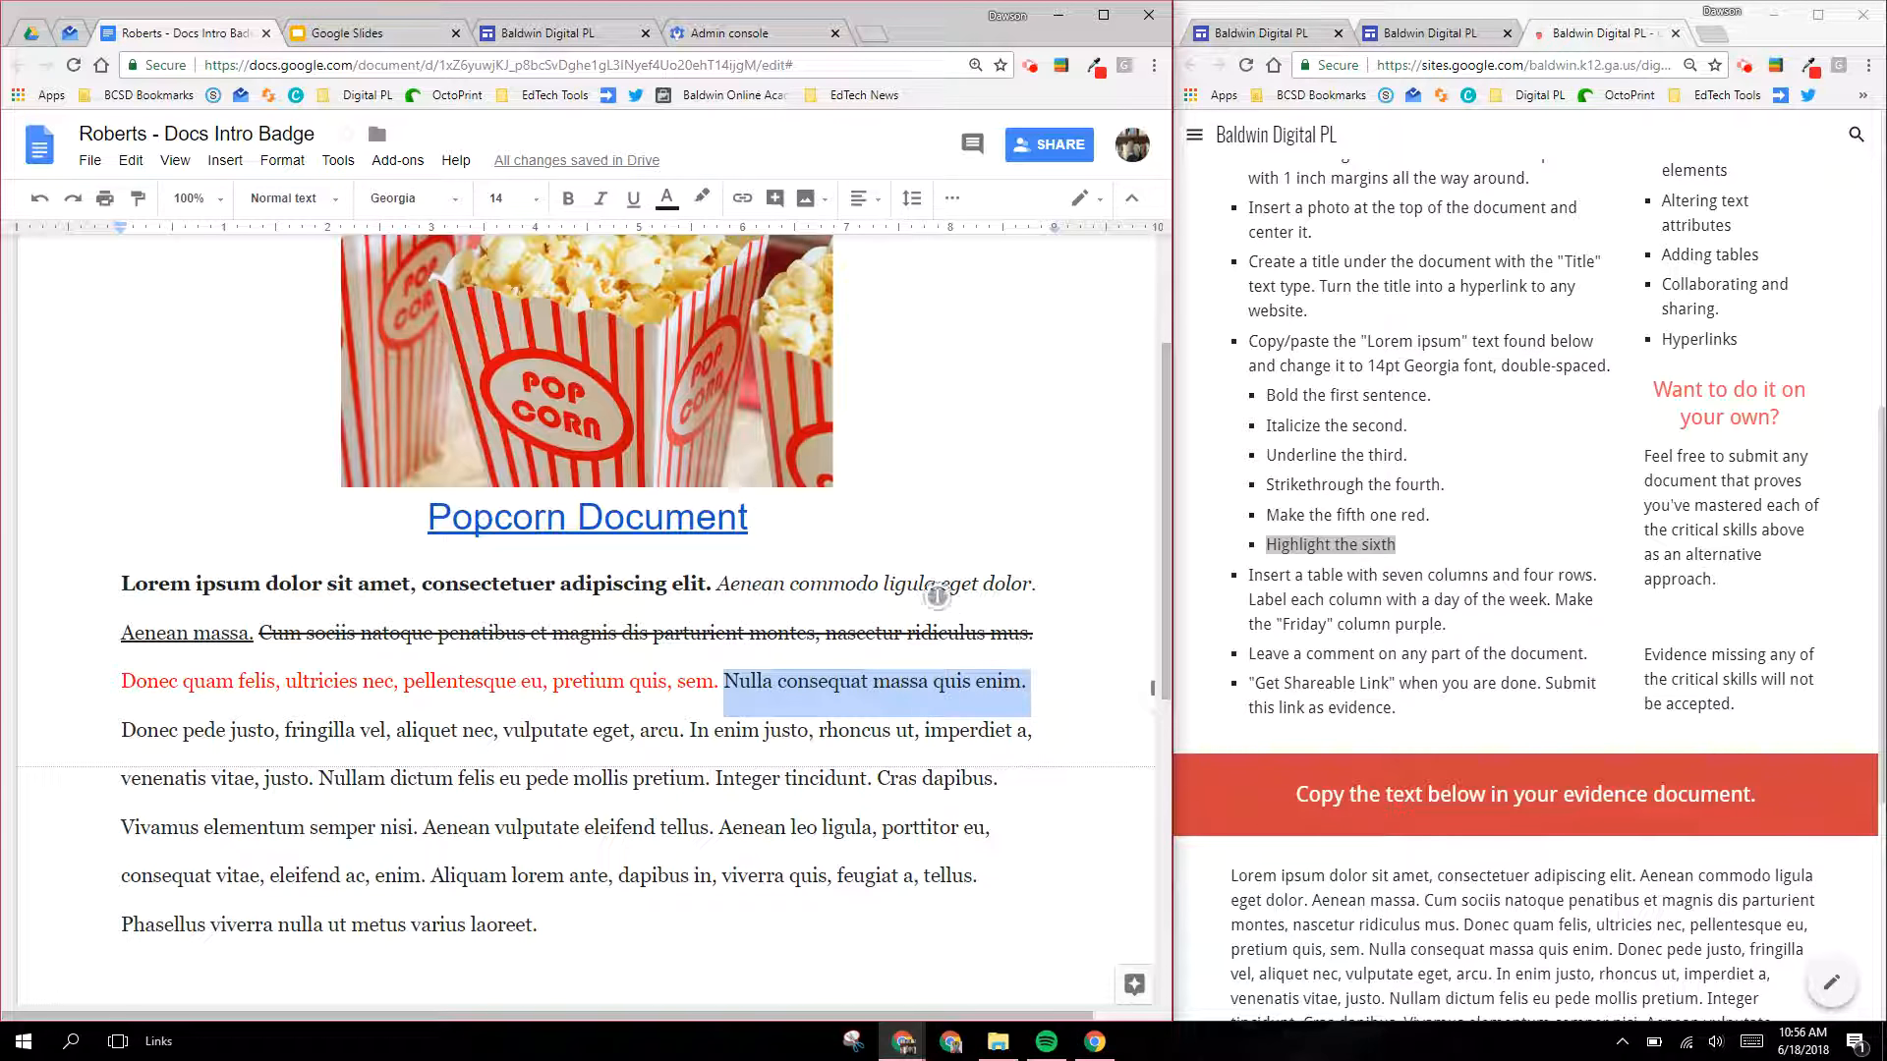
left_click(704, 202)
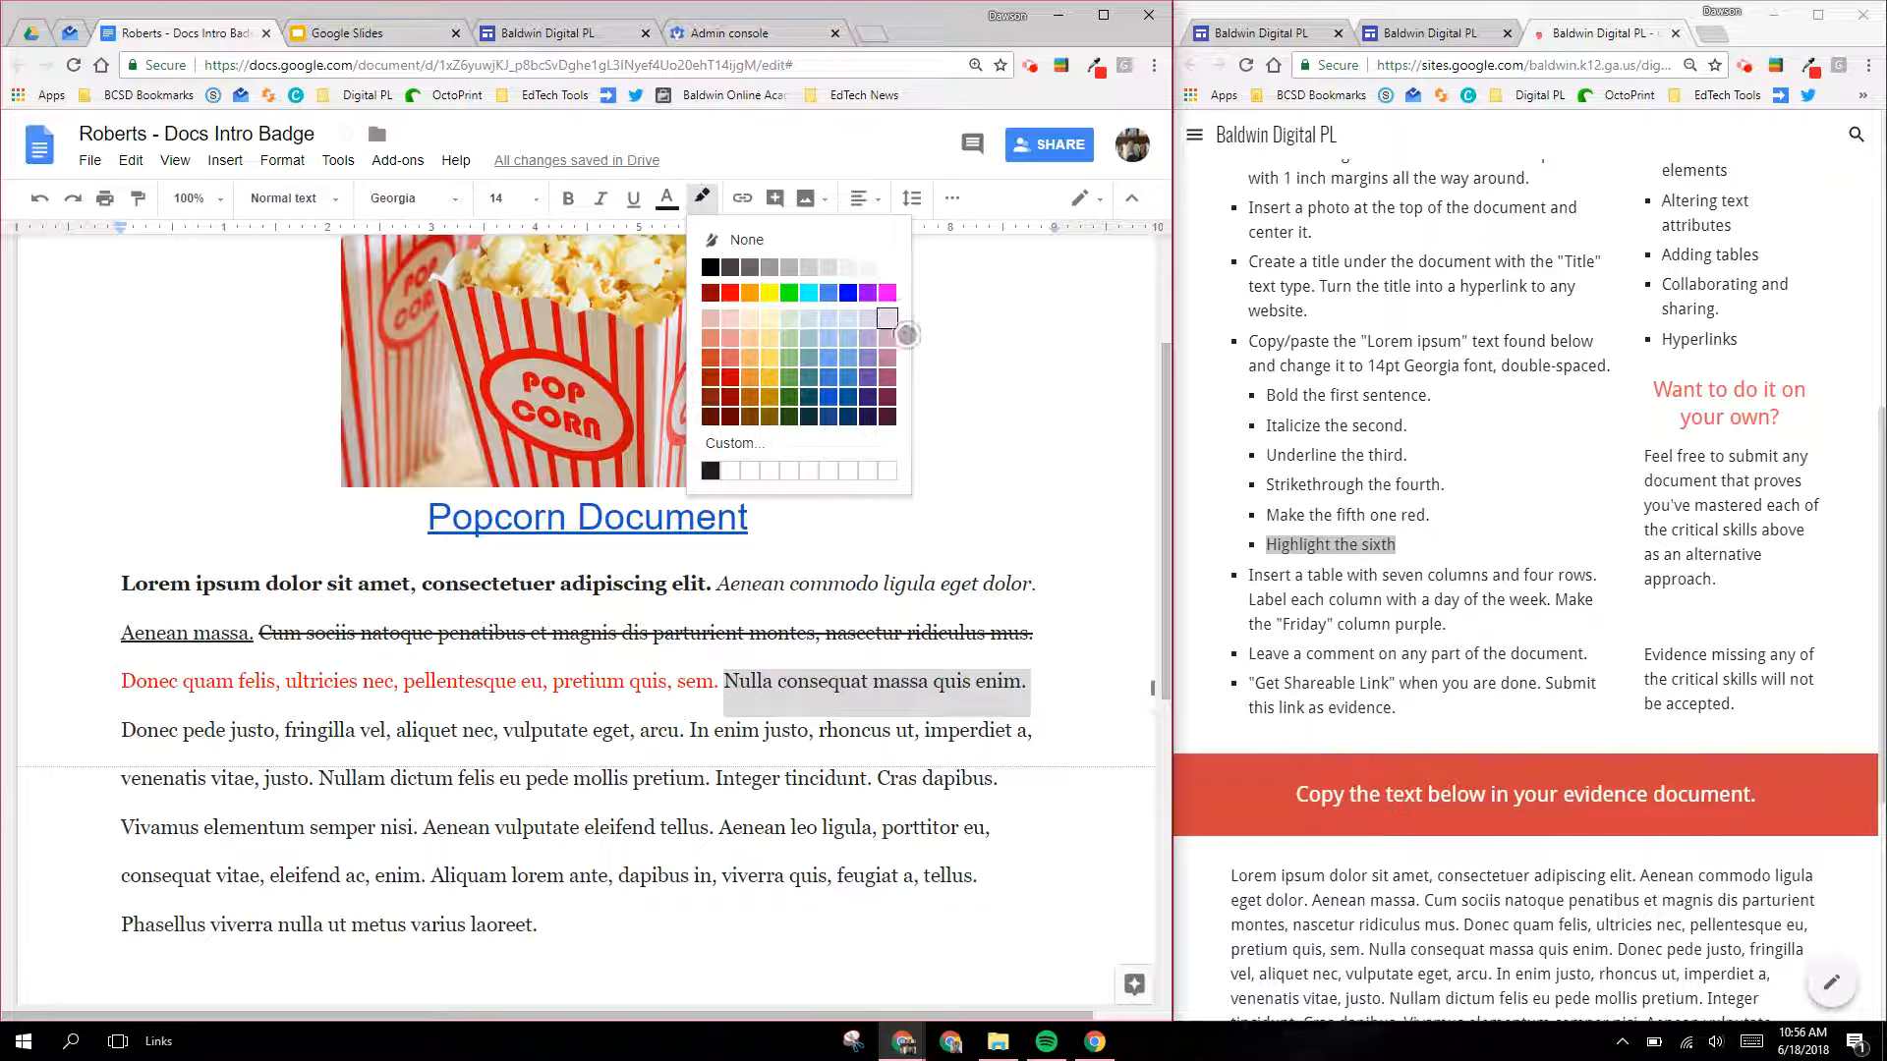
left_click(771, 295)
left_click(902, 766)
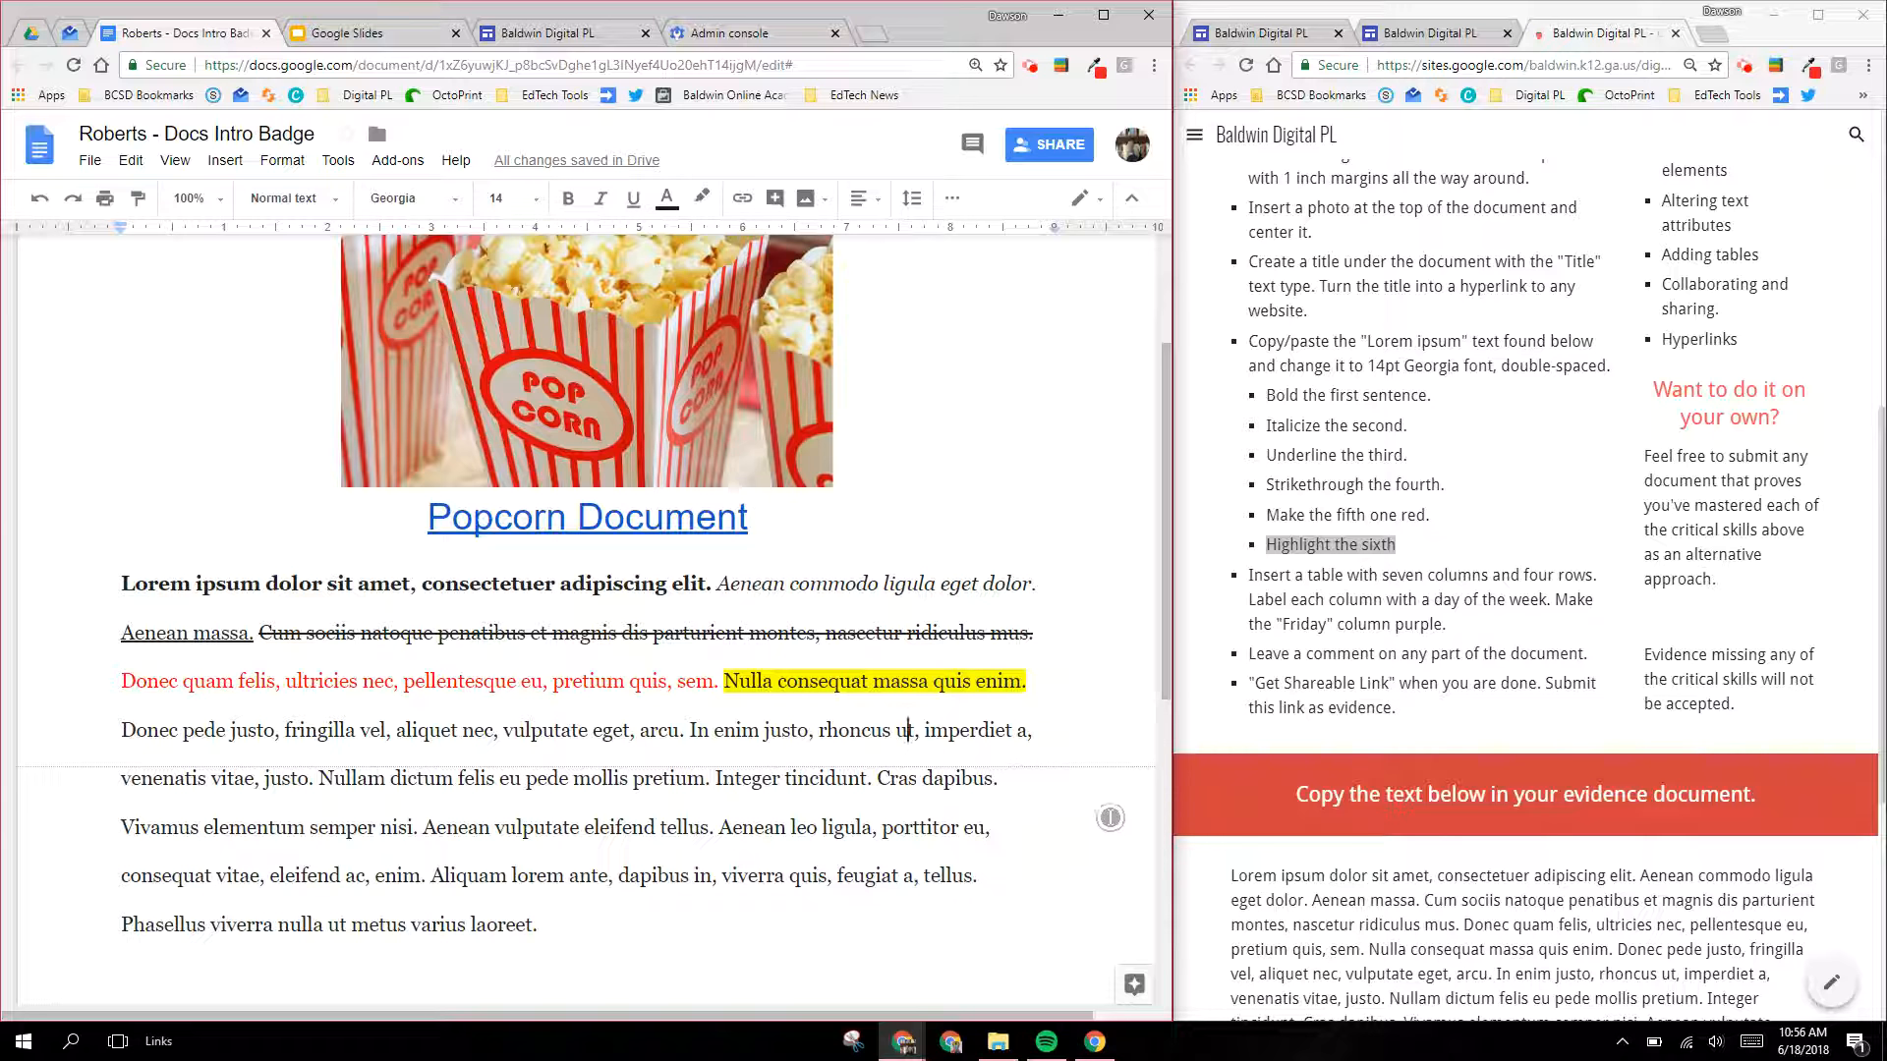
Step: Mark the table task on the badge page and insert a table with seven columns and four rows below the Lorem ipsum paragraph
left_click_drag(1446, 625, 1240, 576)
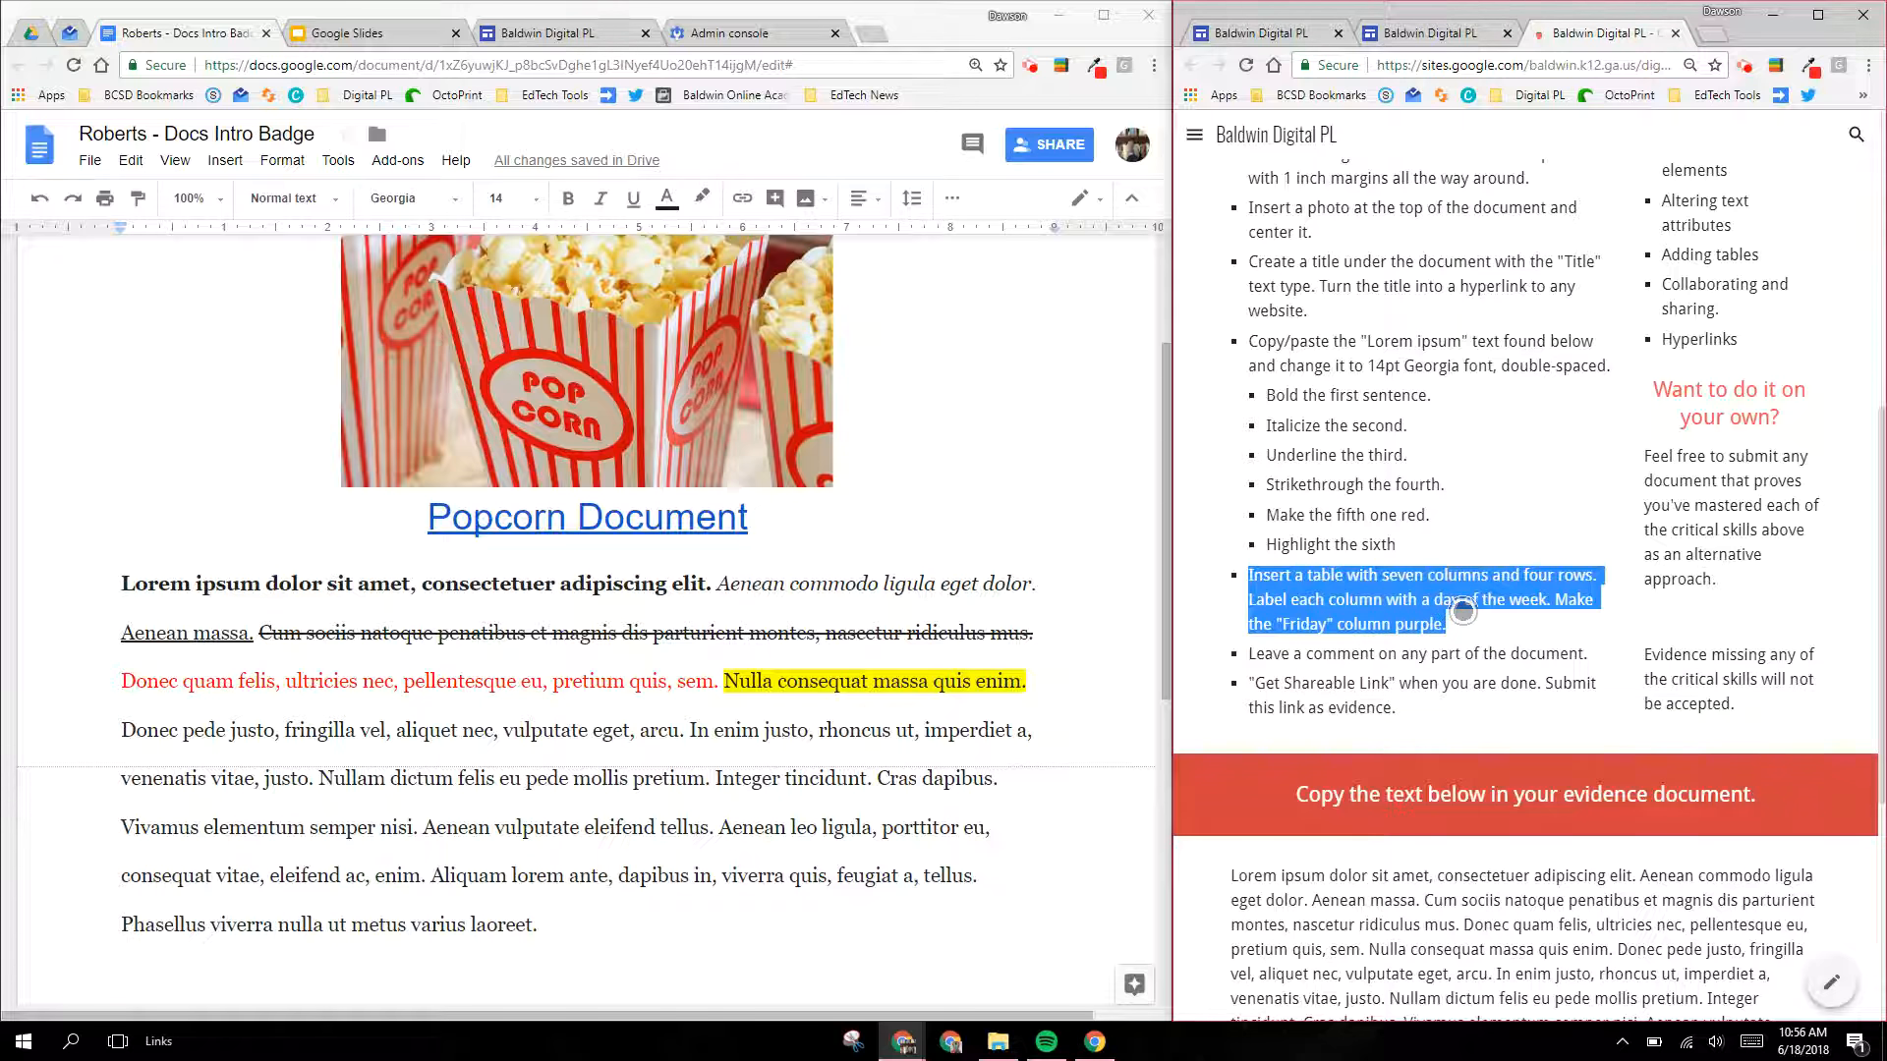
scroll(750, 600, "down", 5)
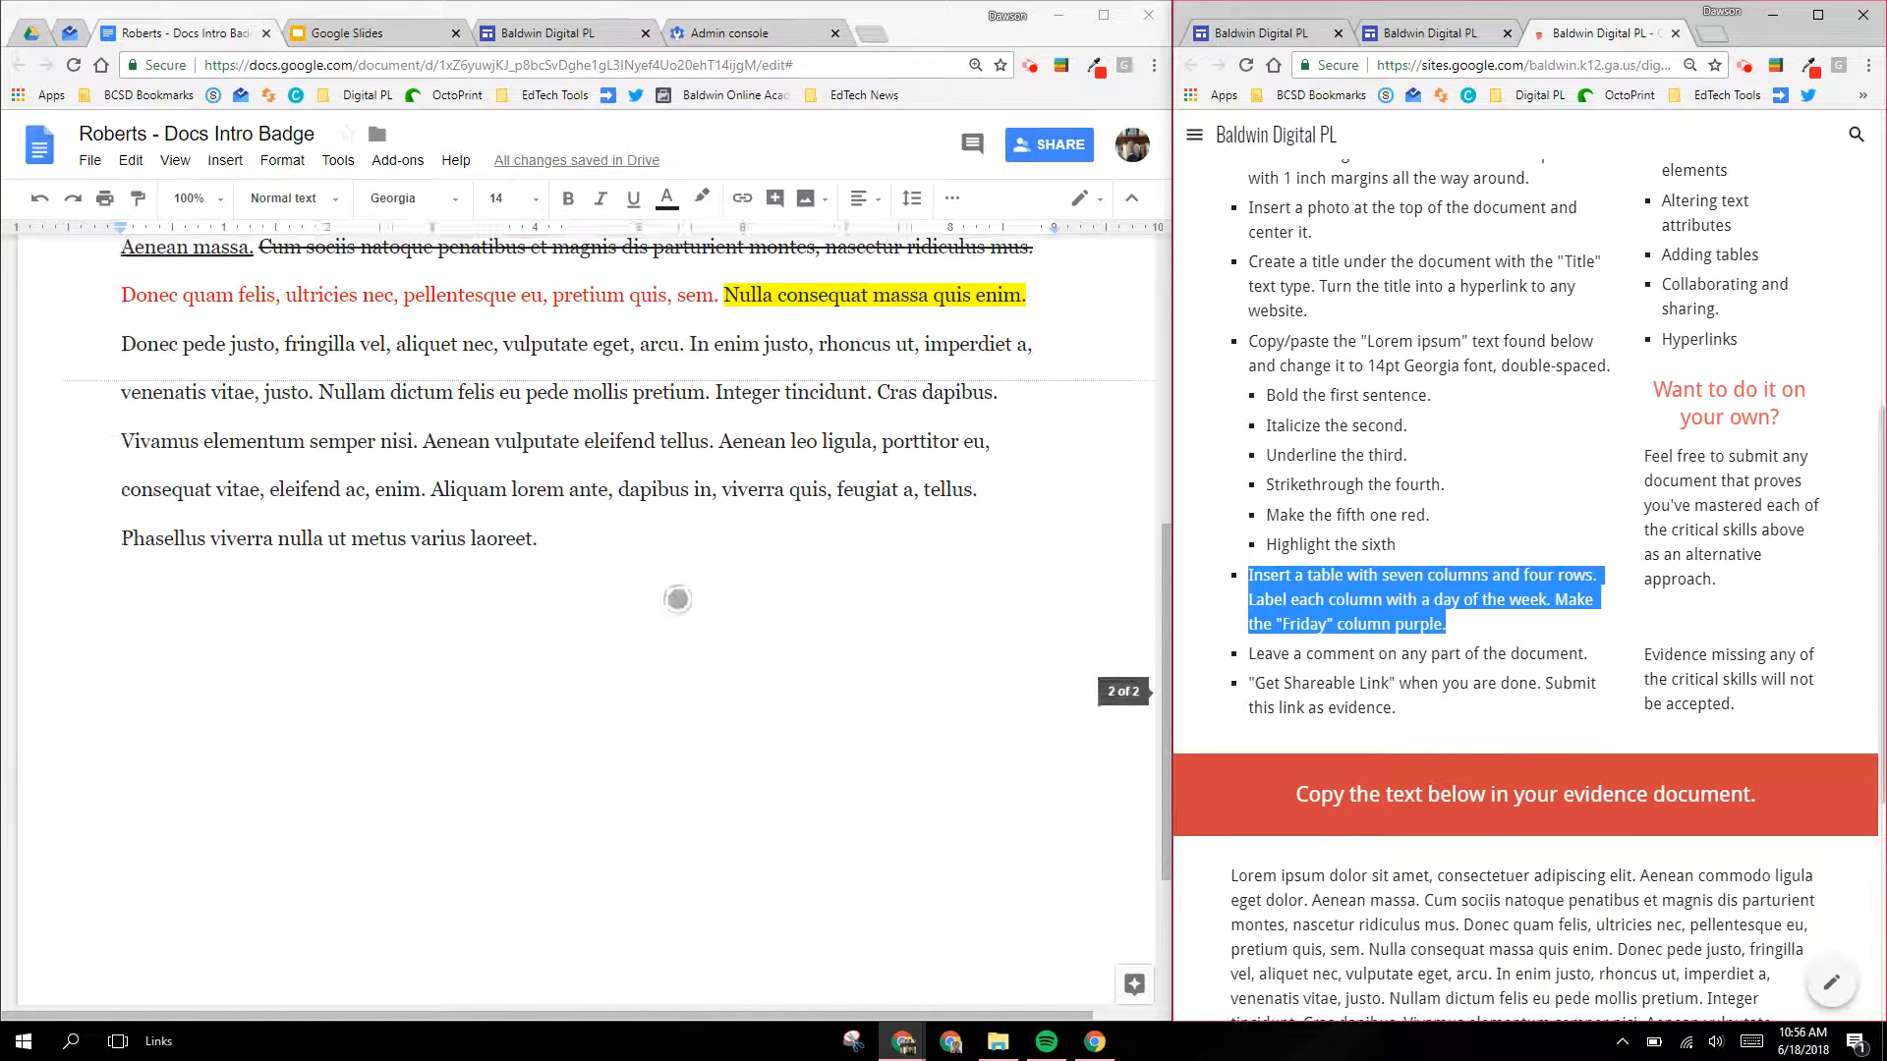
scroll(701, 612, "down", 1)
left_click(631, 365)
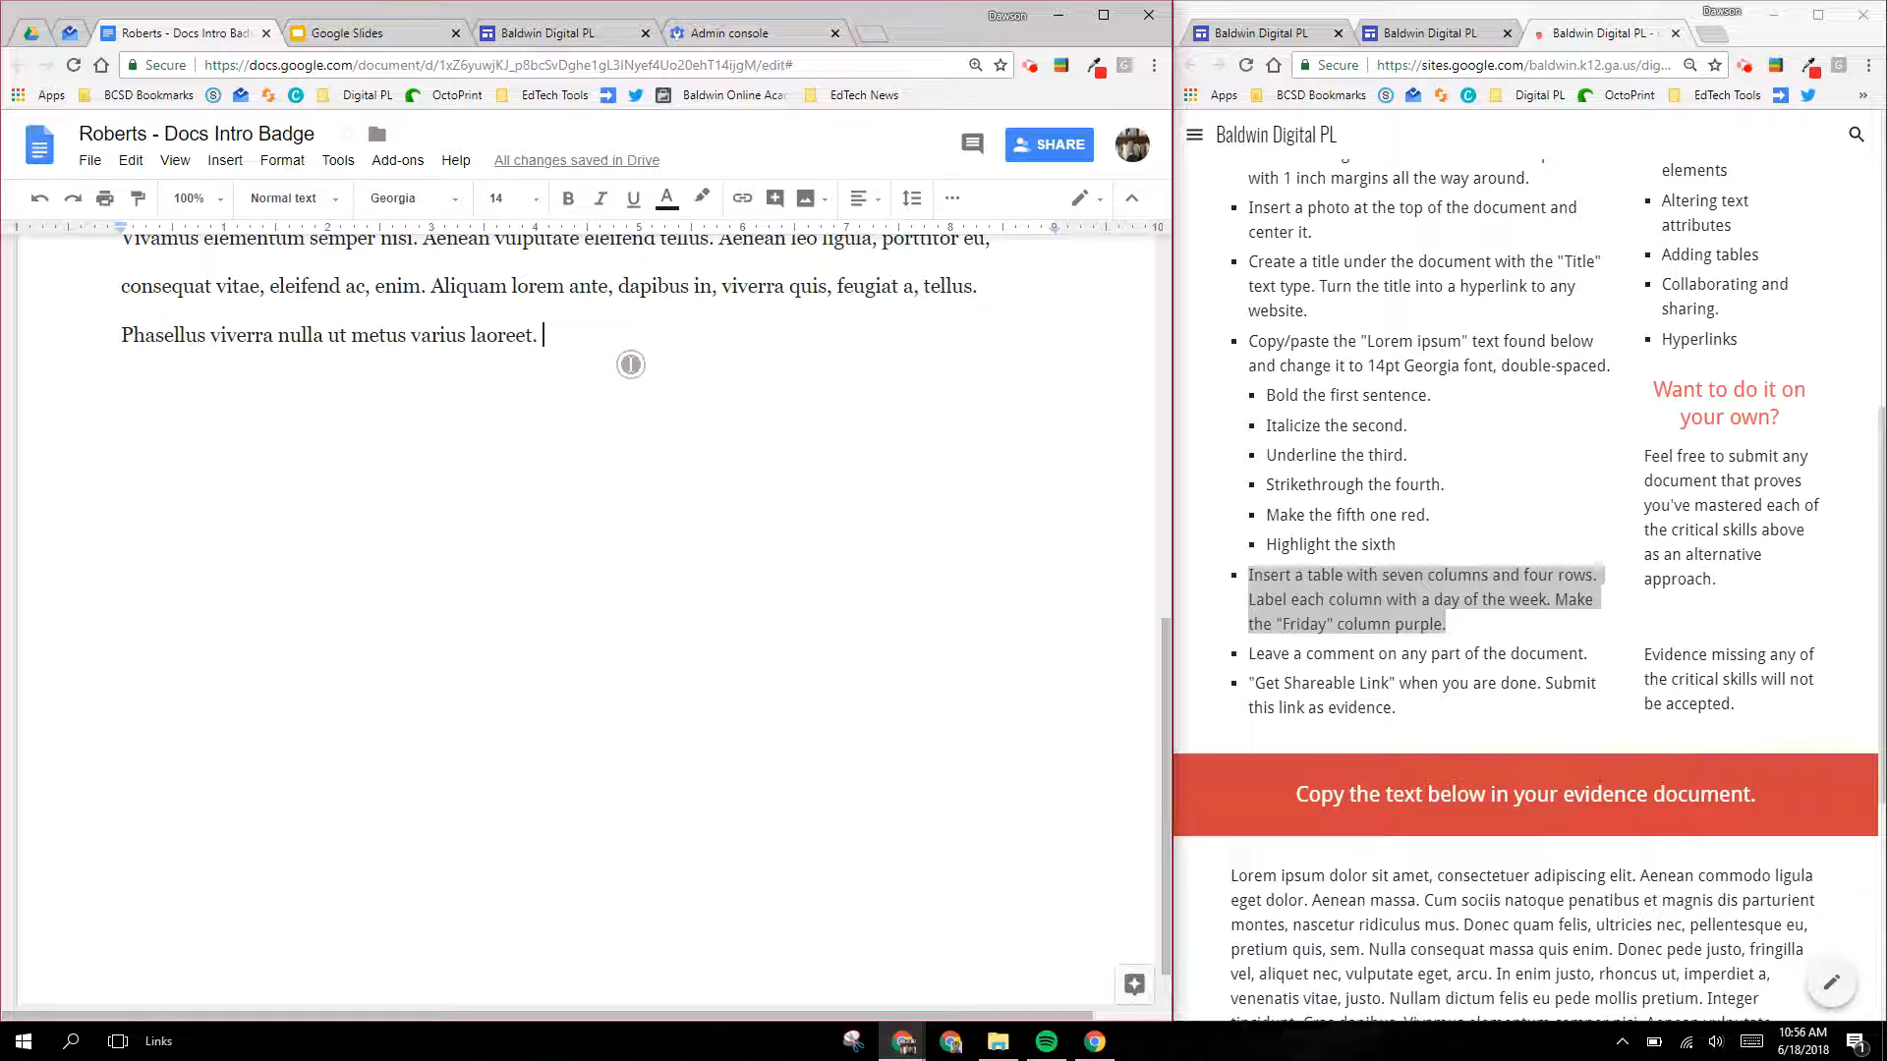
key("Return")
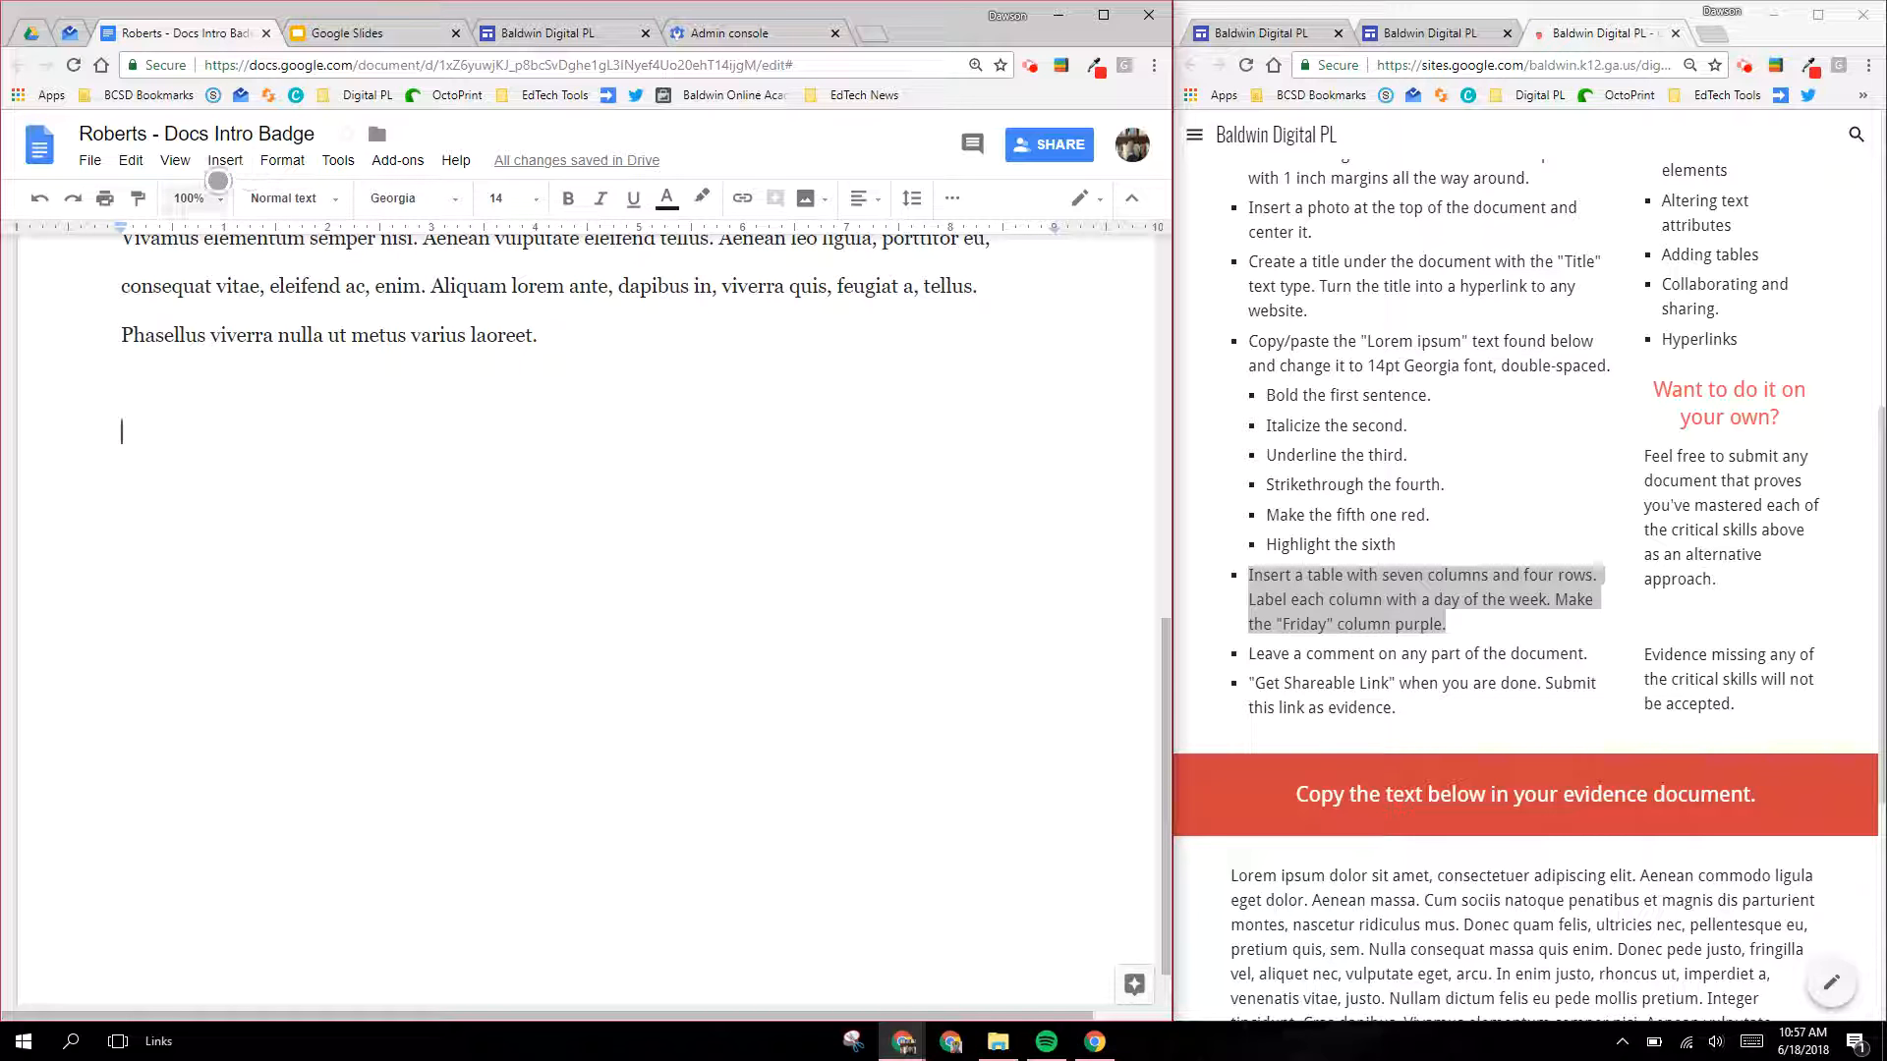
left_click(217, 163)
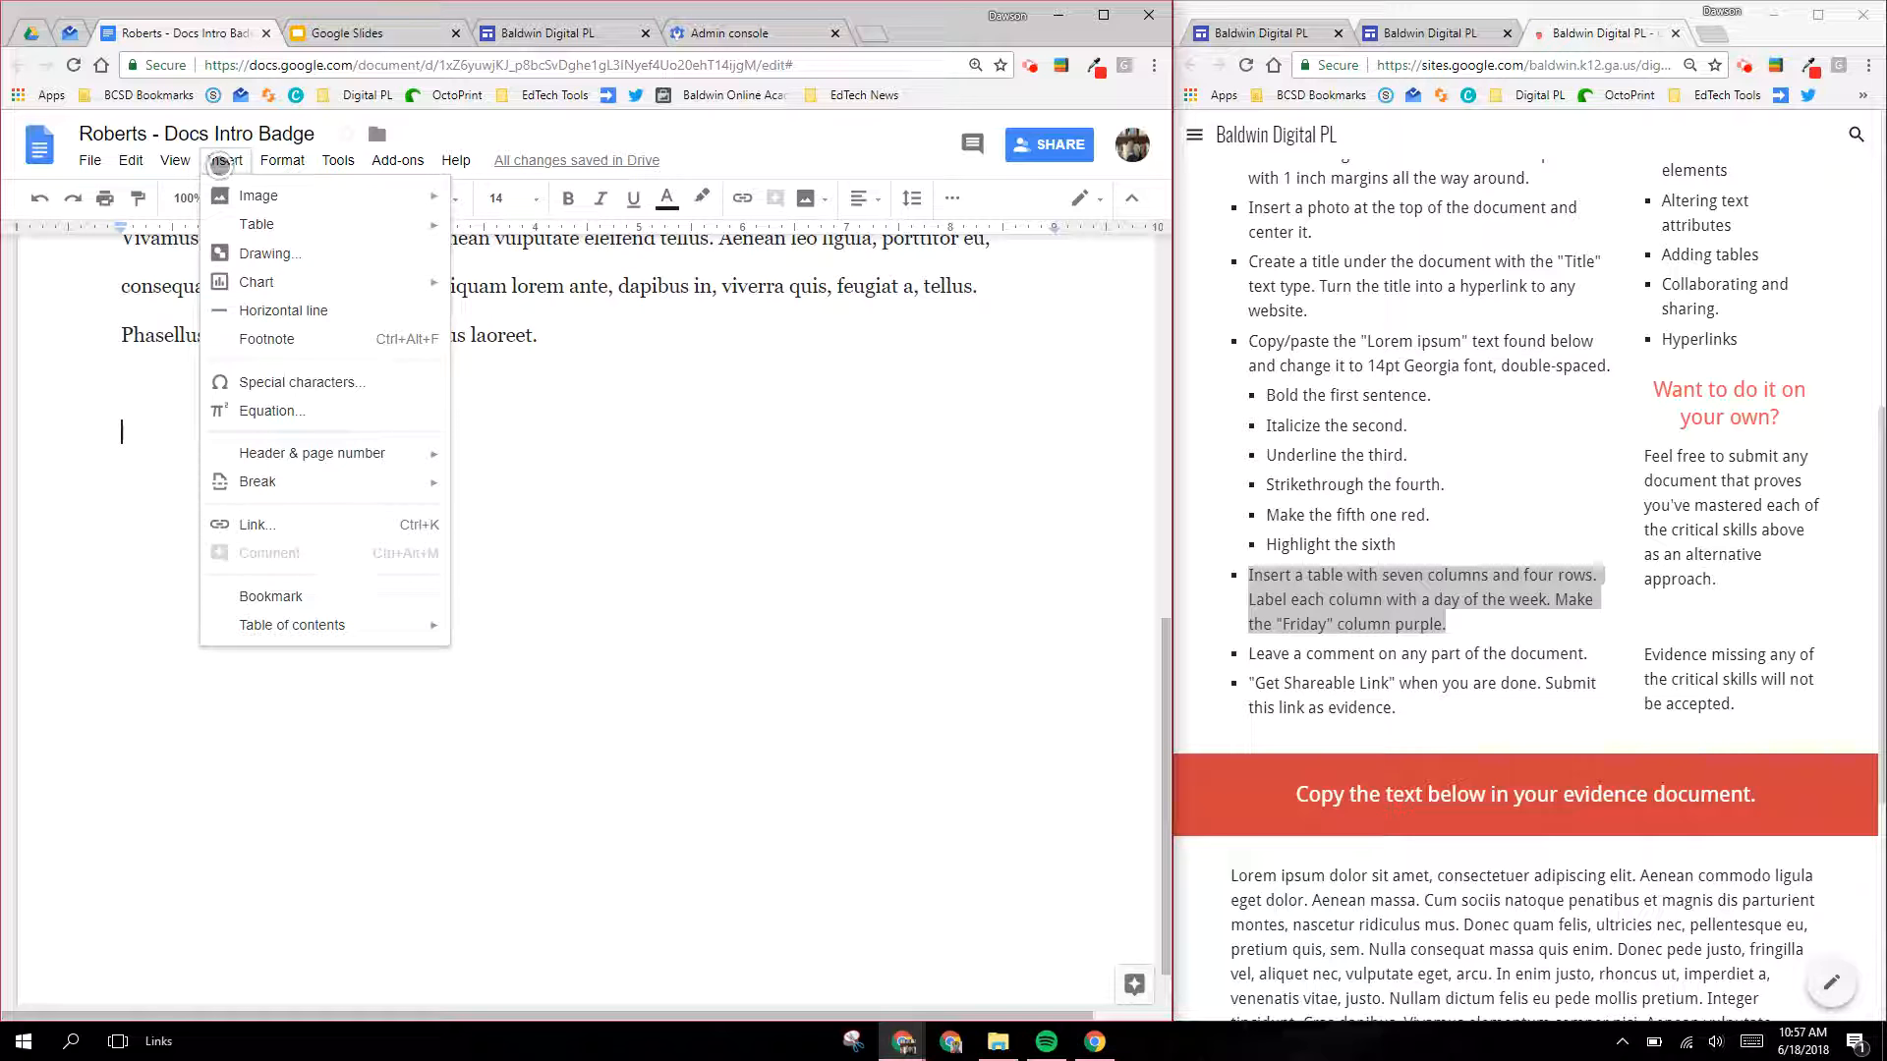
mouse_move(304, 226)
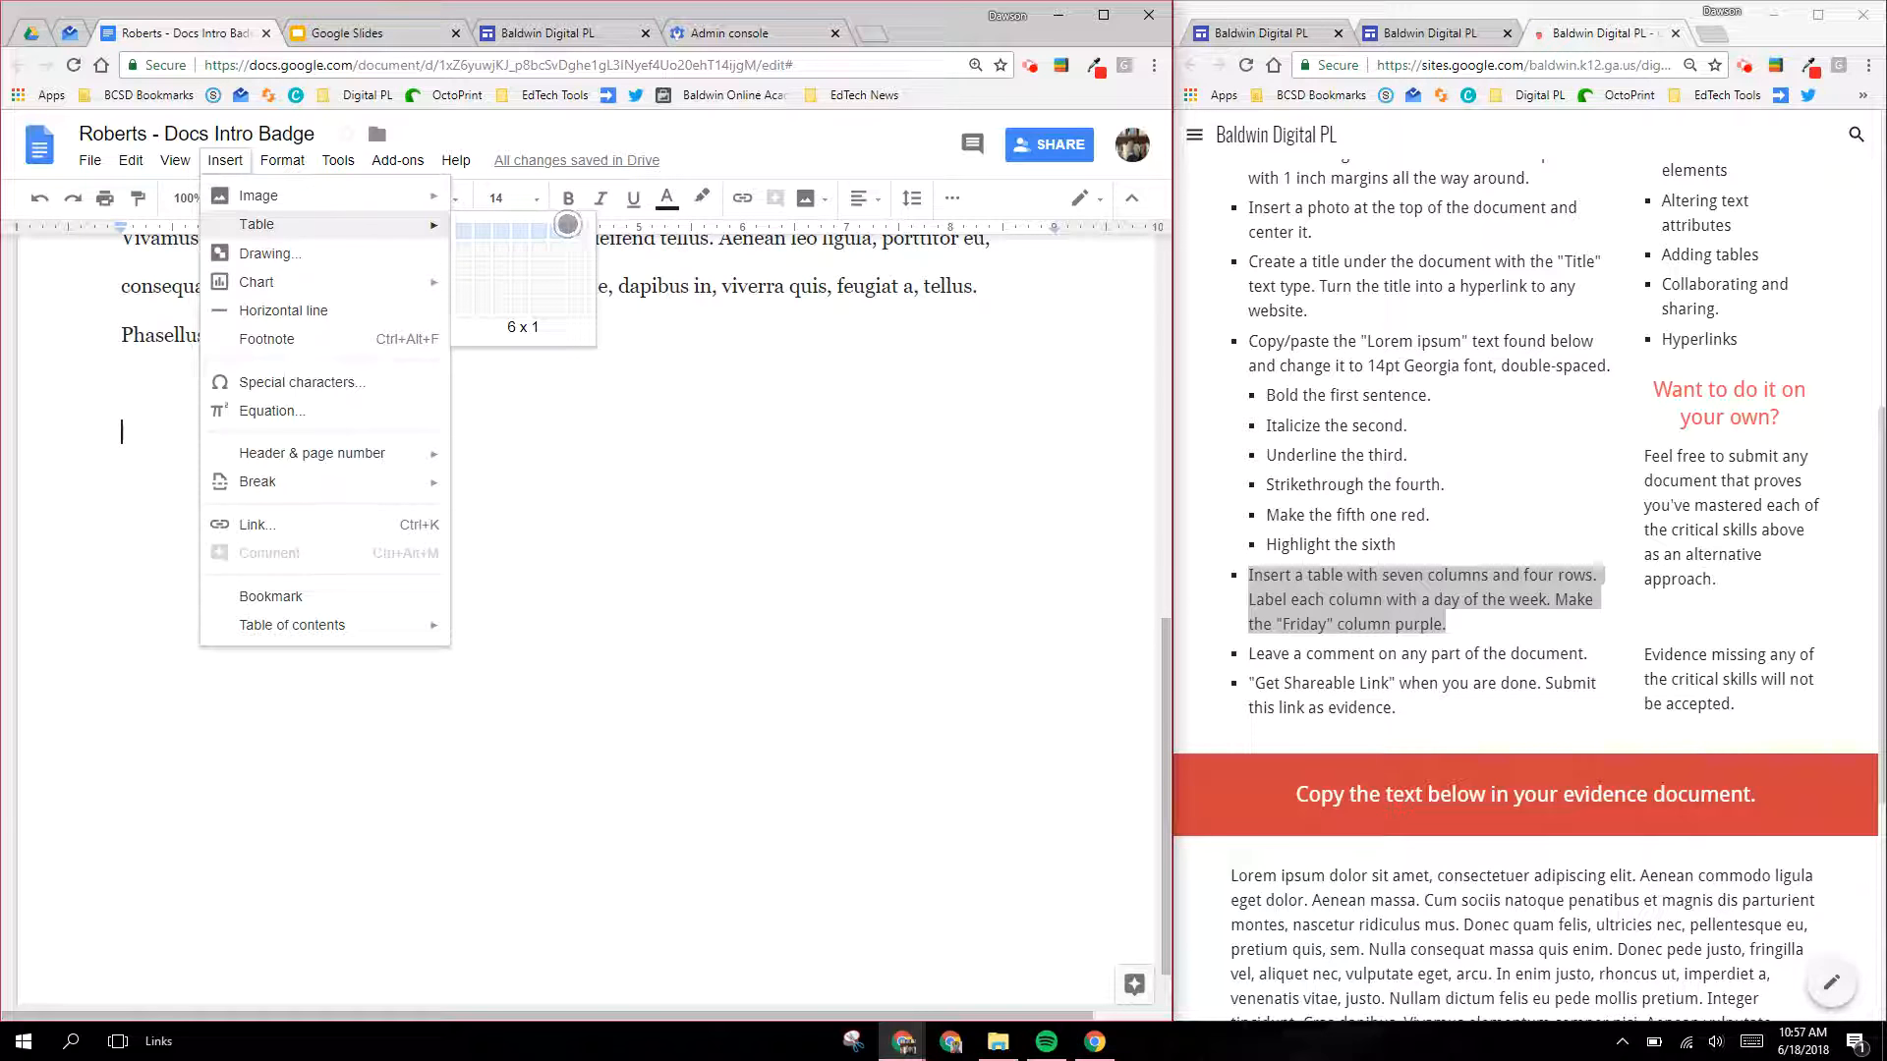
left_click(576, 288)
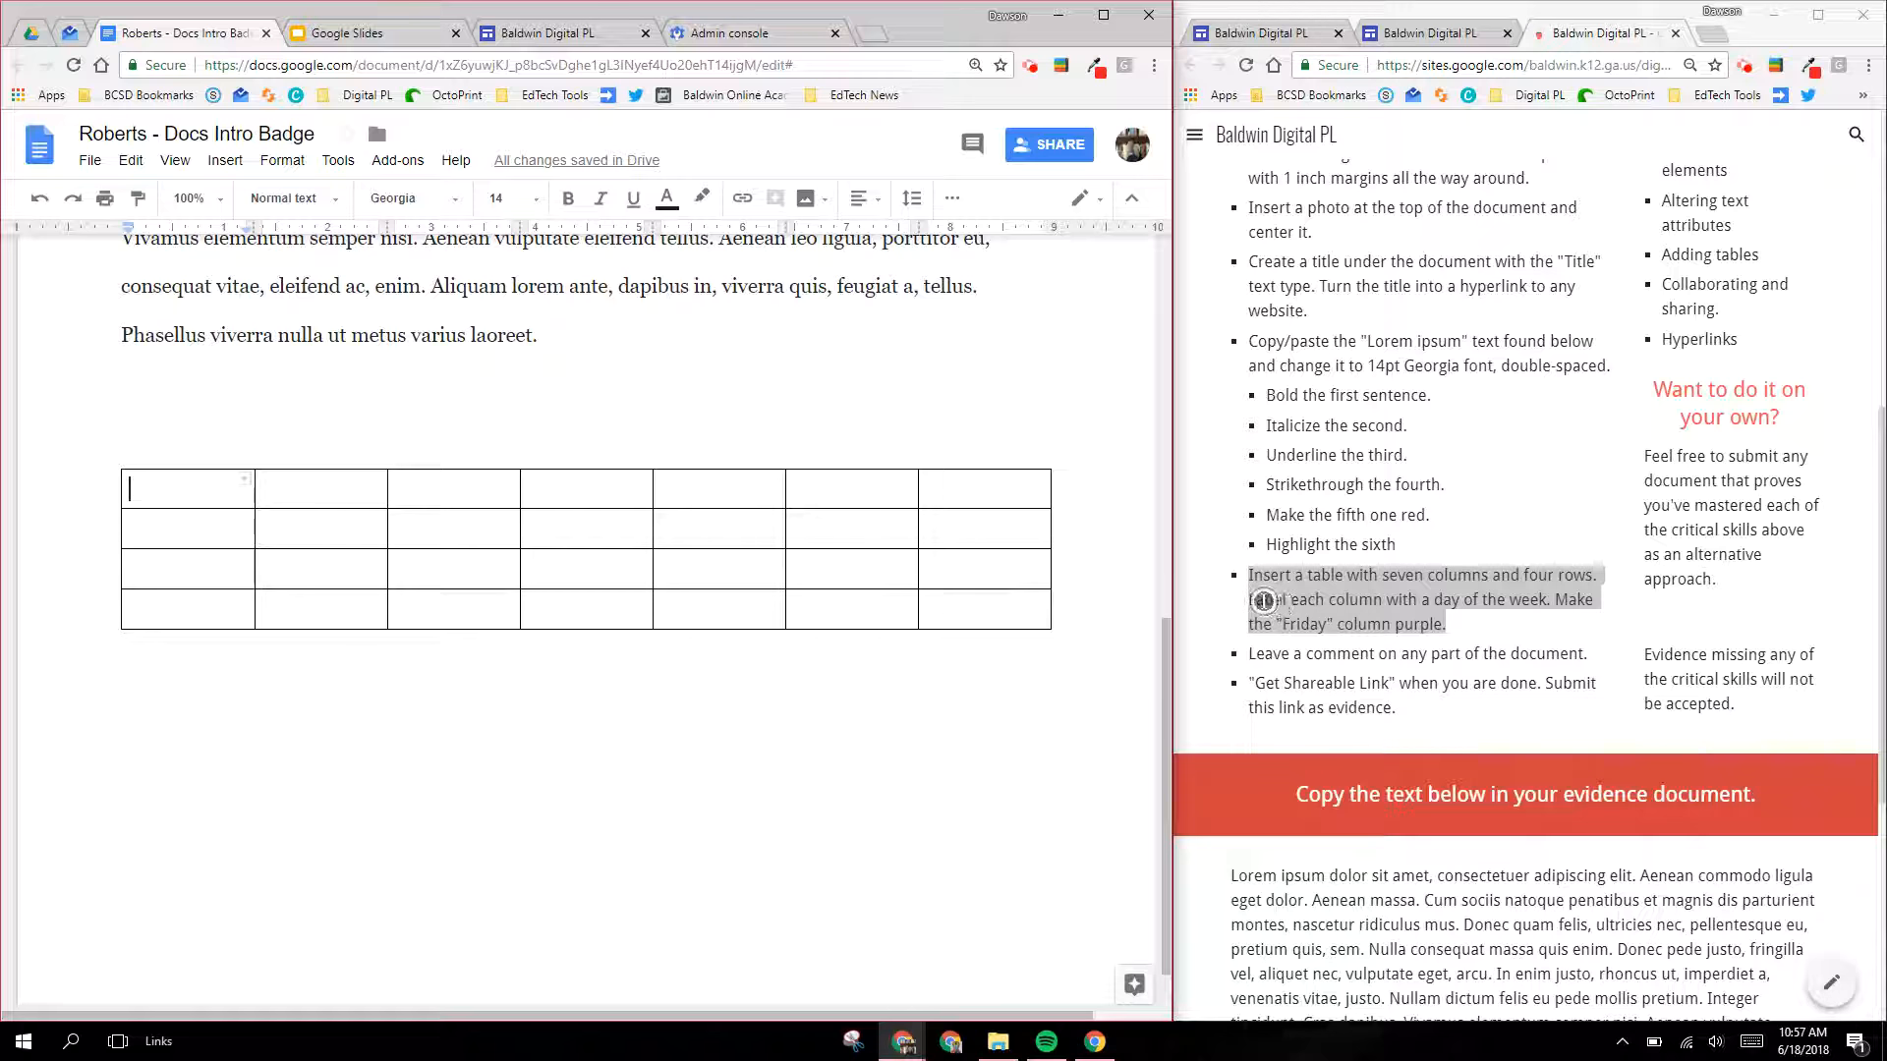
Step: Label the first four columns in the table's header row Monday, Tuesday, Wednesday and Thursday
left_click(1281, 609)
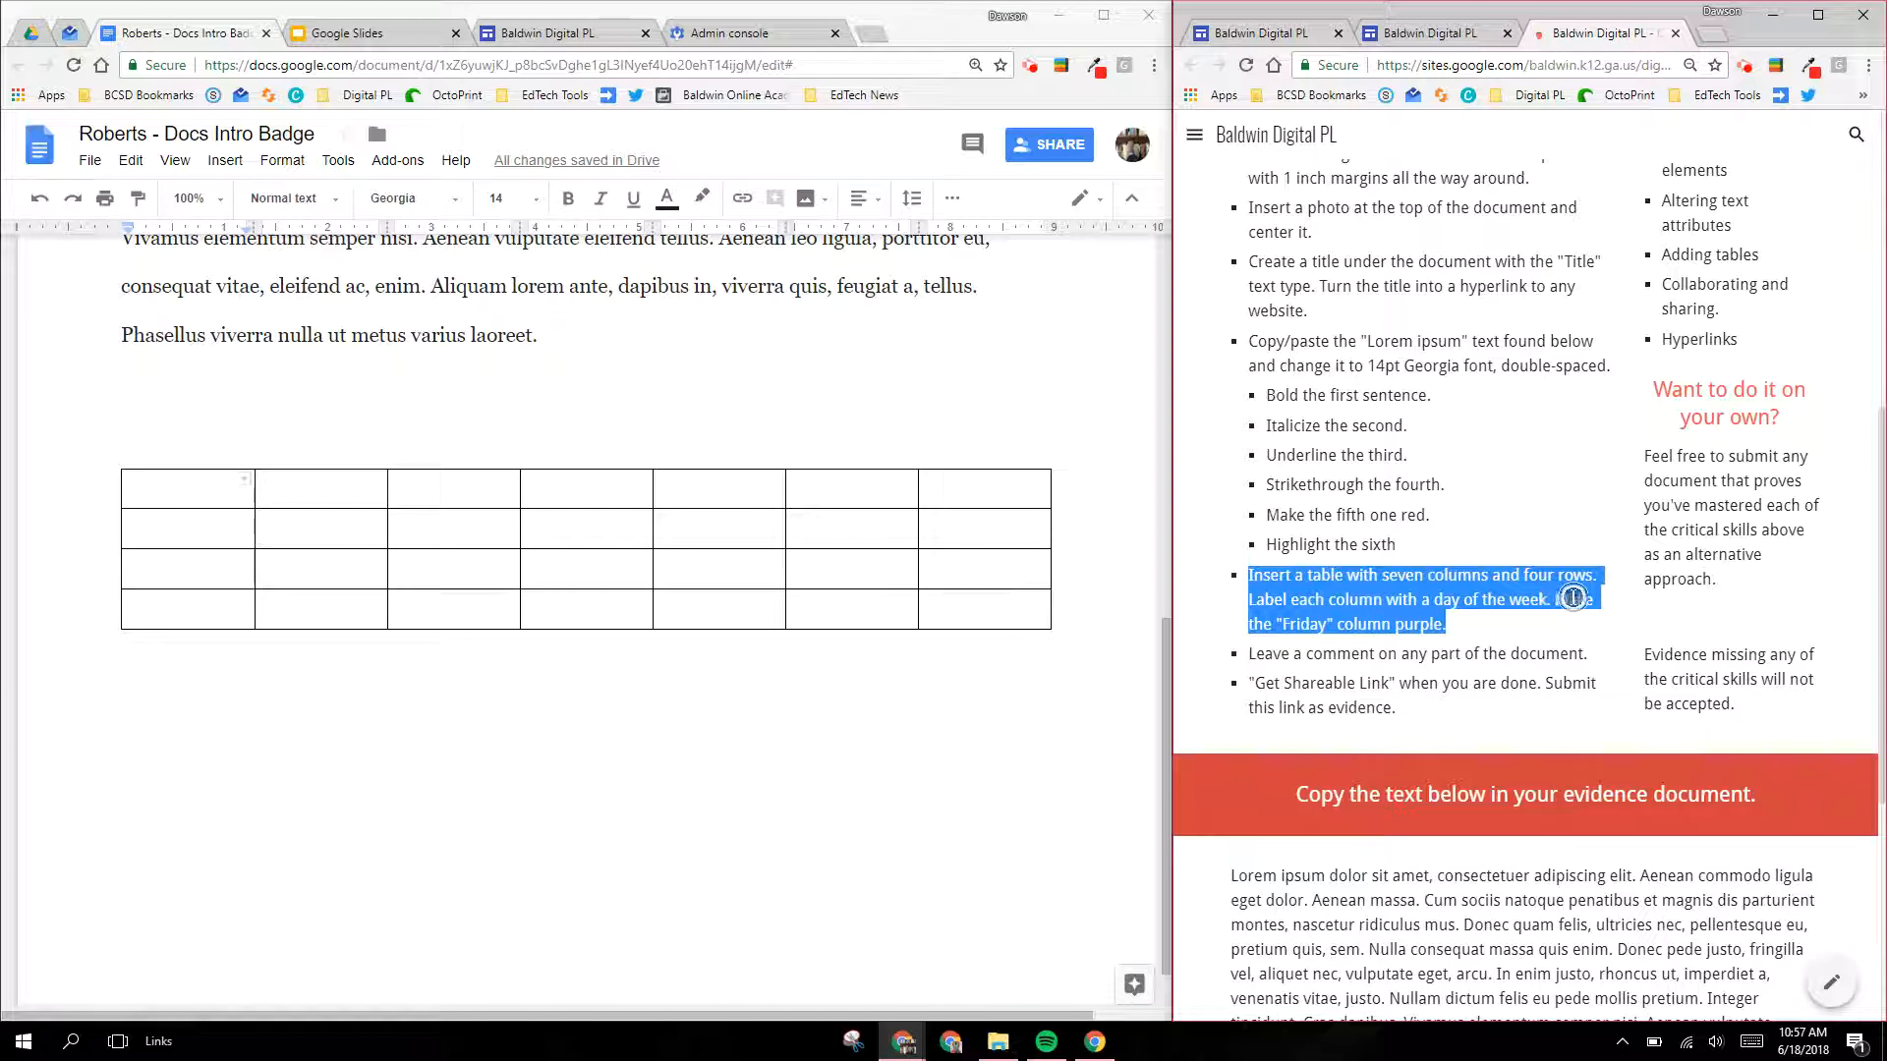
left_click(212, 496)
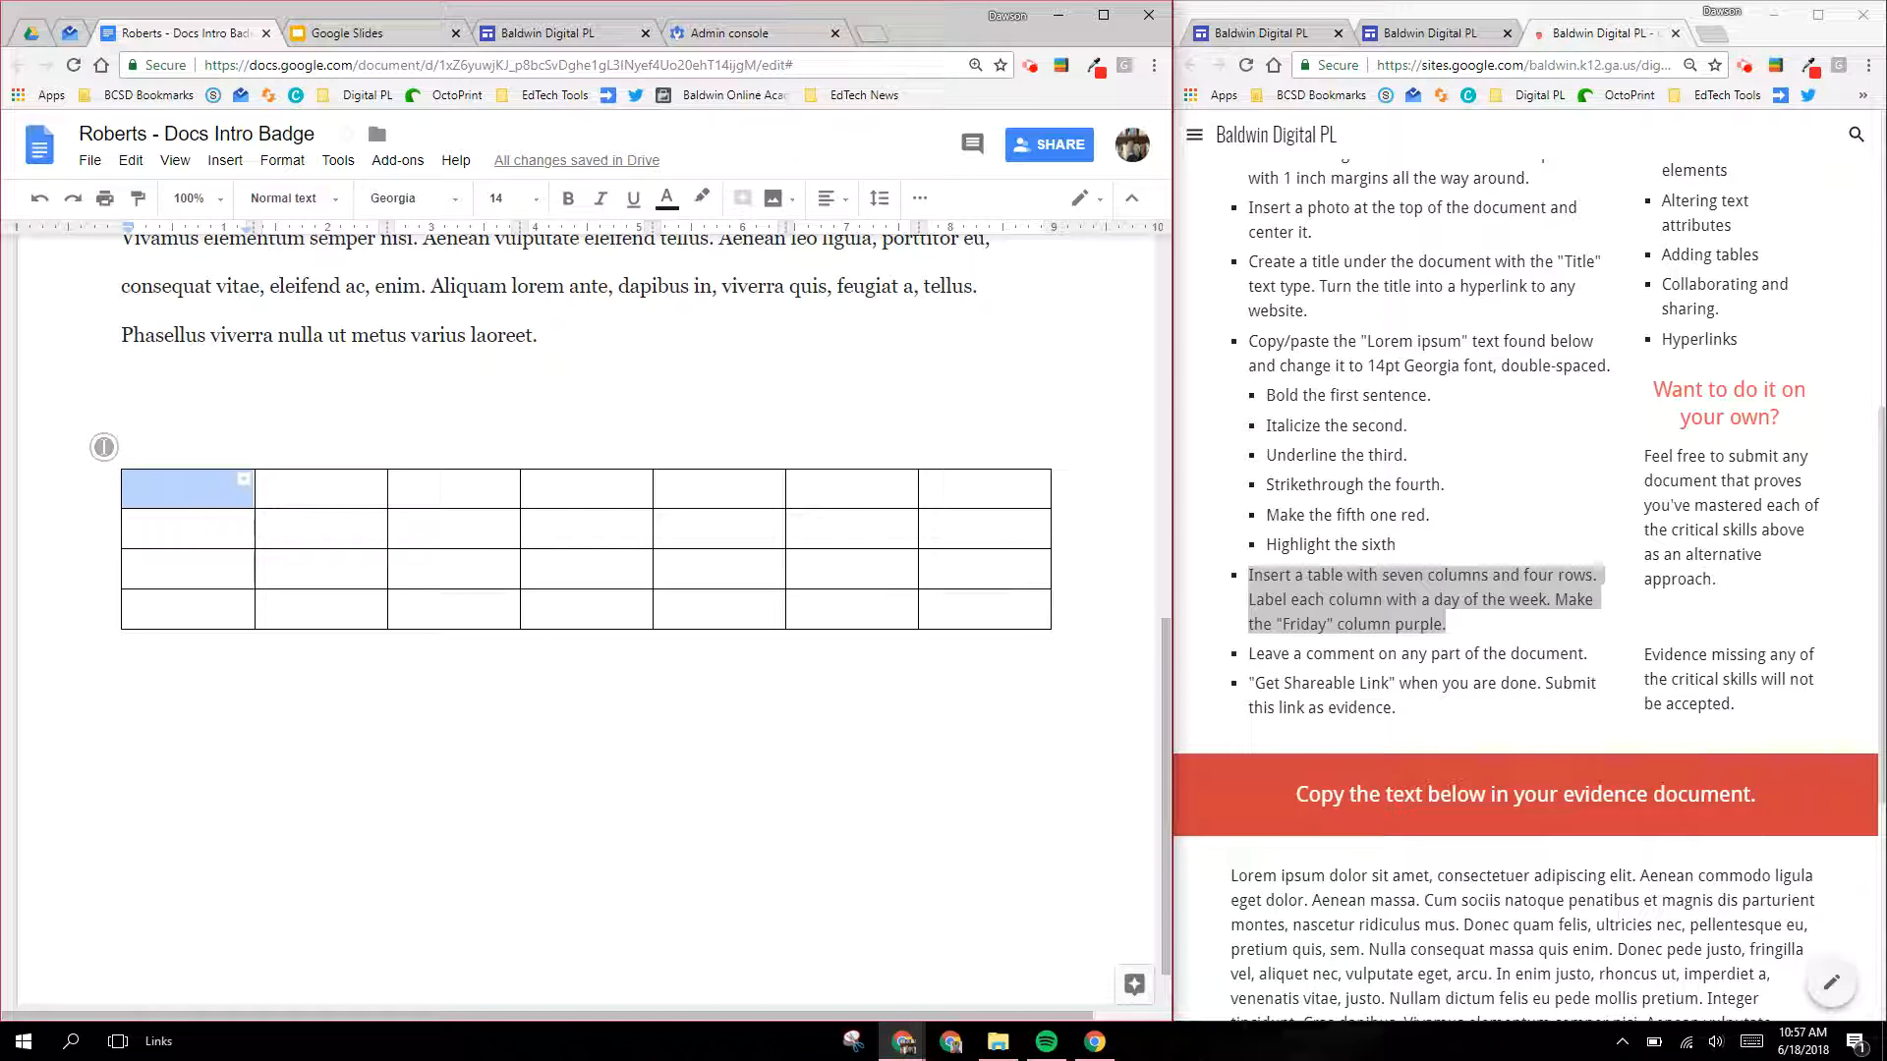
type("Monday")
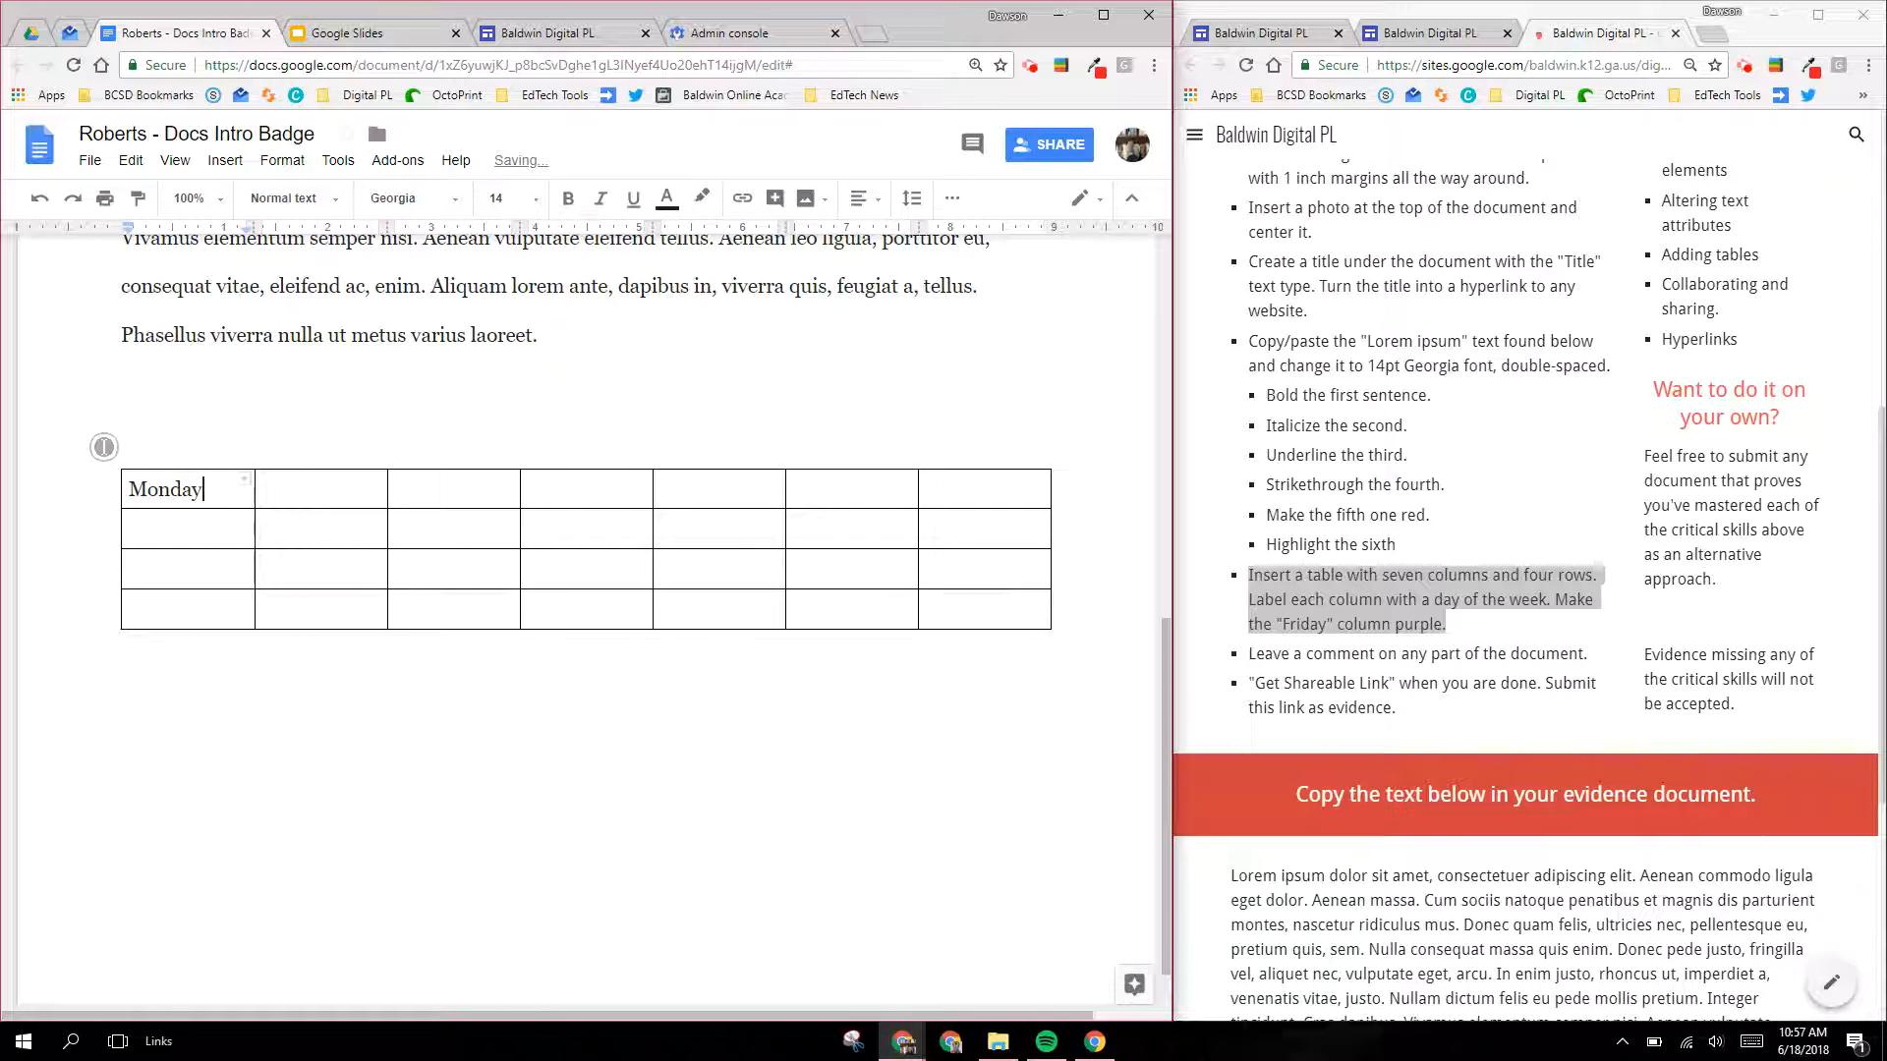
left_click(288, 485)
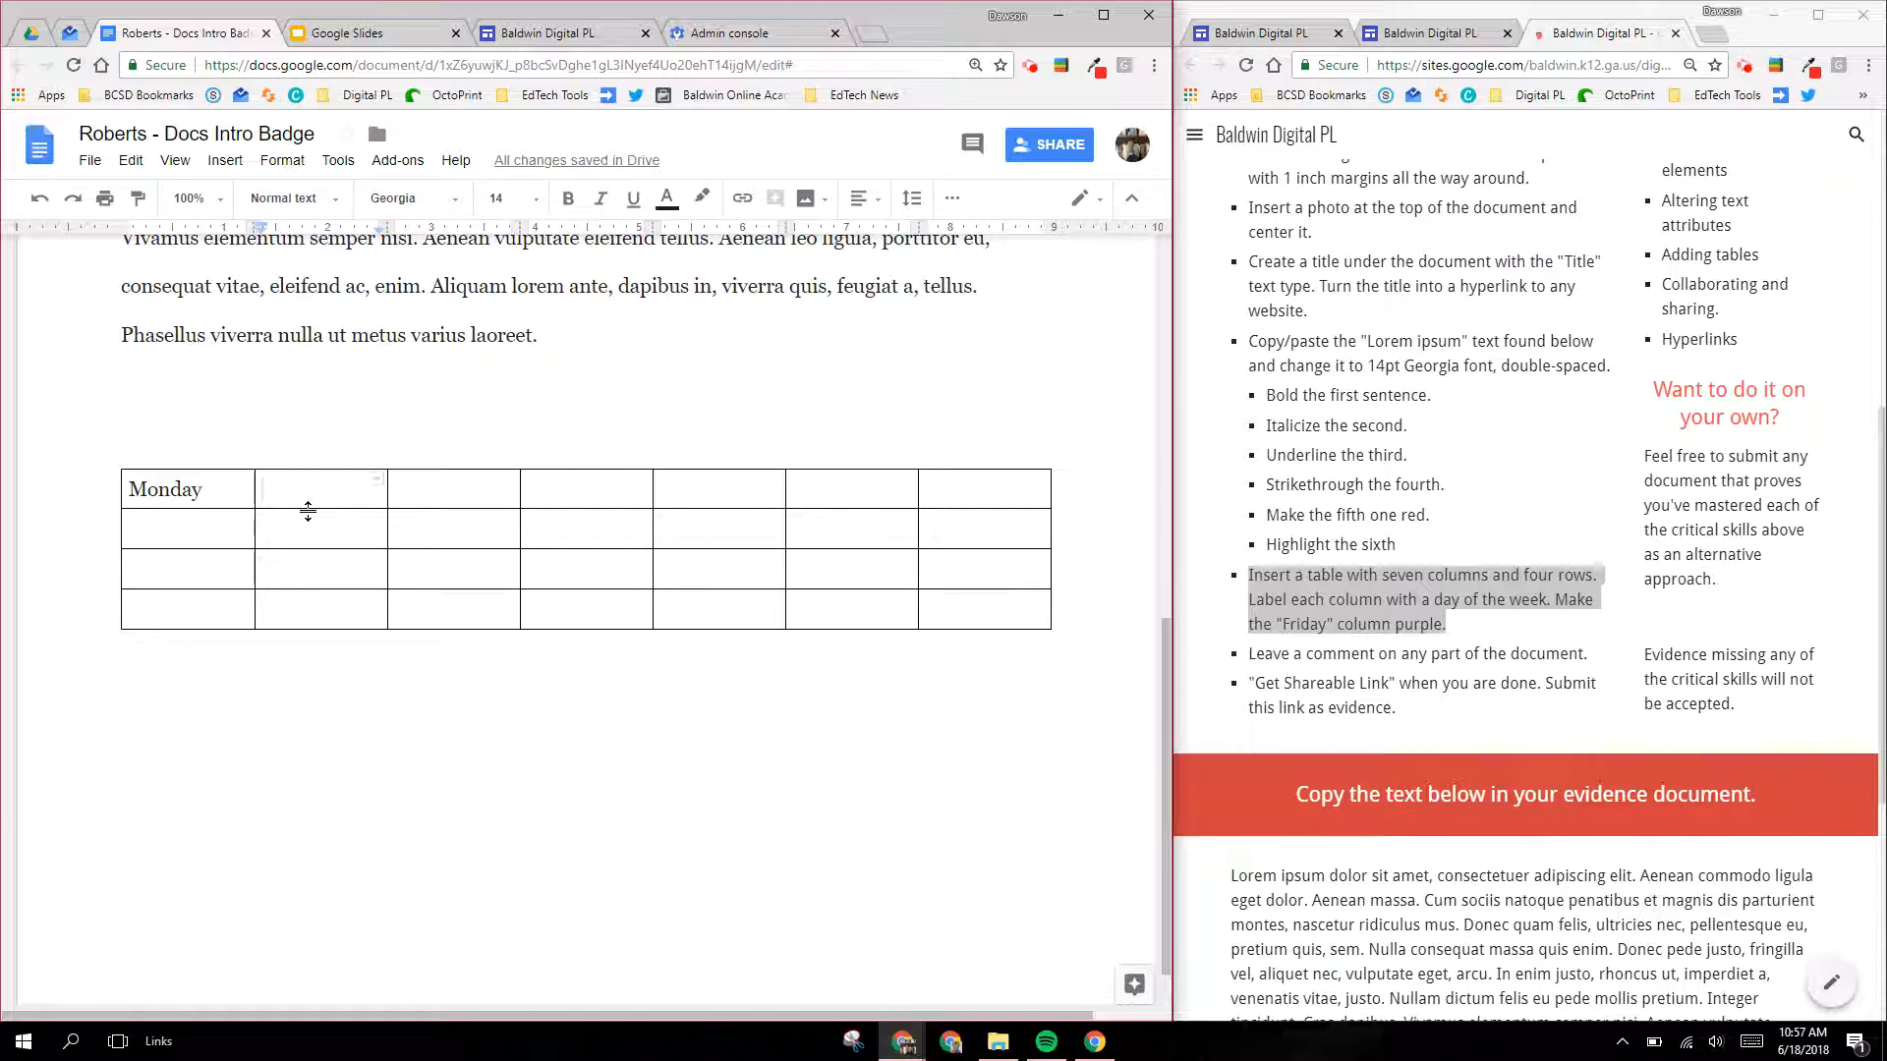
type("Tu")
type("We")
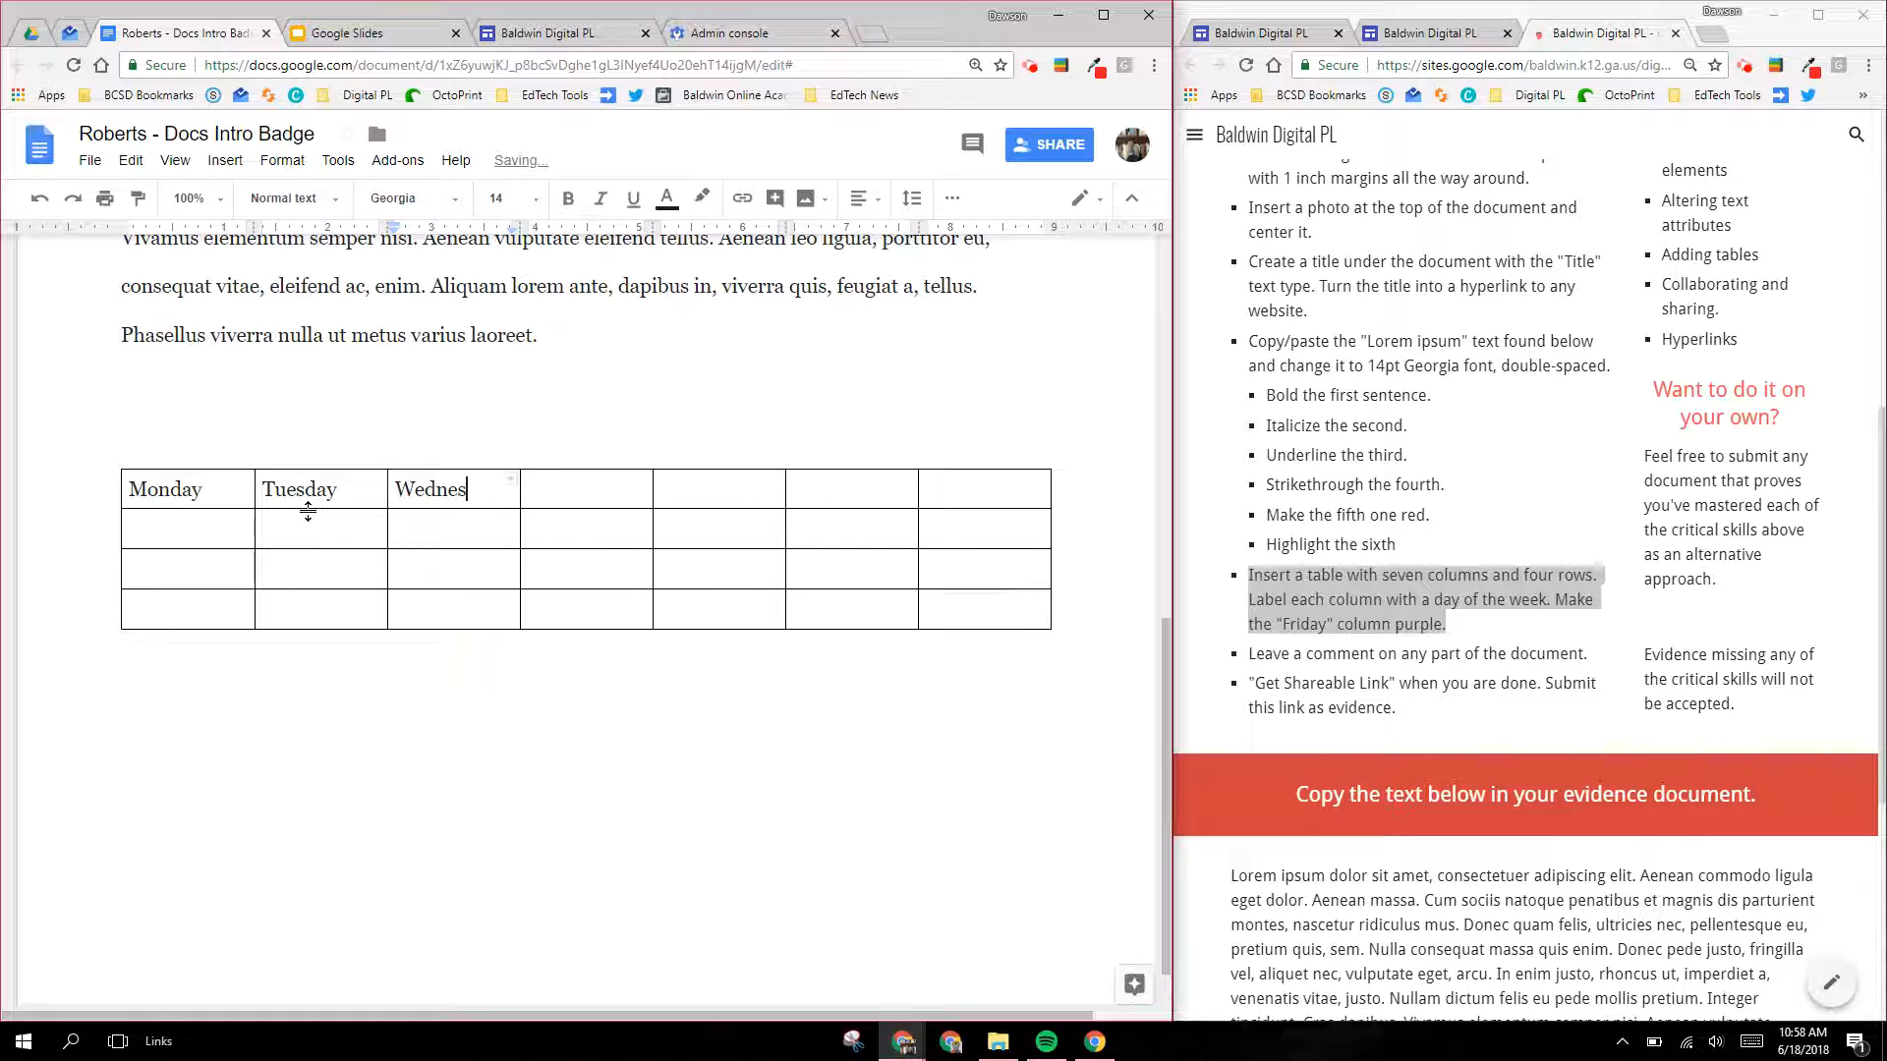
type("dnes")
type("day ")
type("Thursday")
key("Tab")
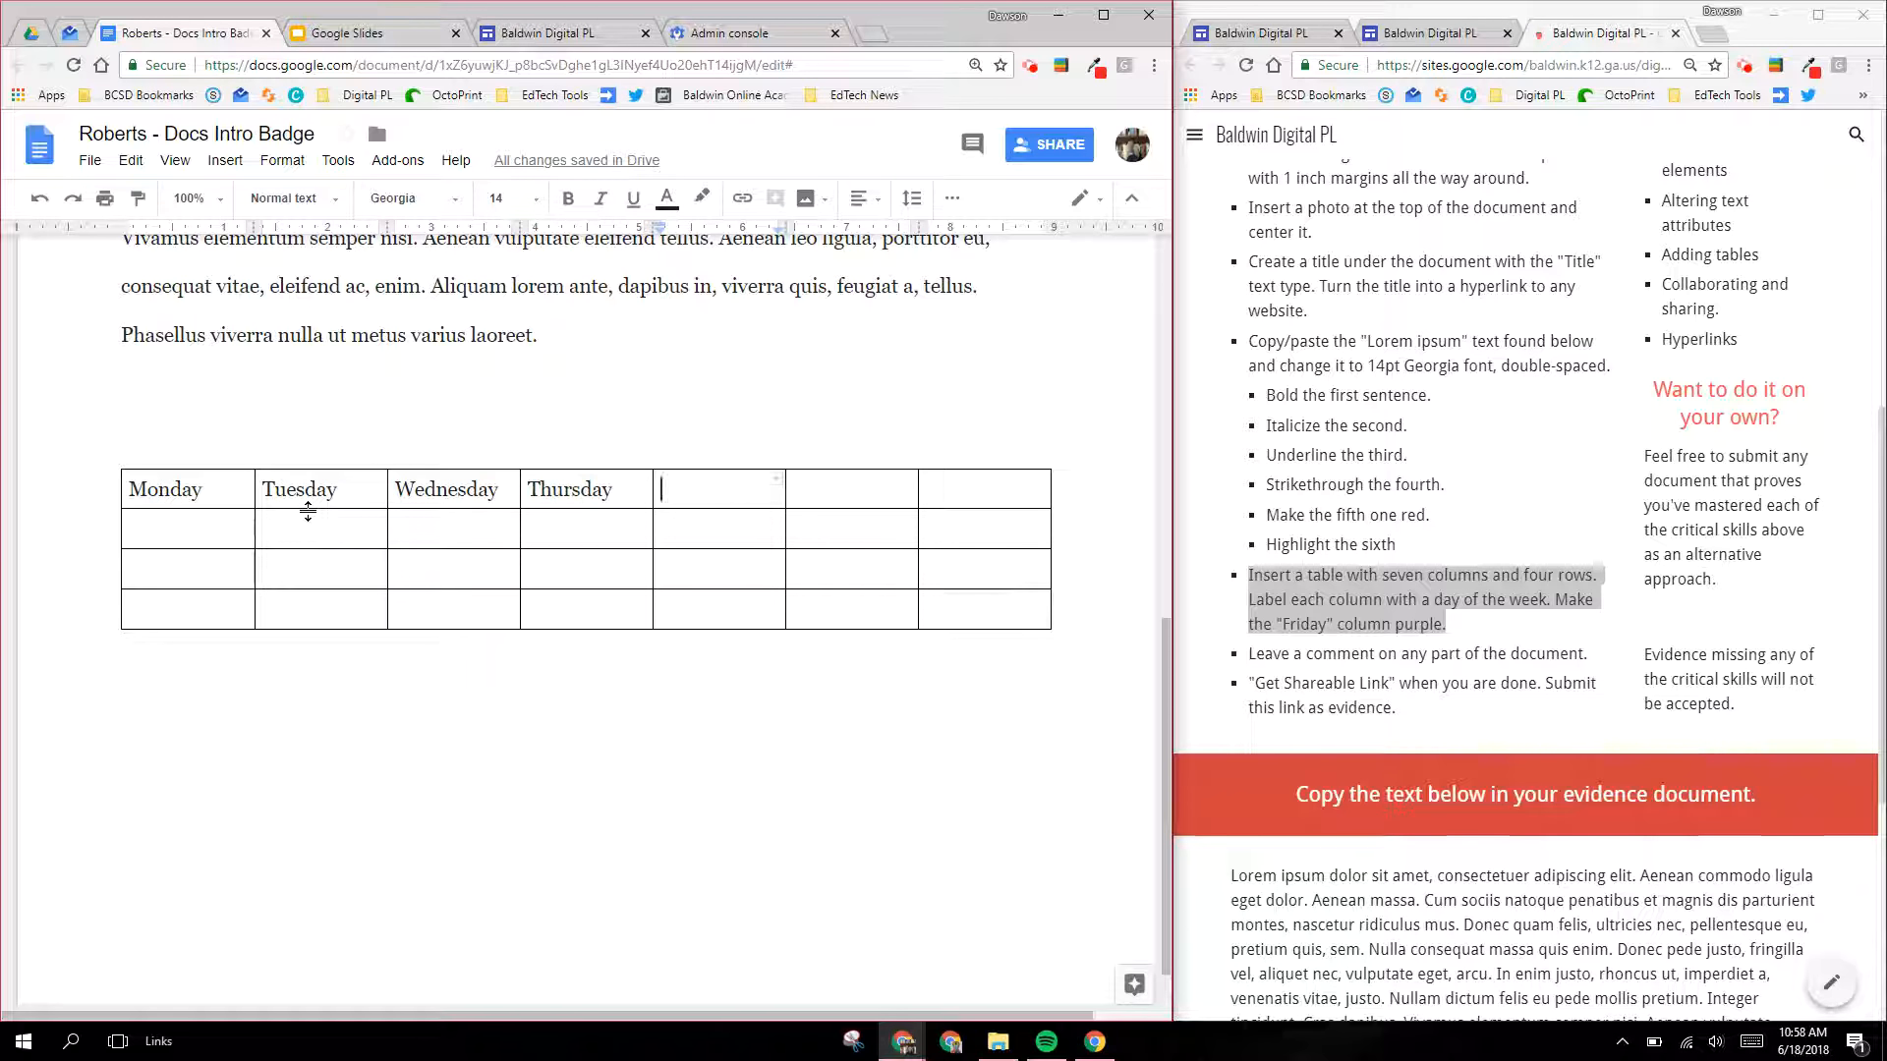
Step: Label the remaining three columns in the table's header row Friday, Saturday and Sunday
type("Friday")
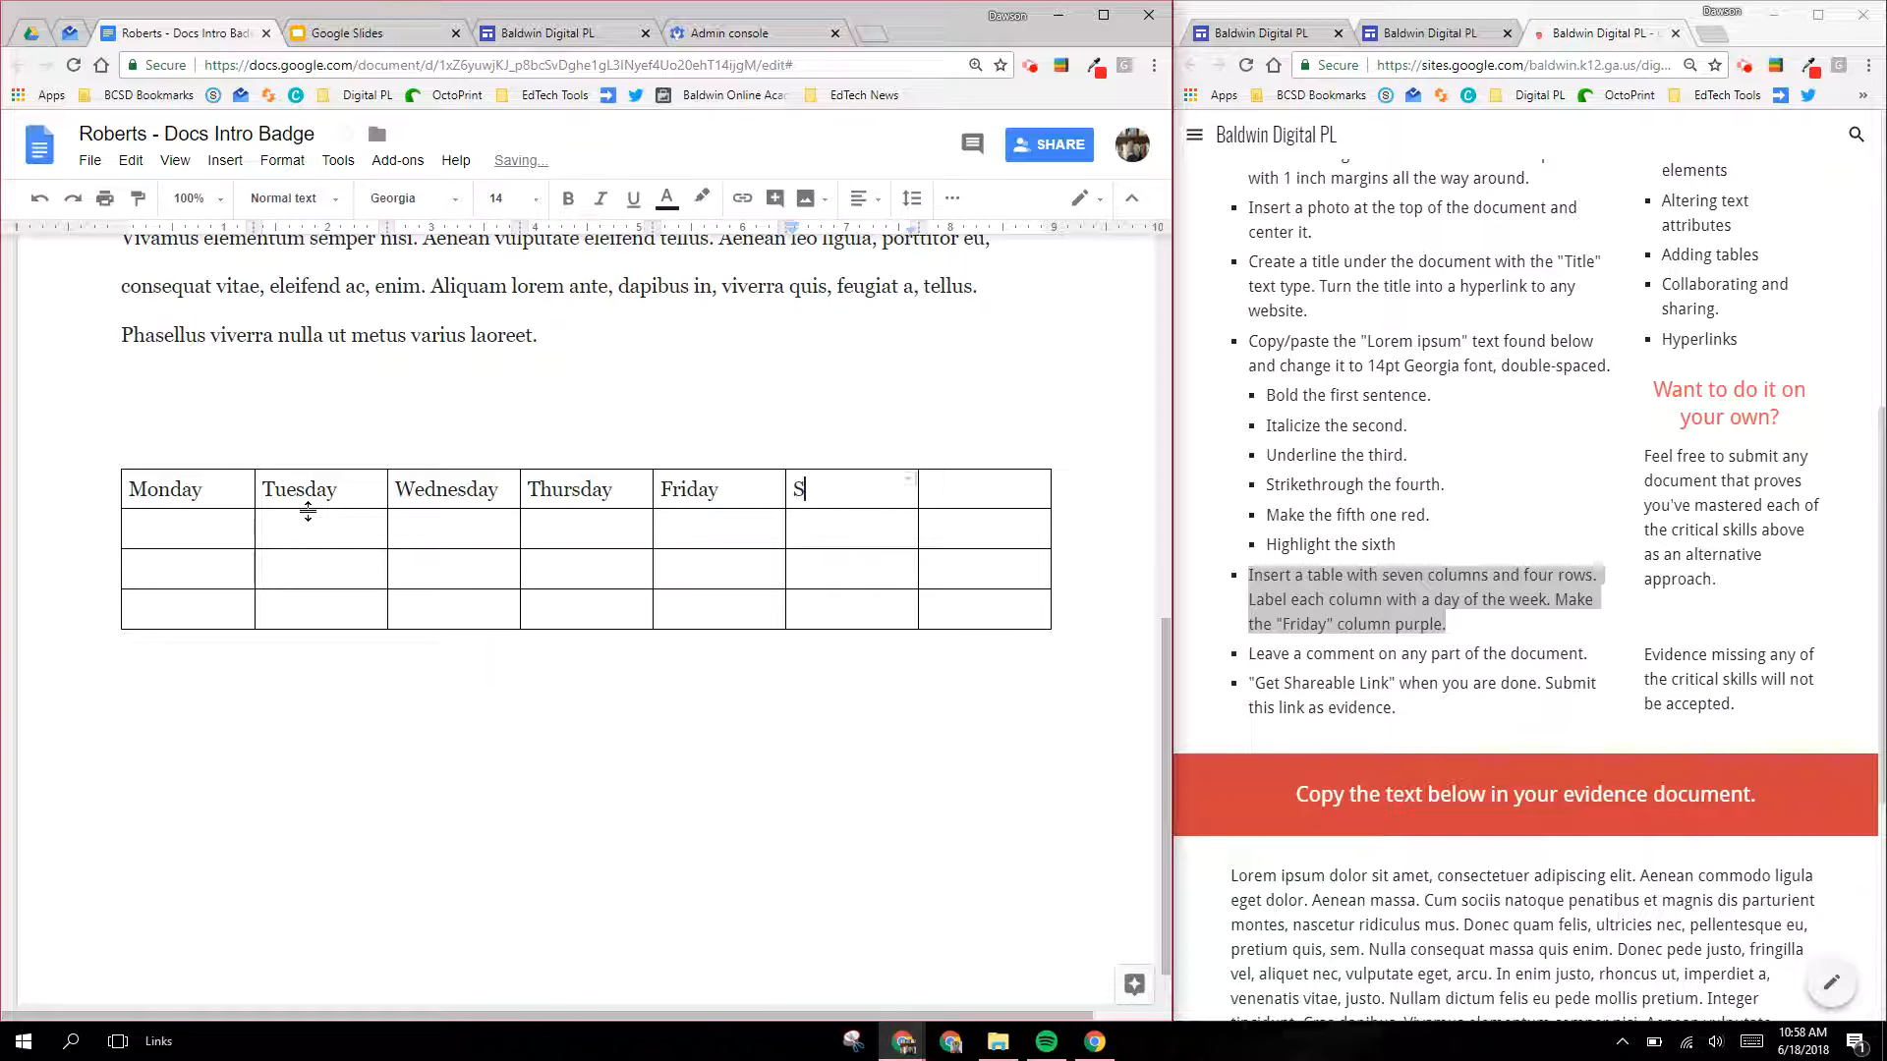
type("Satur")
key("BackSpace")
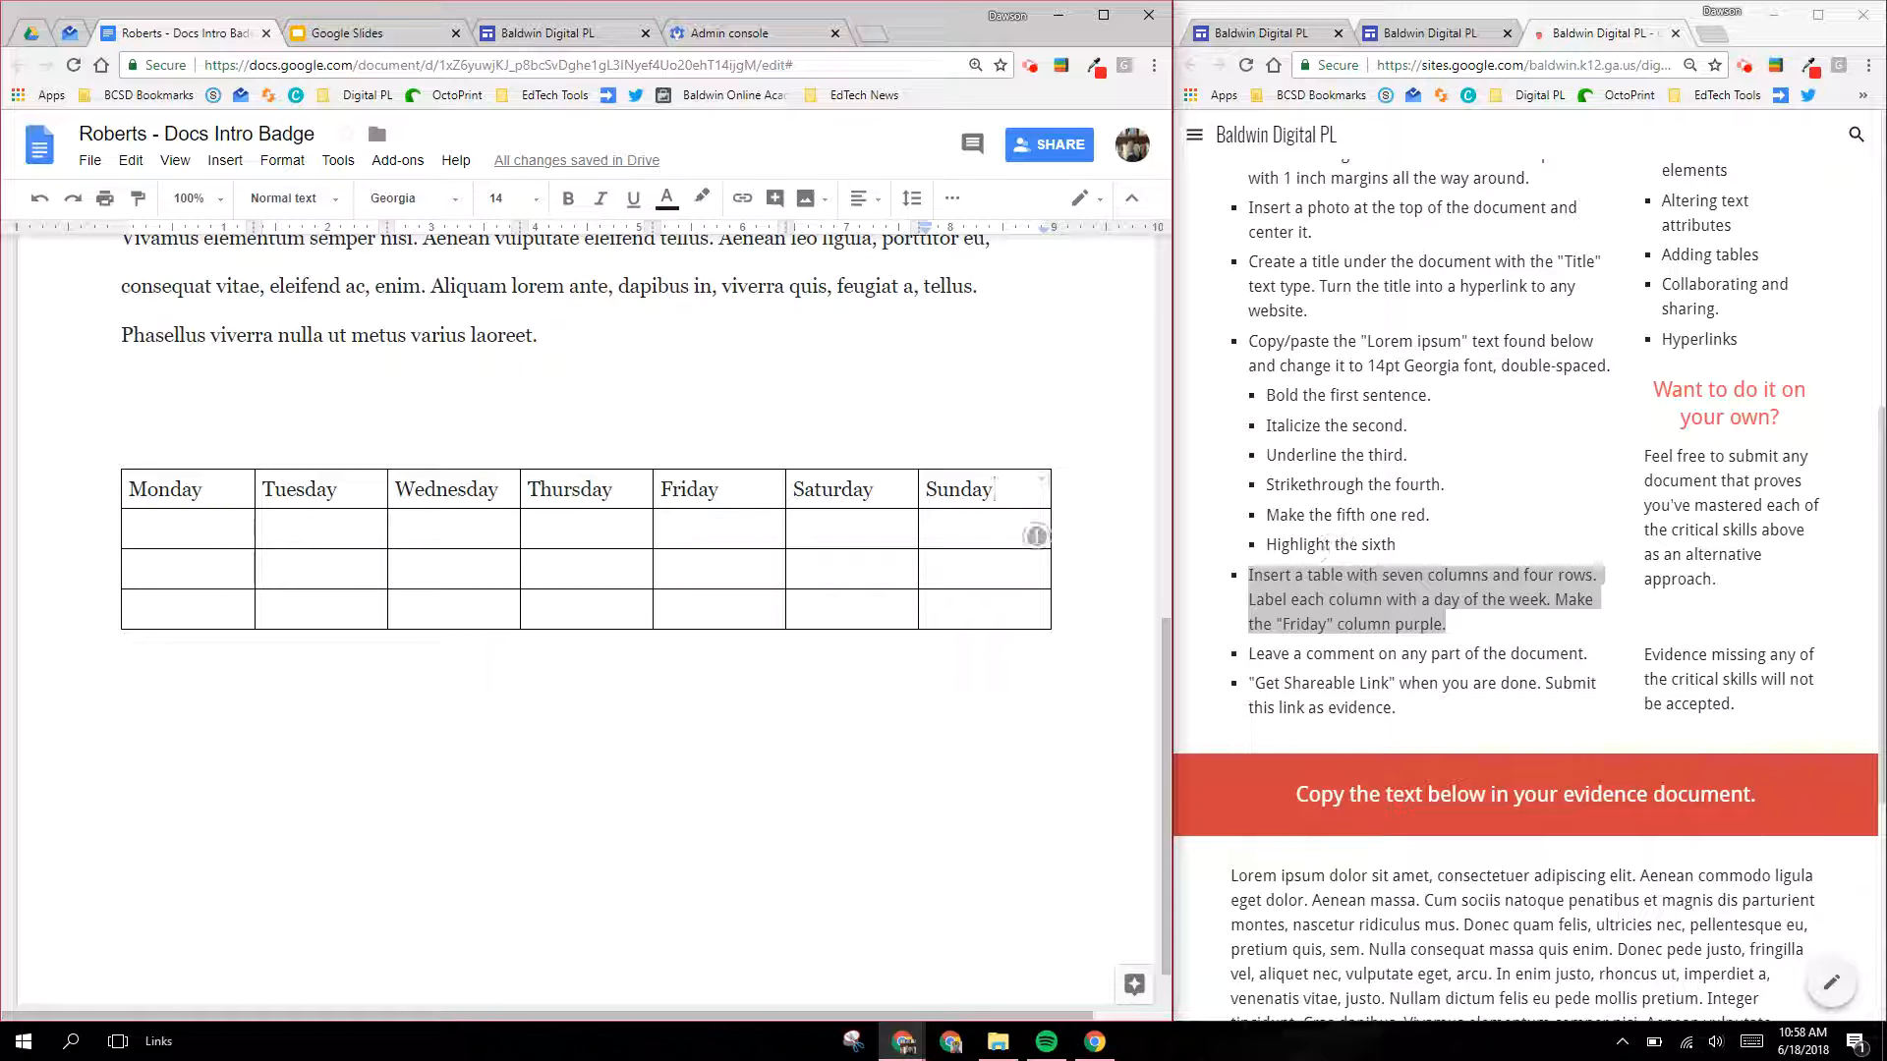
left_click(194, 494)
left_click(597, 751)
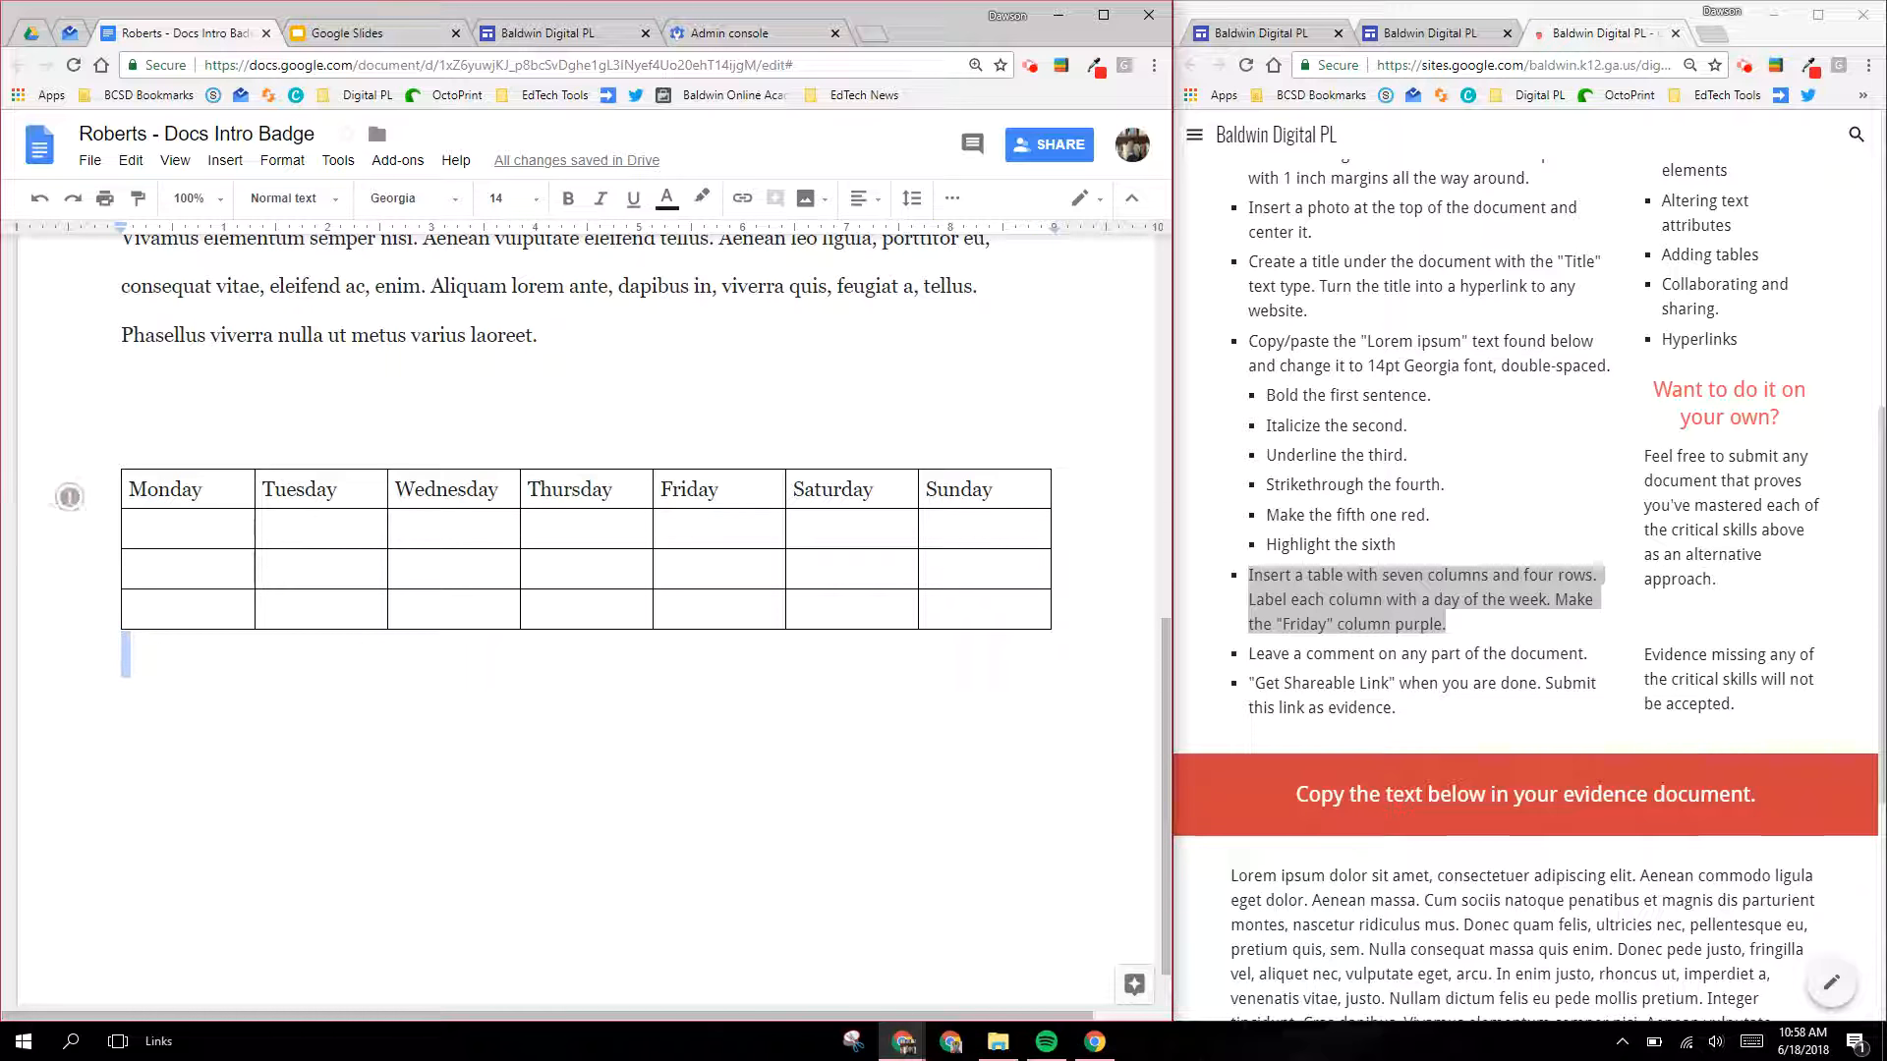
left_click(81, 495)
Step: Mark the "Friday" column task on the badge page and fill all four cells of the Friday column with purple
left_click(1341, 651)
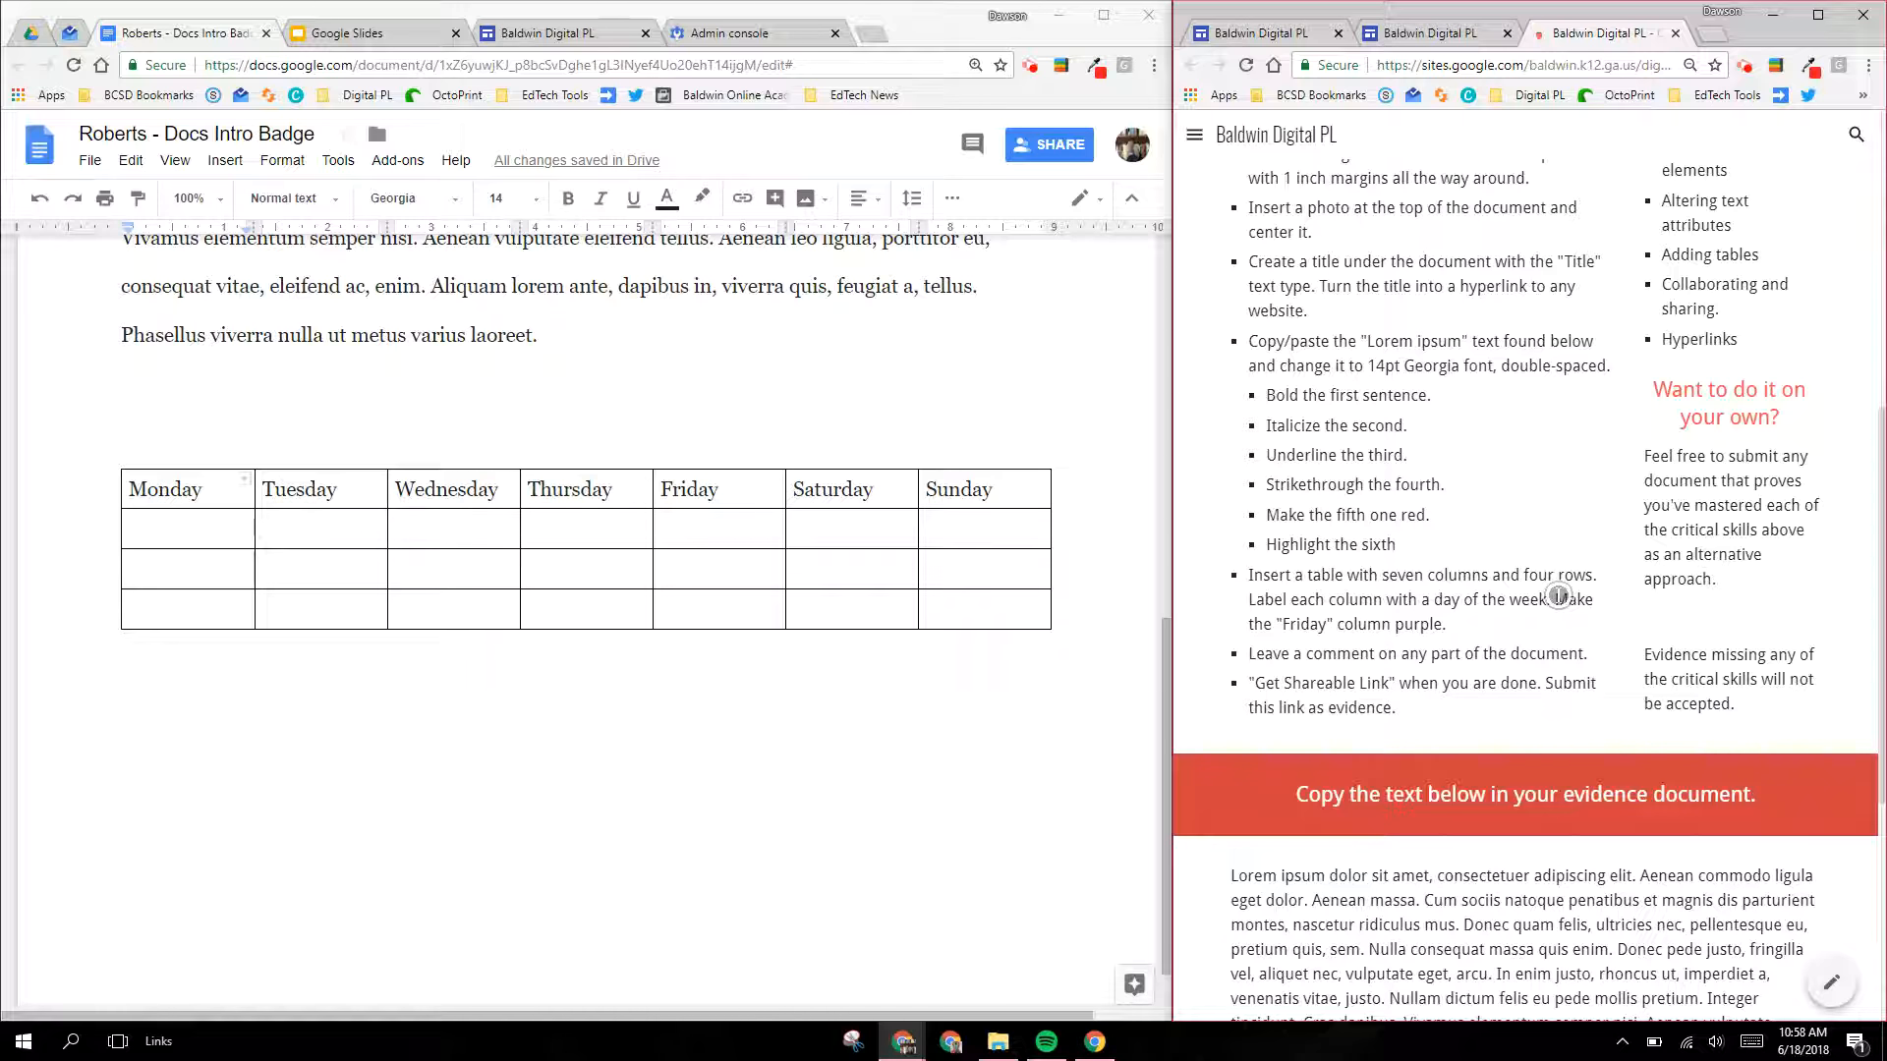
left_click_drag(1557, 599, 1587, 629)
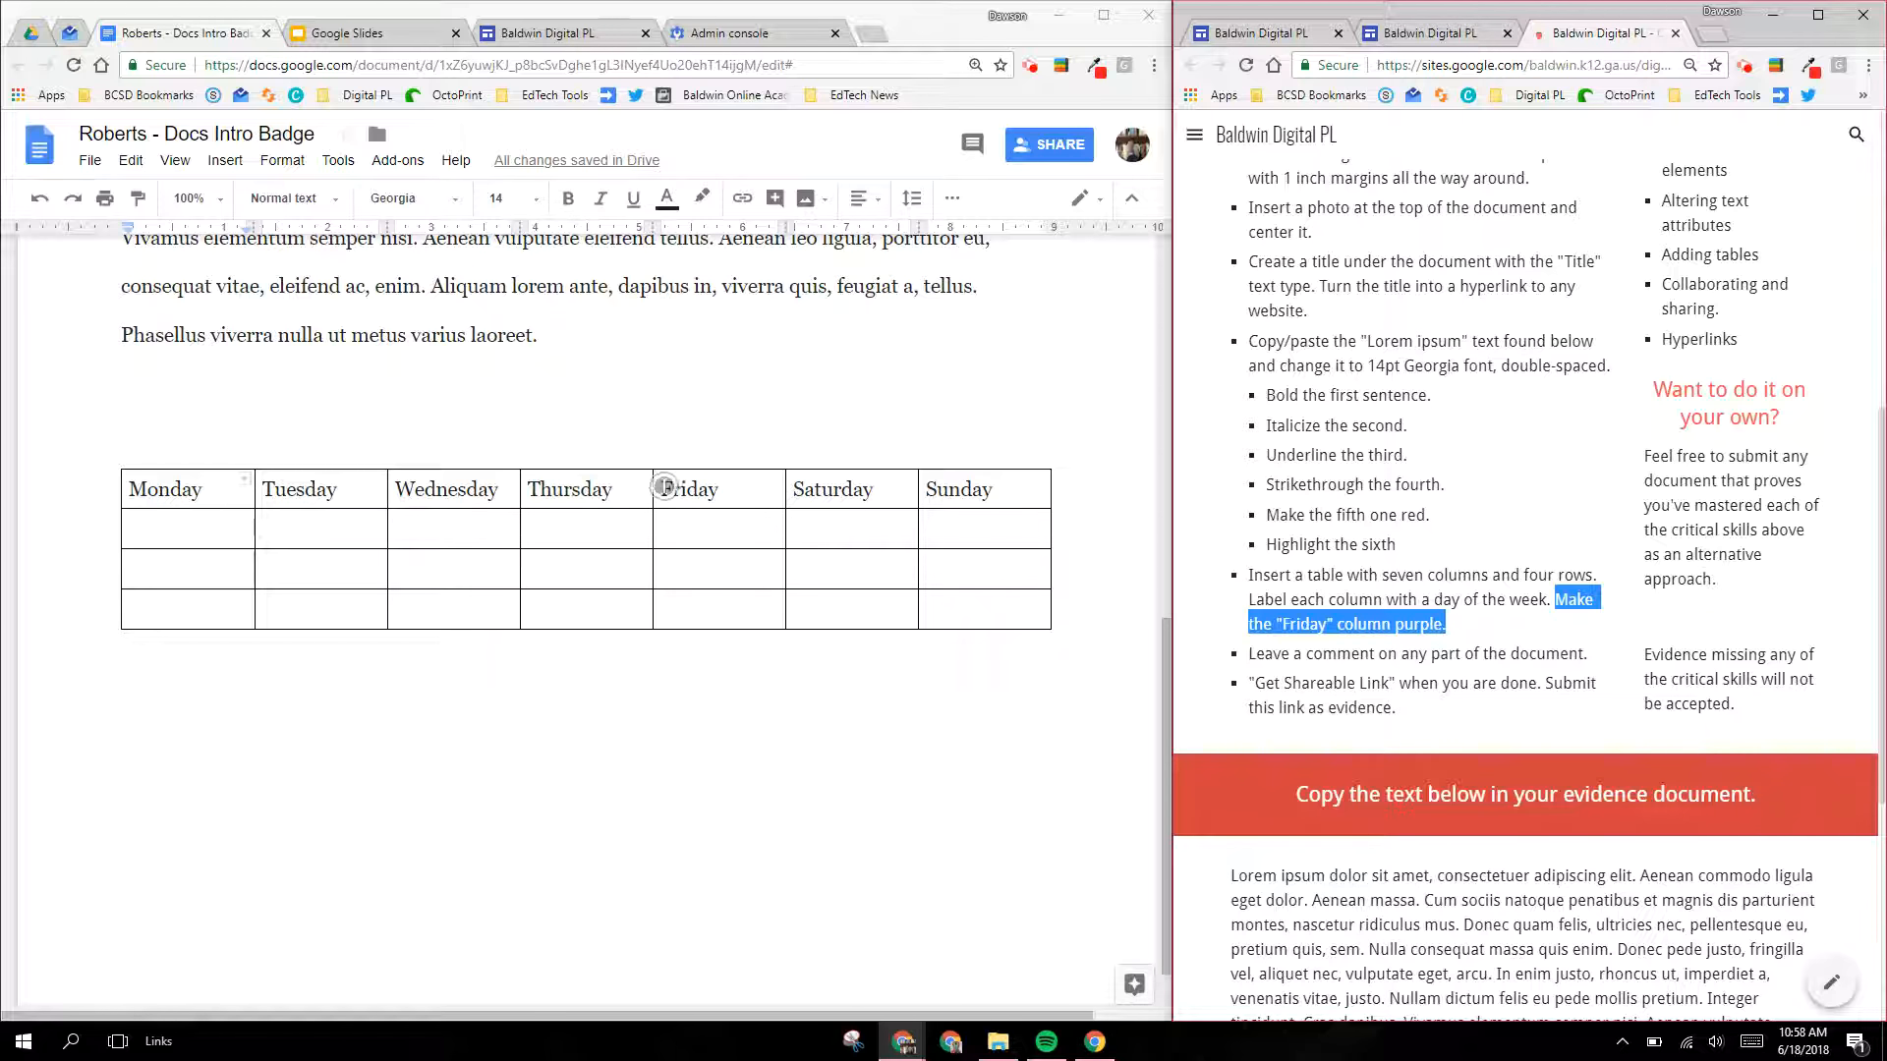
left_click_drag(663, 486, 733, 598)
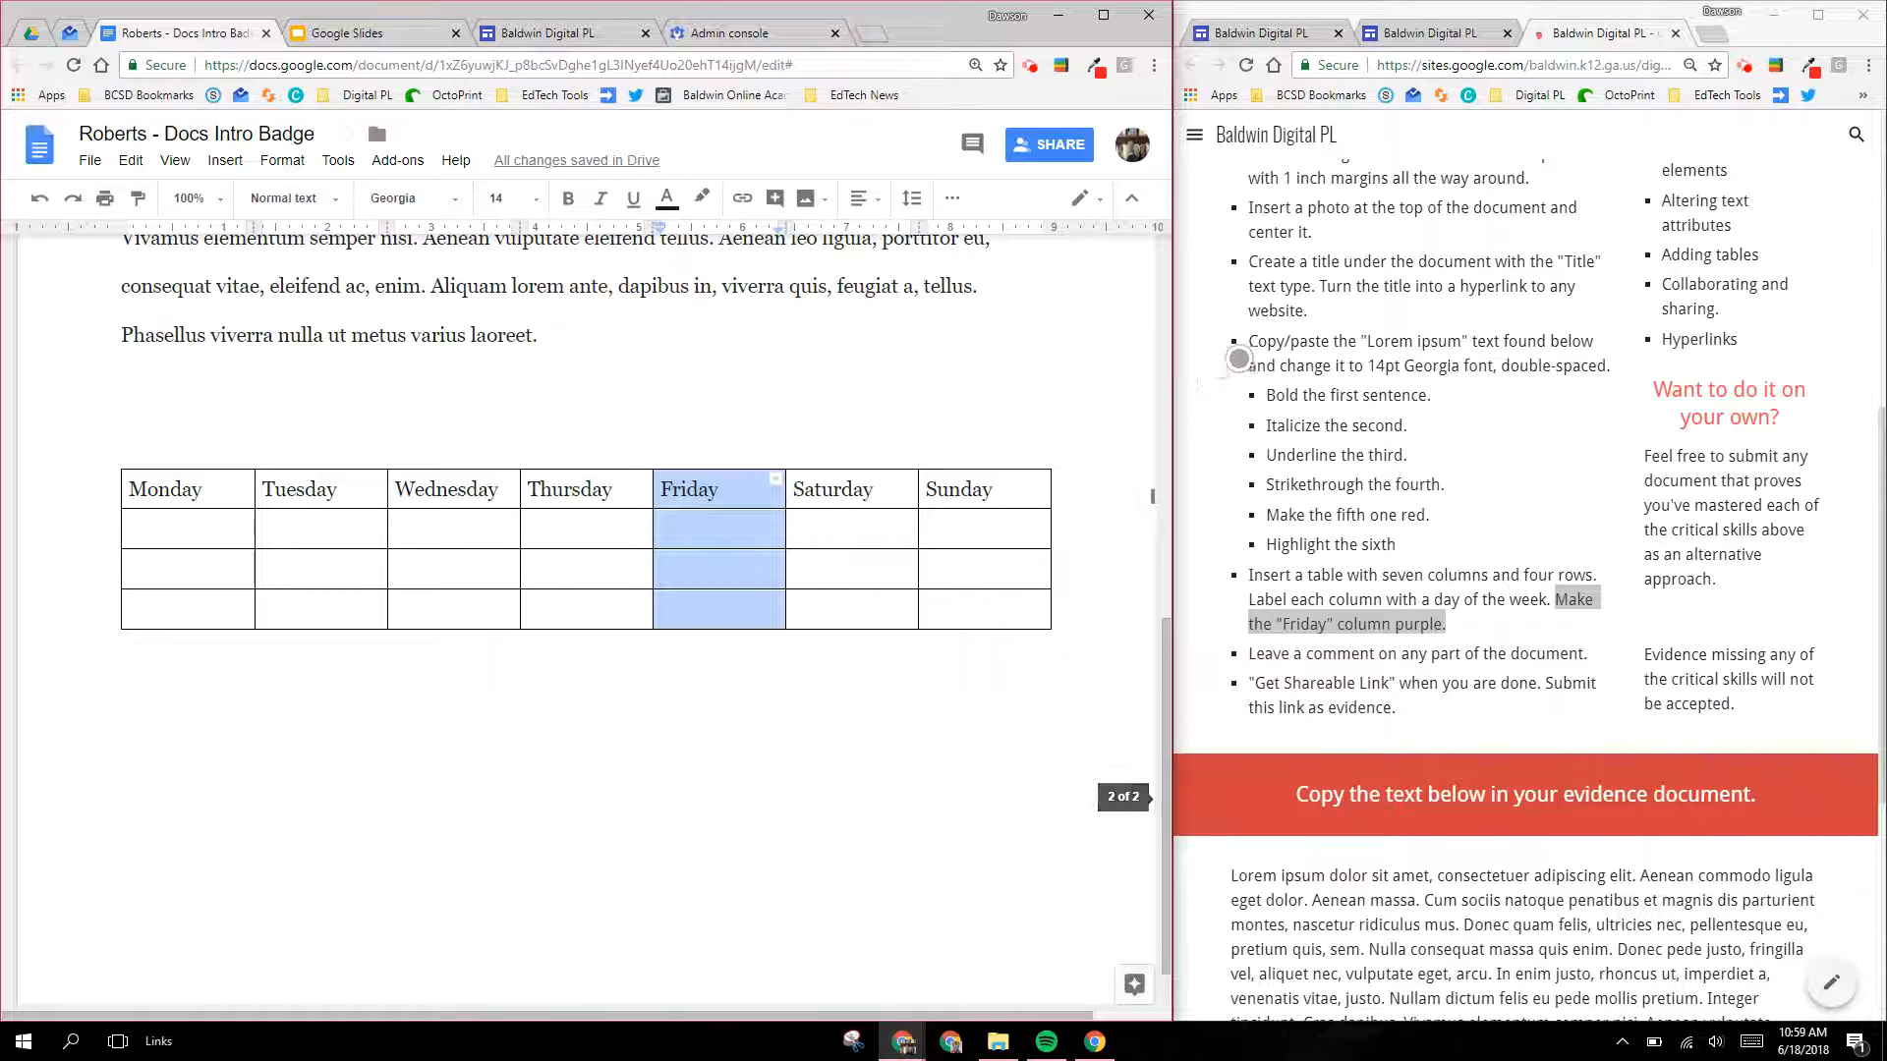
left_click(951, 202)
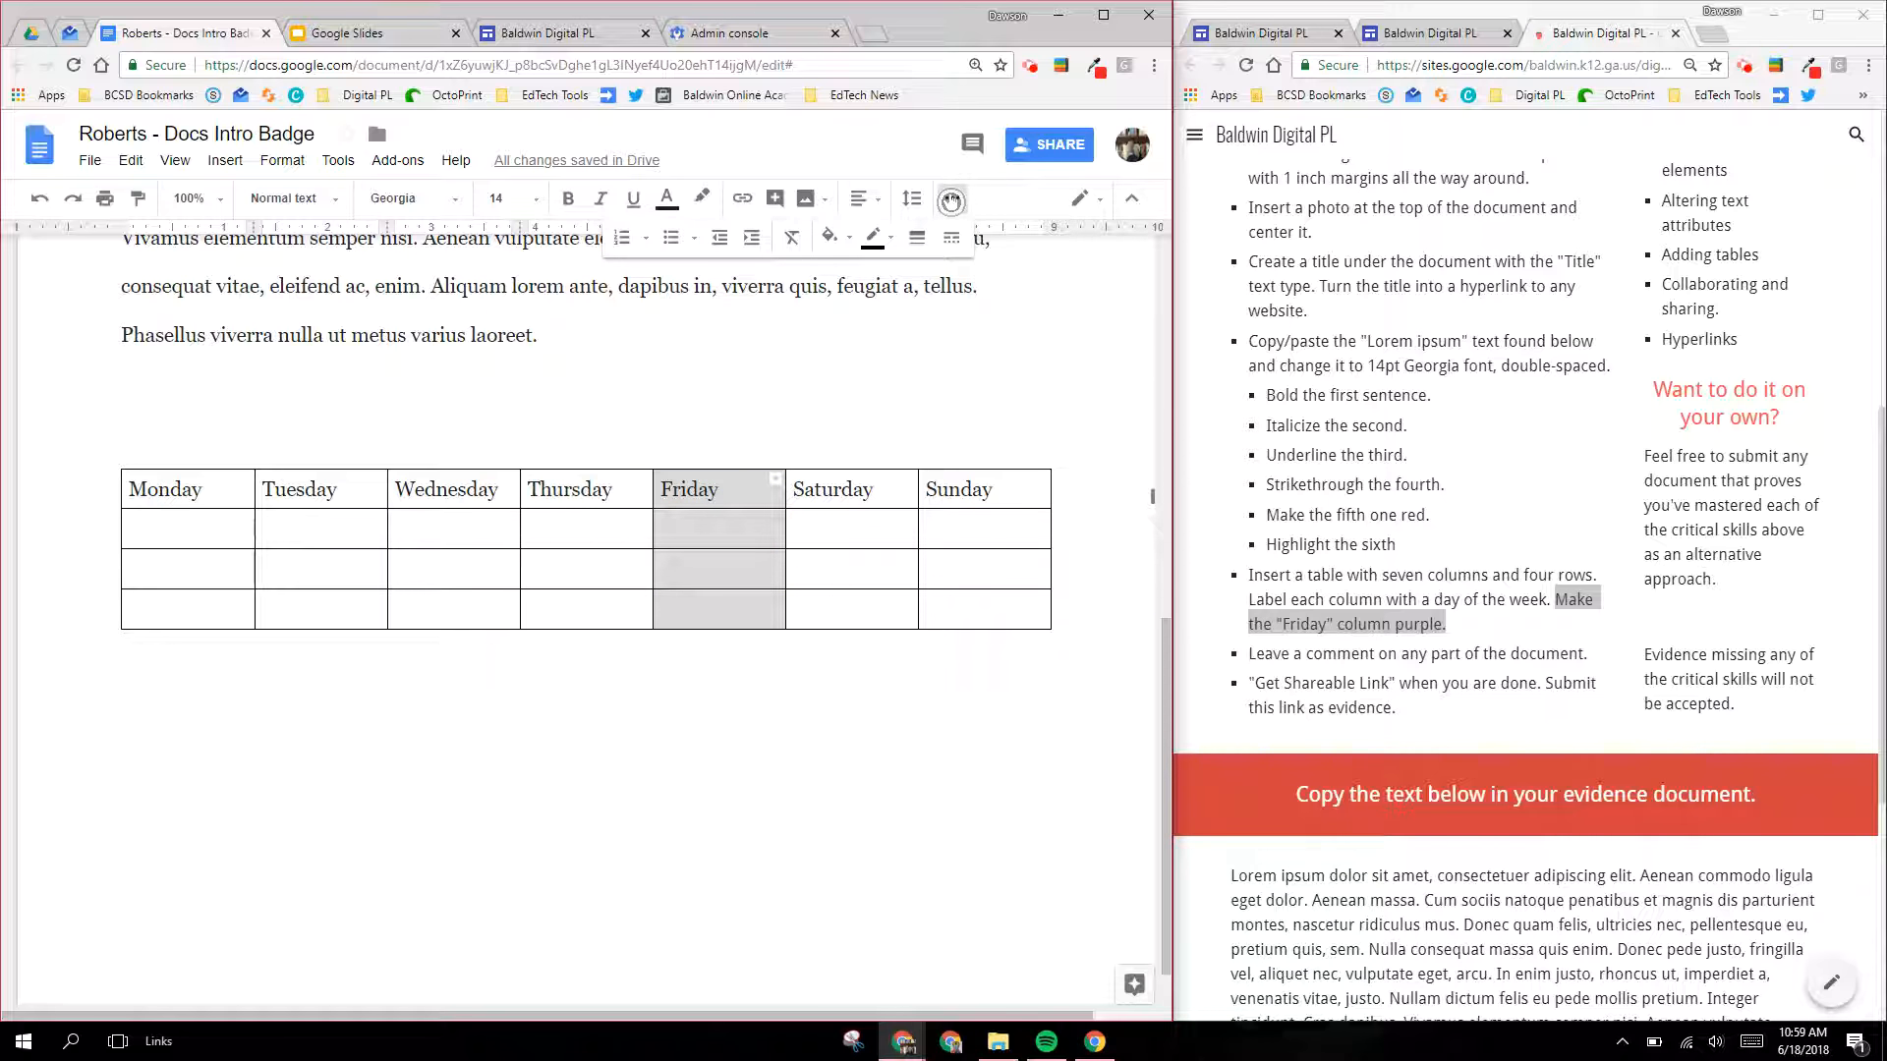
left_click(847, 238)
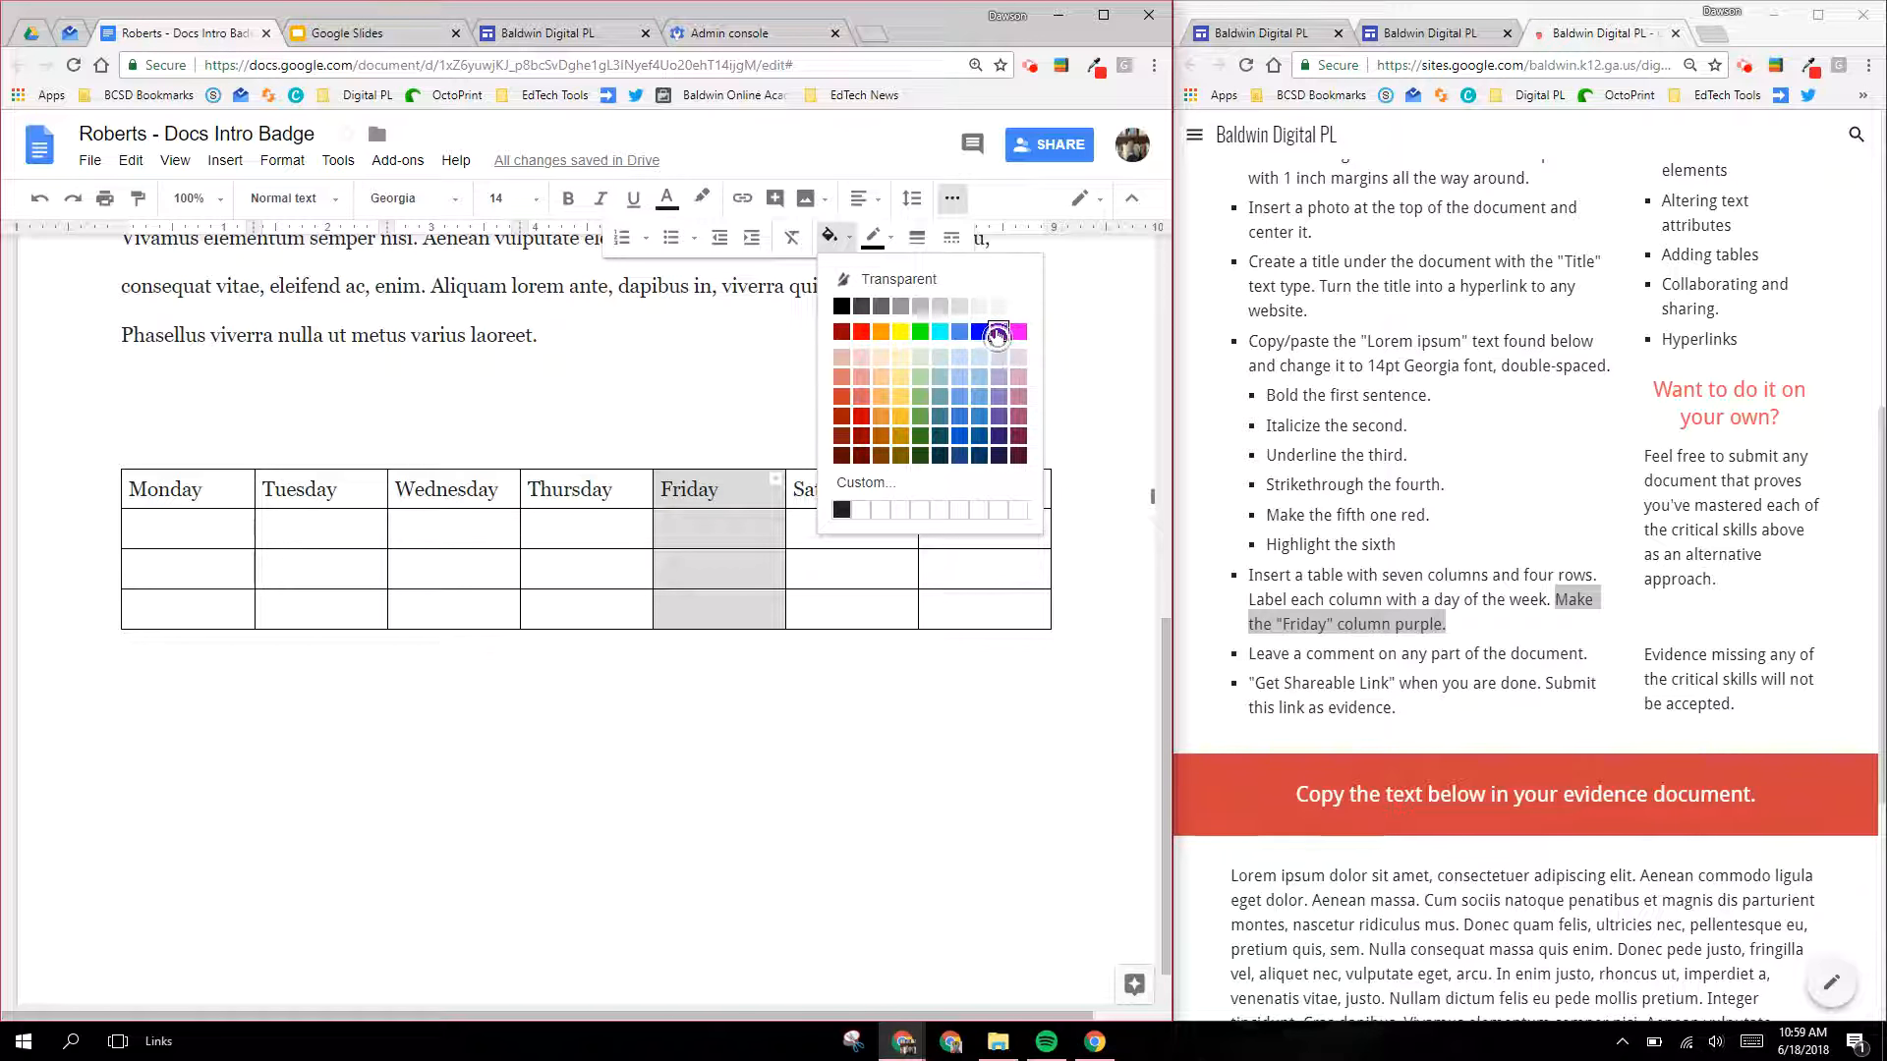
left_click(999, 332)
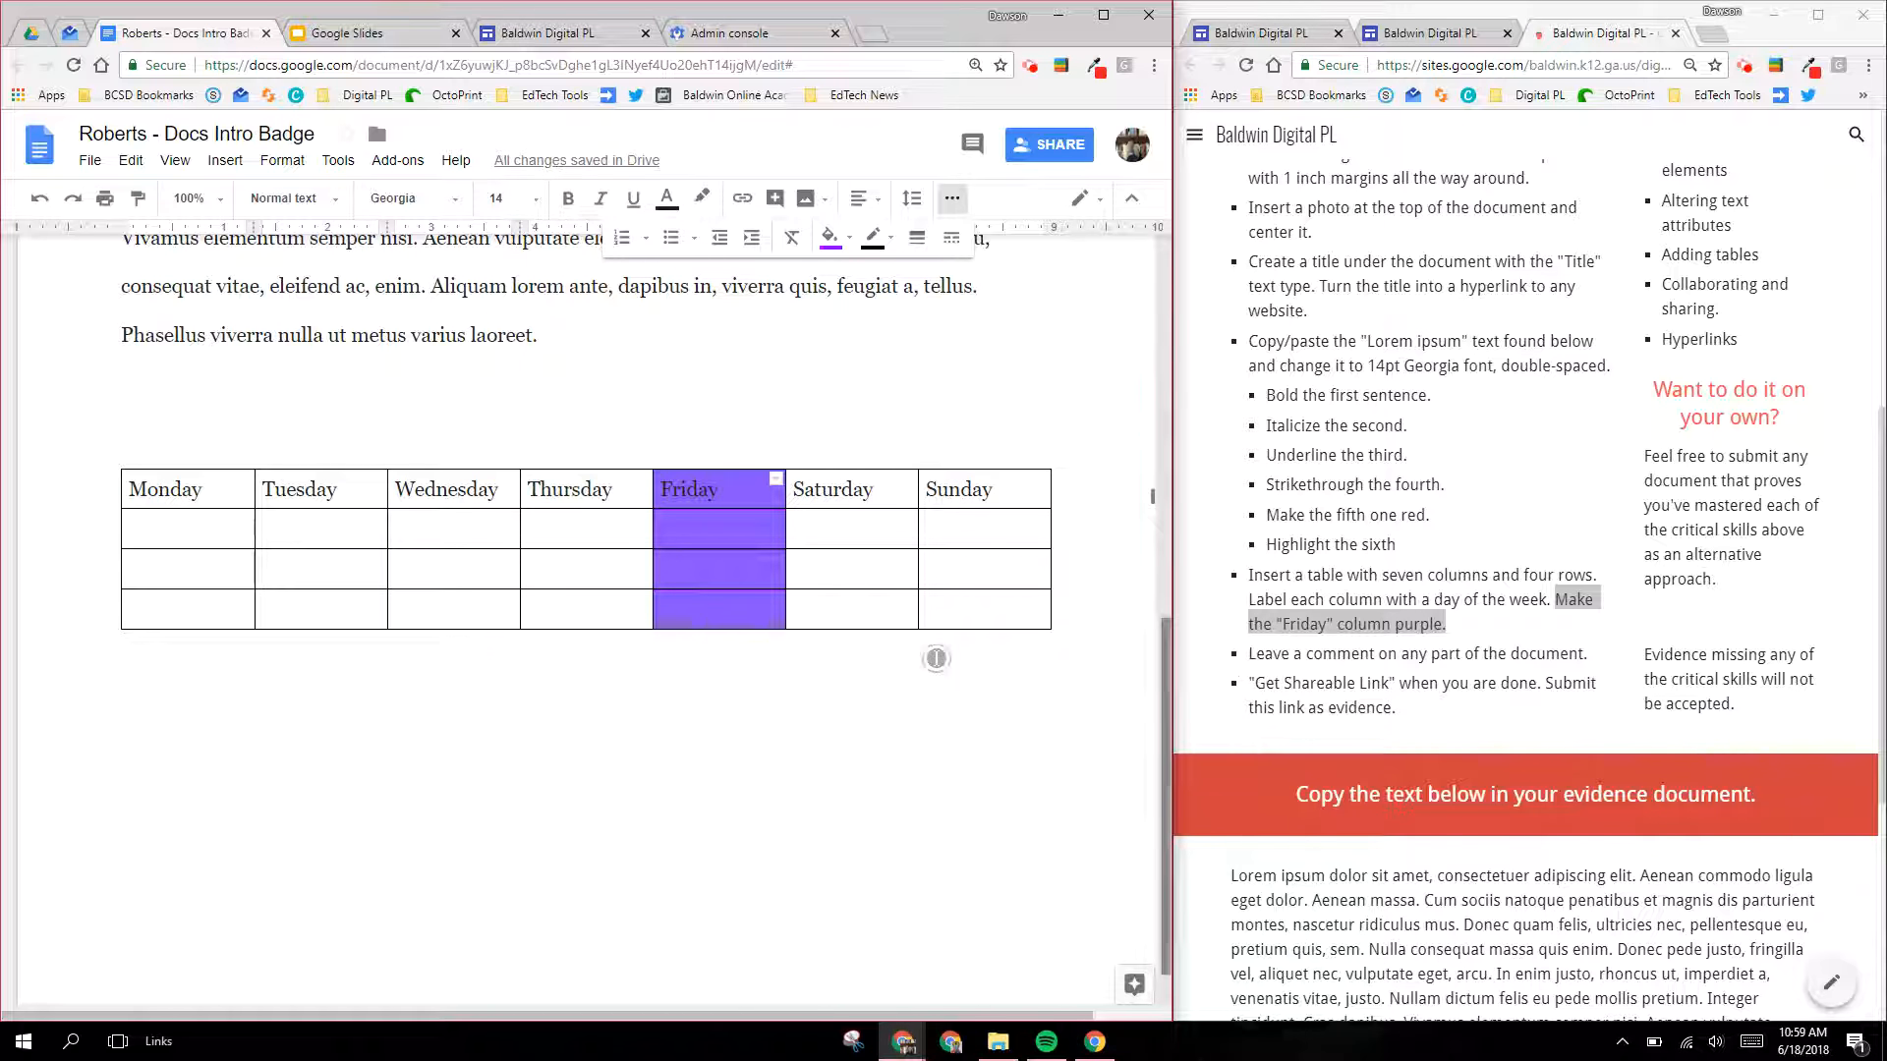
left_click(699, 656)
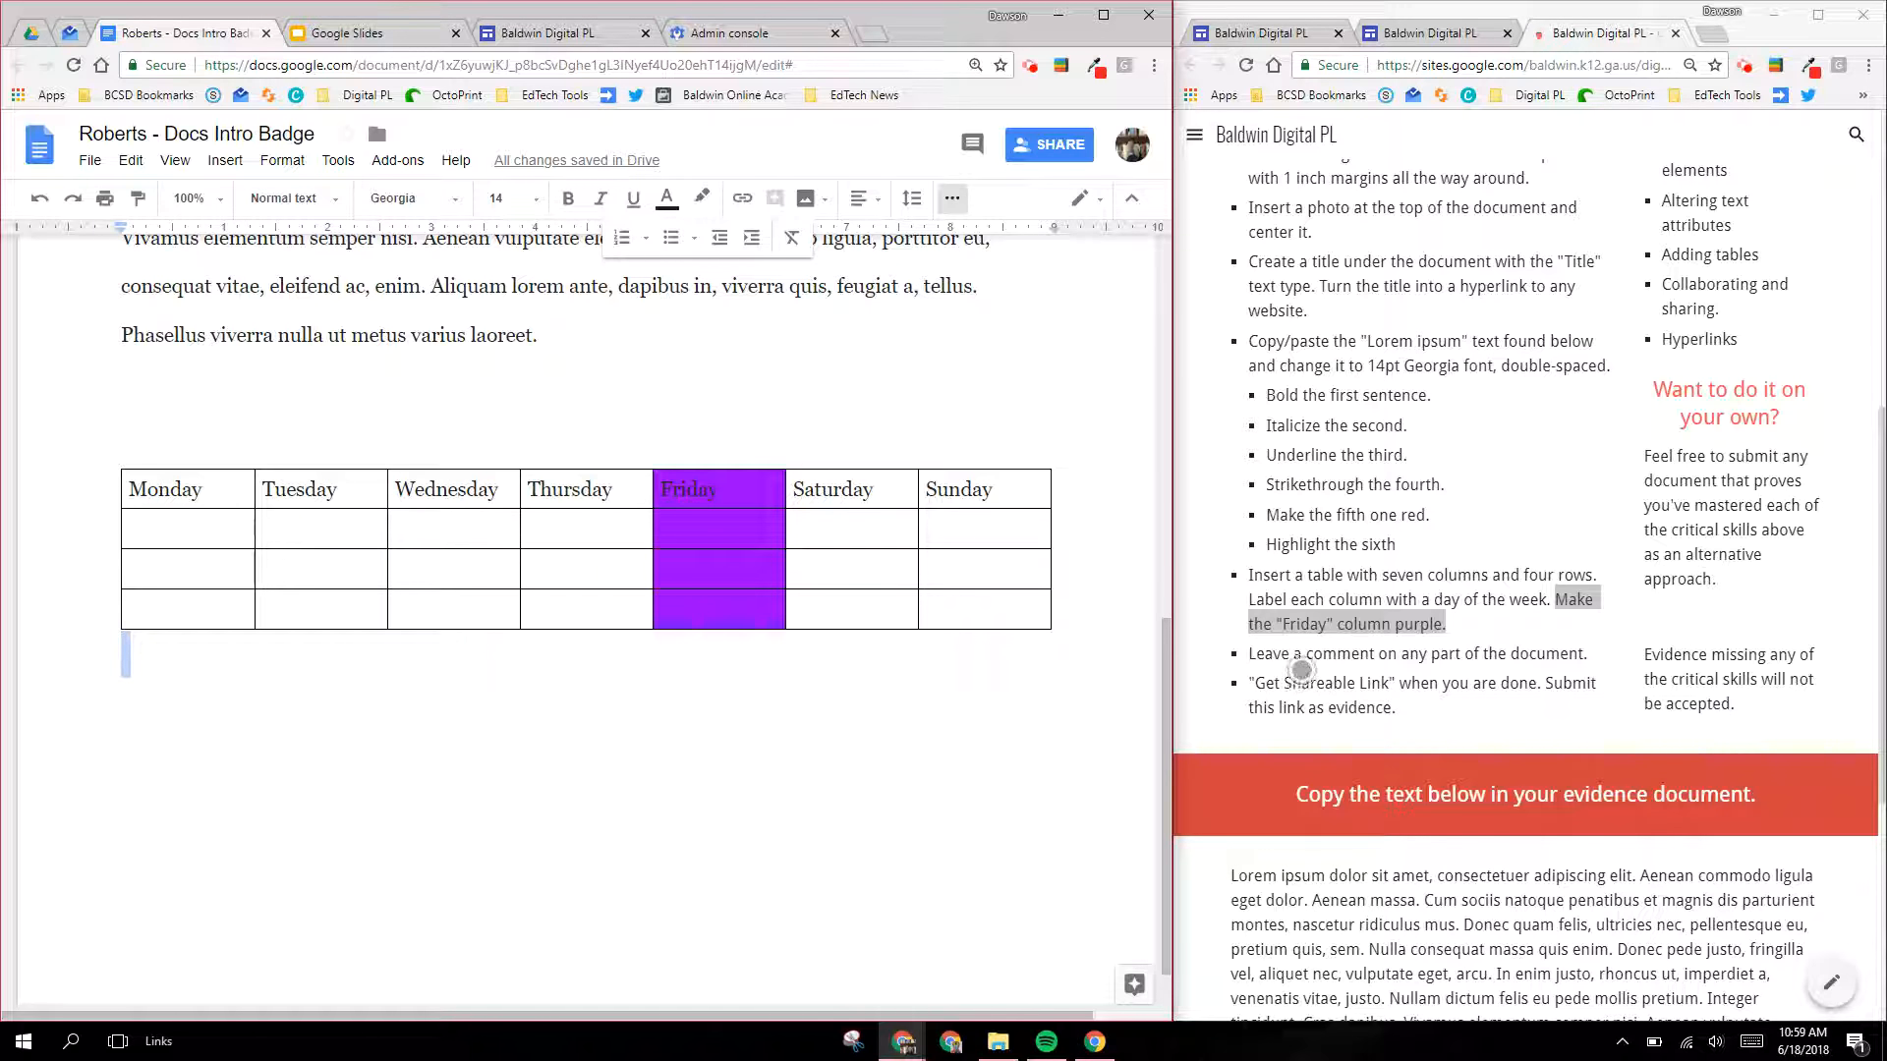
Step: Widen the document window and add the comment "Insert a comment" to the last sentence, "Phasellus viverra nulla ut metus varius laoreet."
left_click_drag(1245, 654, 1577, 642)
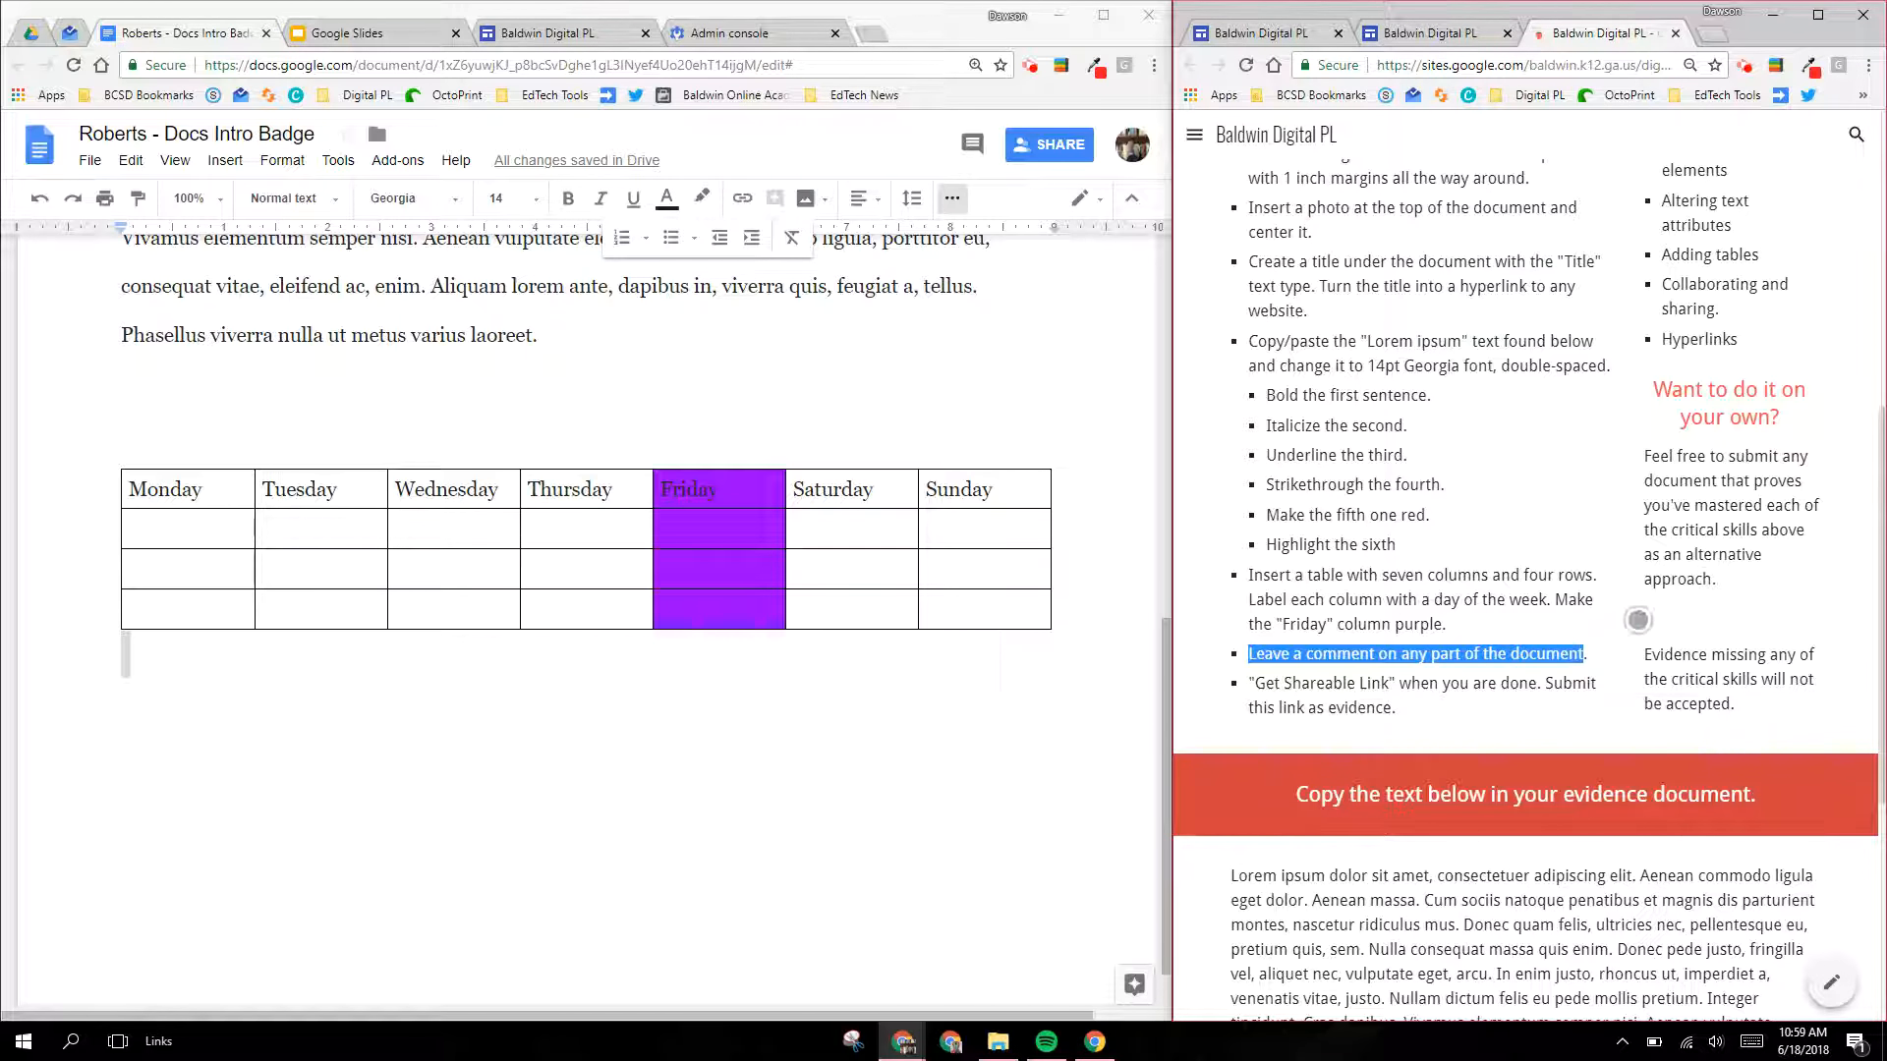
left_click(804, 409)
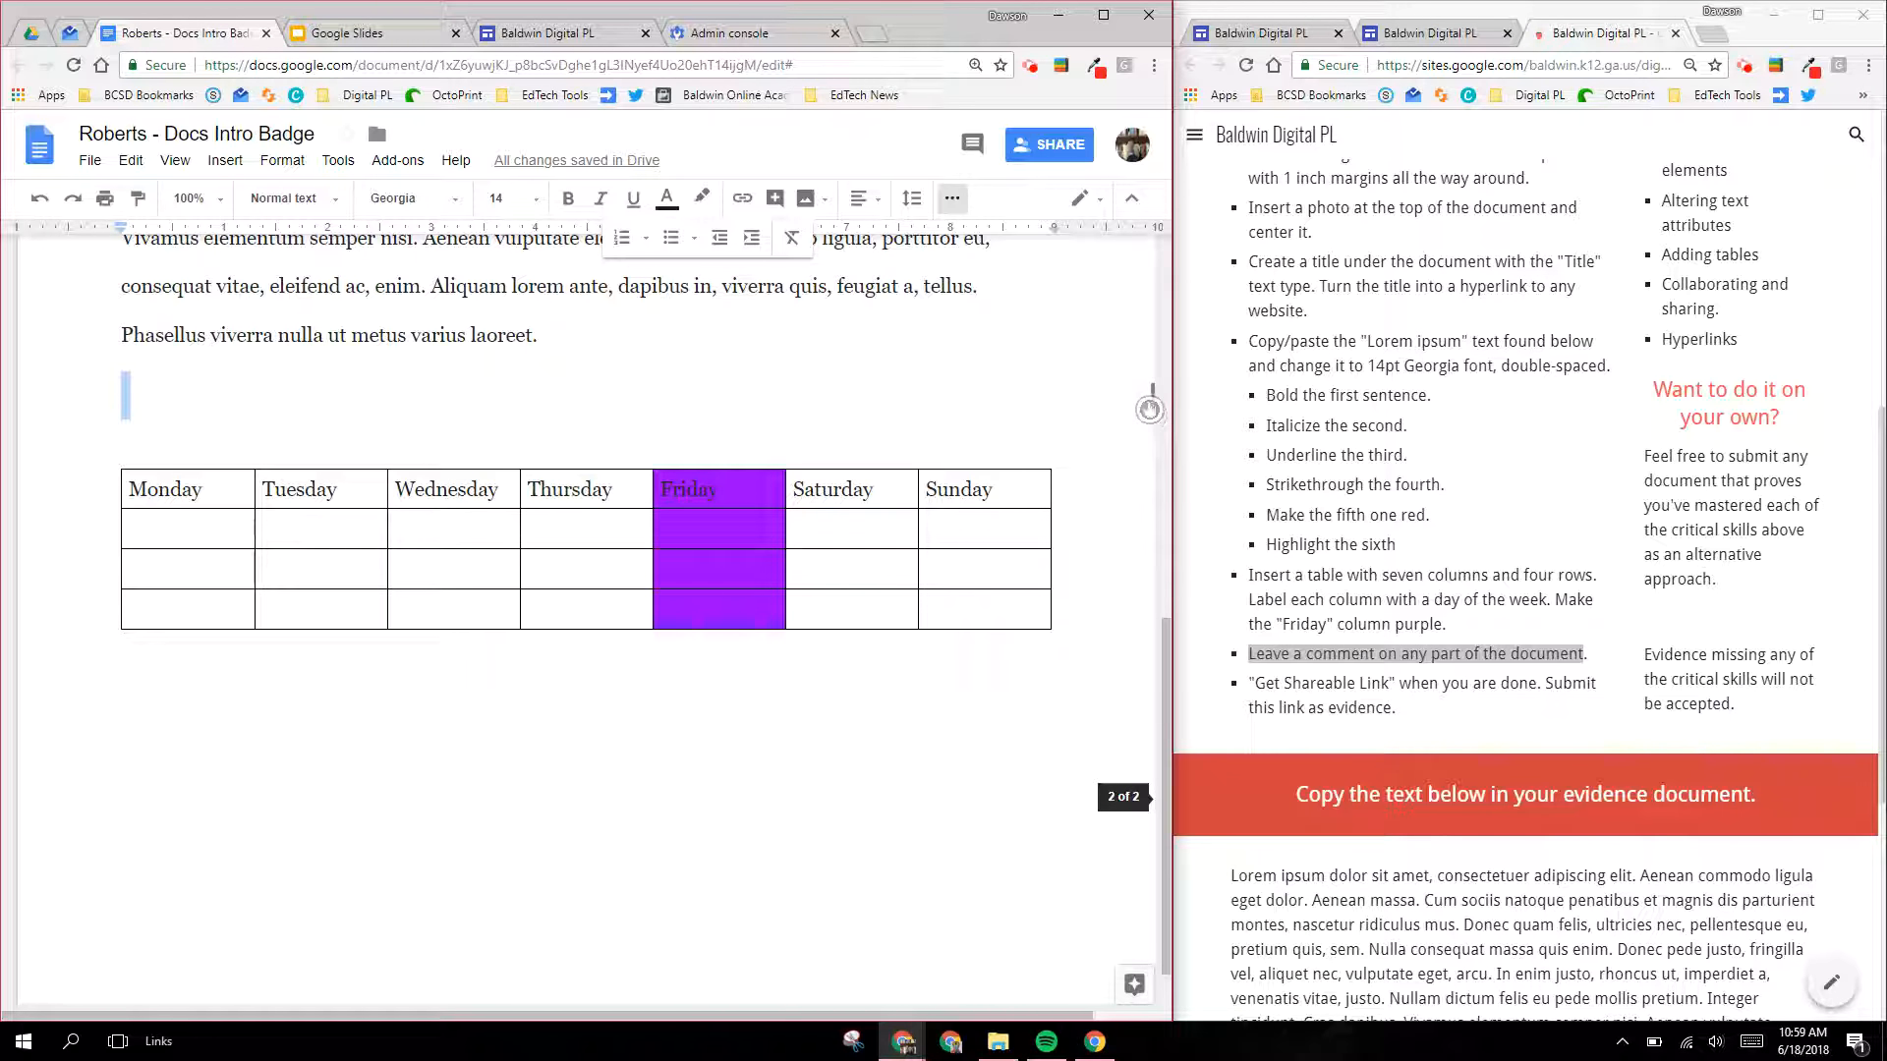
left_click_drag(542, 341, 105, 345)
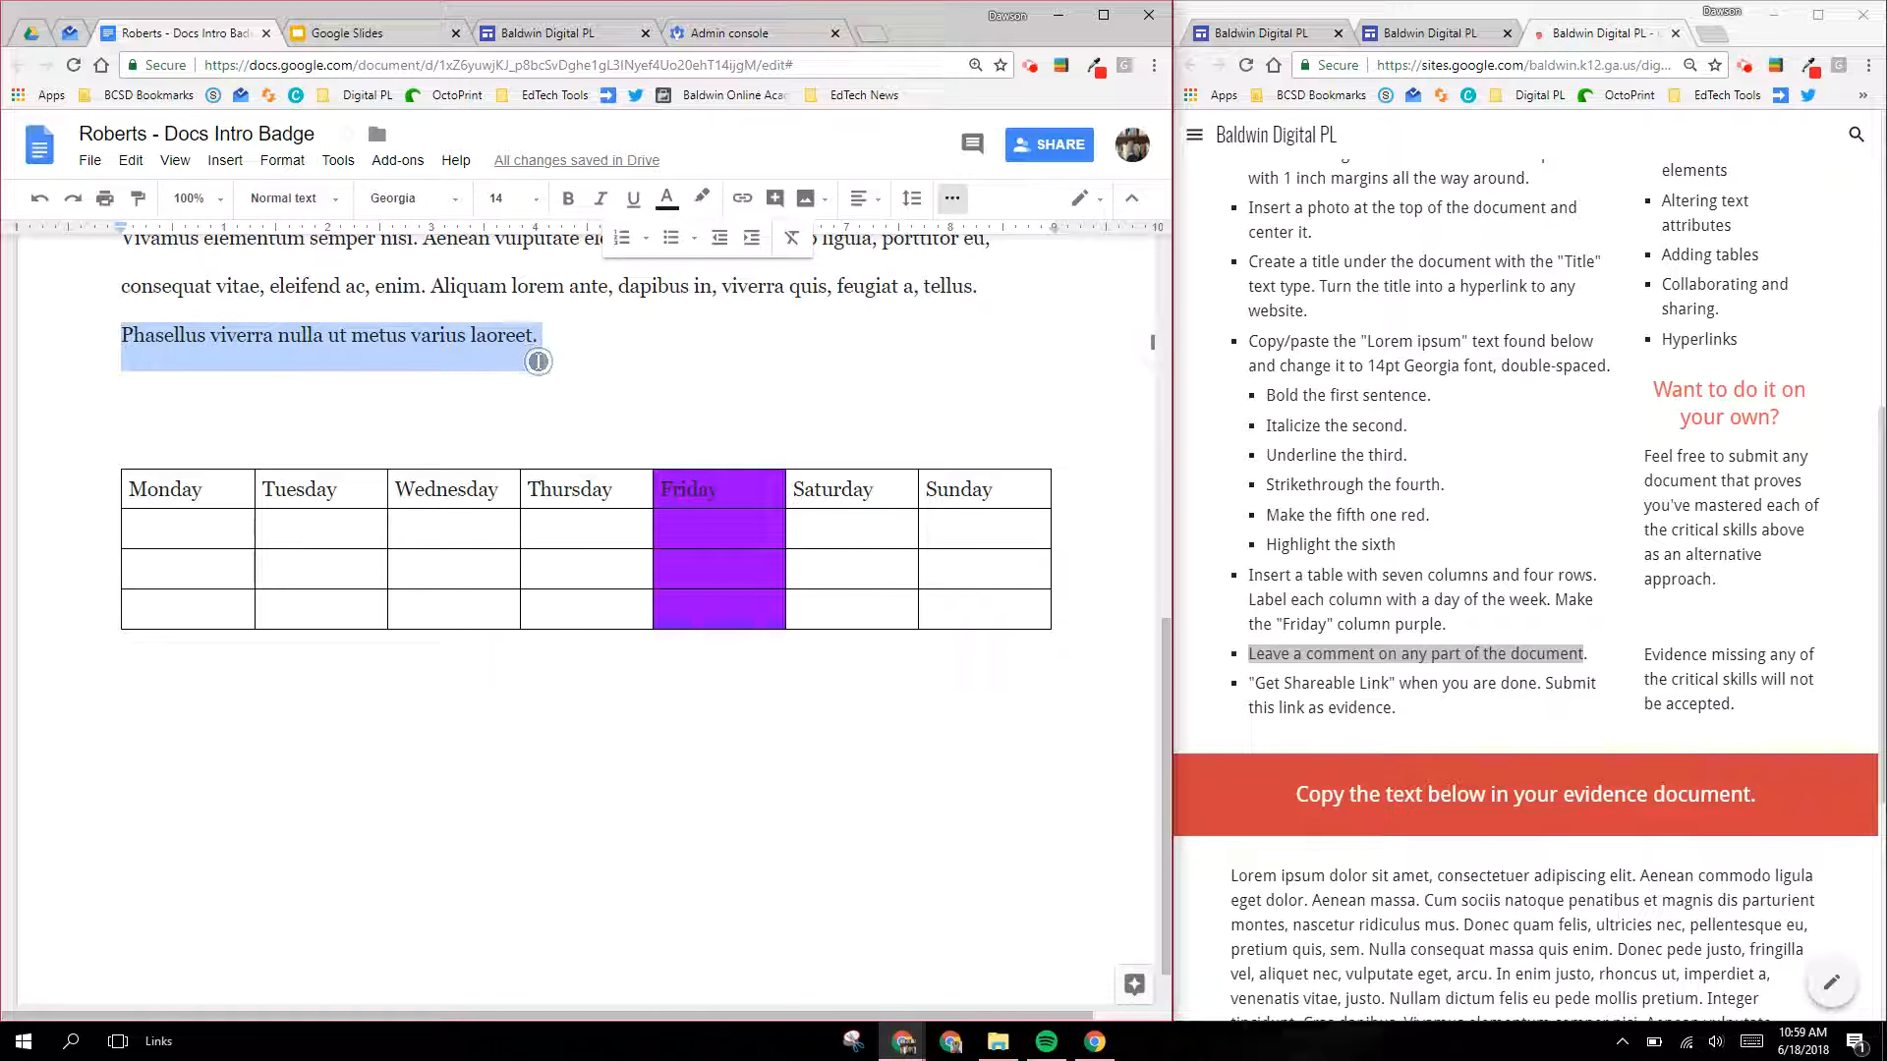
left_click_drag(1174, 342, 1327, 339)
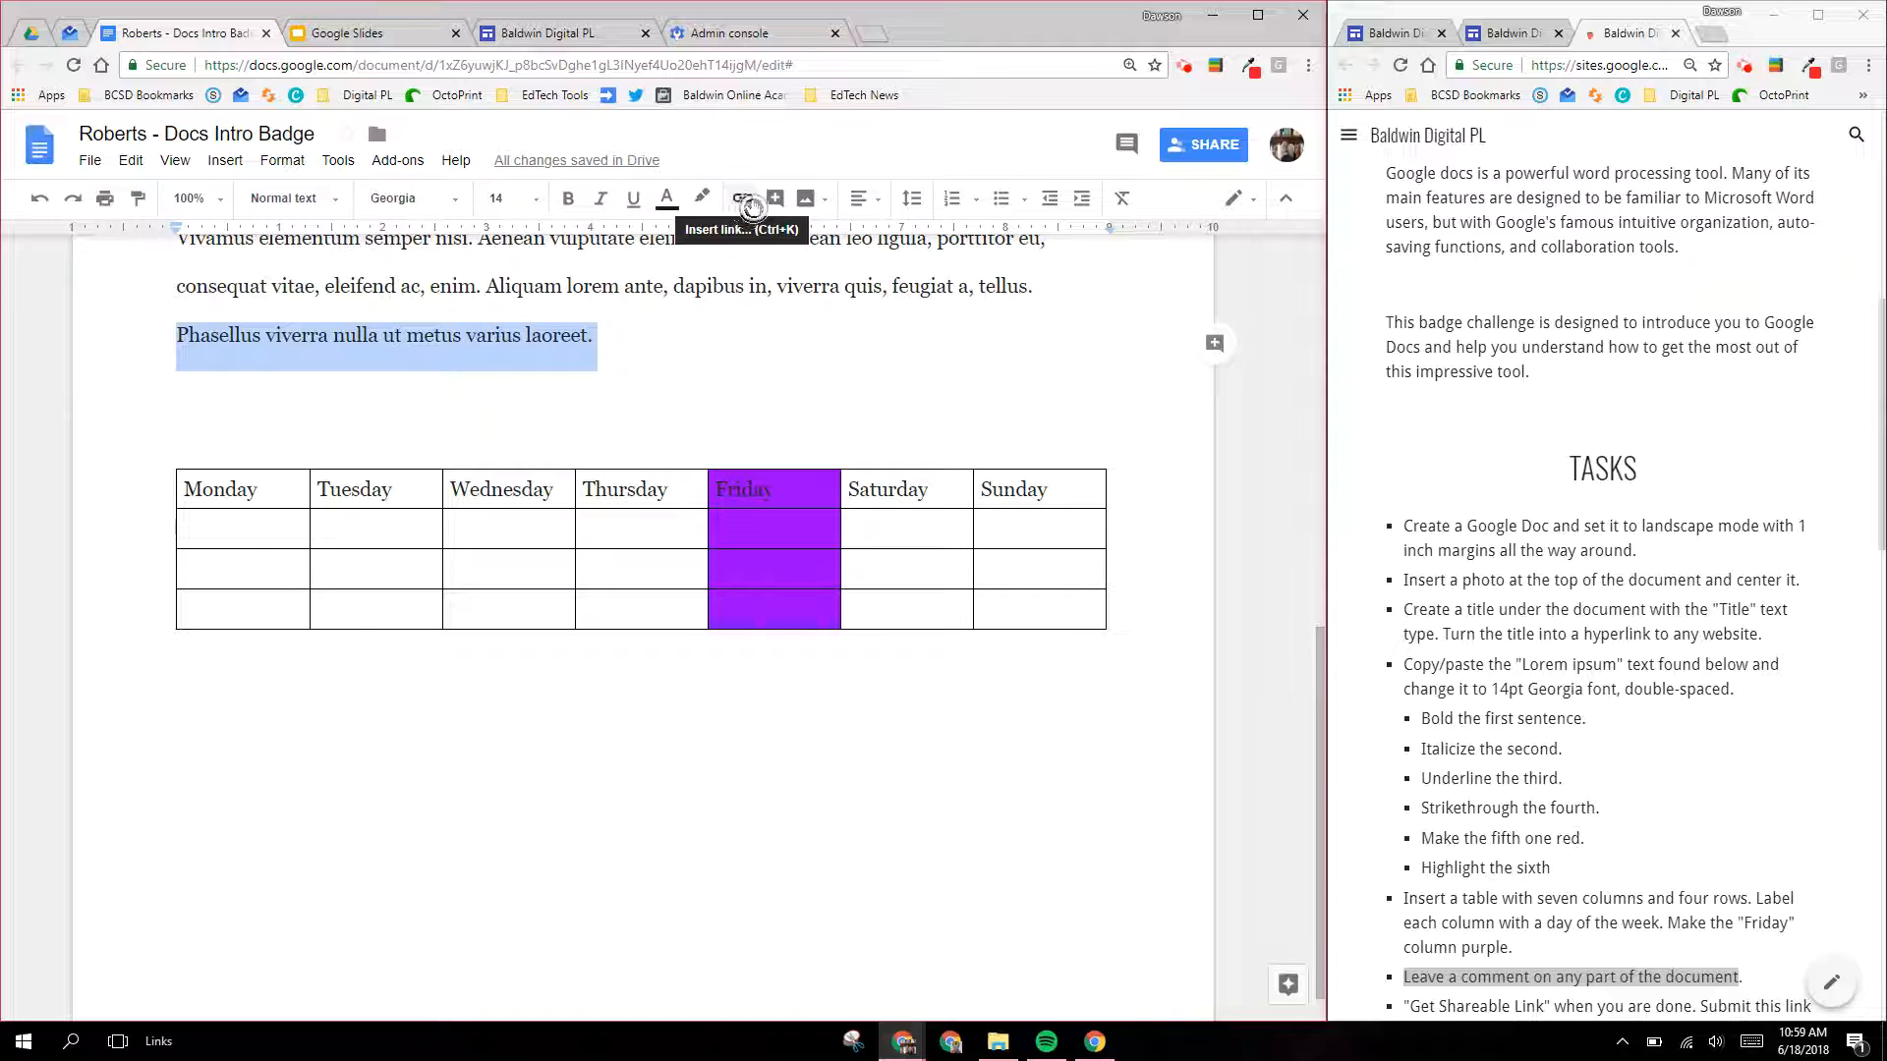
left_click(775, 200)
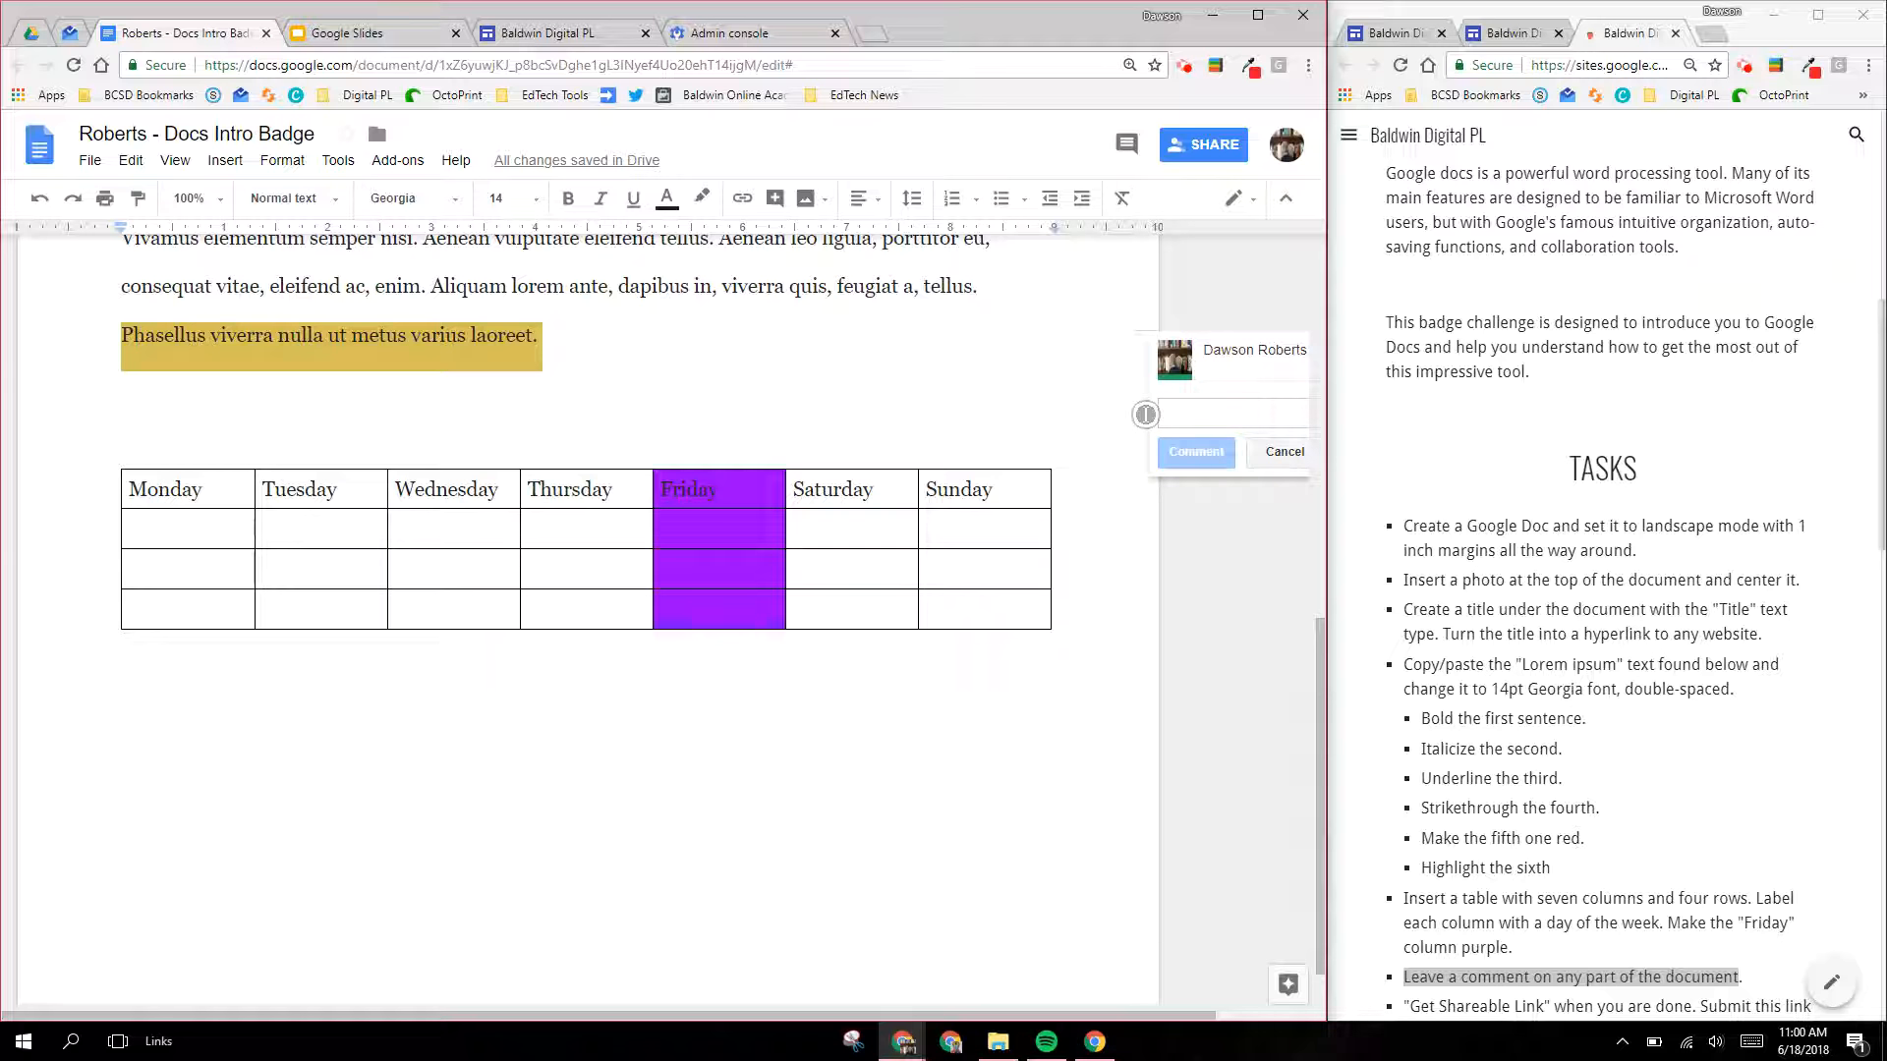
type("Insert a comment")
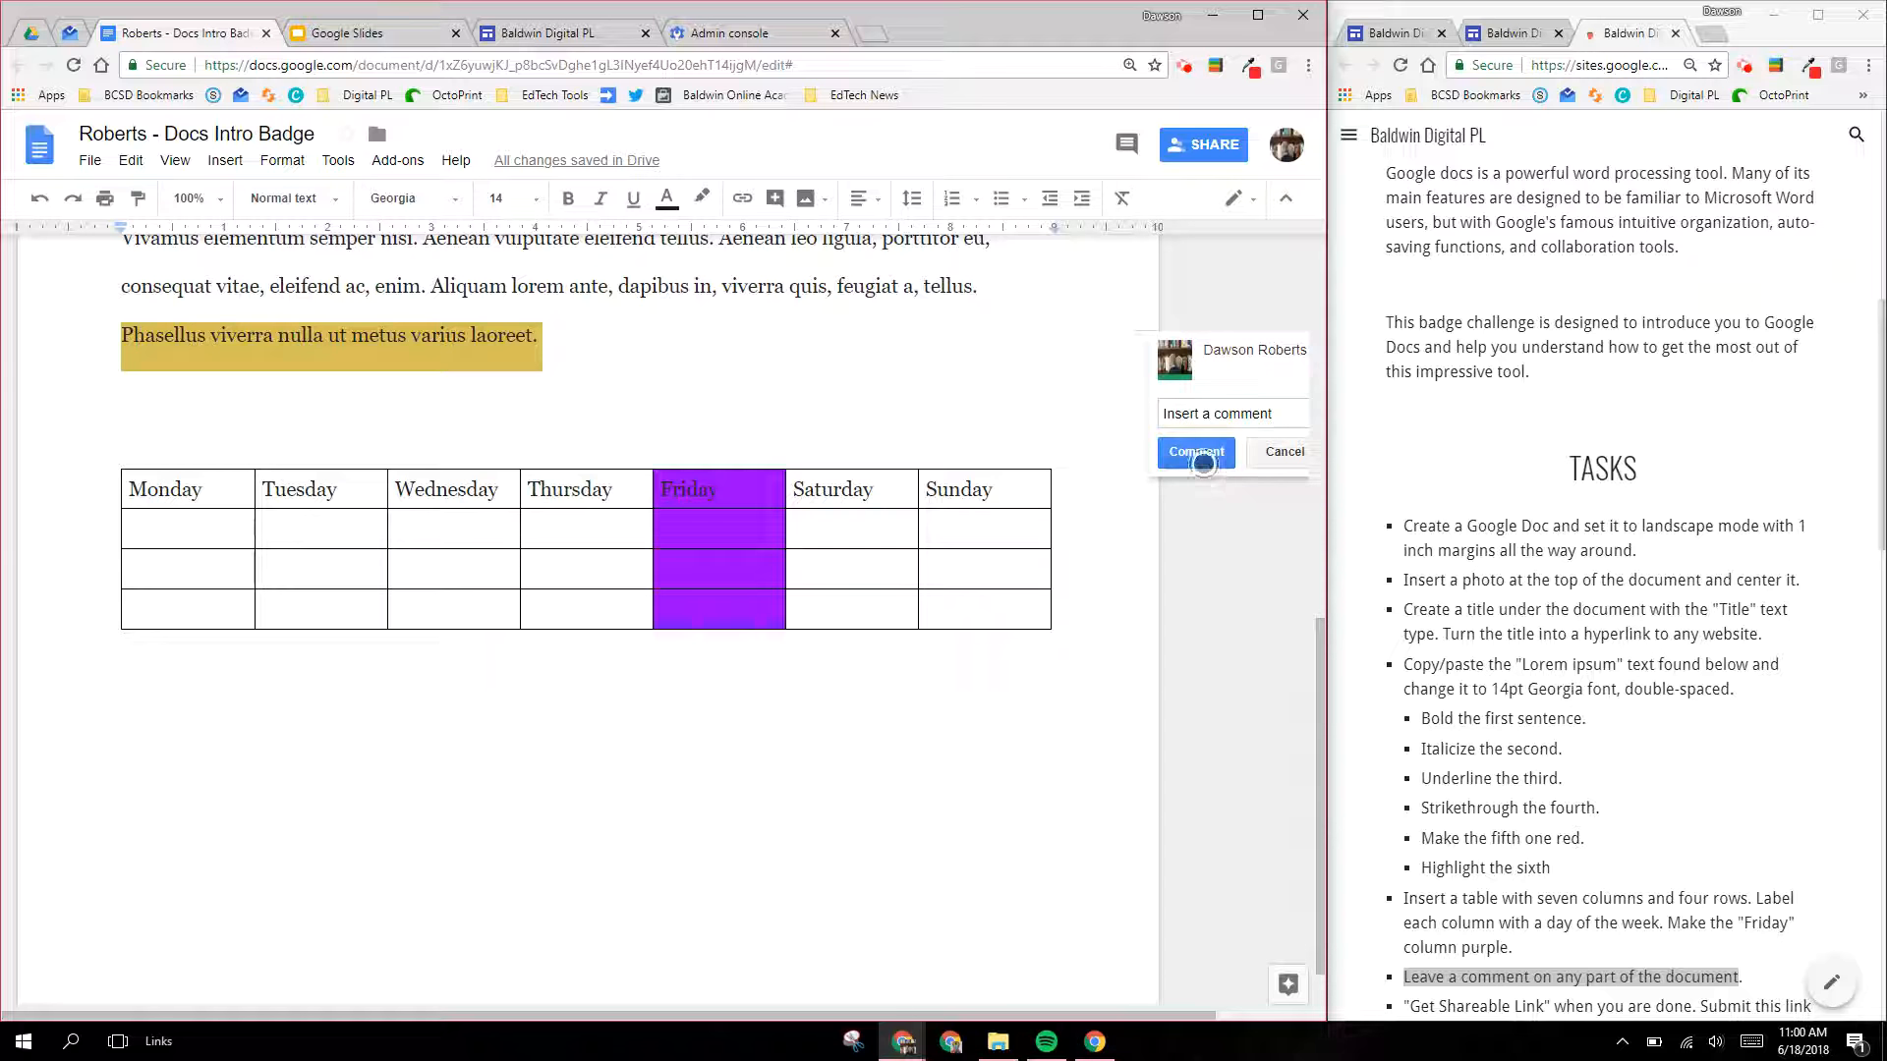
left_click(1199, 452)
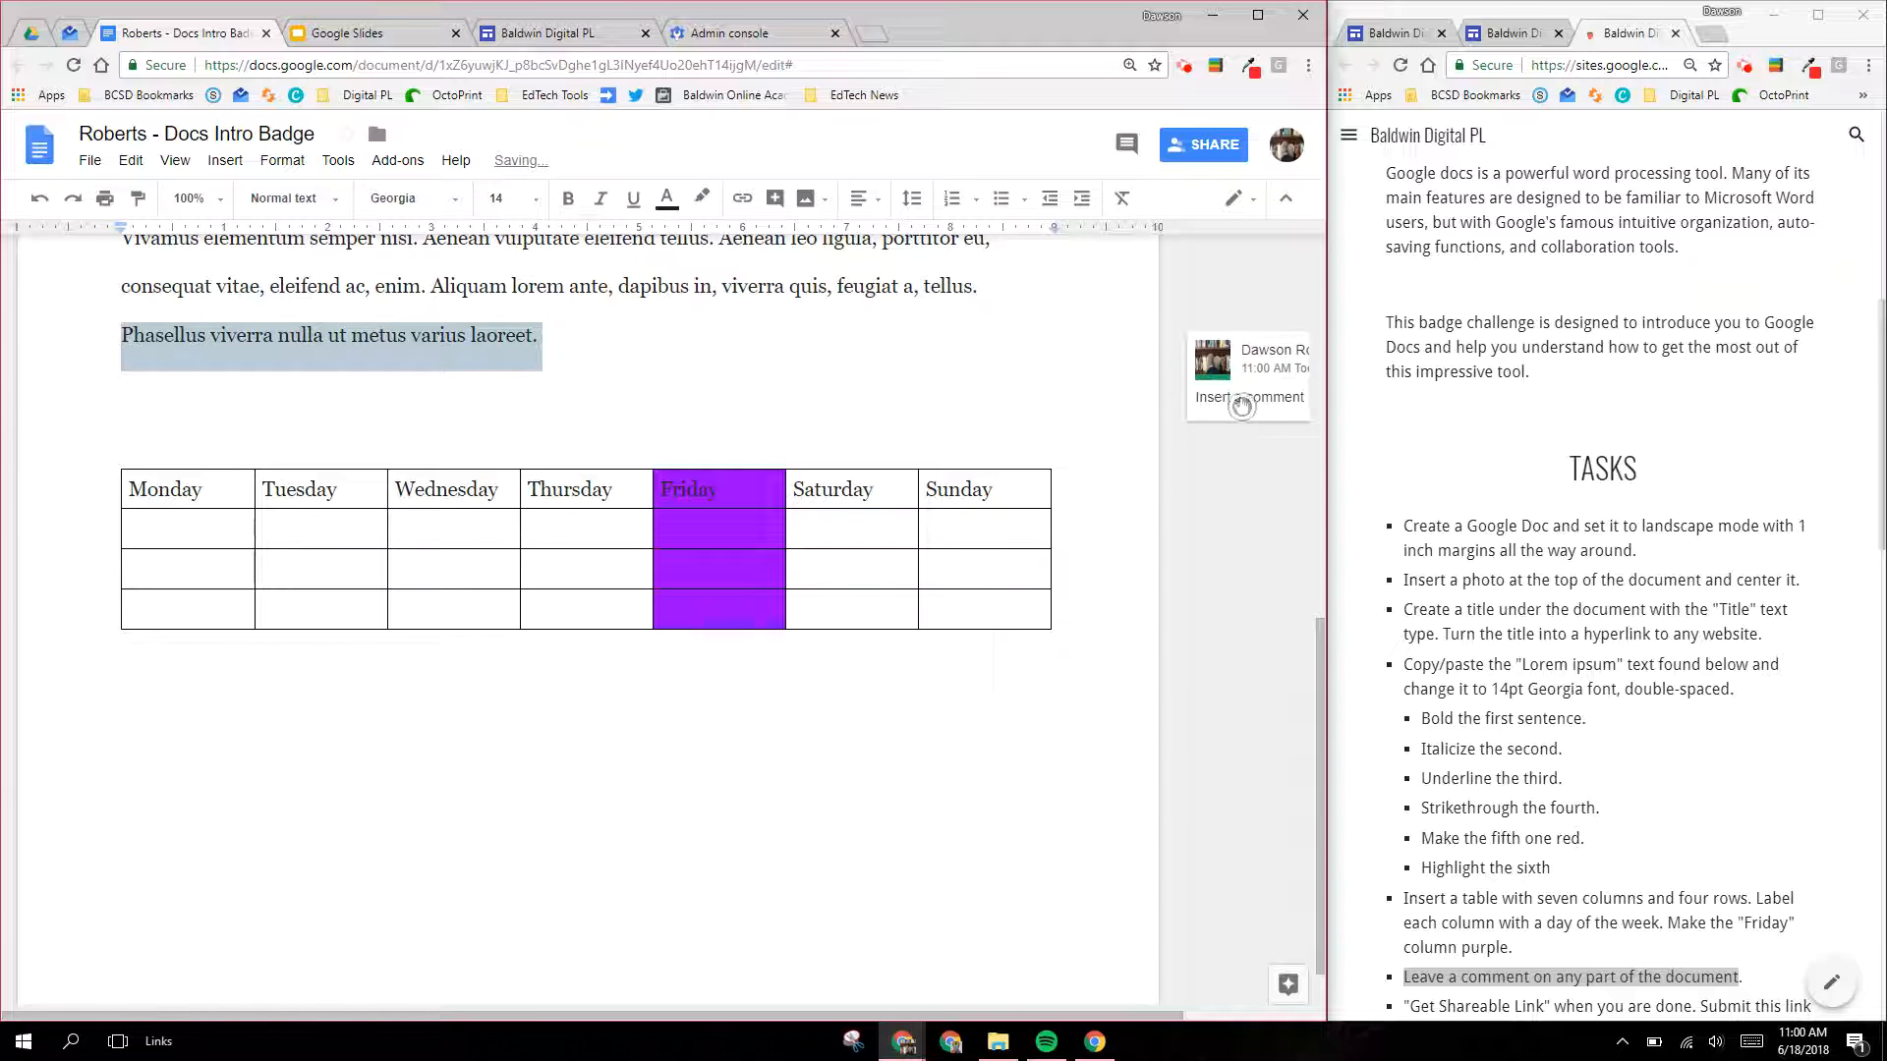
left_click_drag(693, 1015, 821, 1015)
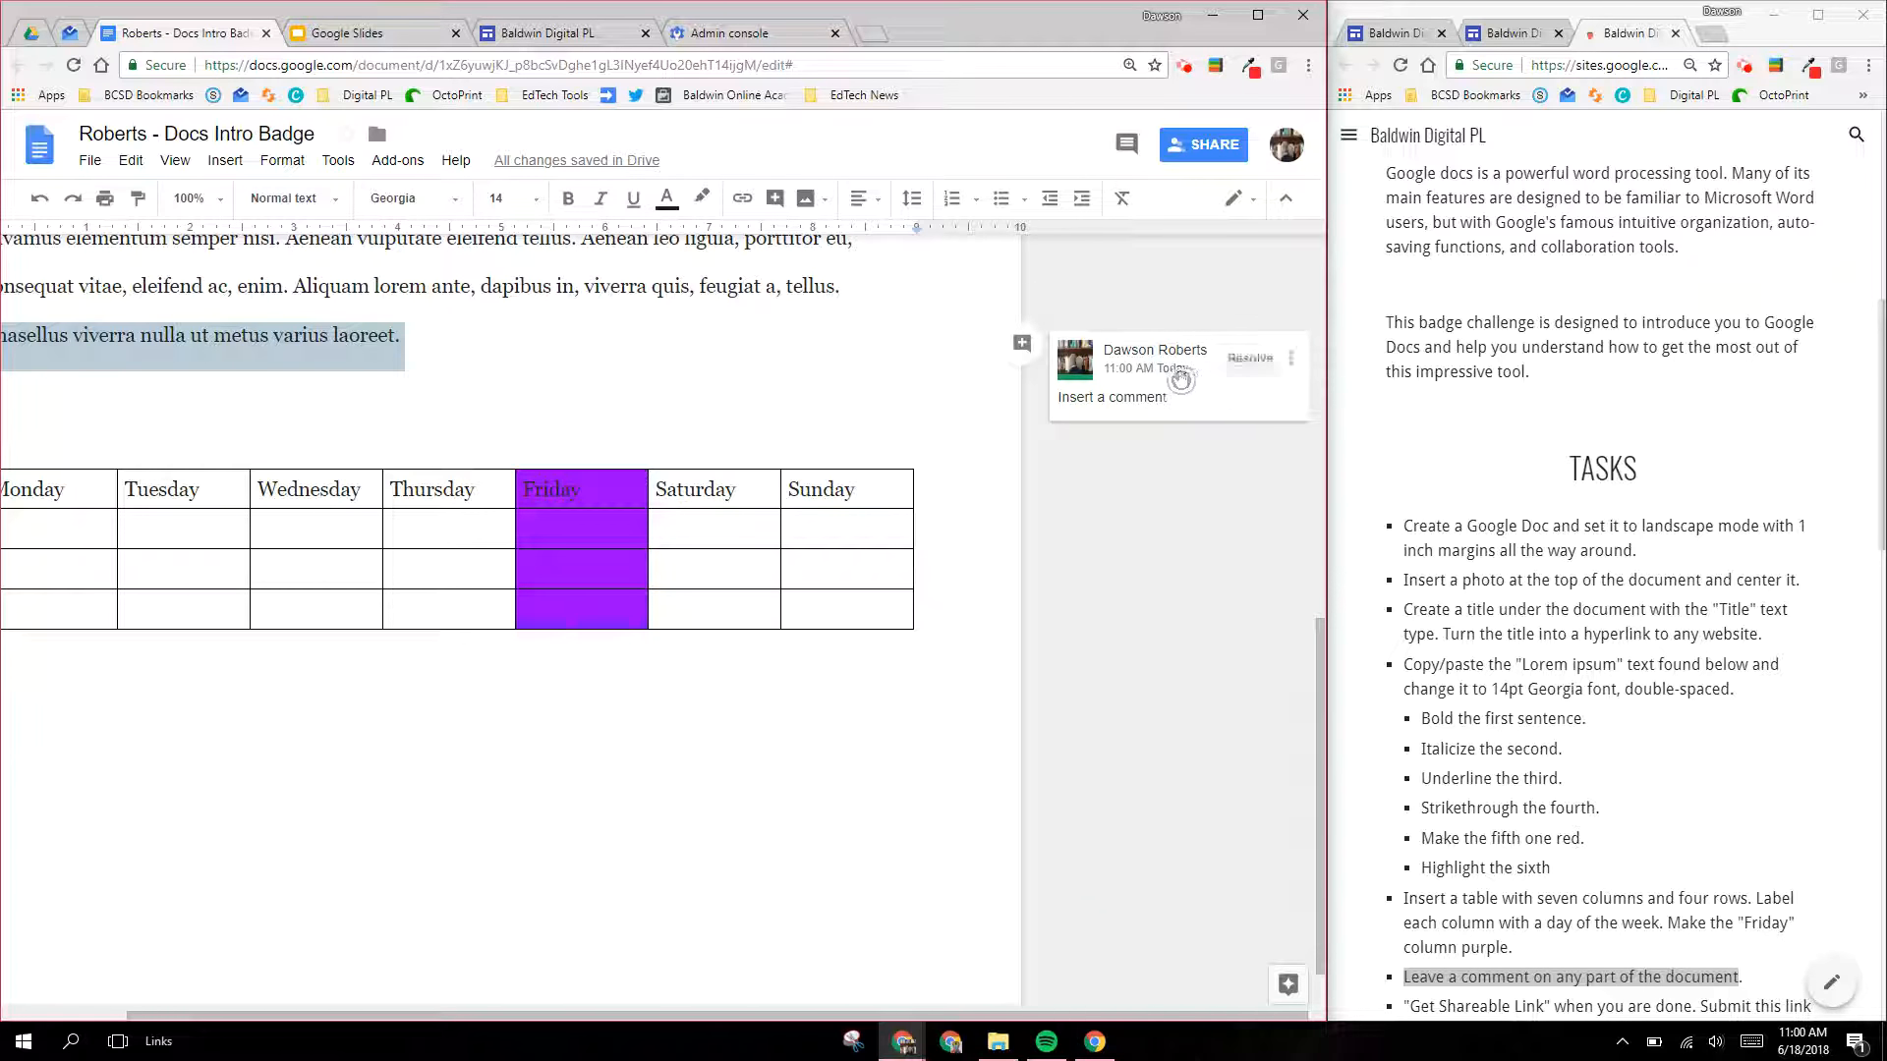
Step: Examine the "Insert a comment" thread on the last sentence, including its reply and resolve options
left_click(1158, 392)
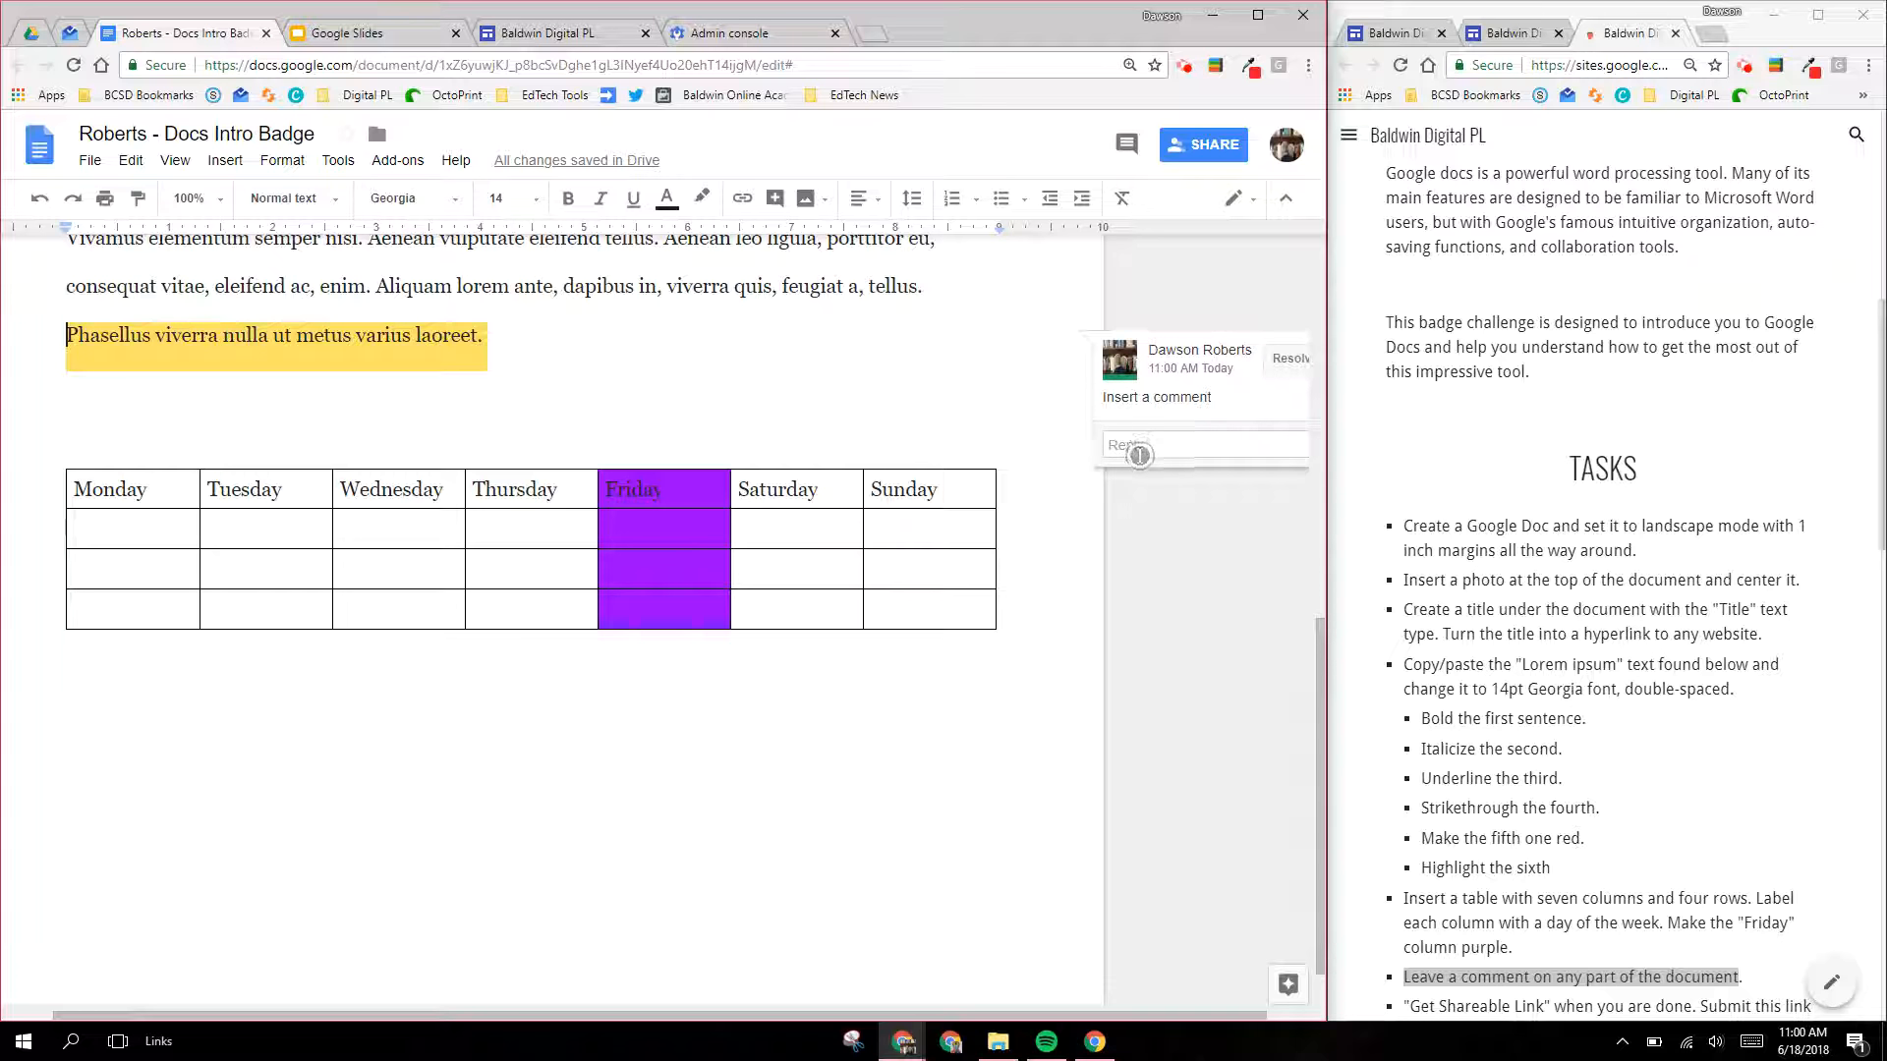
left_click_drag(757, 1013, 908, 1015)
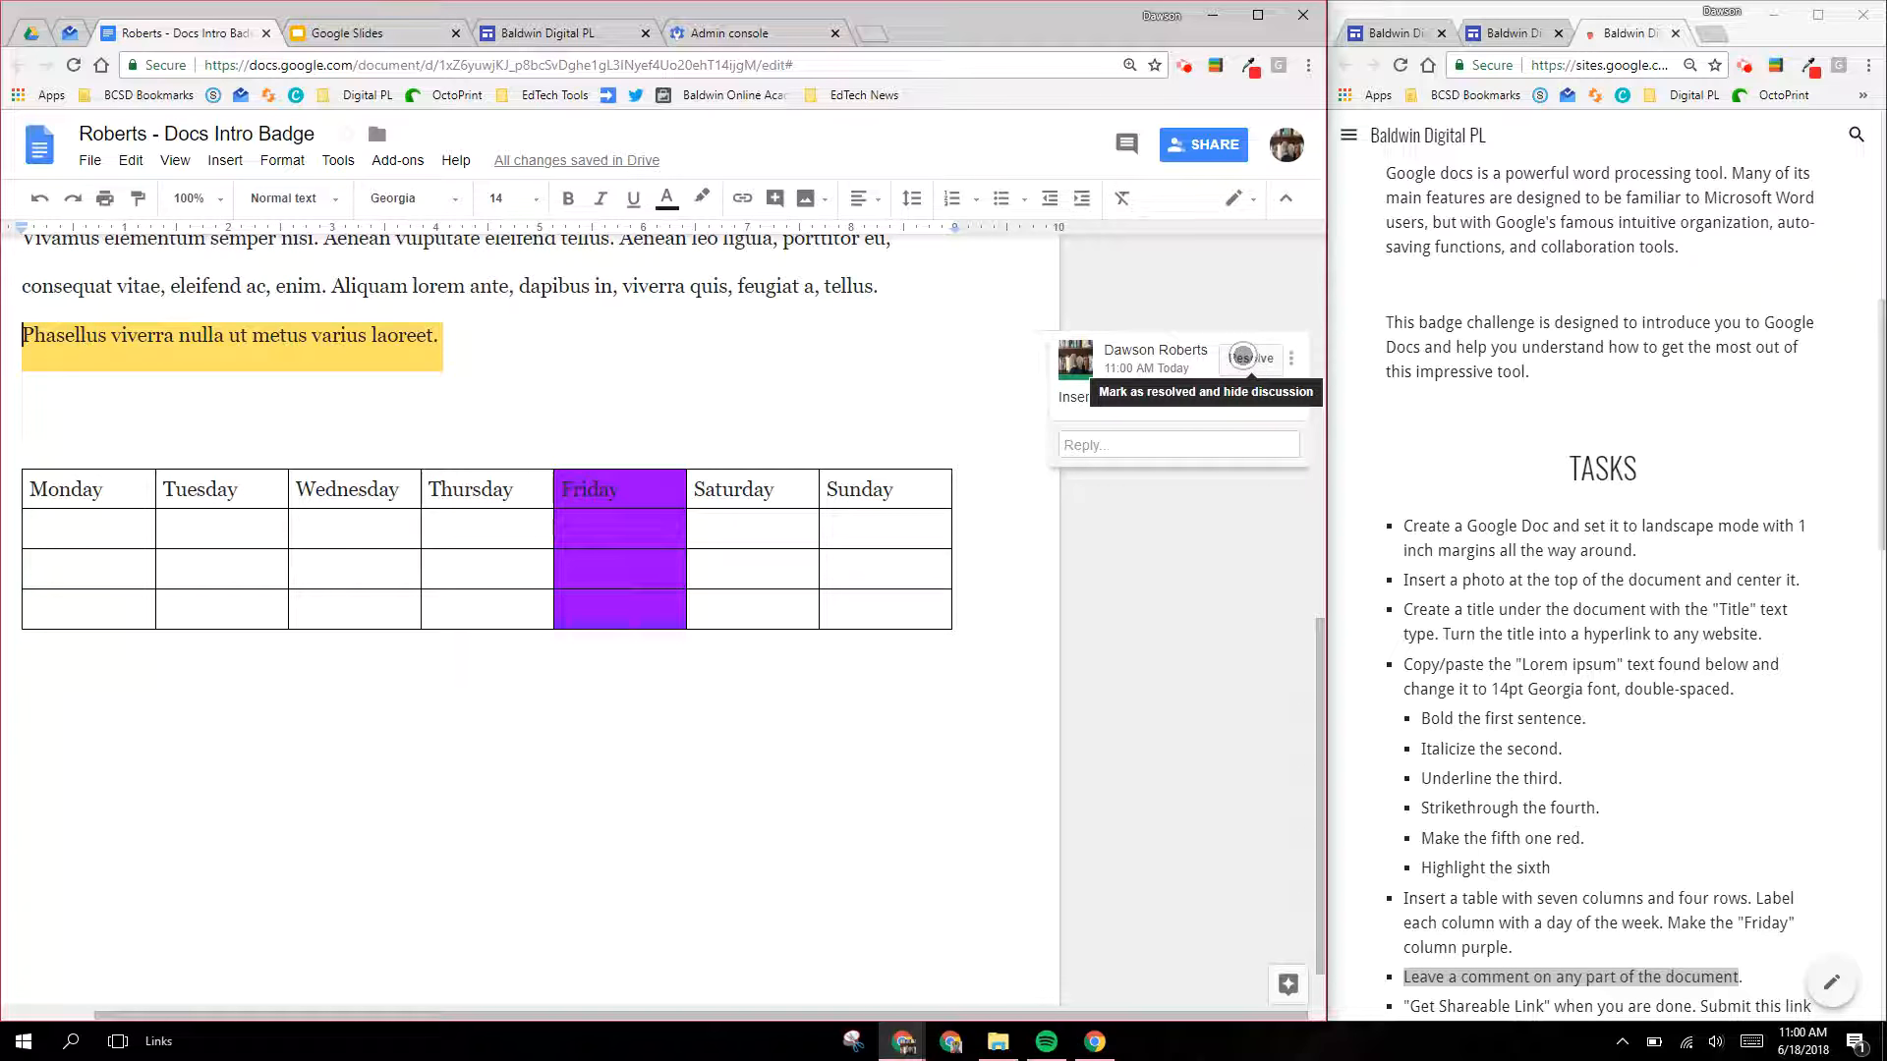
double_click(773, 752)
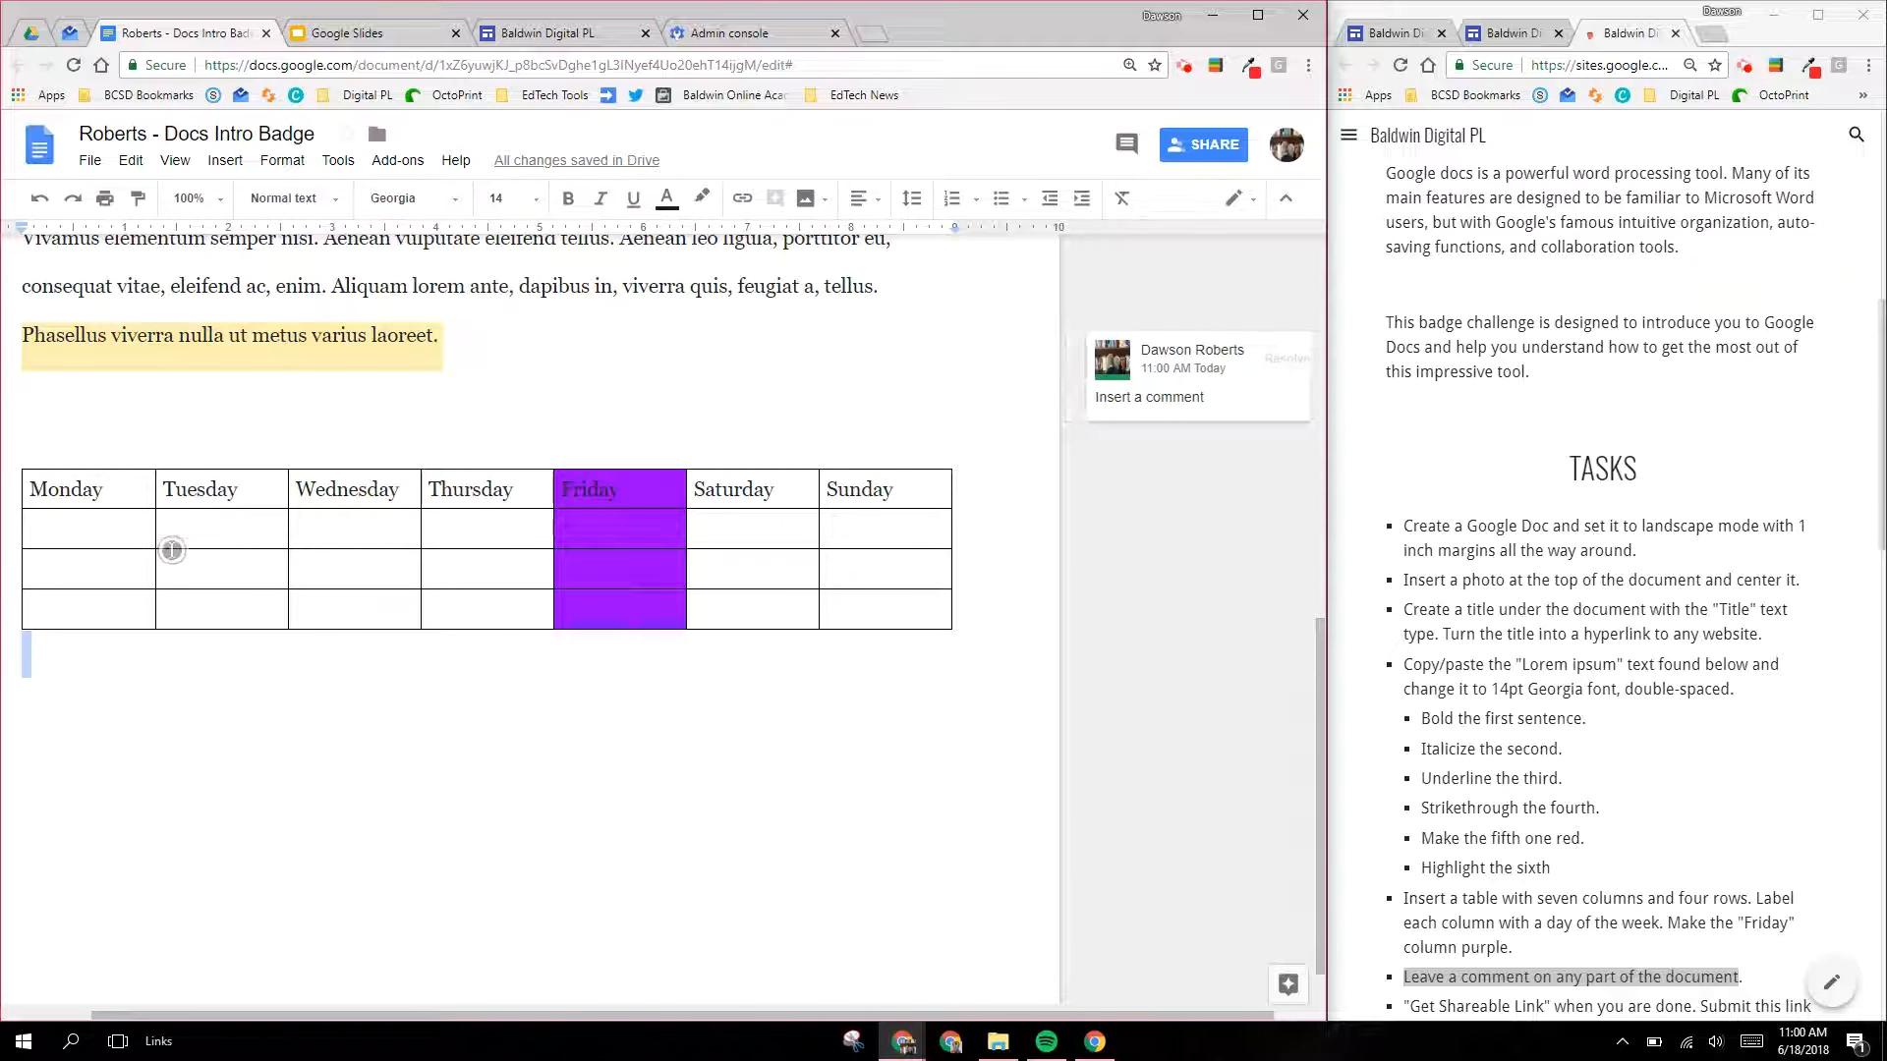
left_click_drag(106, 499, 899, 606)
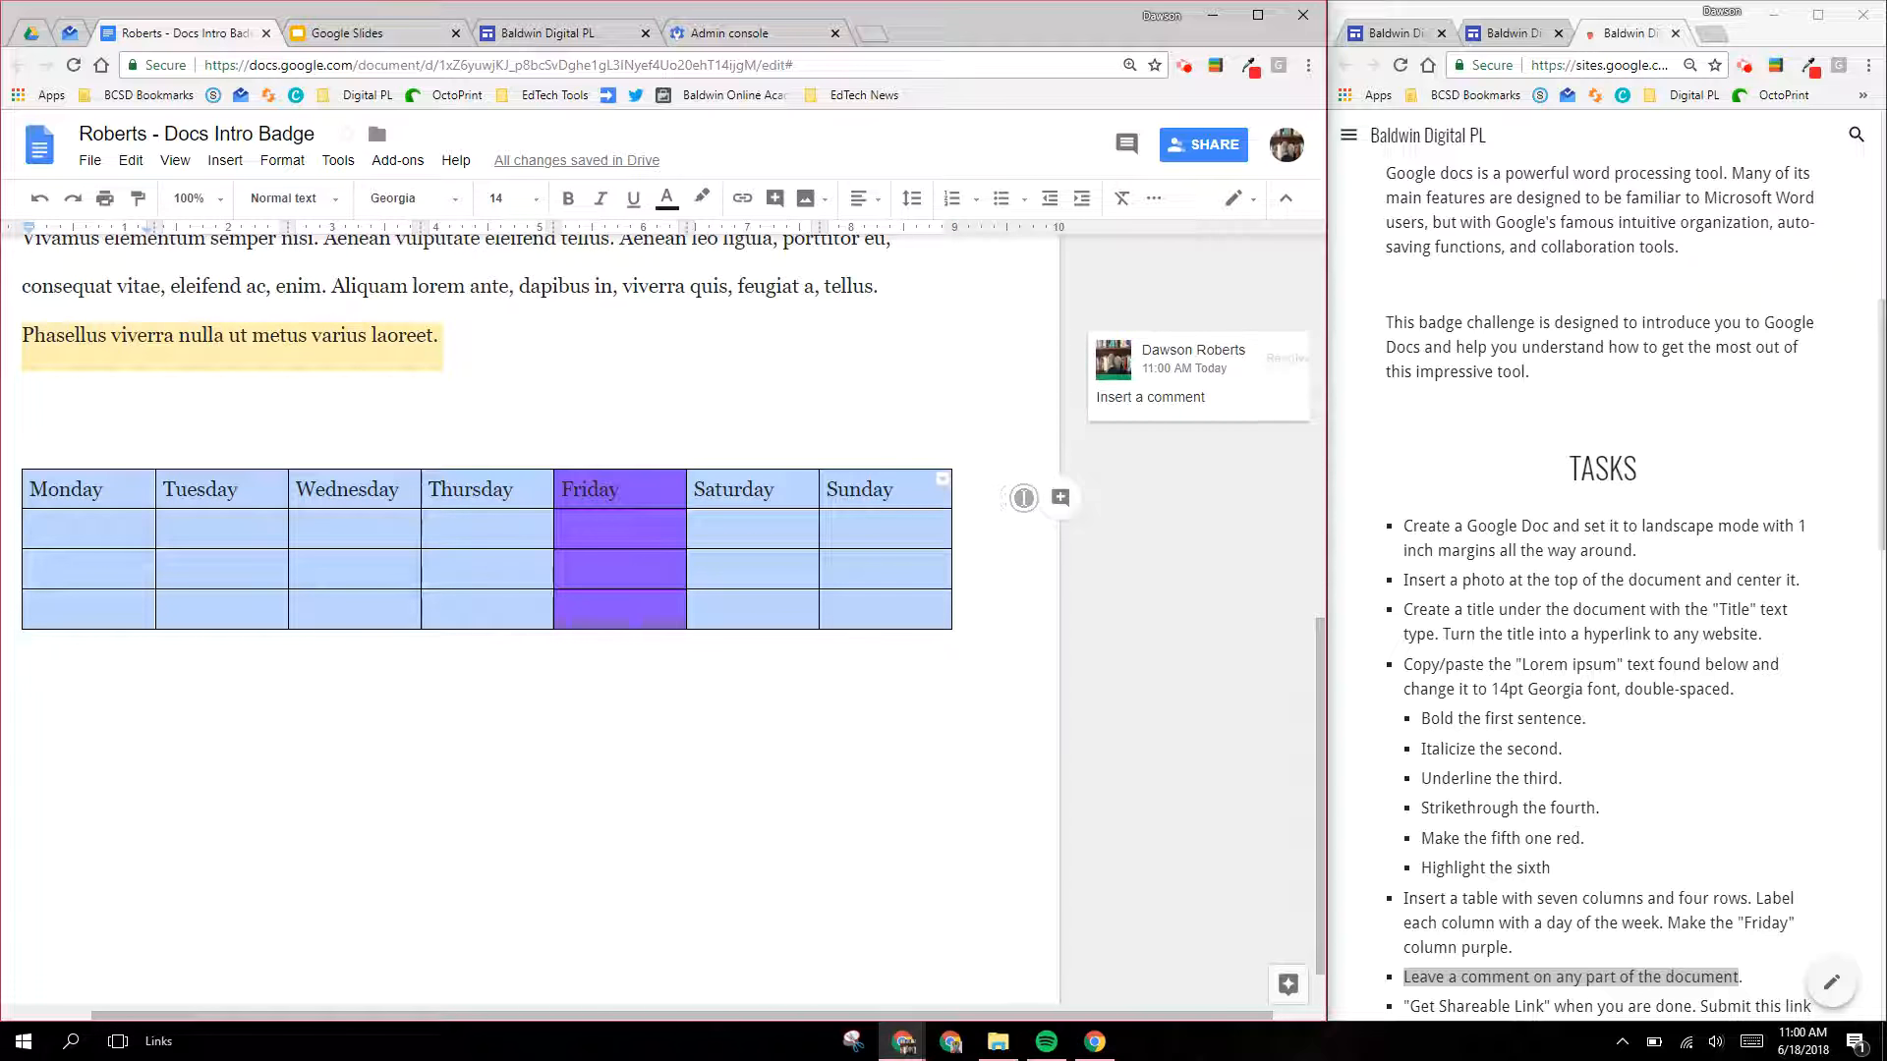
left_click(1059, 502)
right_click(1058, 503)
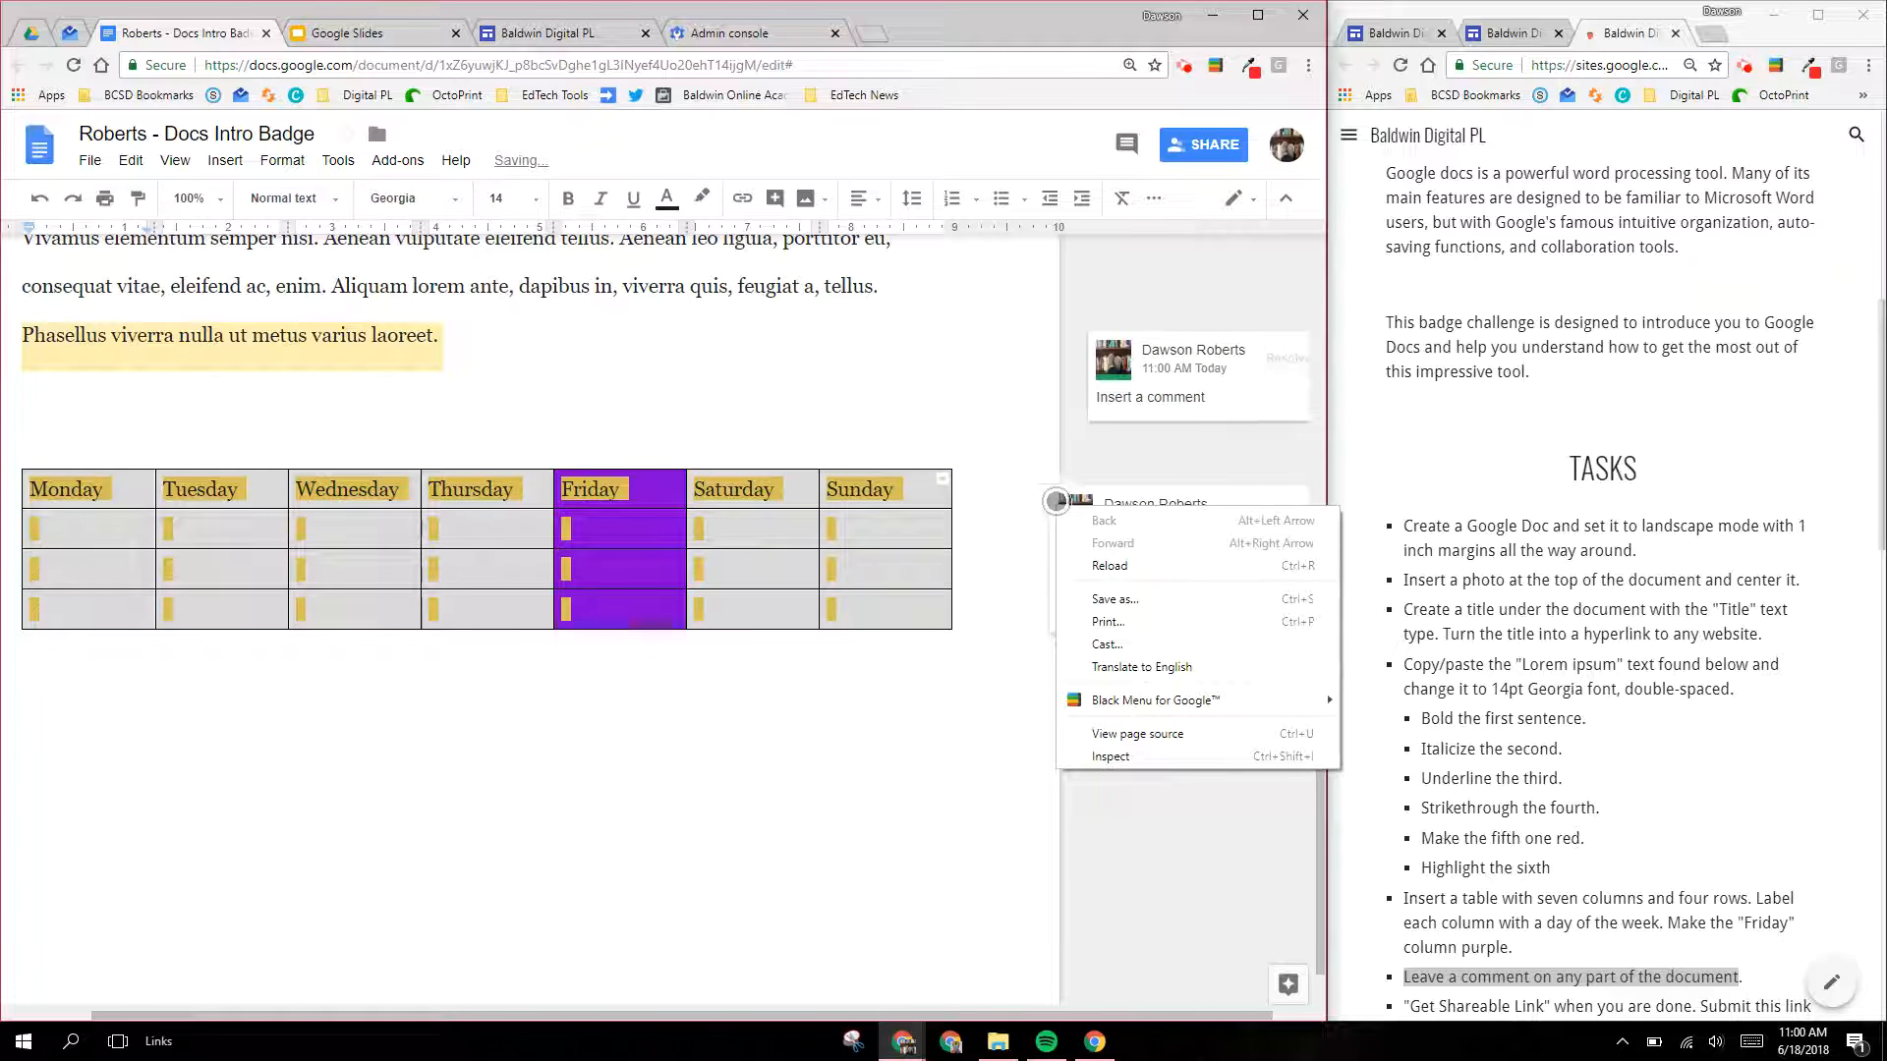
left_click(877, 611)
left_click(1179, 606)
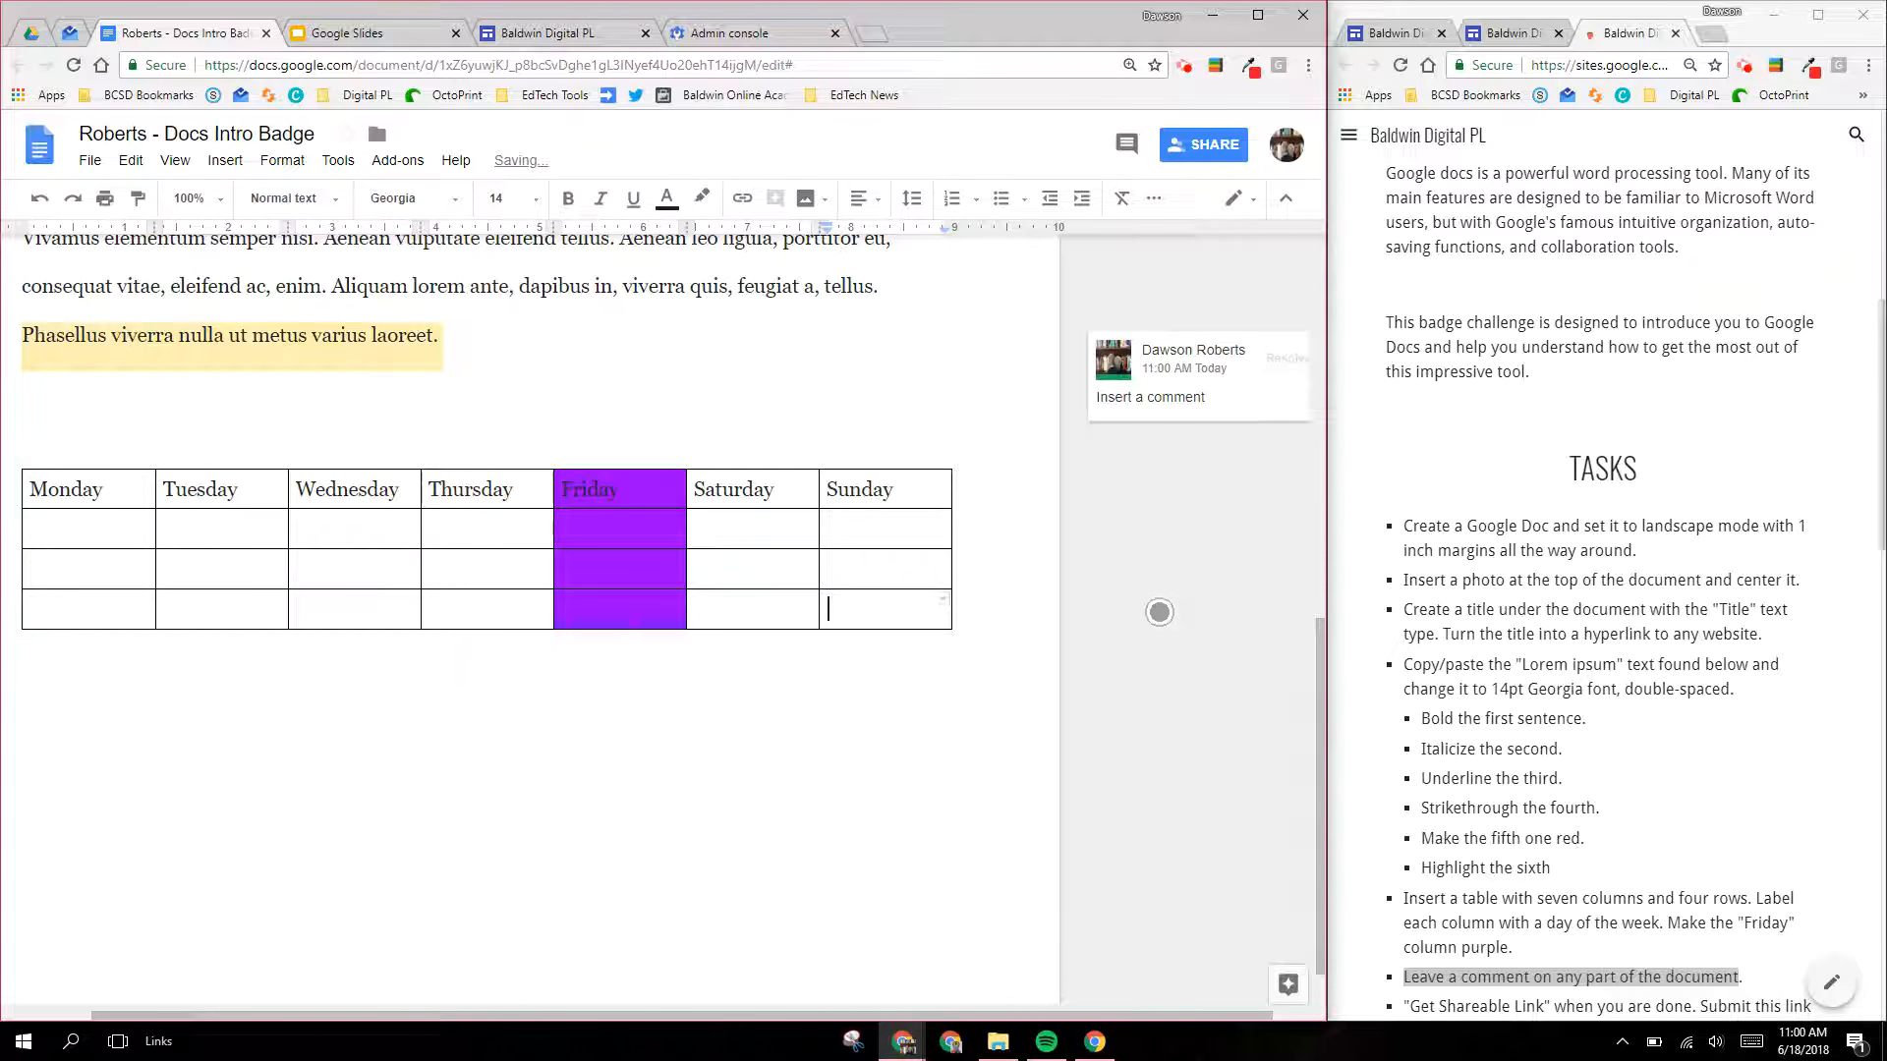
Step: Add the comment "Please fill this out." to the first three rows of the weekday table
left_click_drag(51, 496, 864, 566)
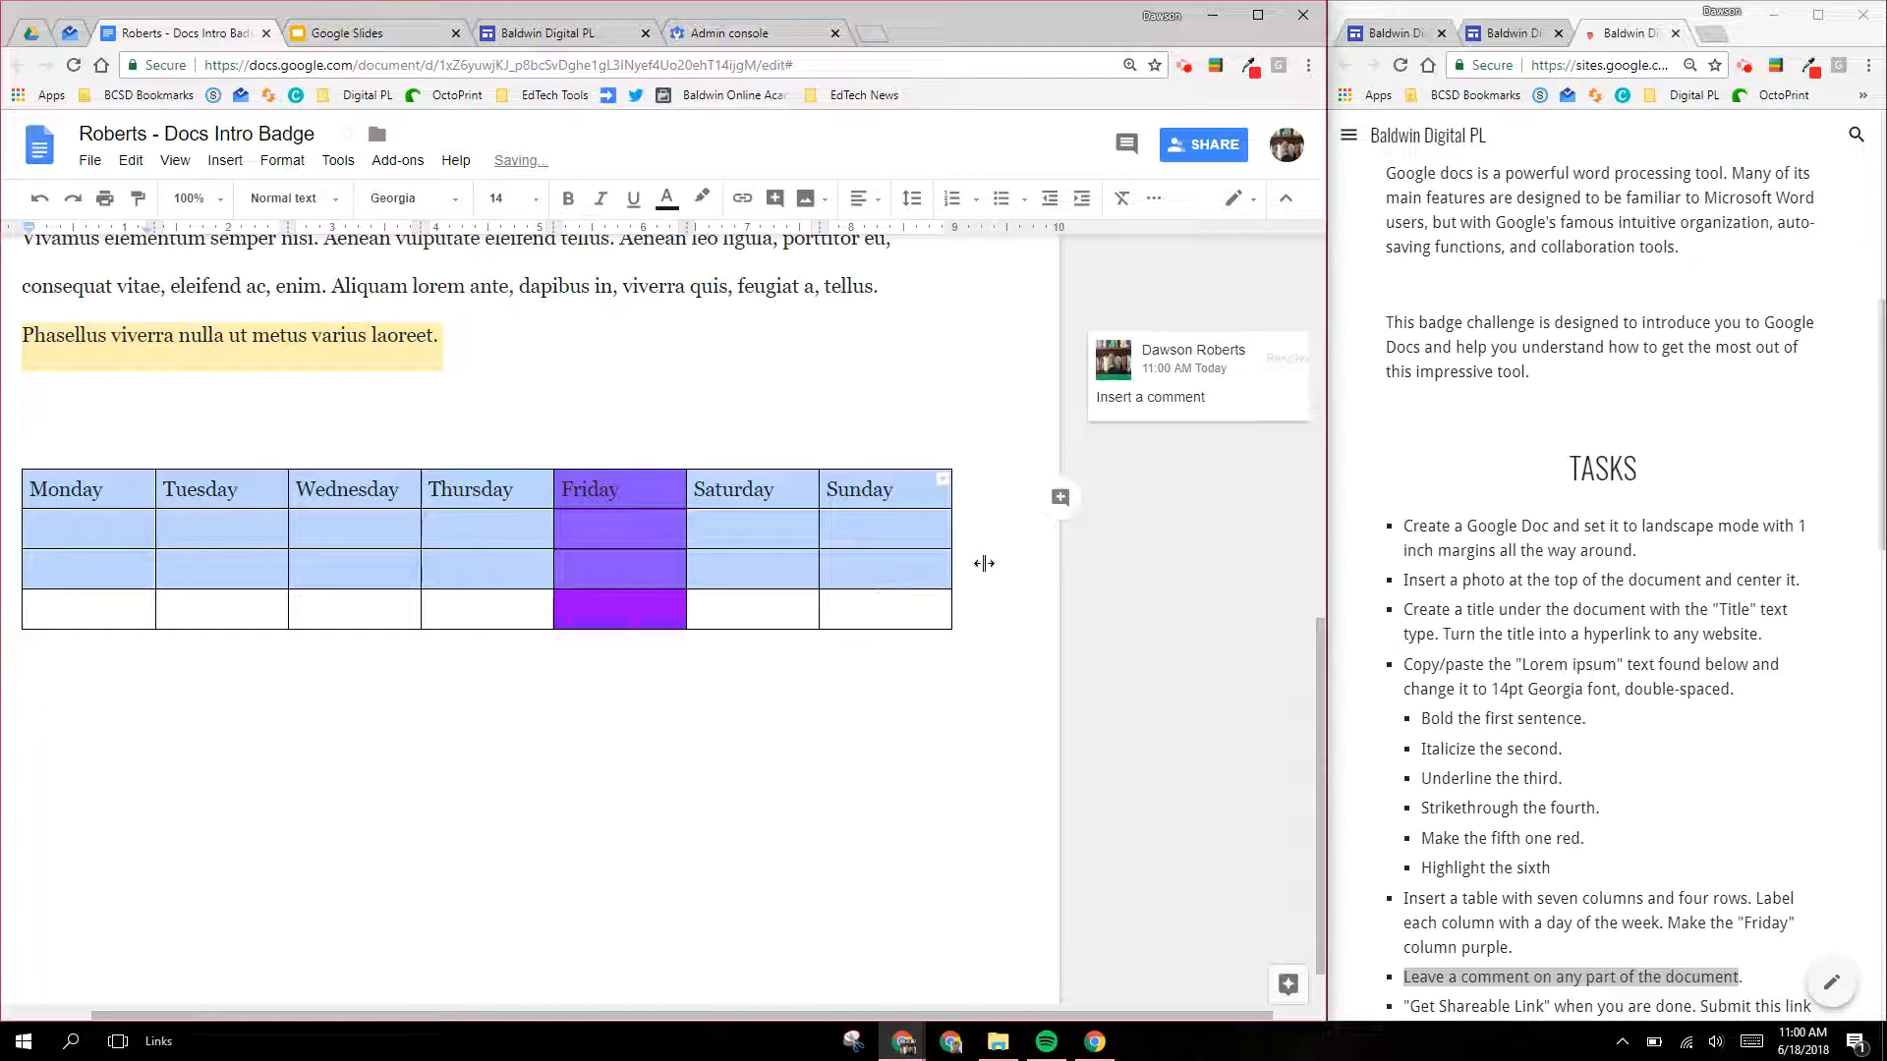
left_click(1042, 497)
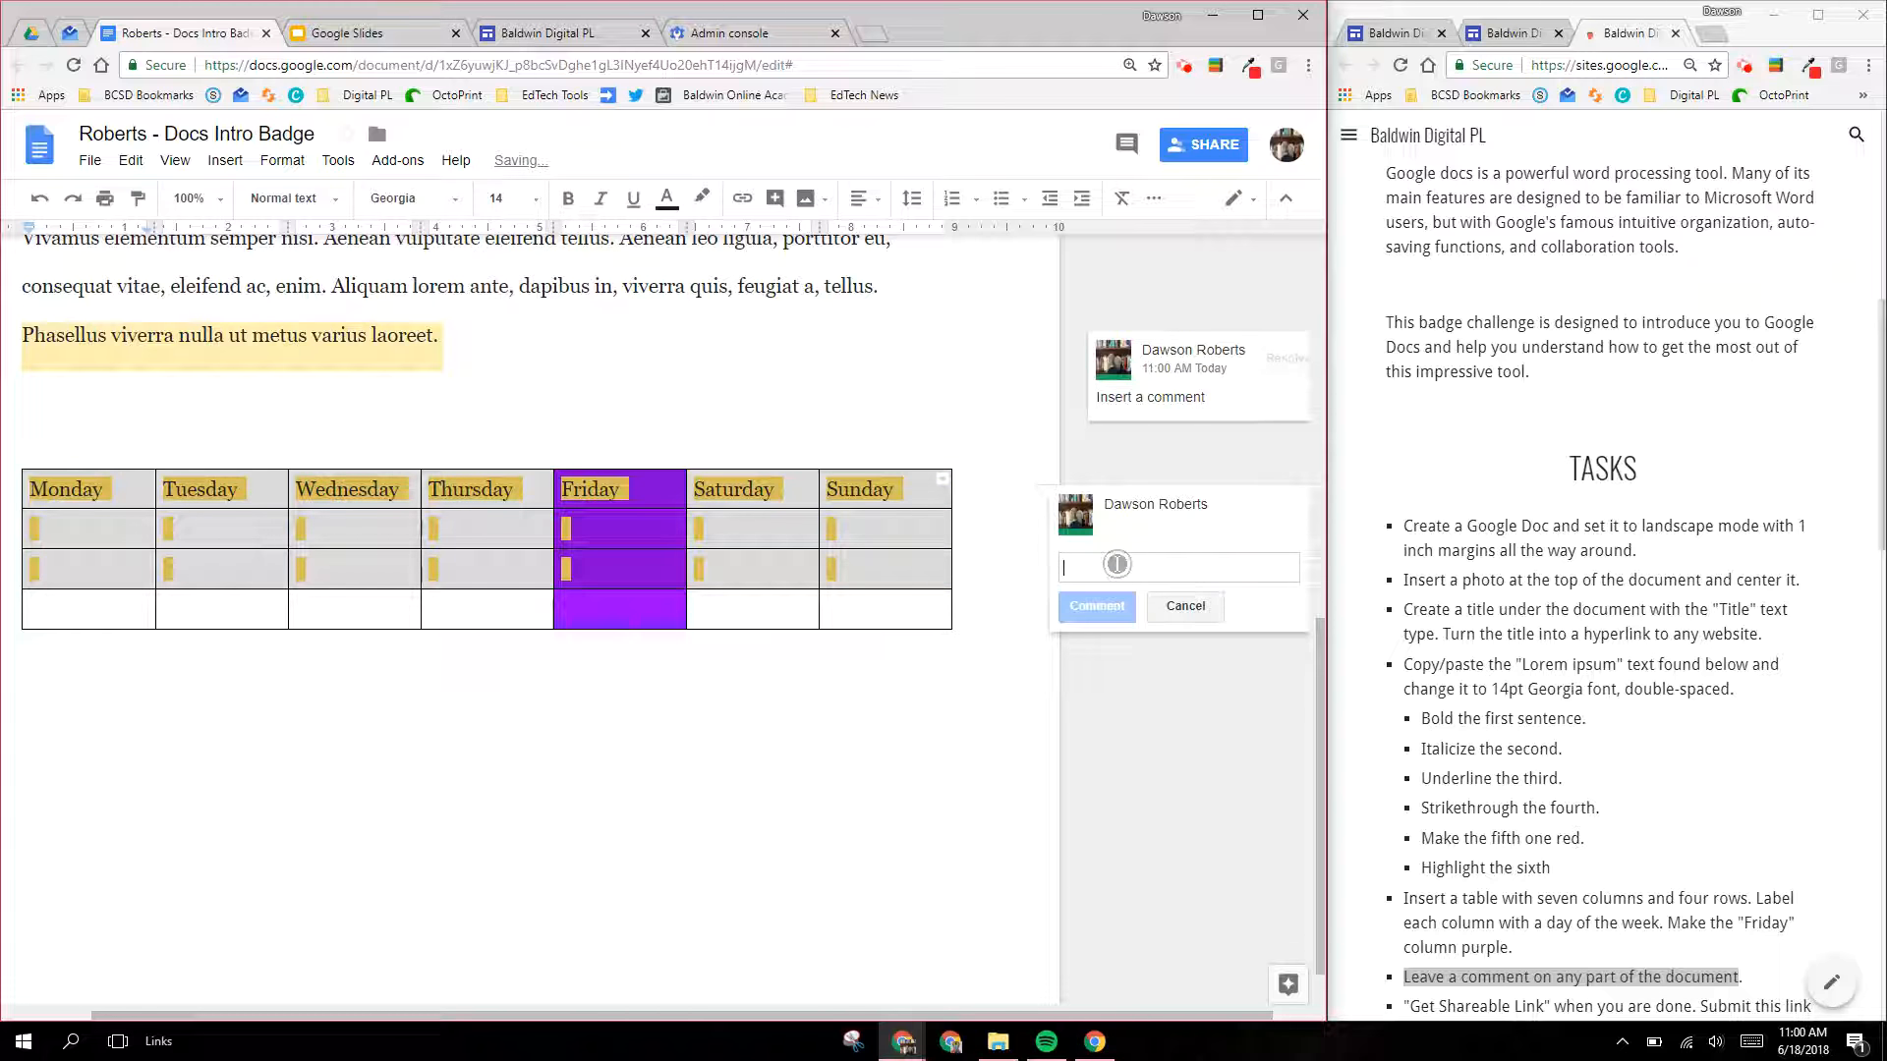
type("Please fill this out.")
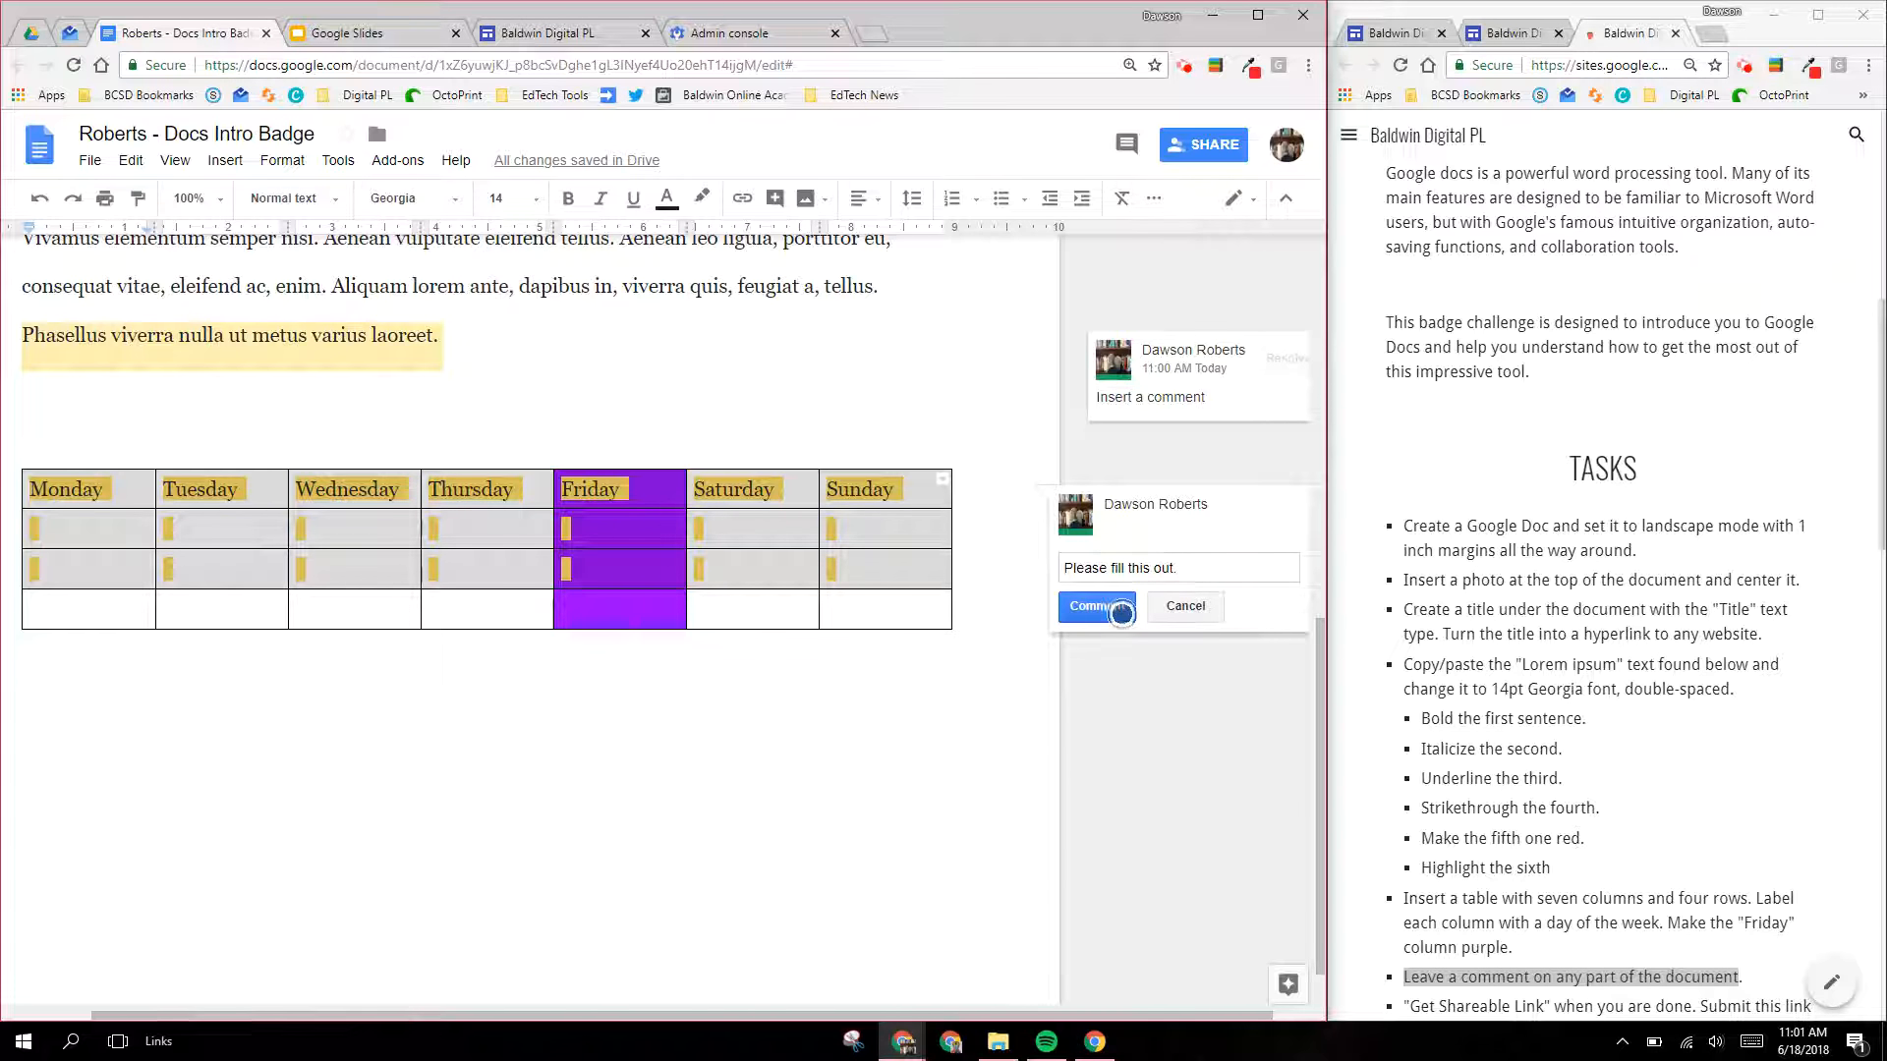
left_click(1096, 606)
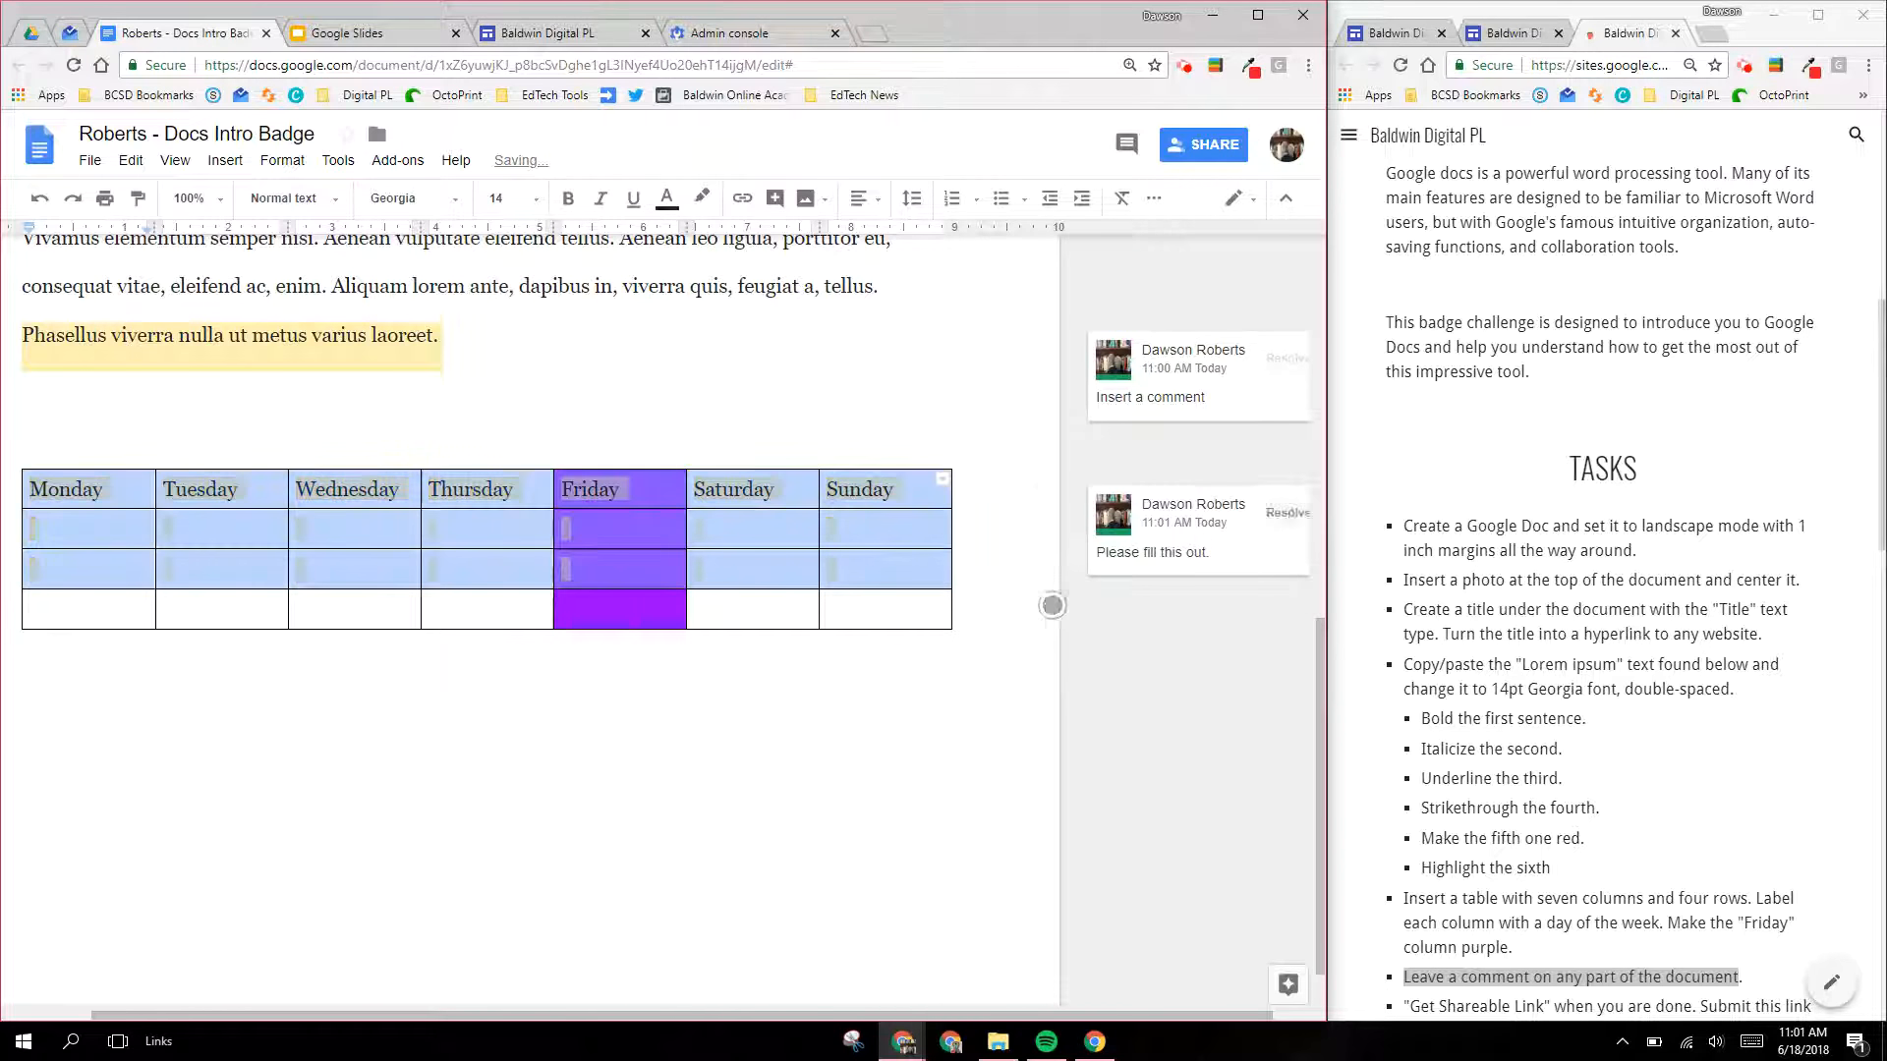
Step: Draft the reply "What do I do with Friday?" to the table comment, replace it with a mention of a colleague, and discard the reply
left_click(1152, 561)
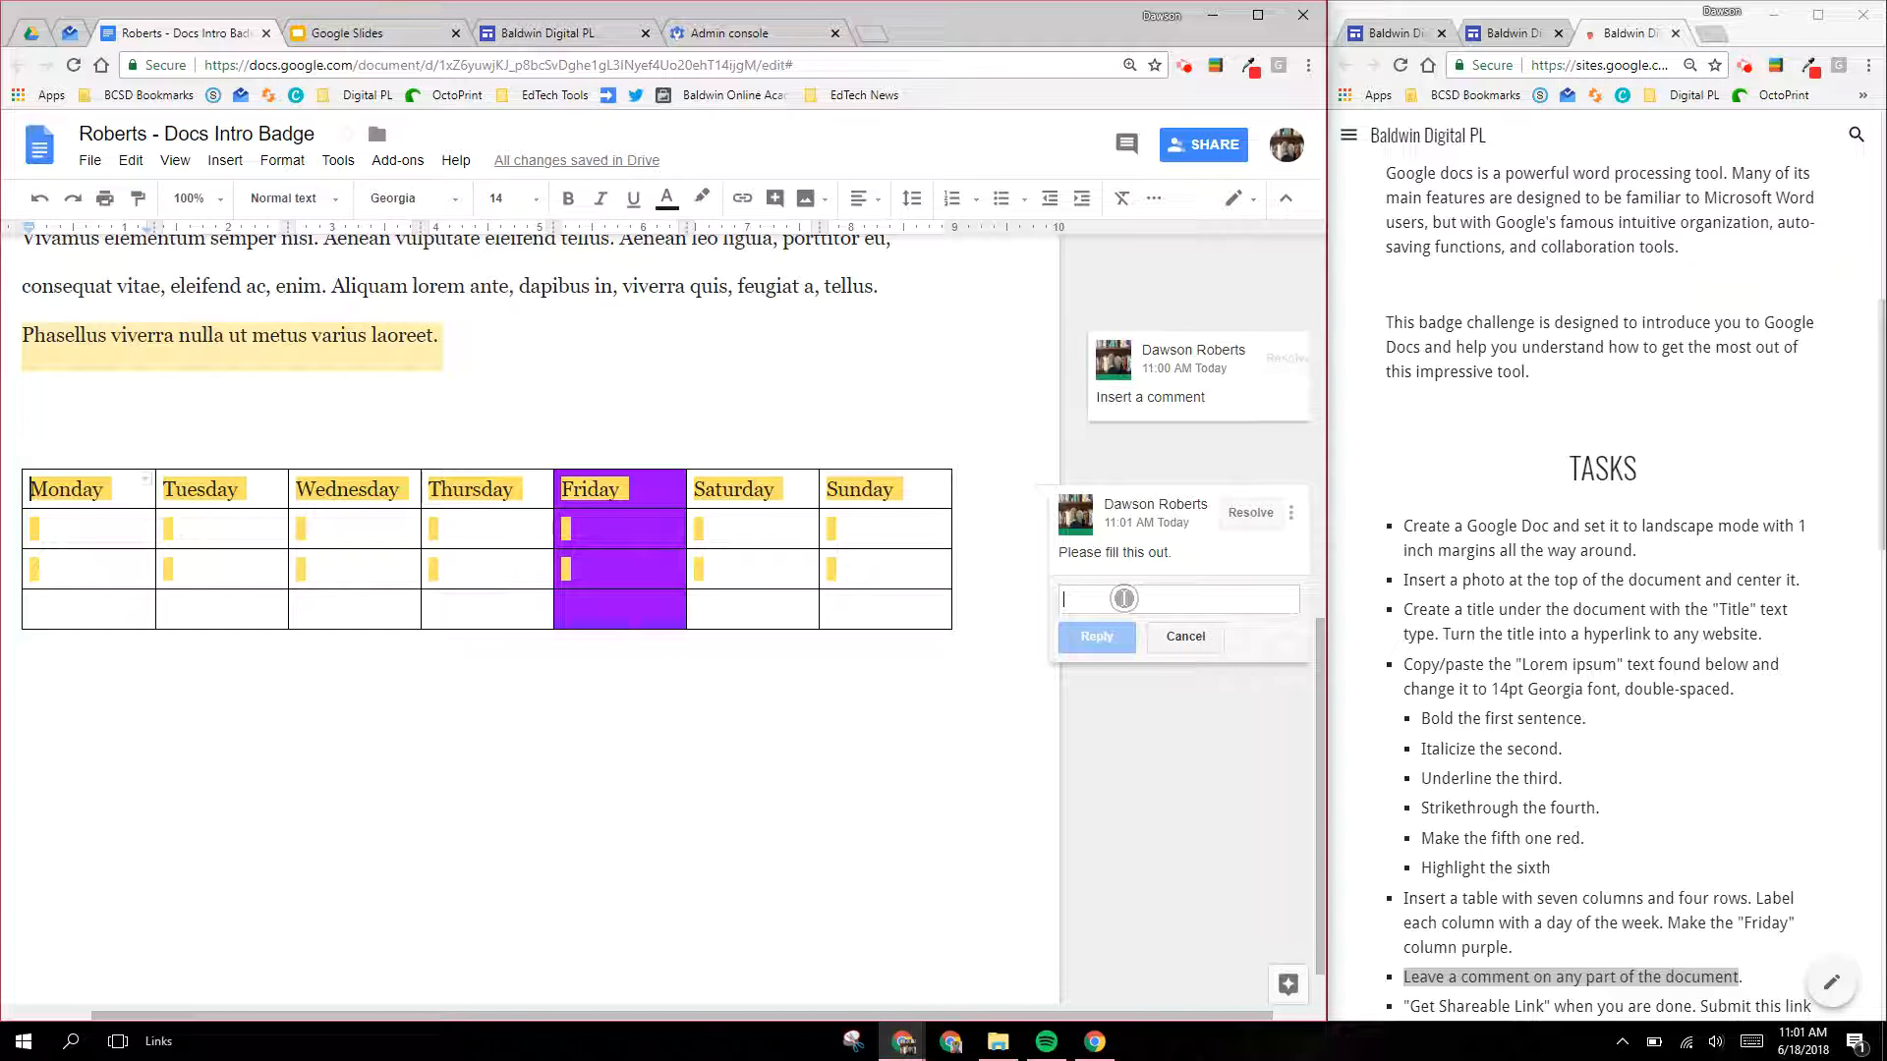
type("W")
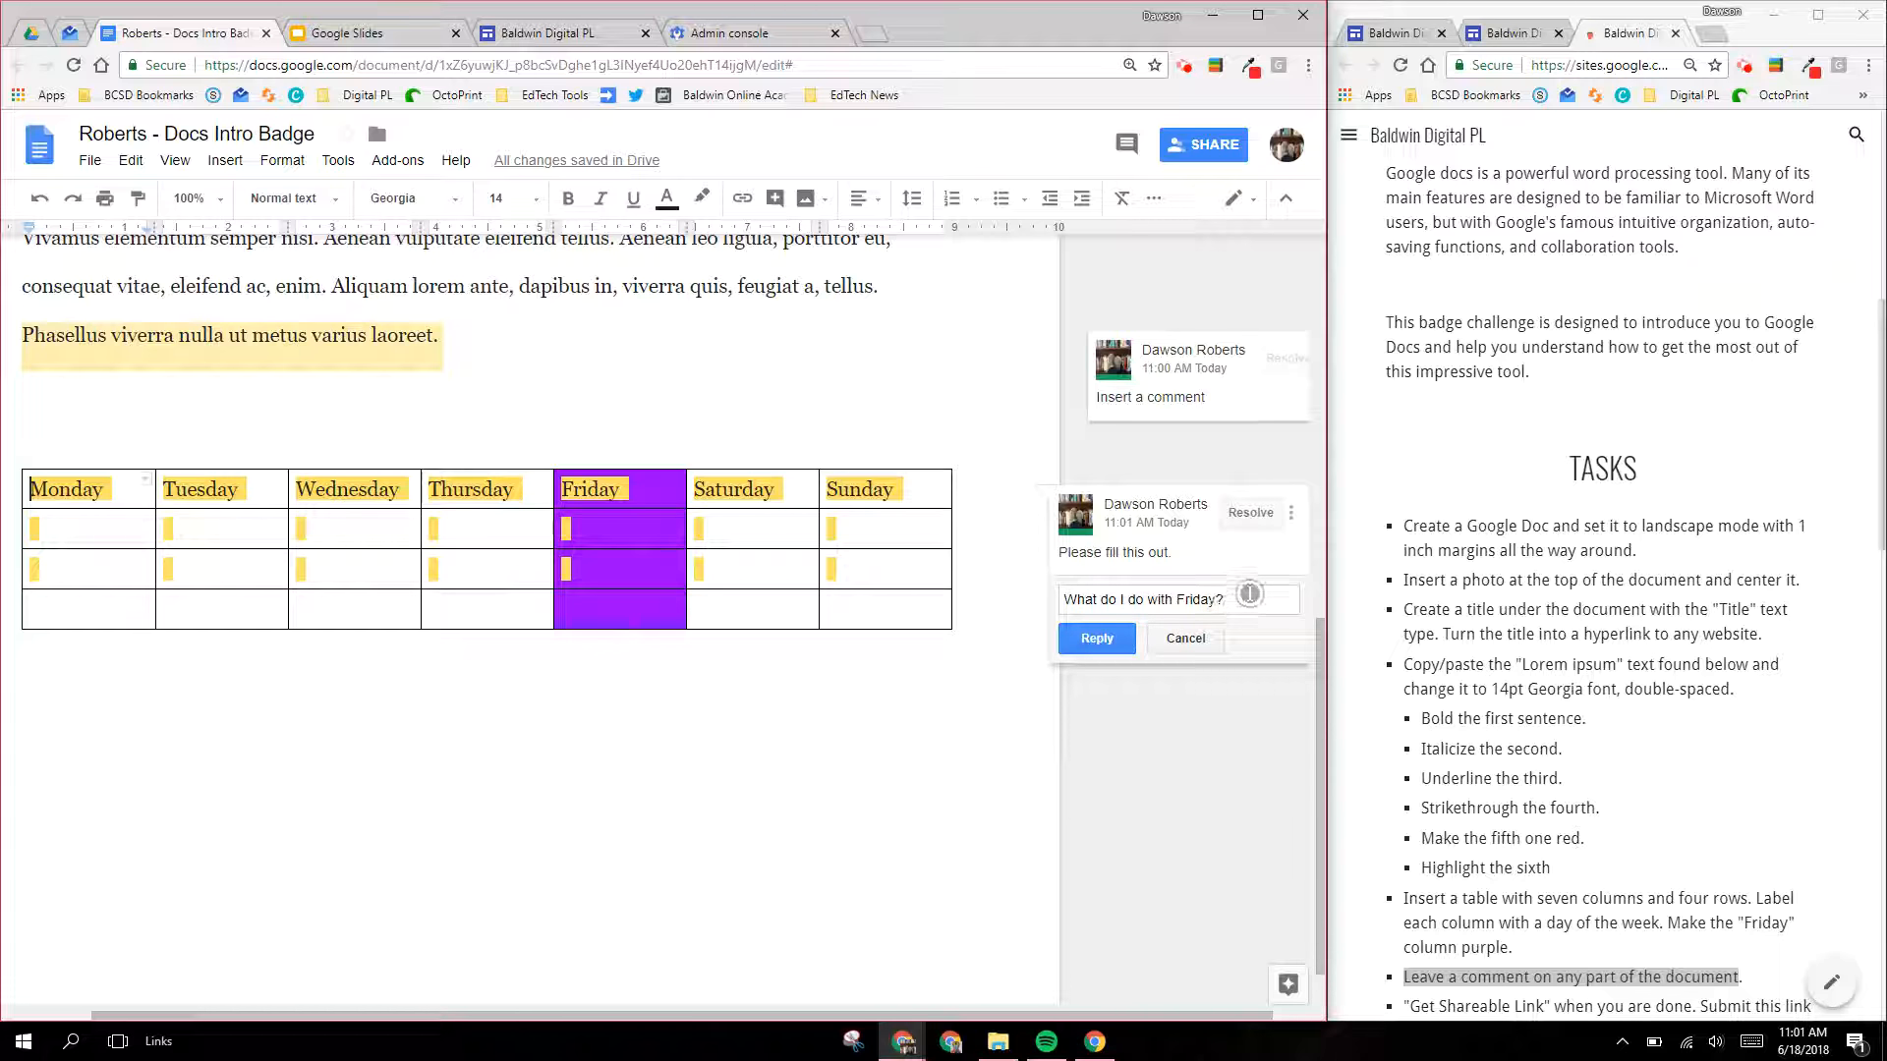
left_click_drag(1248, 594, 1014, 610)
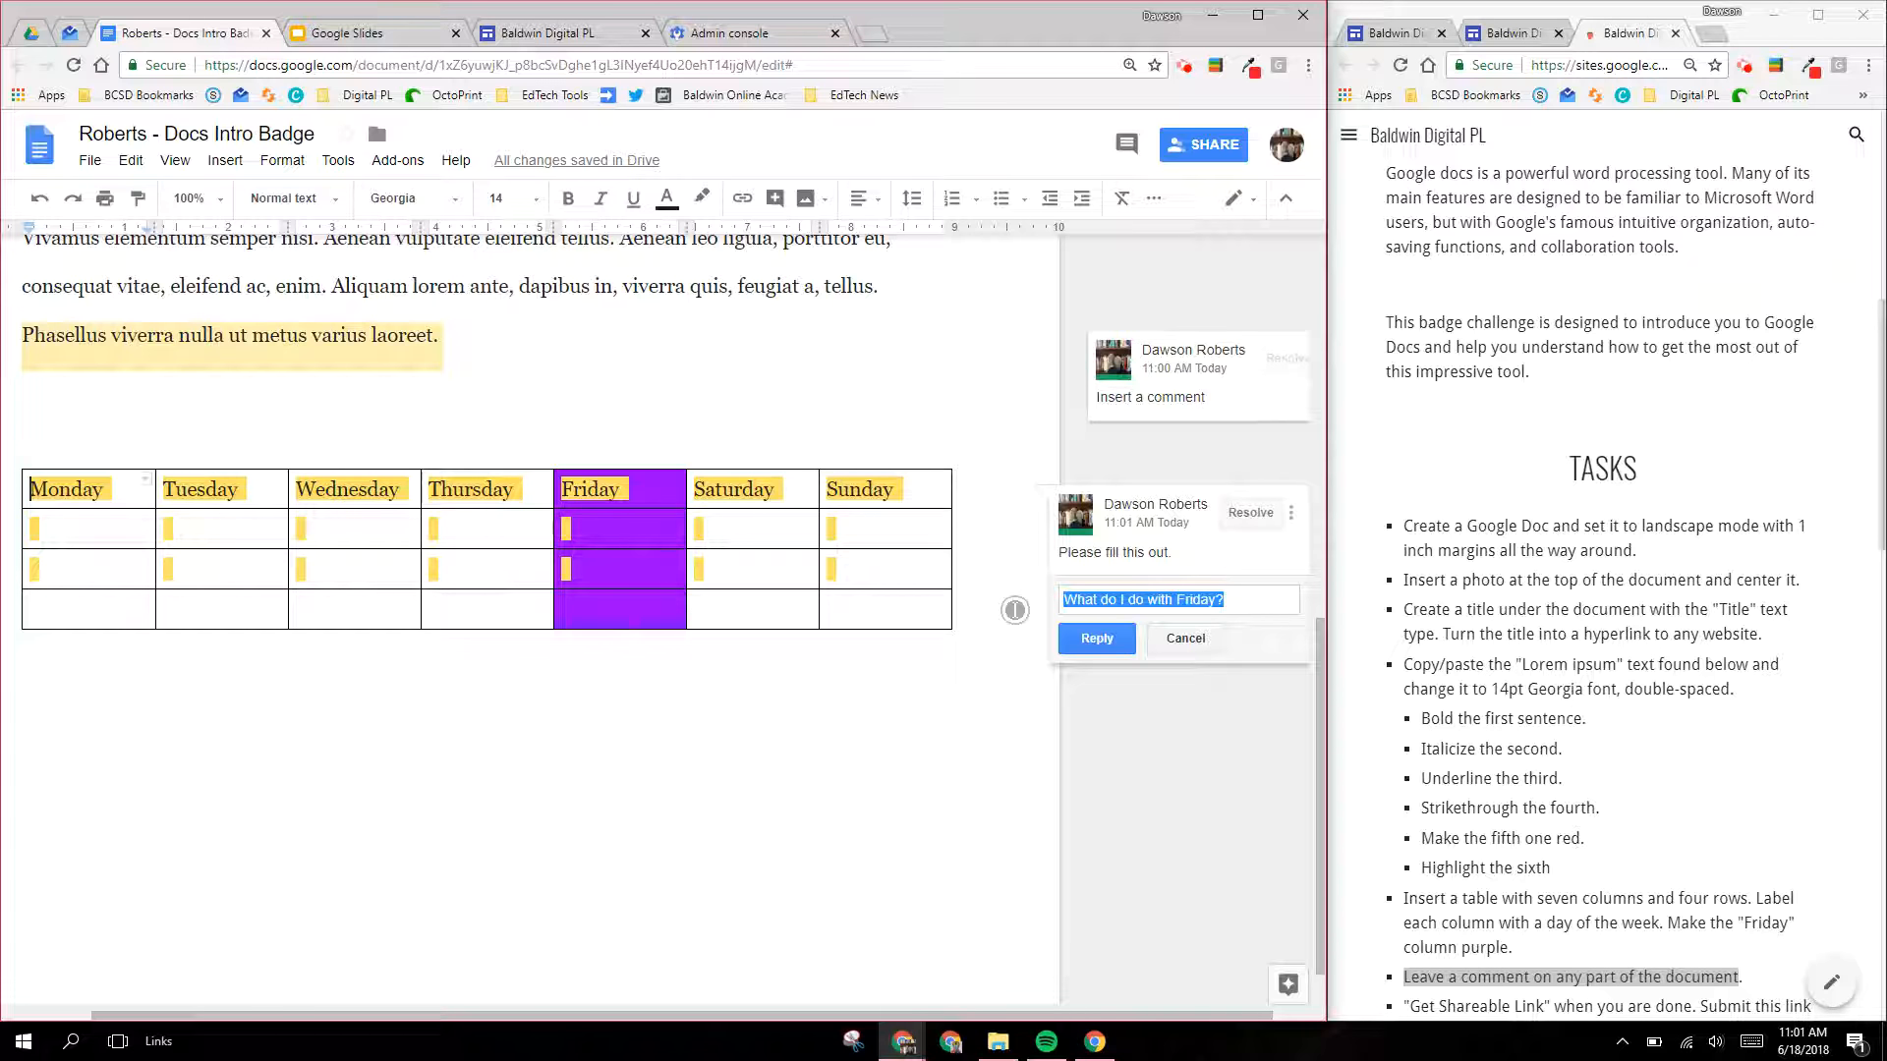
type("@")
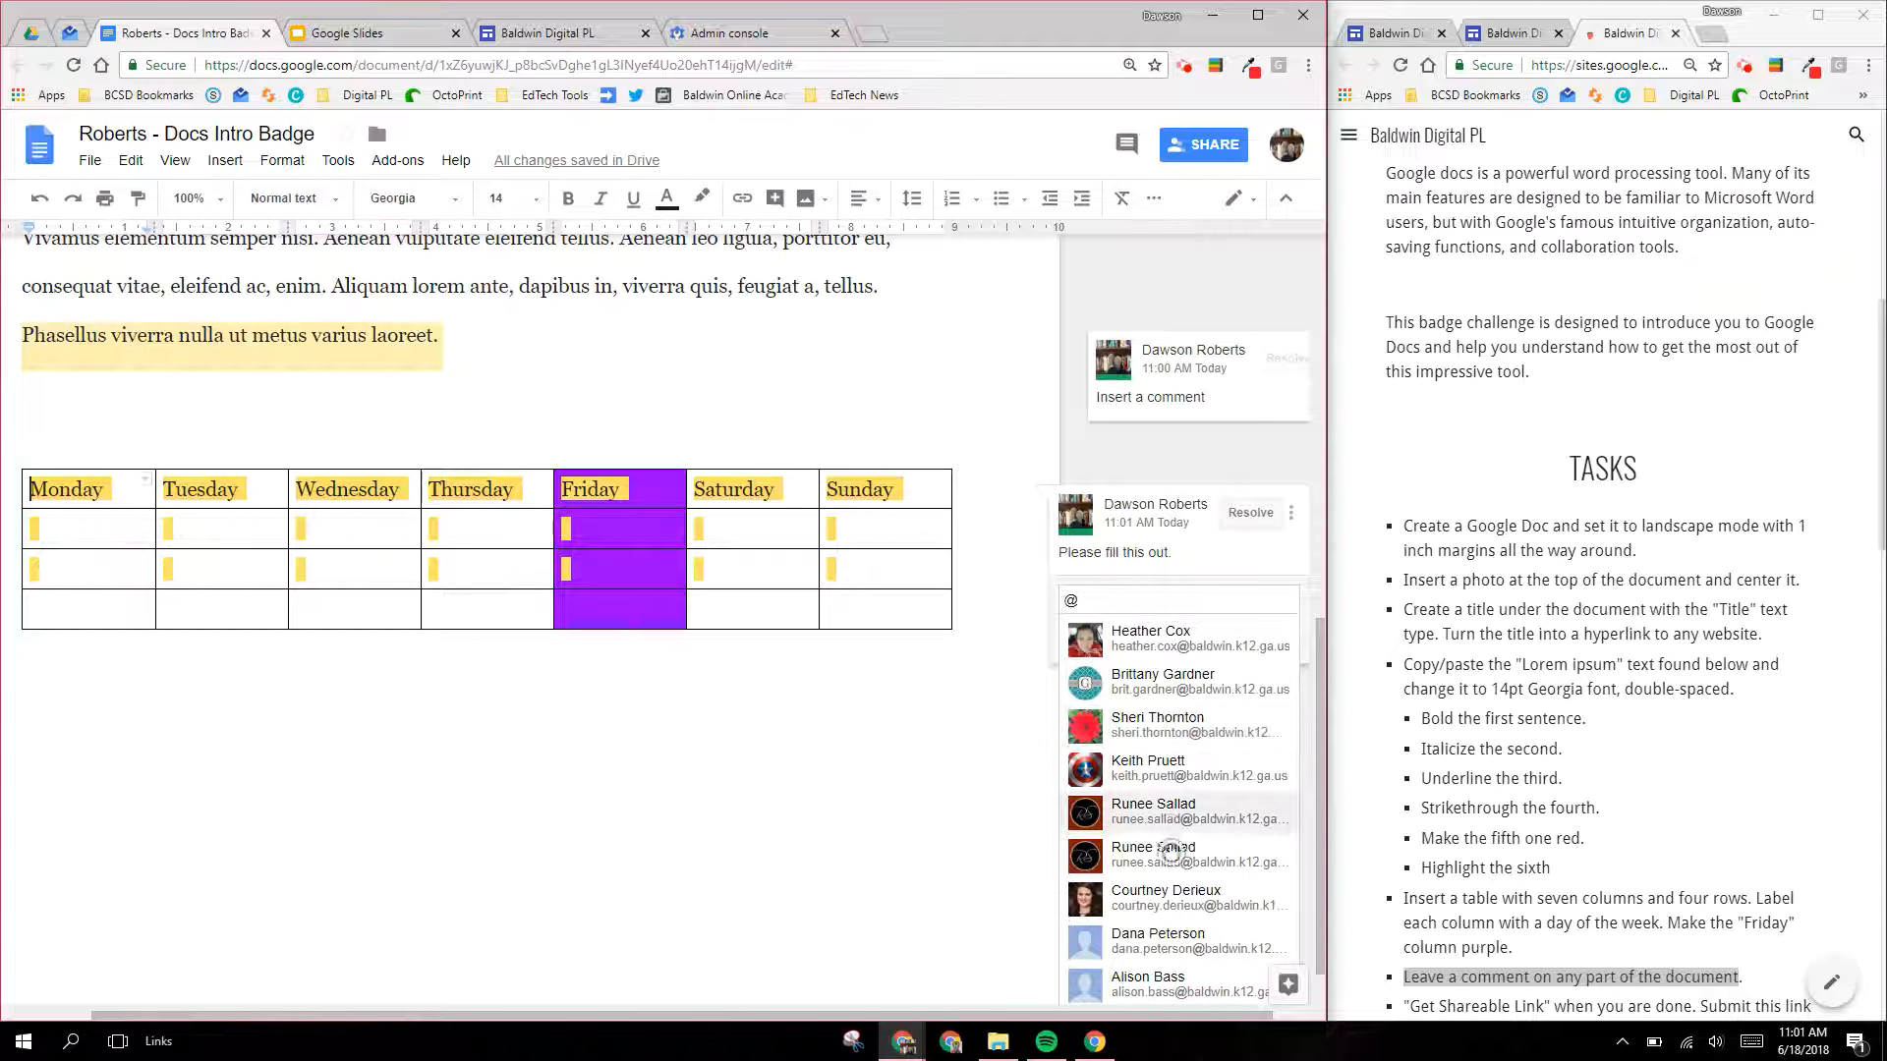
left_click(1209, 644)
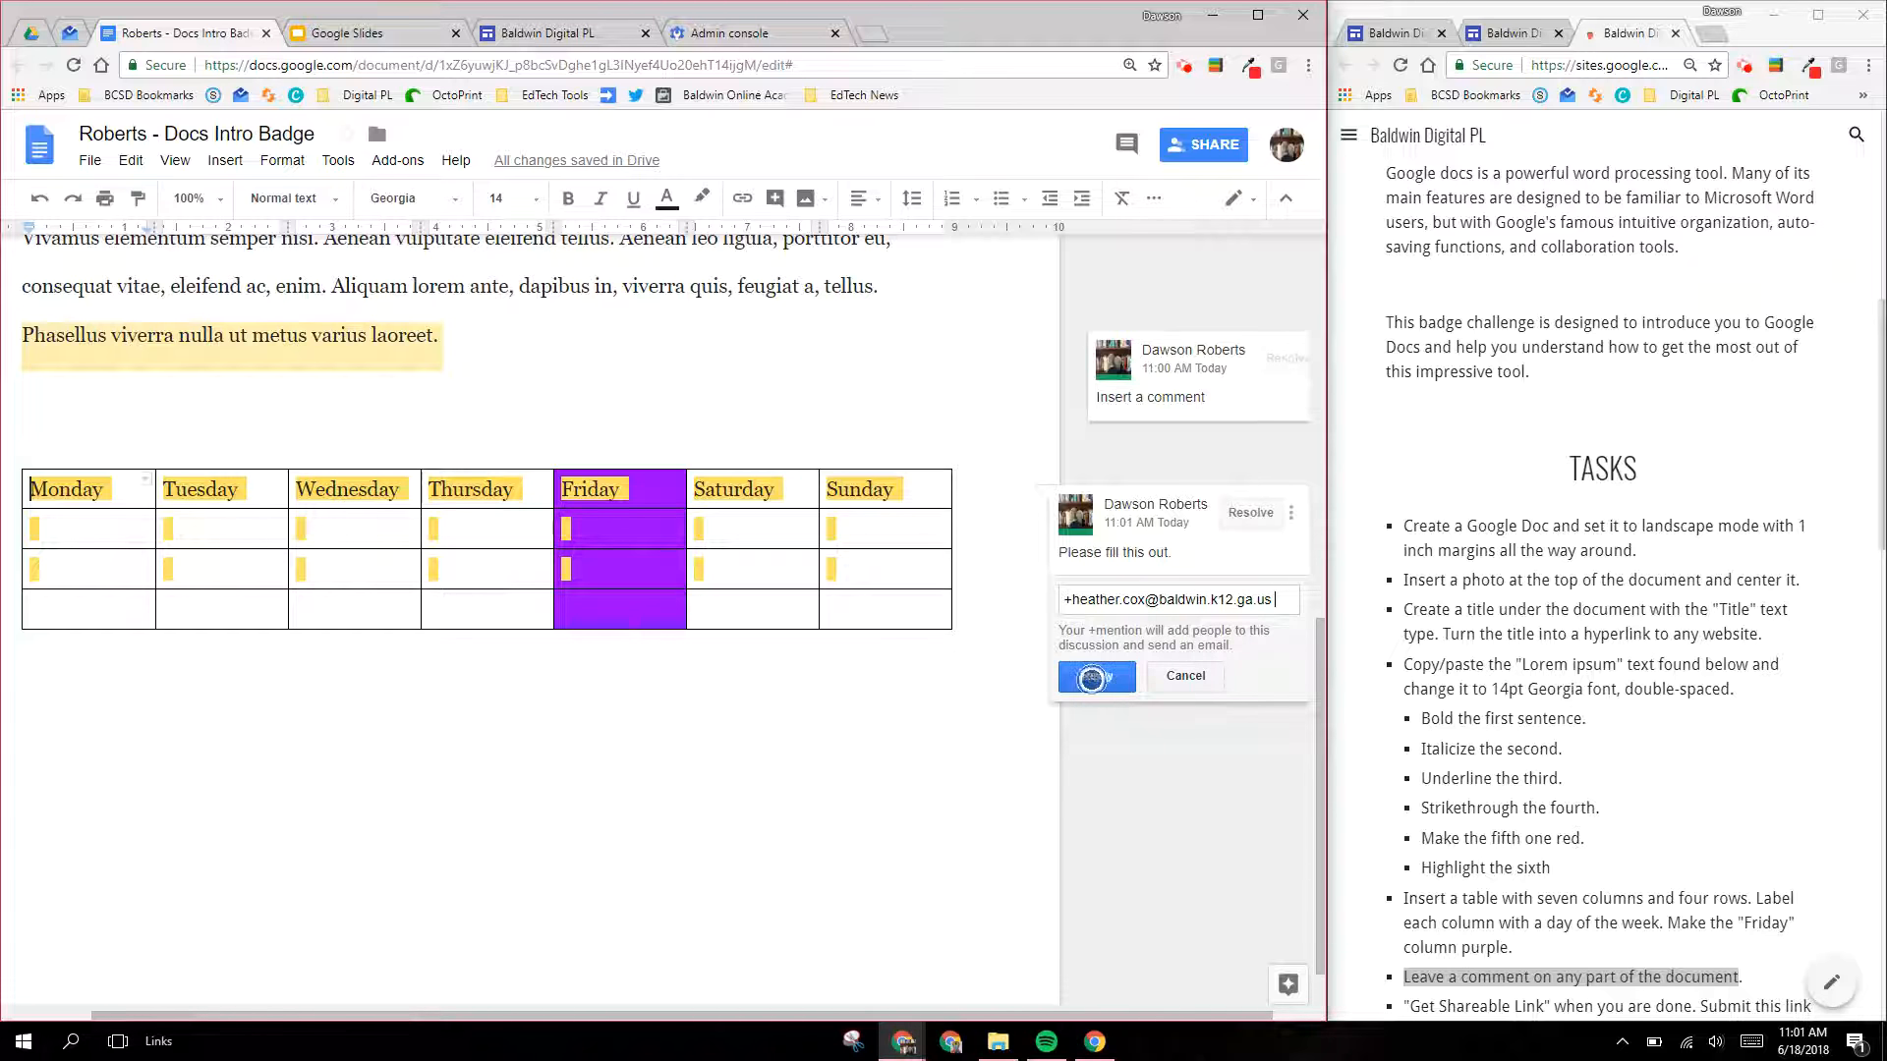
left_click(1183, 678)
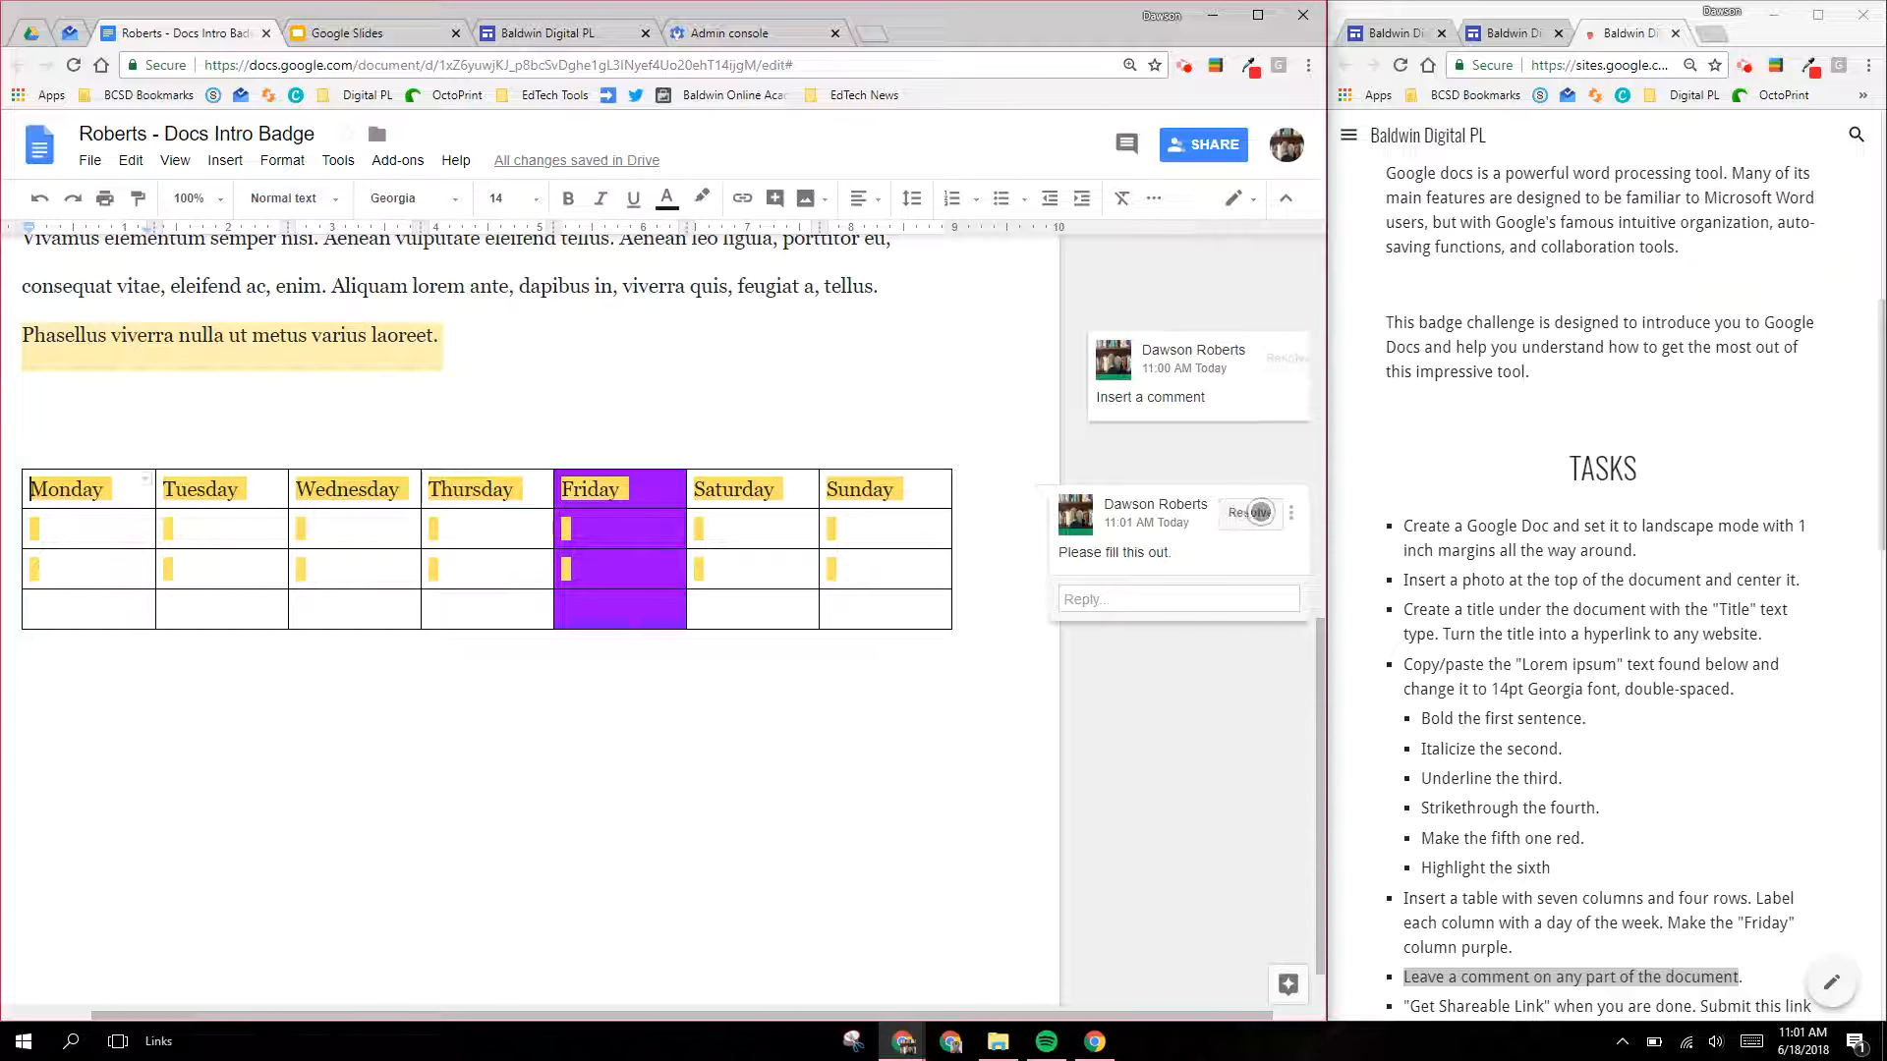
Step: Resolve the table comment and mark the "Get Shareable Link" task on the badge page
left_click(1246, 512)
scroll(1470, 688, "down", 2)
scroll(1470, 646, "down", 4)
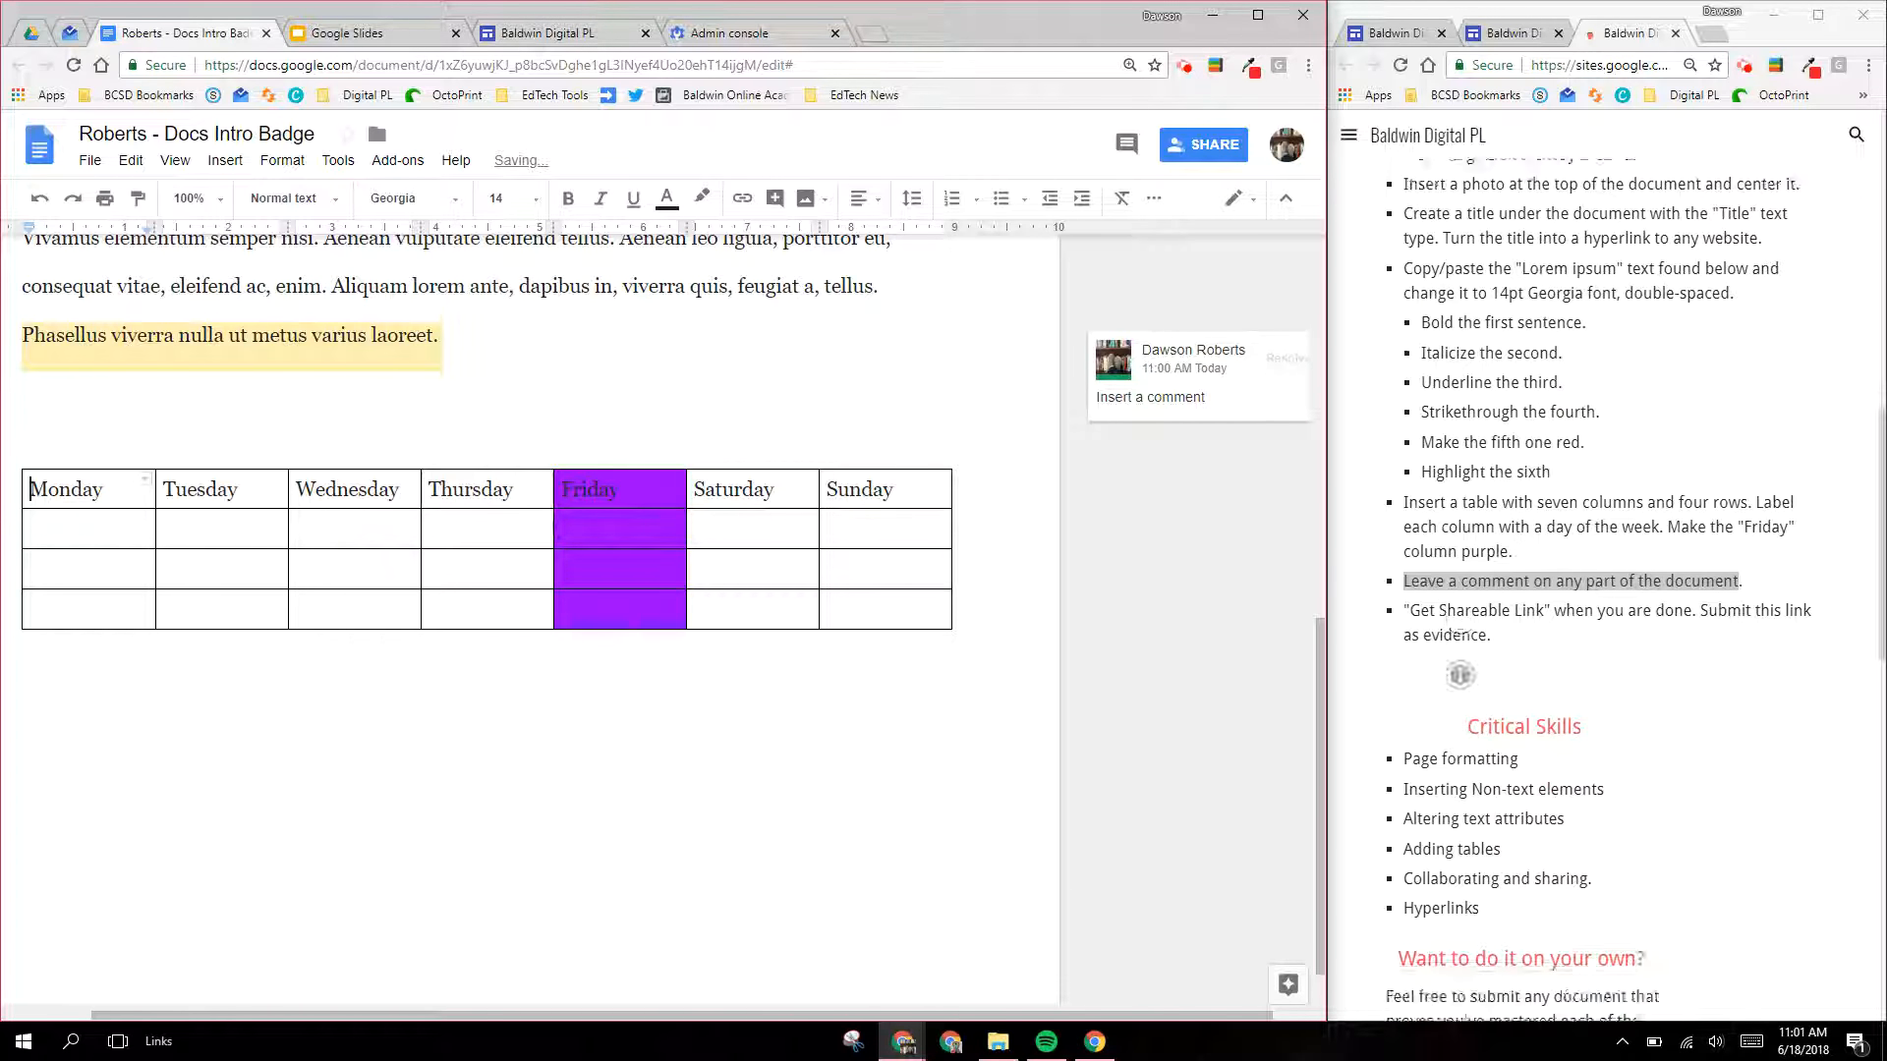
left_click_drag(1516, 455, 1391, 417)
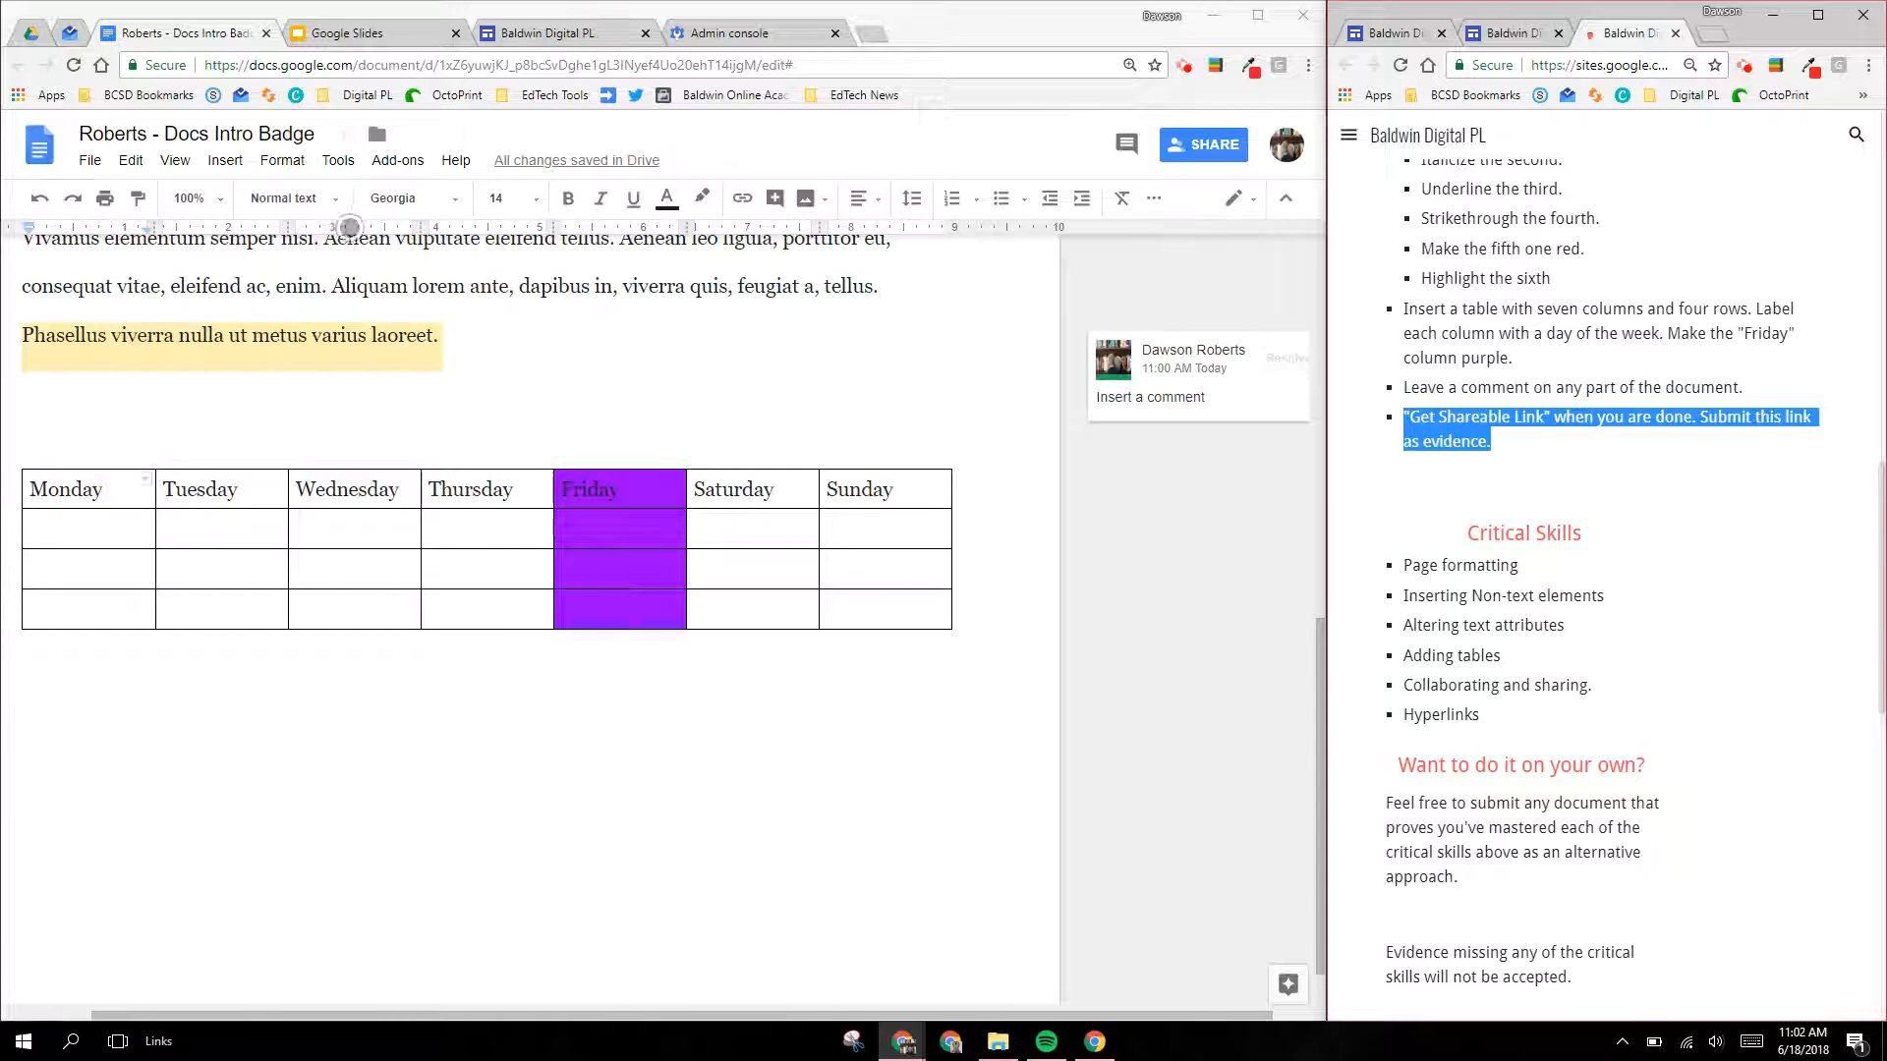
Step: Turn on link sharing for the document with access set to anyone with the link can edit, and copy the shareable link
left_click(1195, 143)
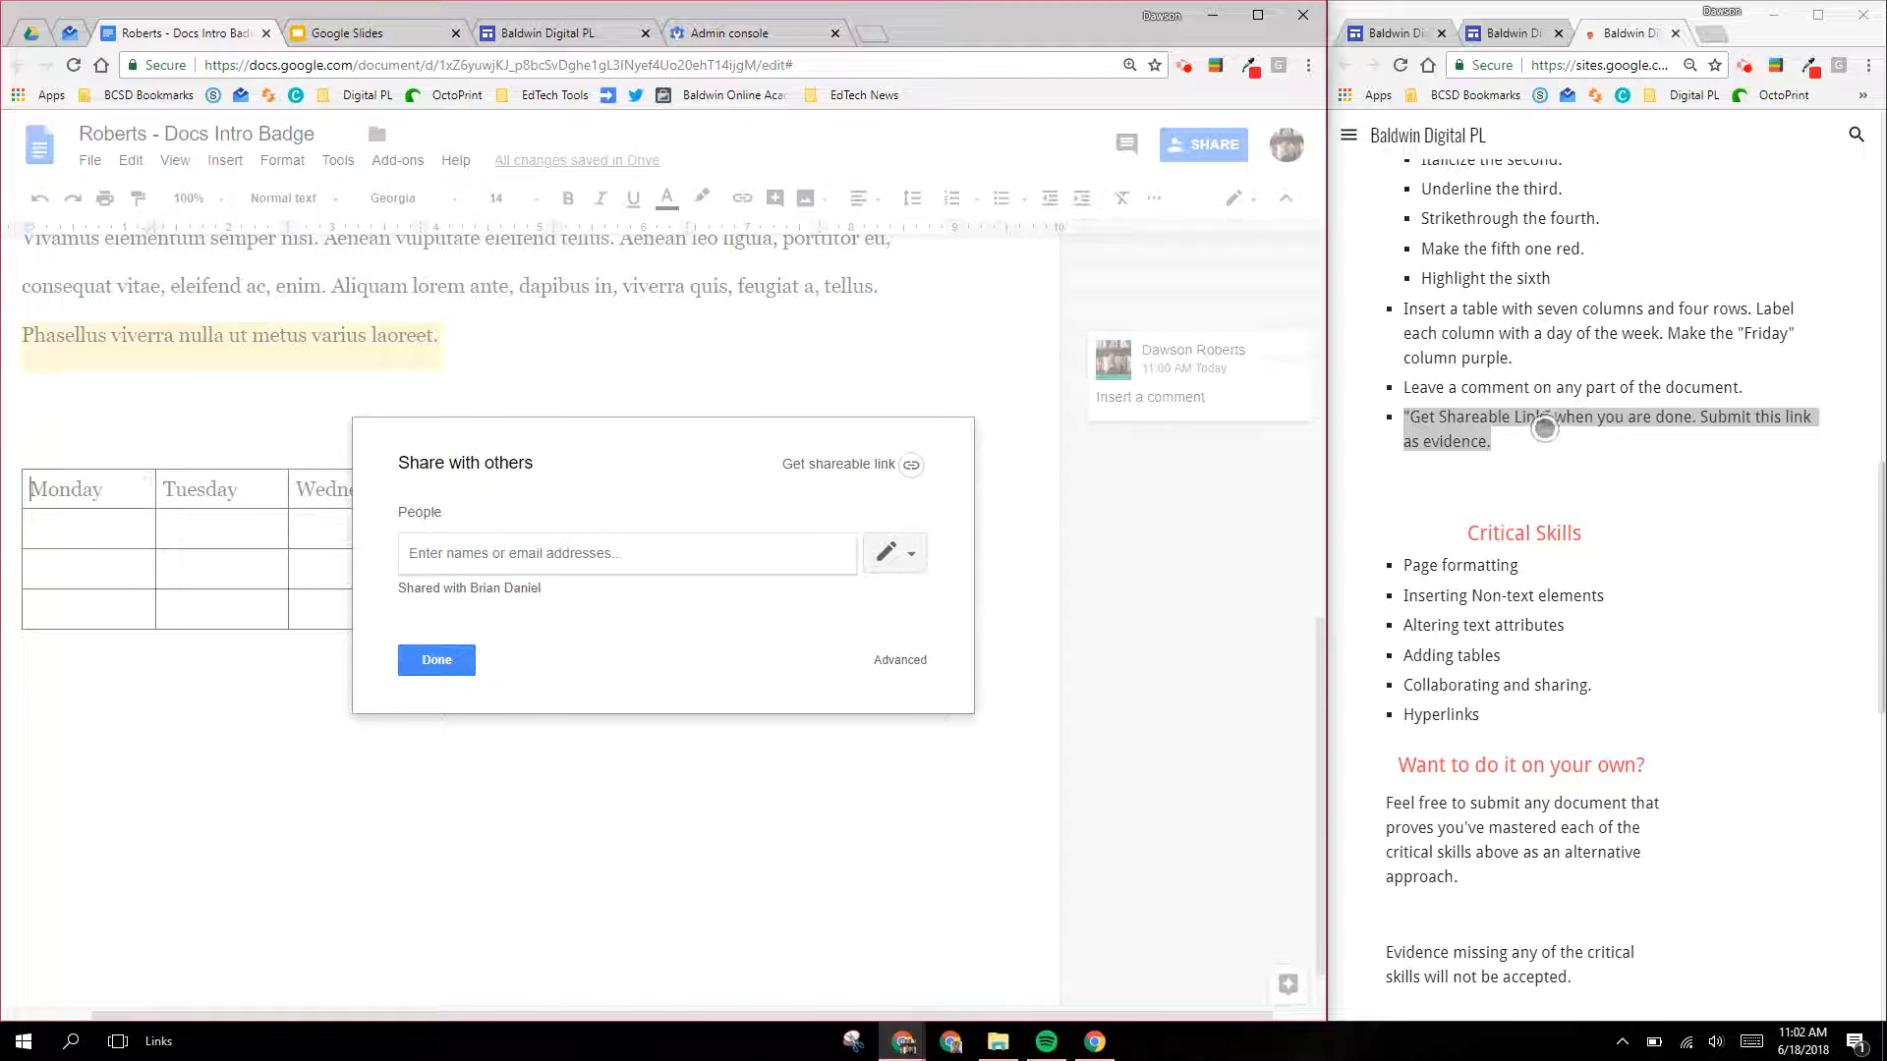
left_click(912, 466)
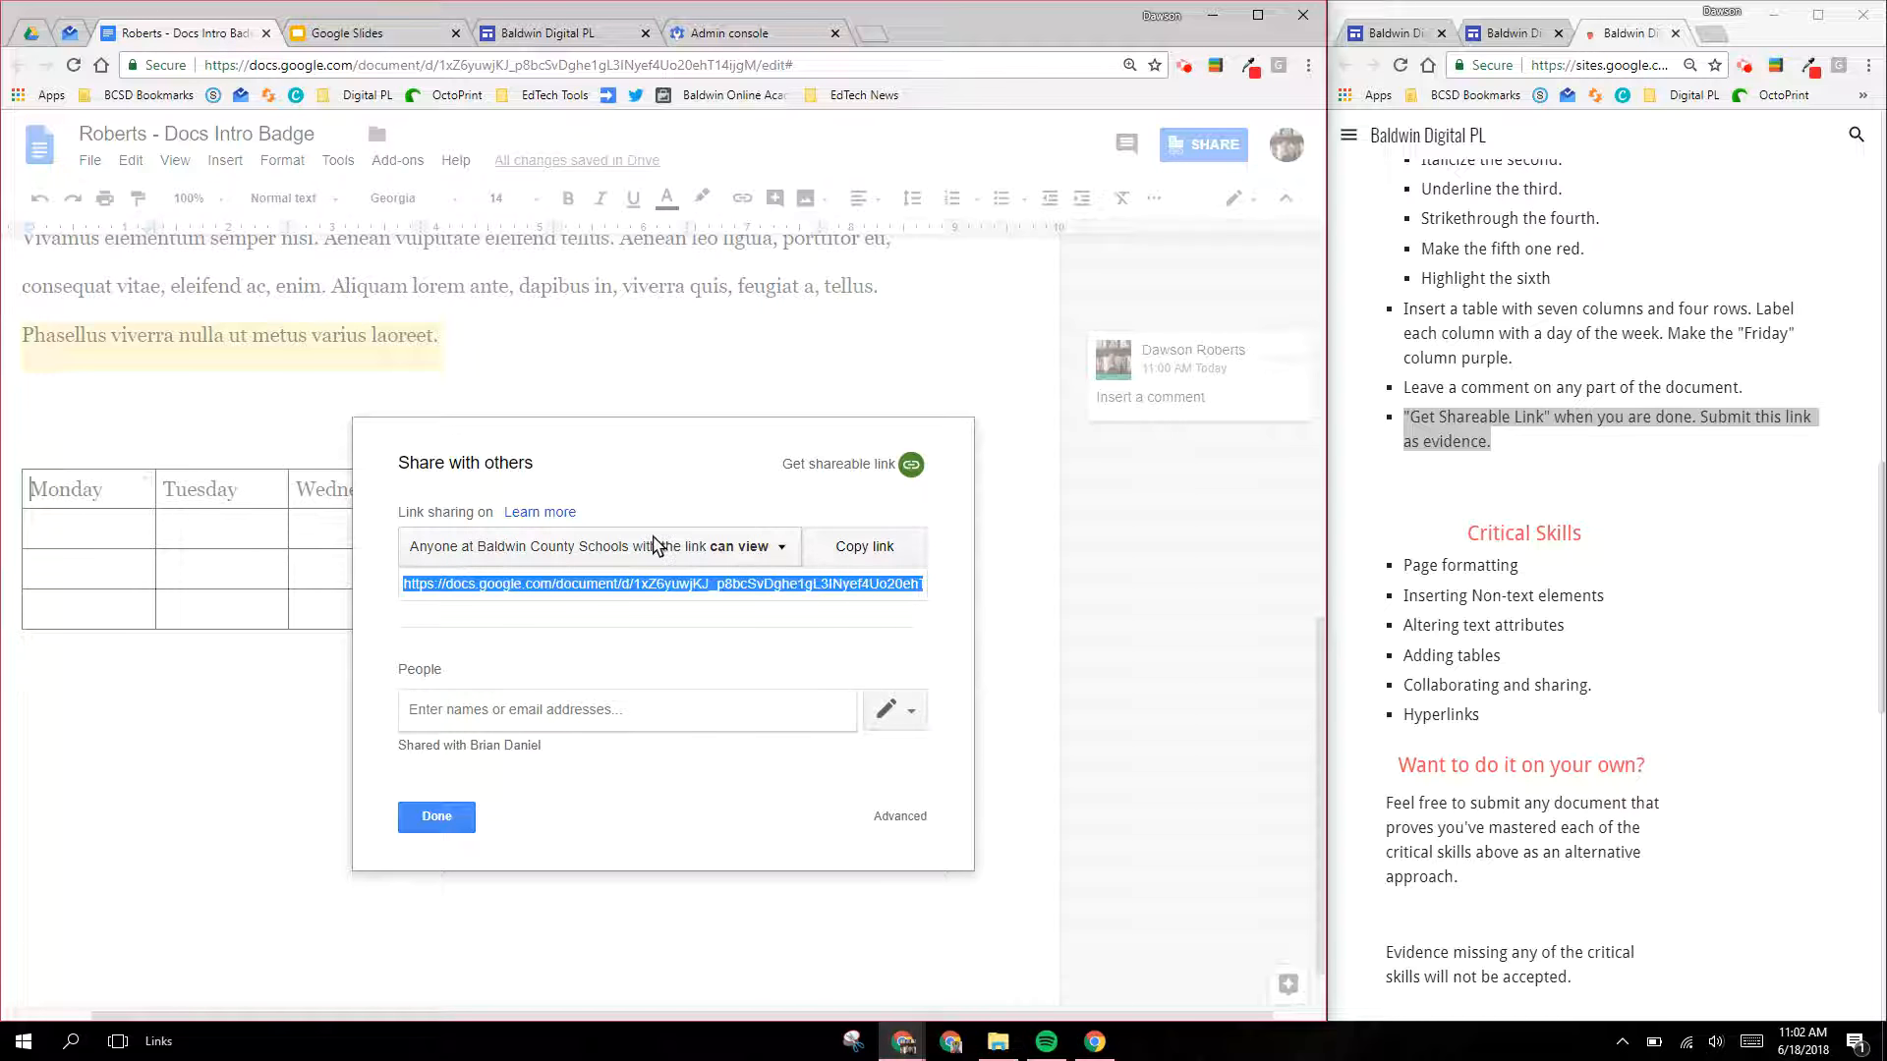
left_click(784, 548)
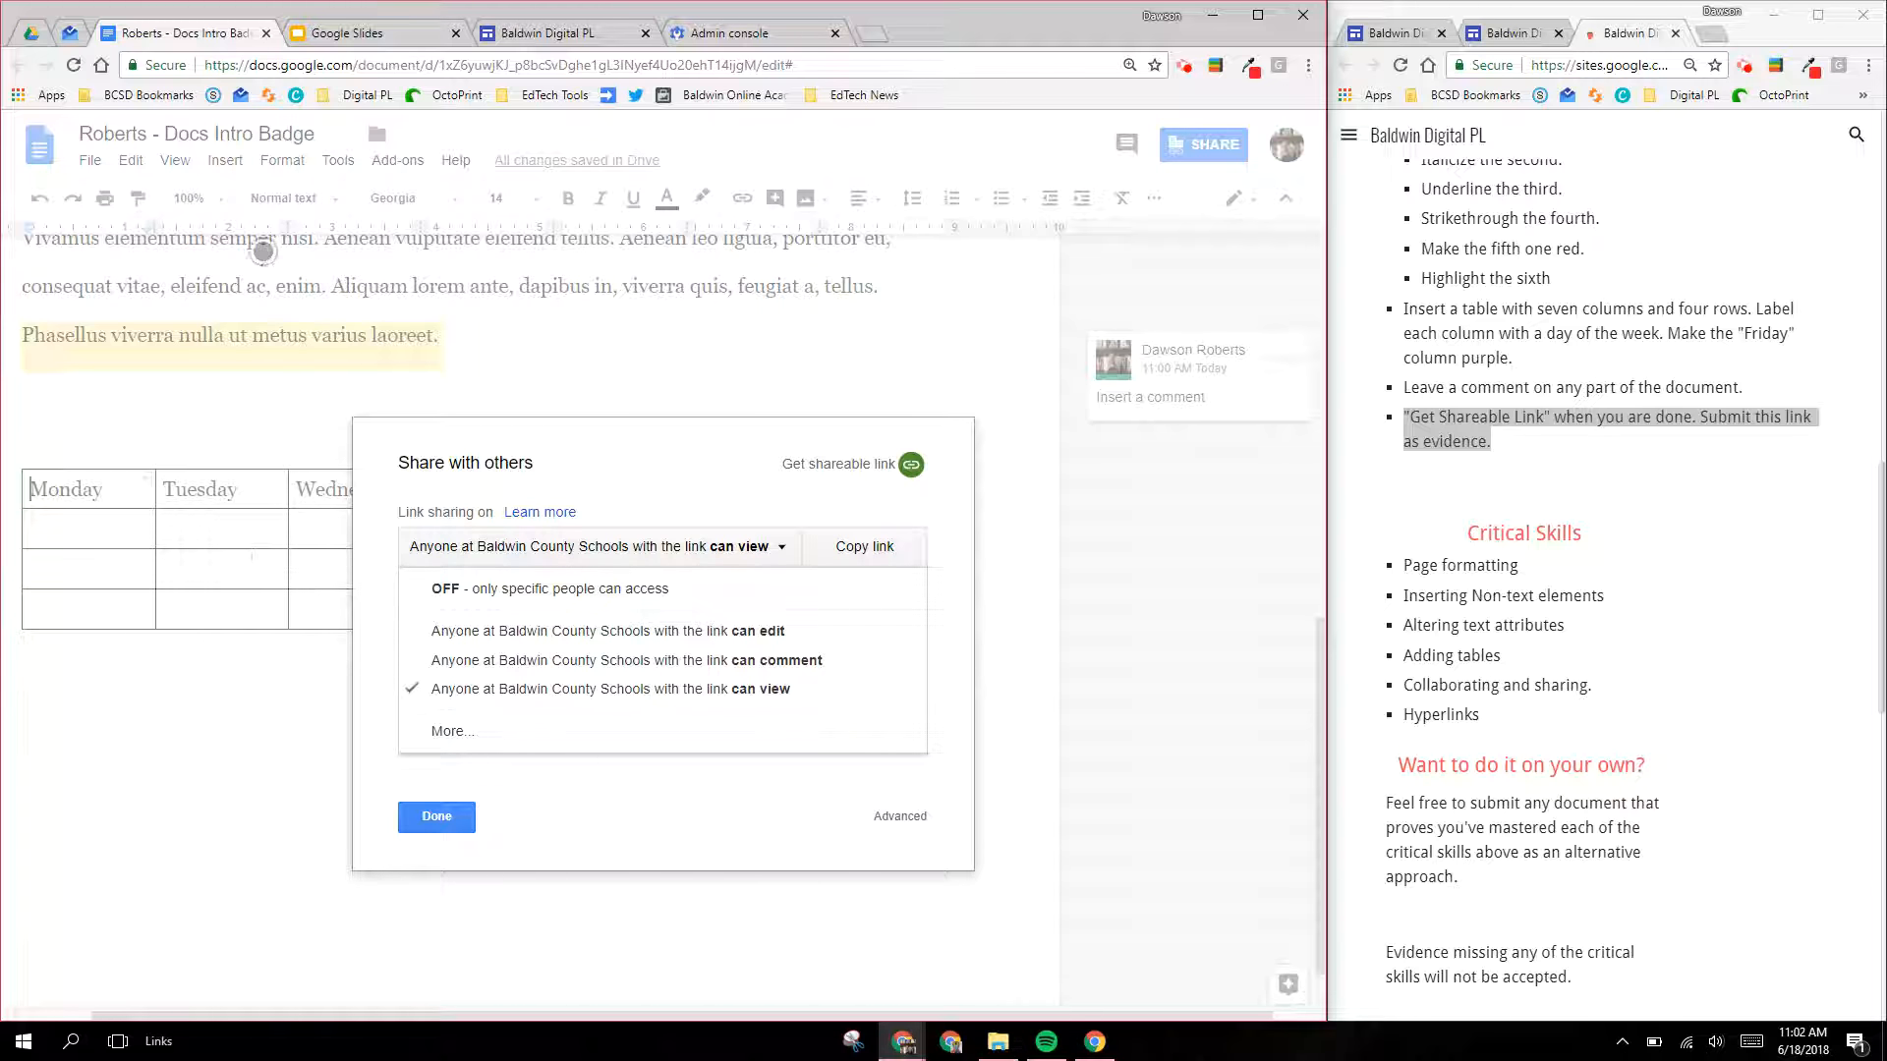
left_click(461, 738)
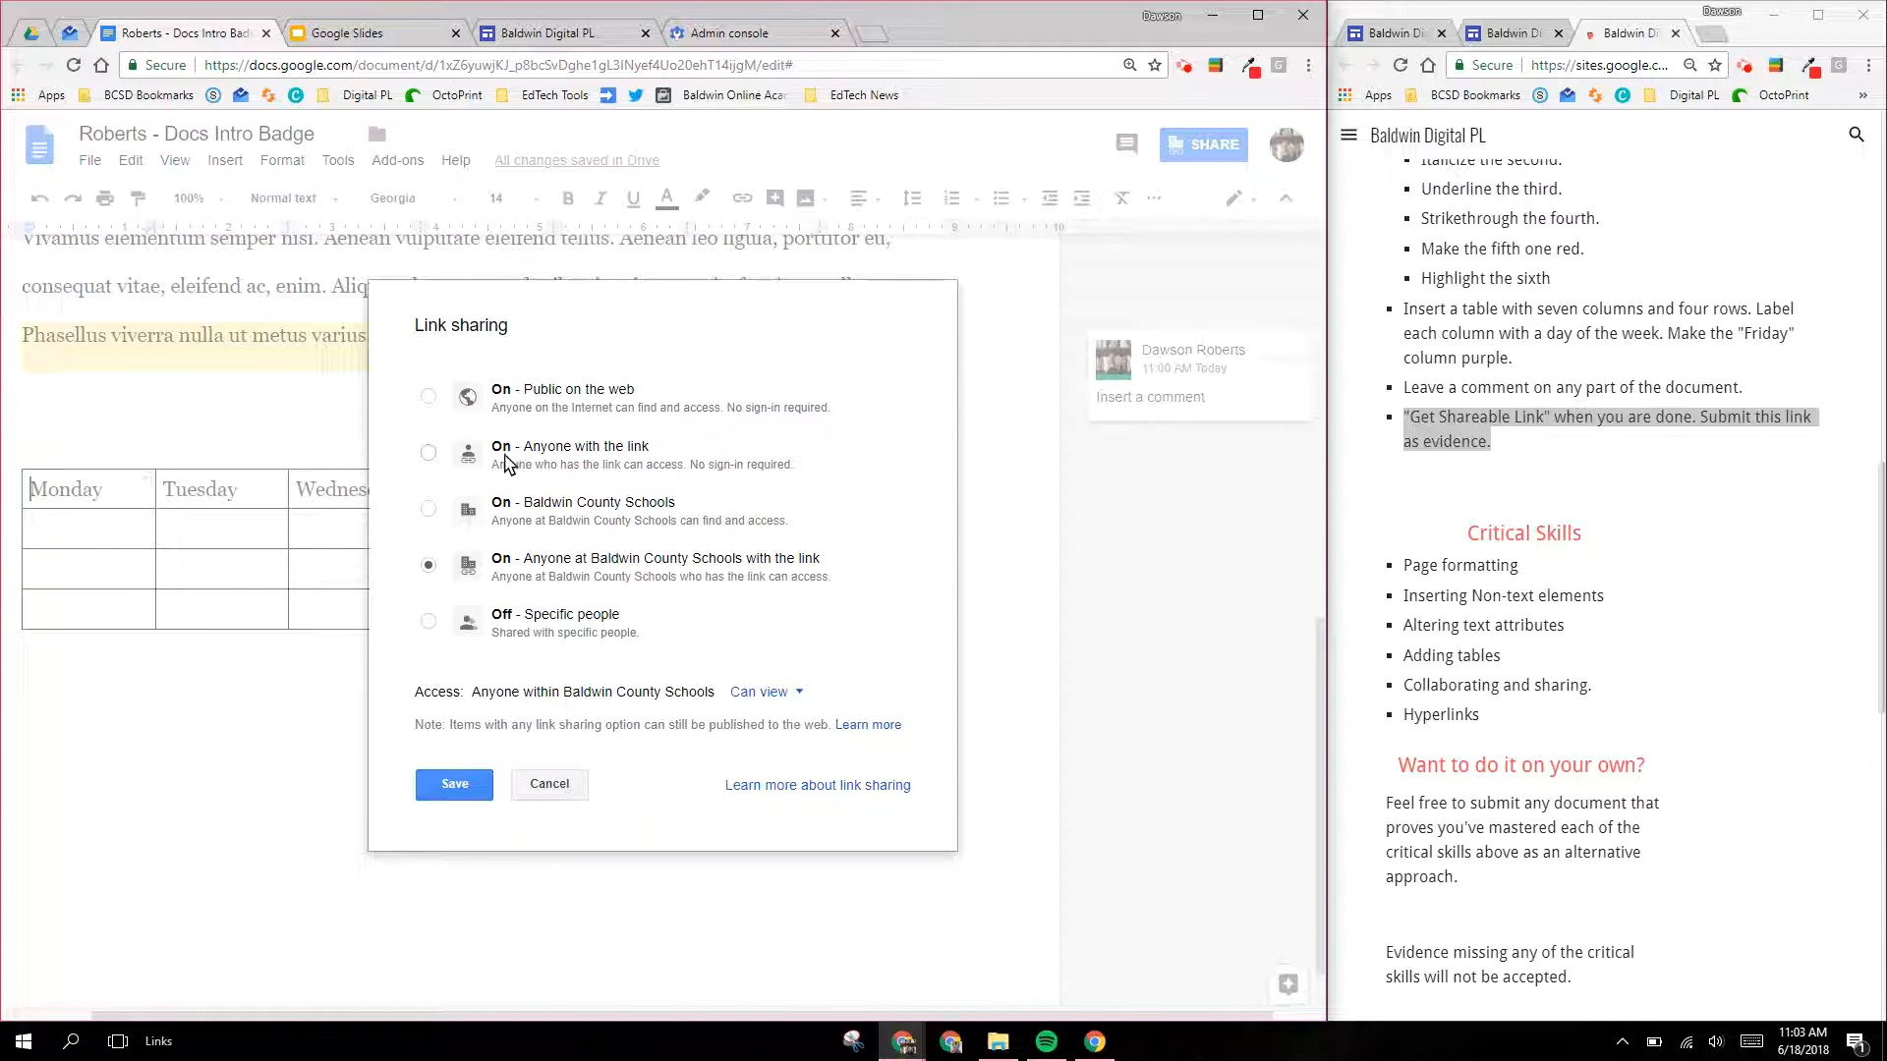
left_click(430, 454)
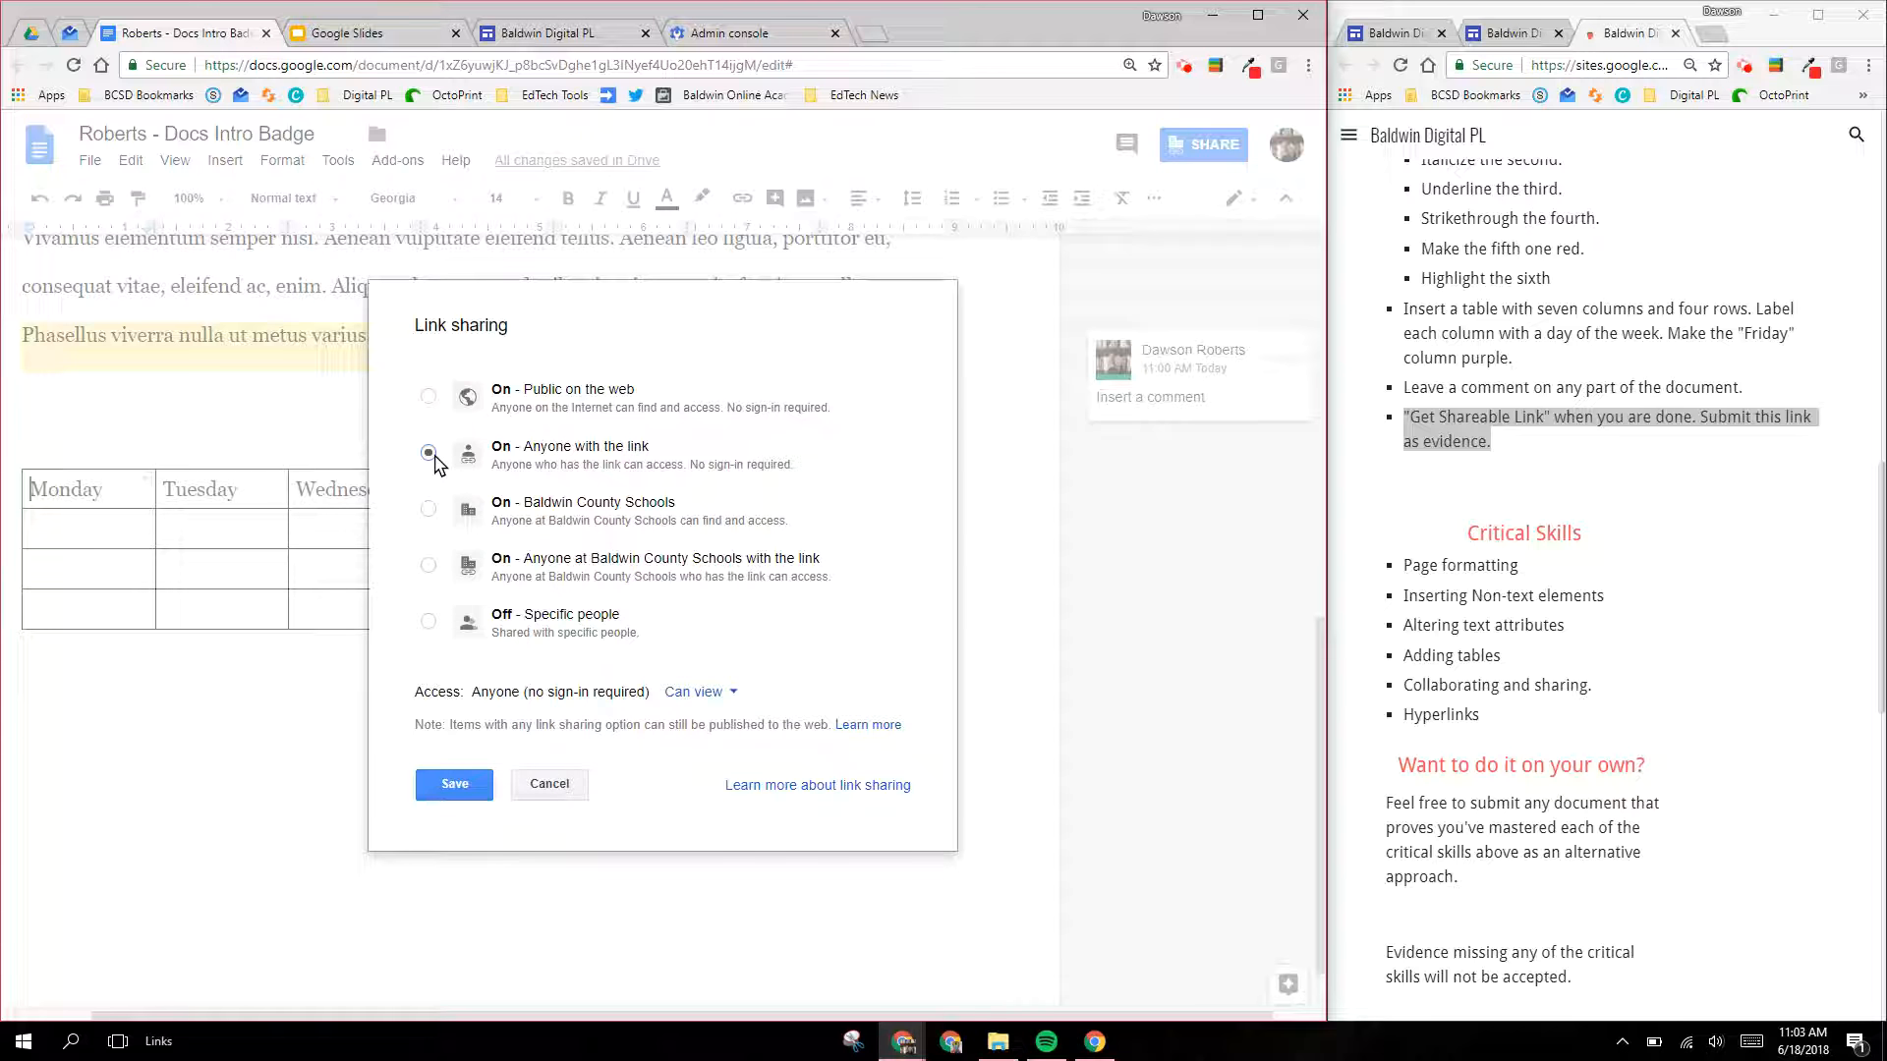
left_click(731, 692)
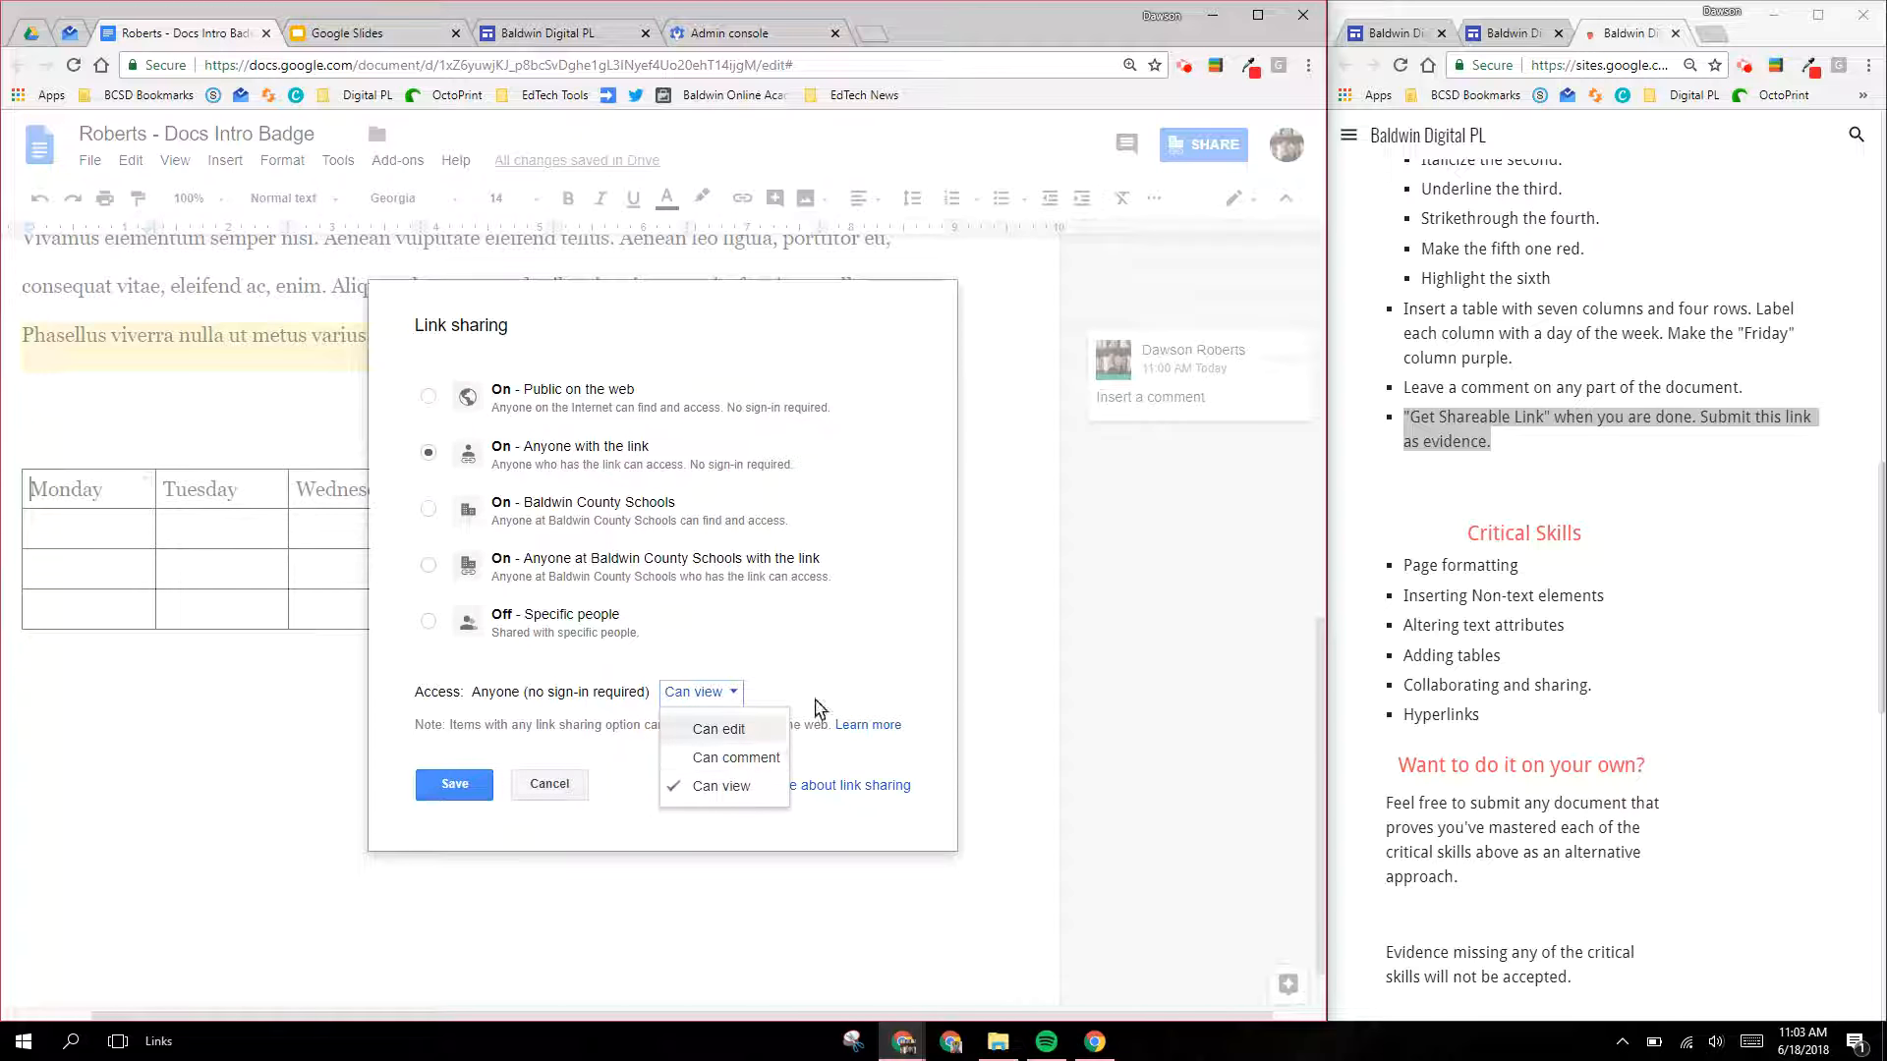
left_click(722, 730)
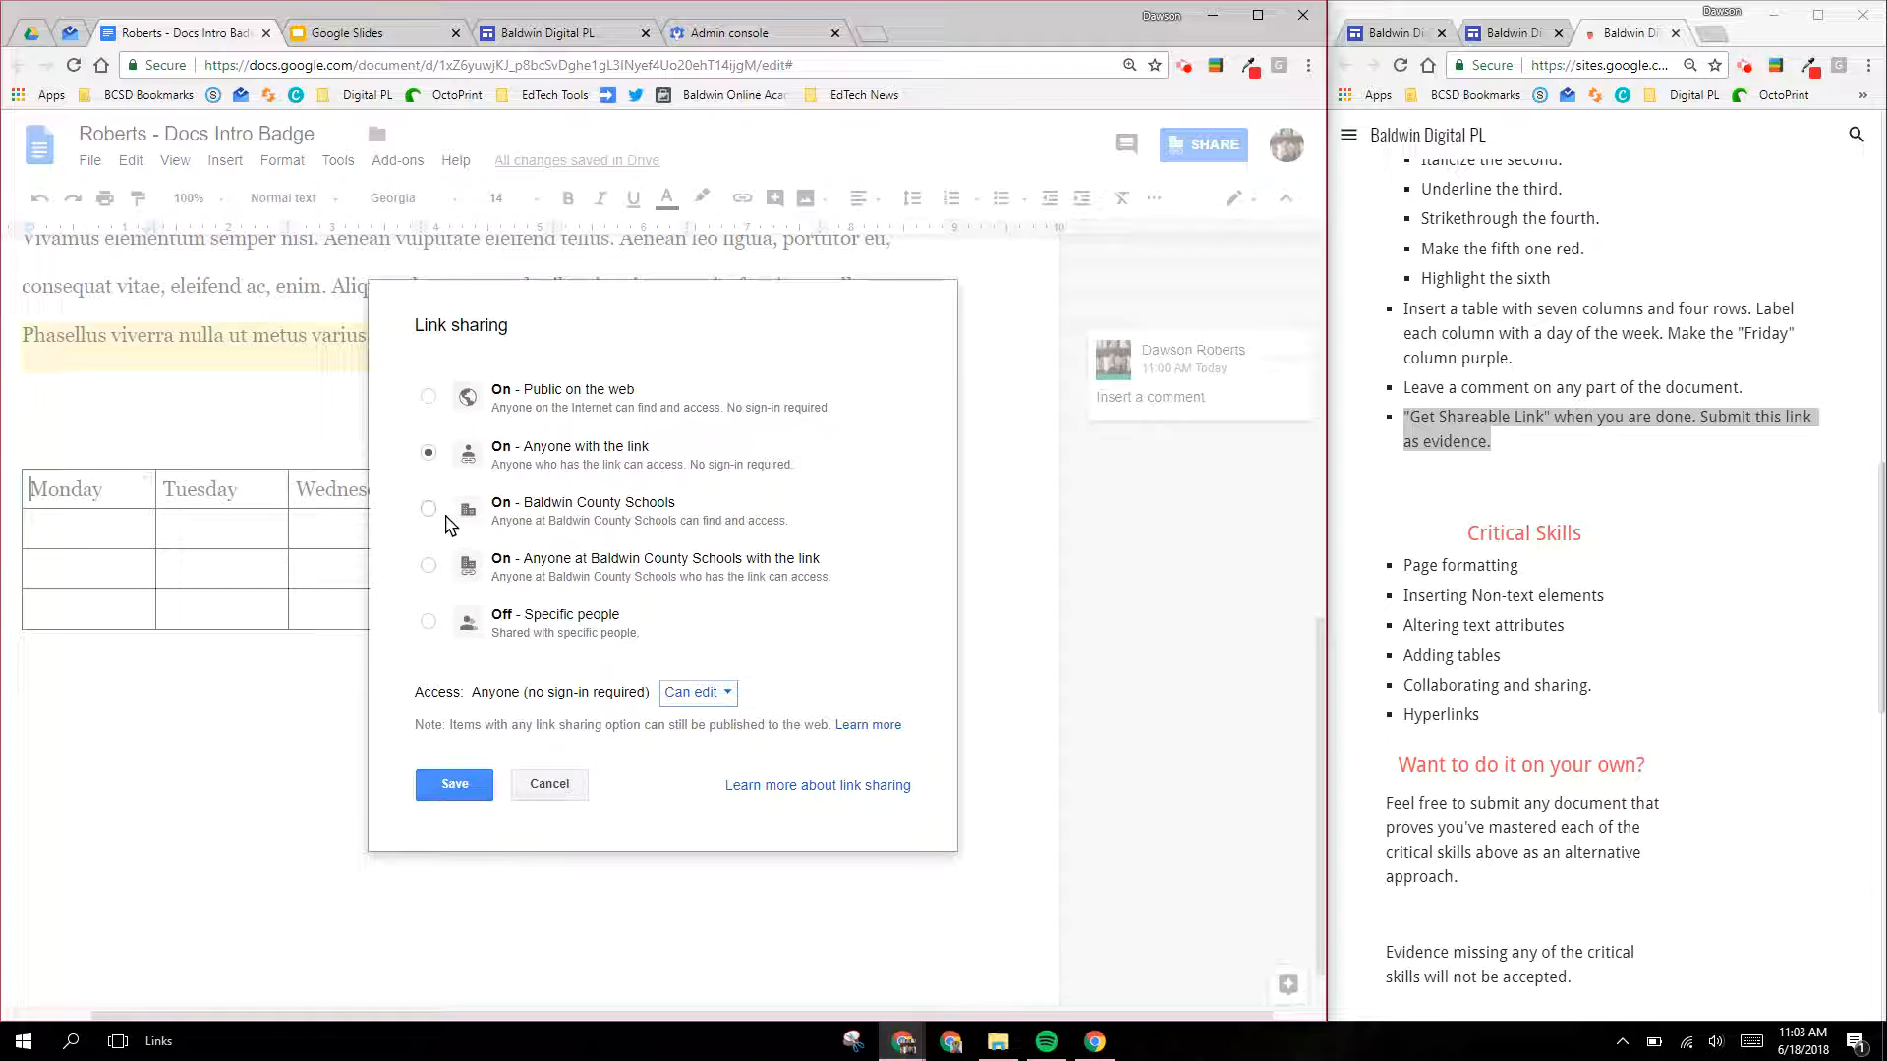
left_click(428, 787)
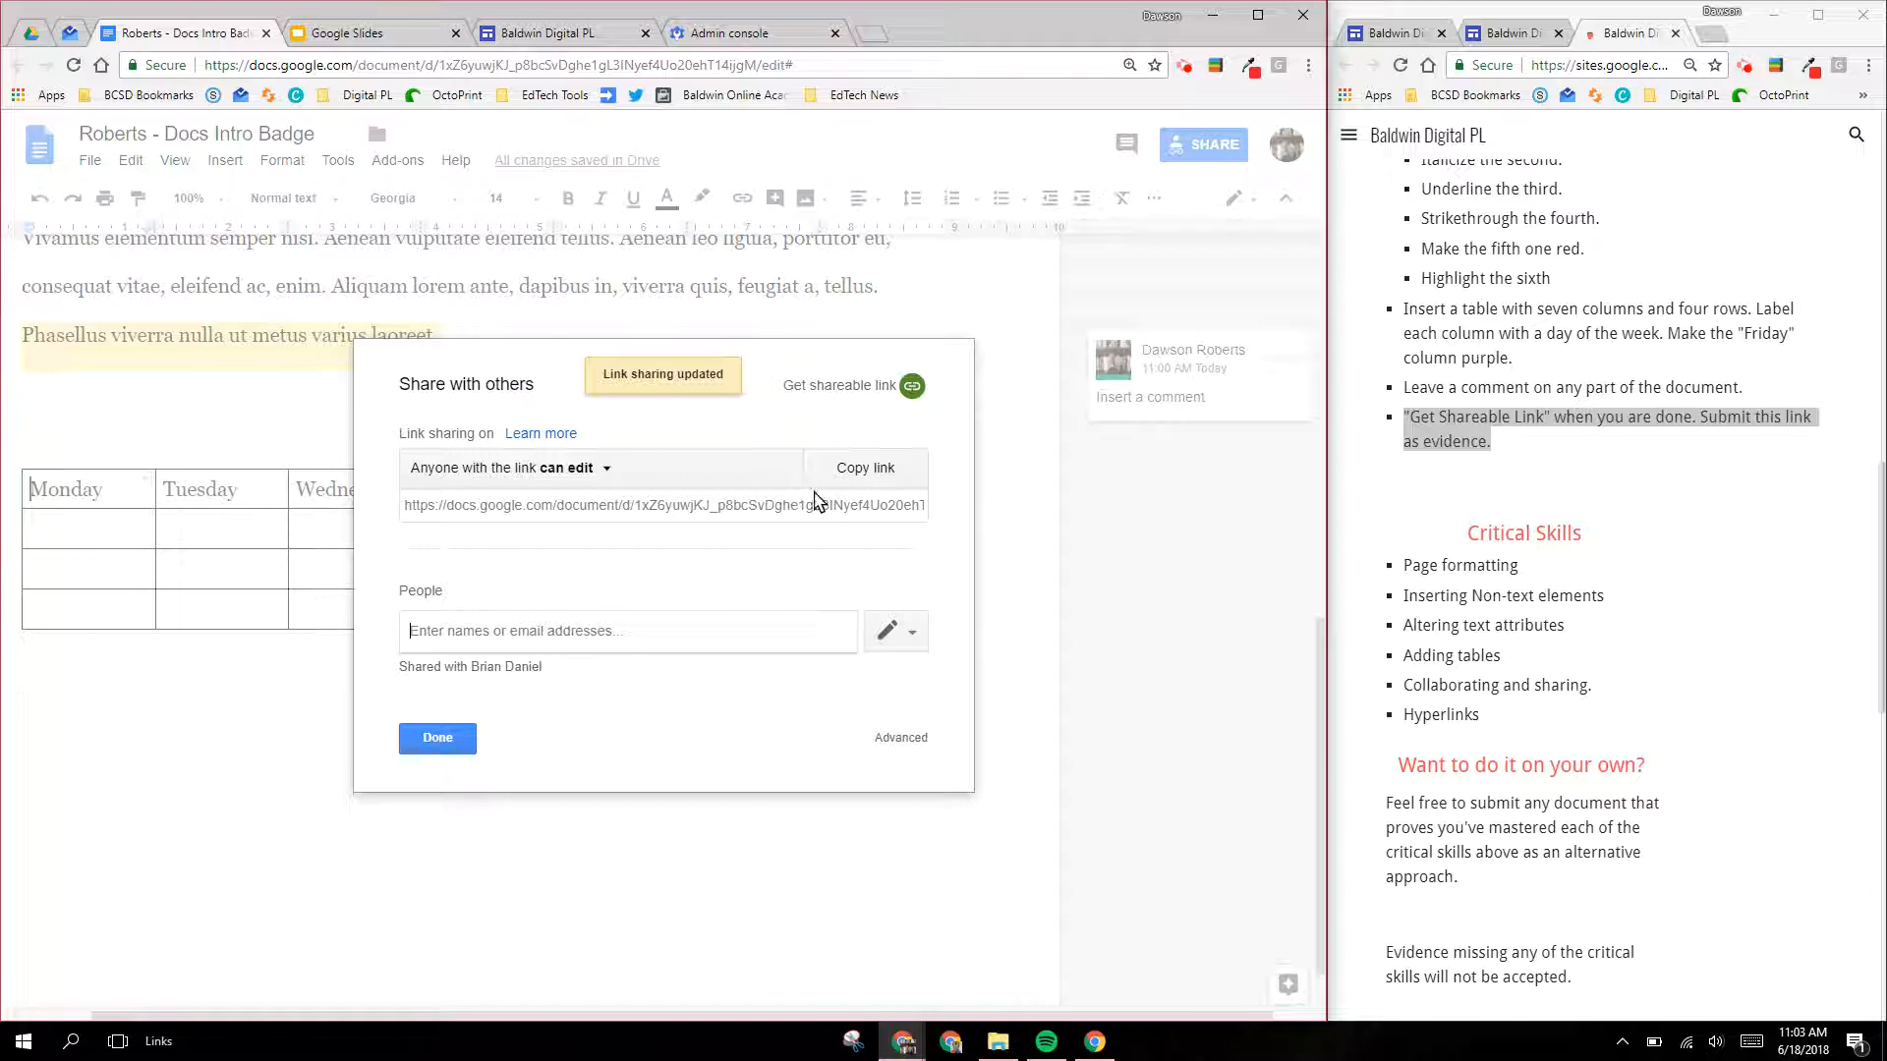
left_click(861, 476)
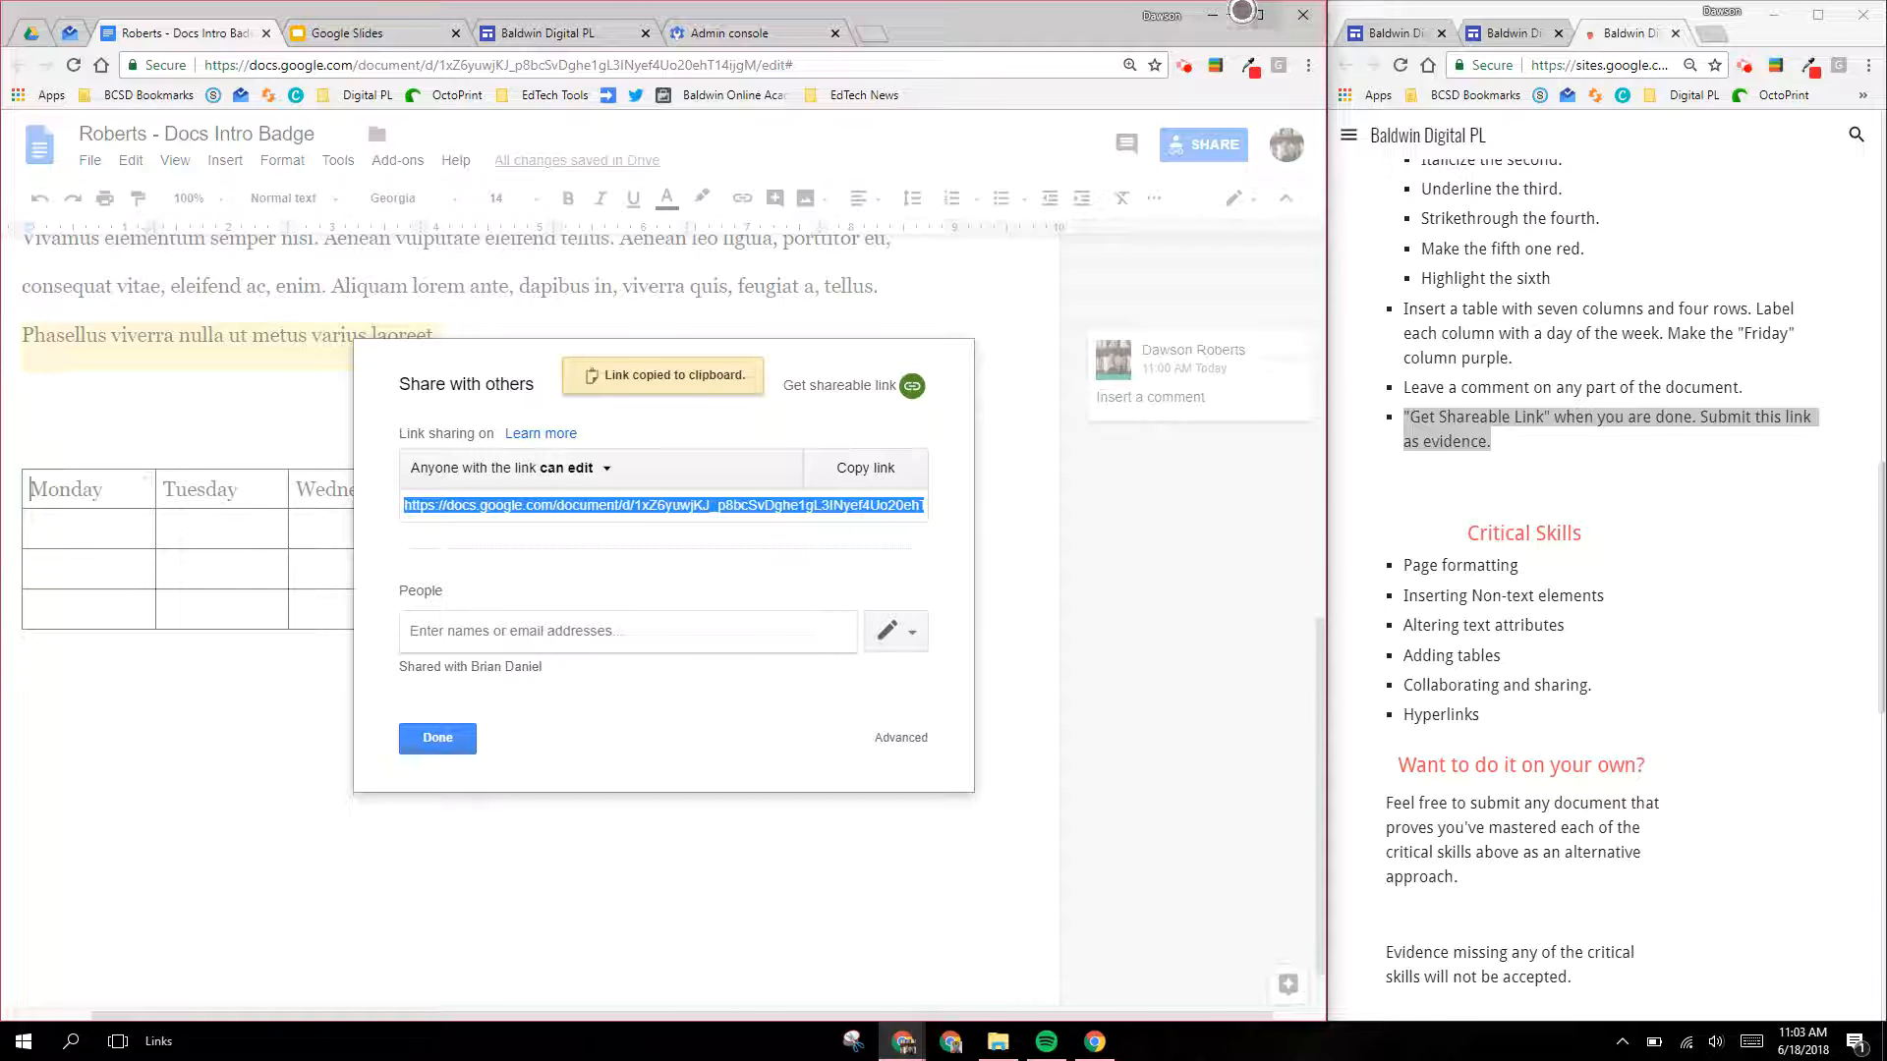
Step: Minimize the document window, maximize the badge page, and review its task list and badge request section
left_click(1211, 15)
left_click(1817, 15)
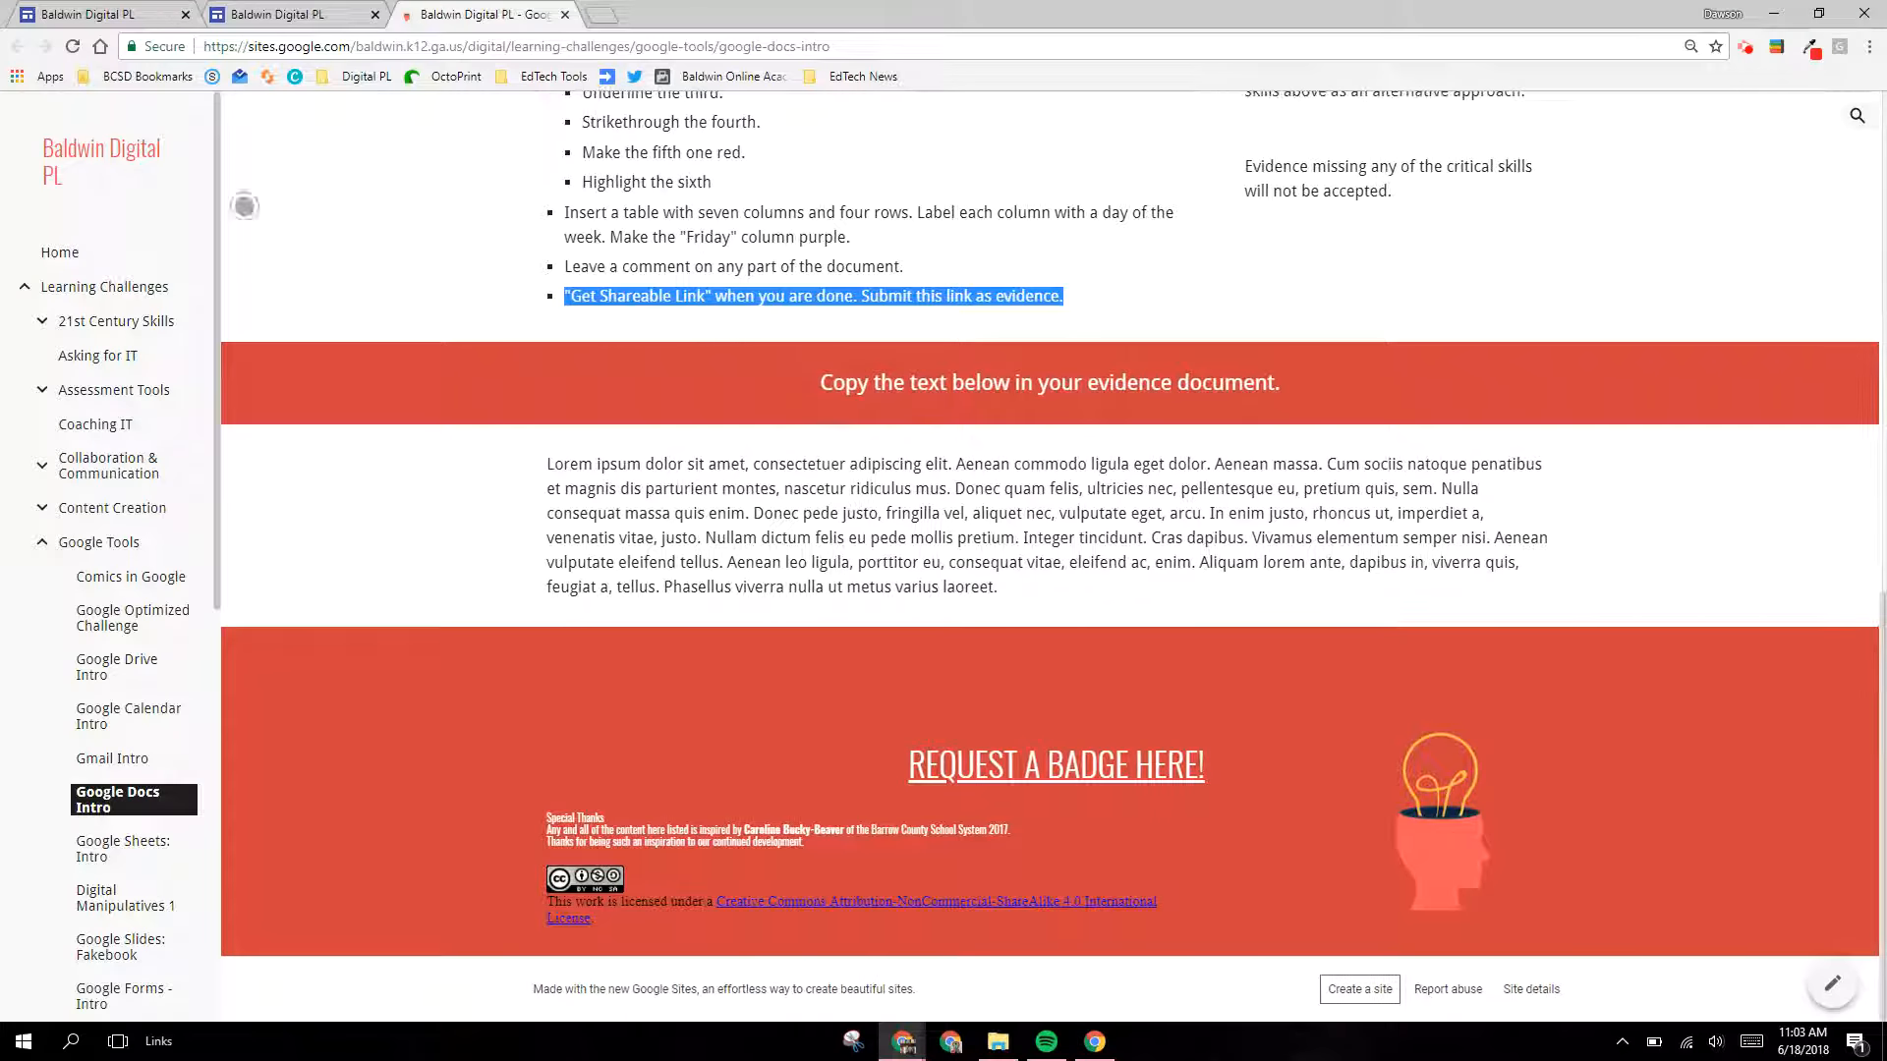
scroll(792, 433, "up", 1)
scroll(792, 432, "up", 5)
scroll(853, 561, "down", 6)
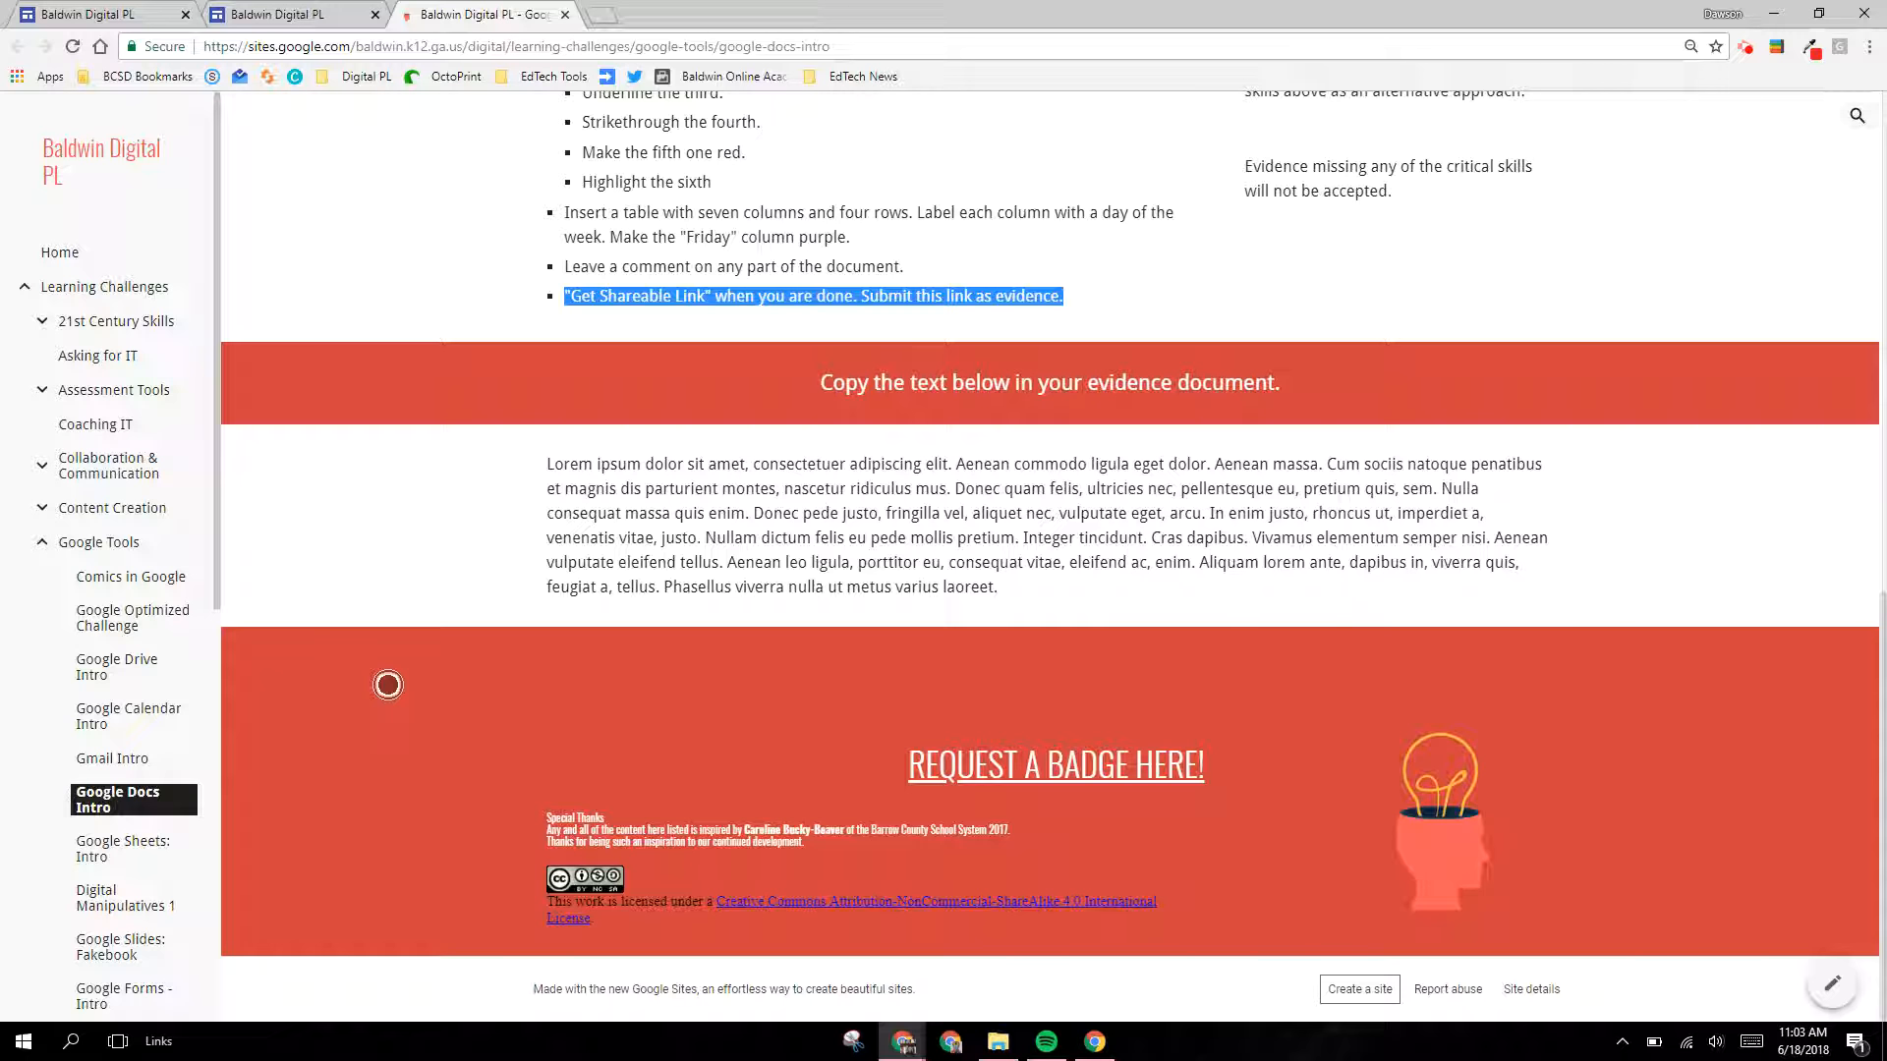
scroll(379, 720, "up", 11)
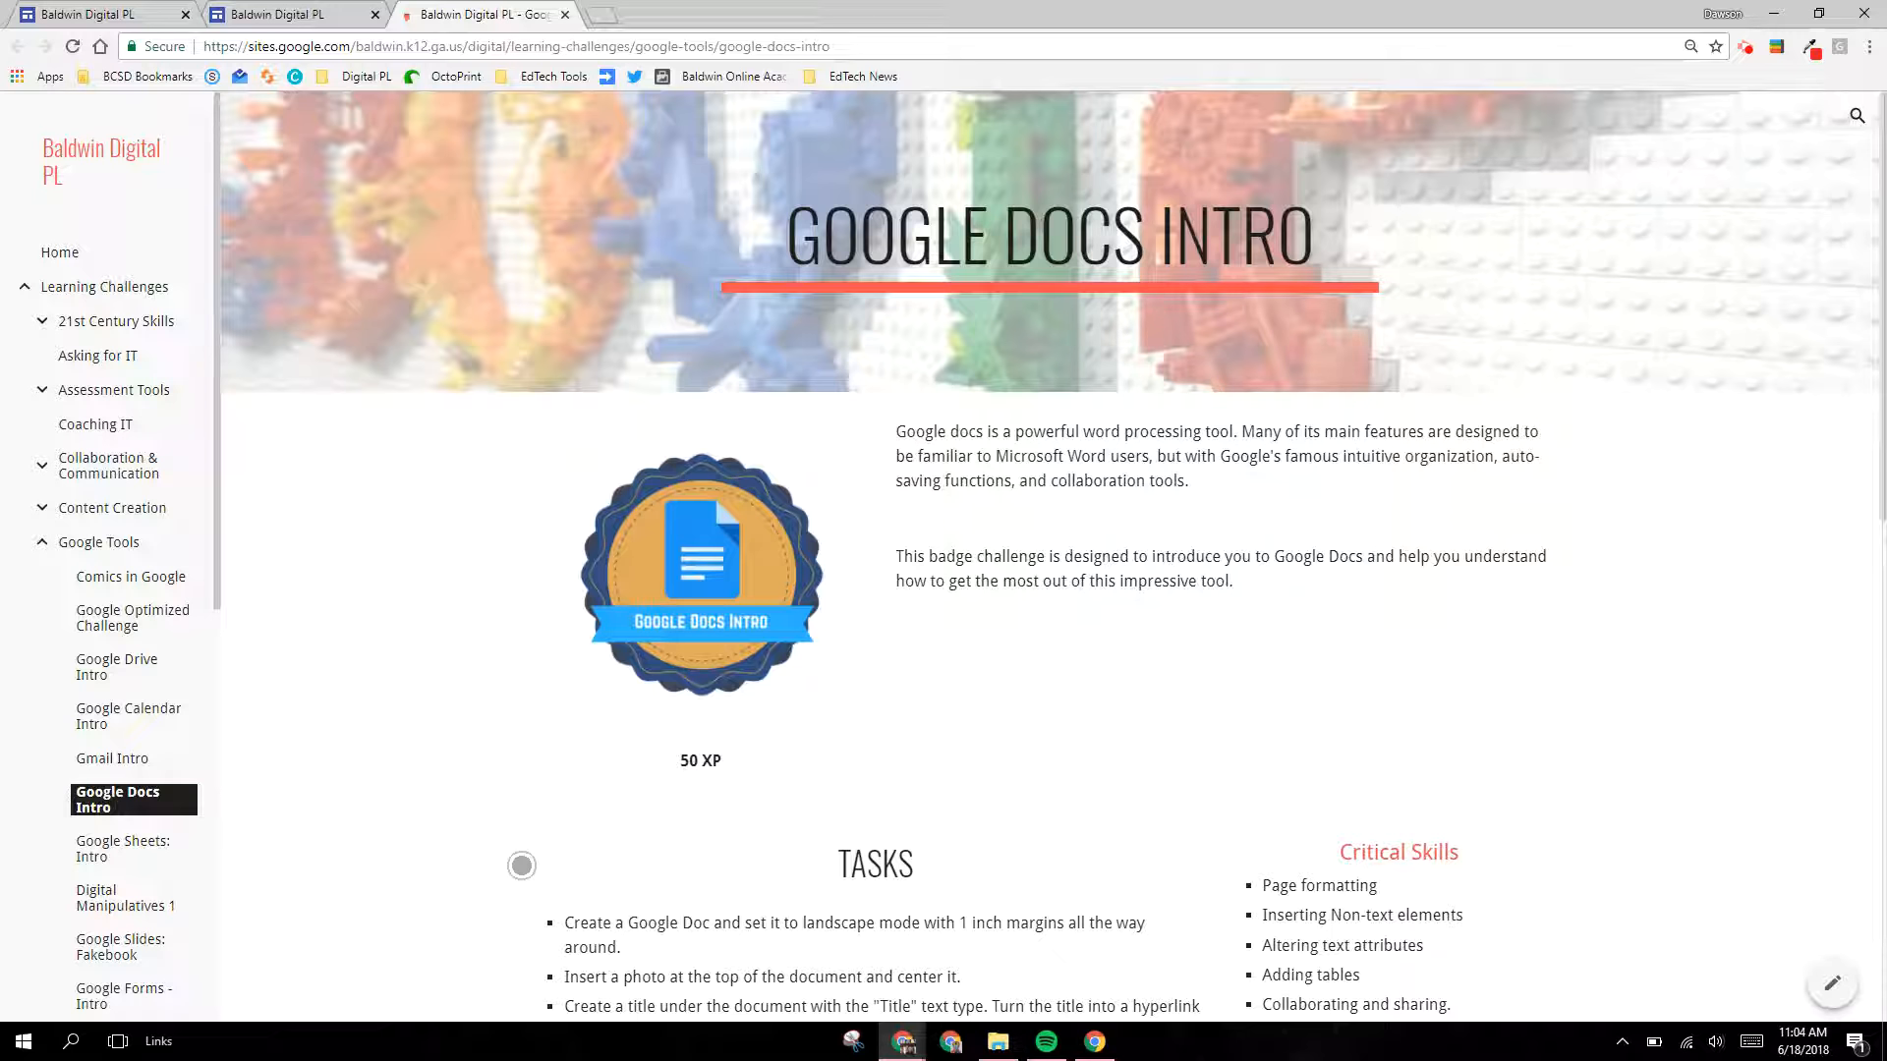
scroll(723, 762, "down", 1)
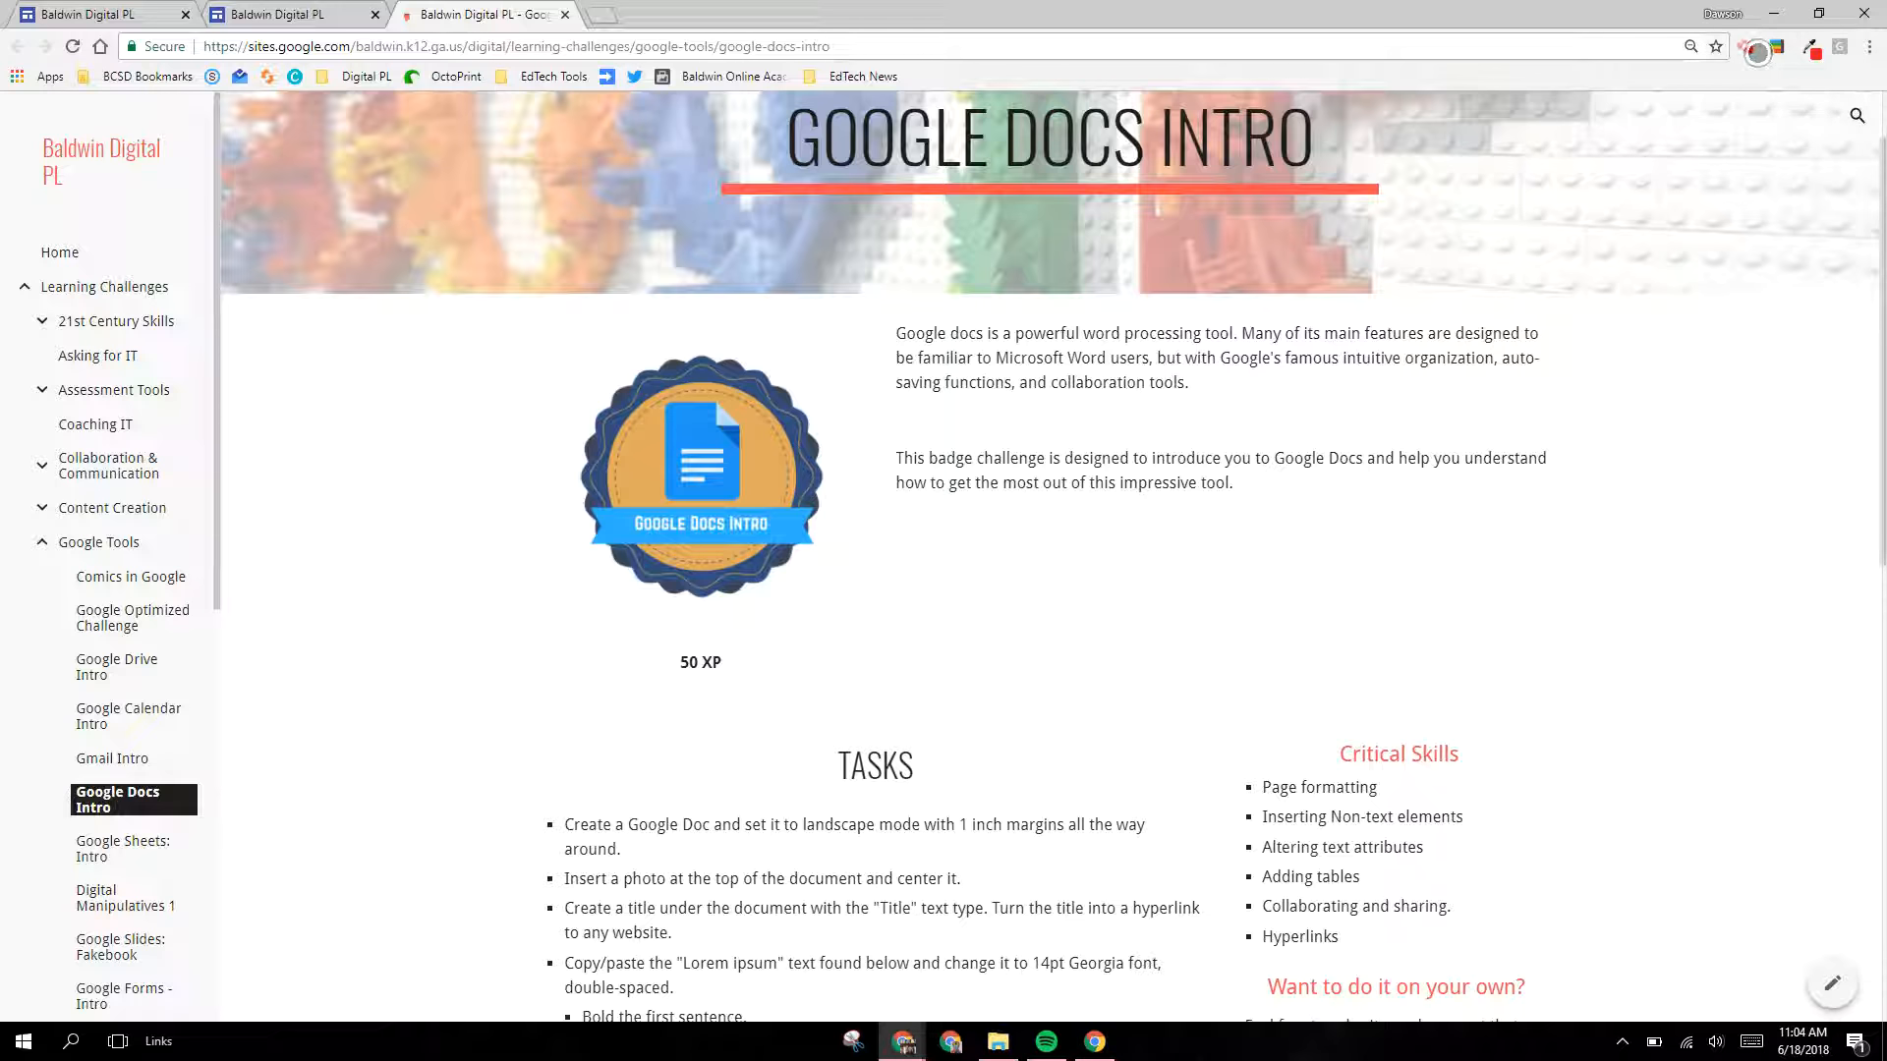
left_click(1745, 47)
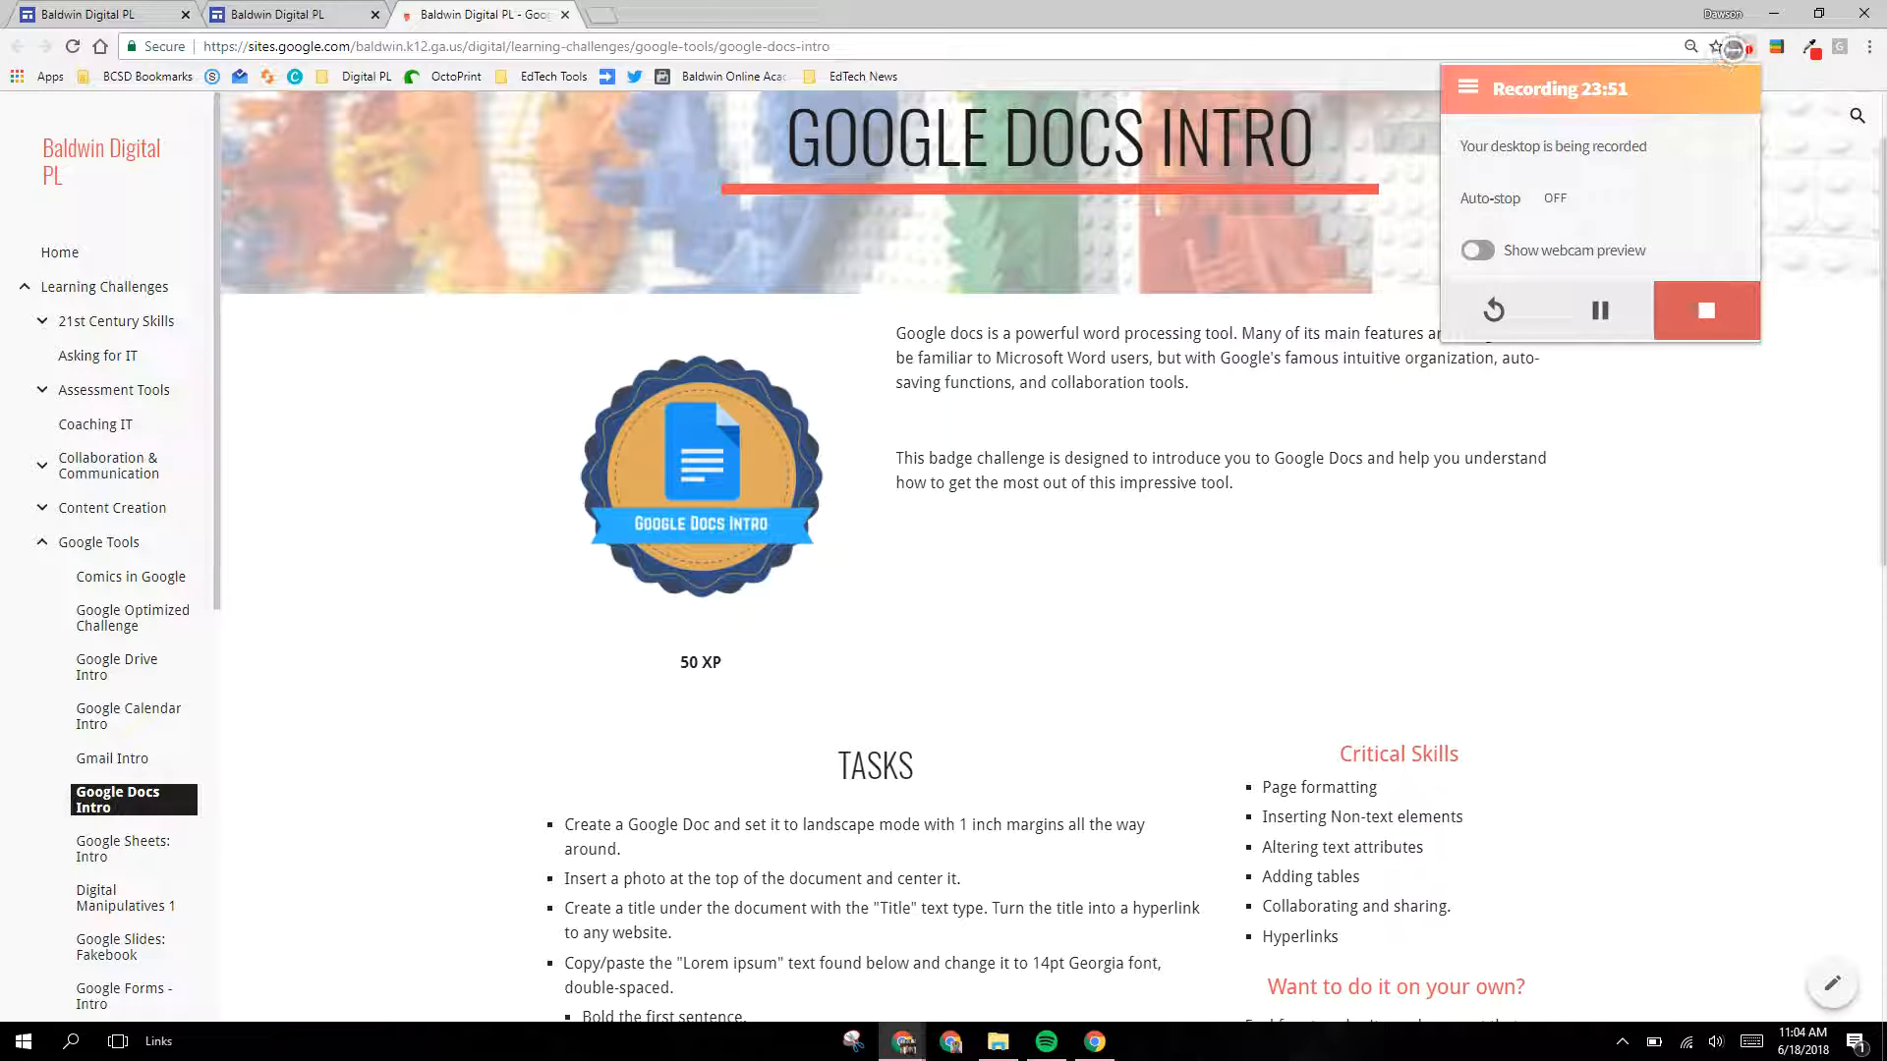